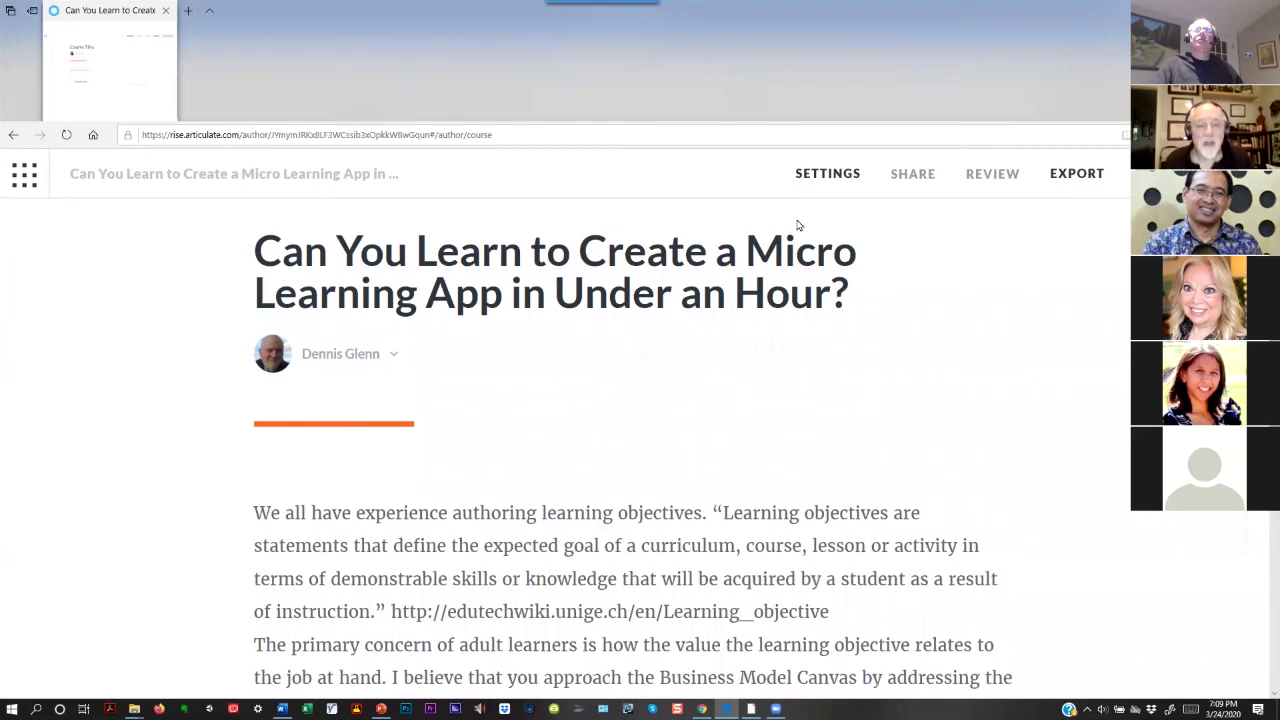
Upload logo.jpg as the course logo in the Course Settings theme page.
left_click(828, 174)
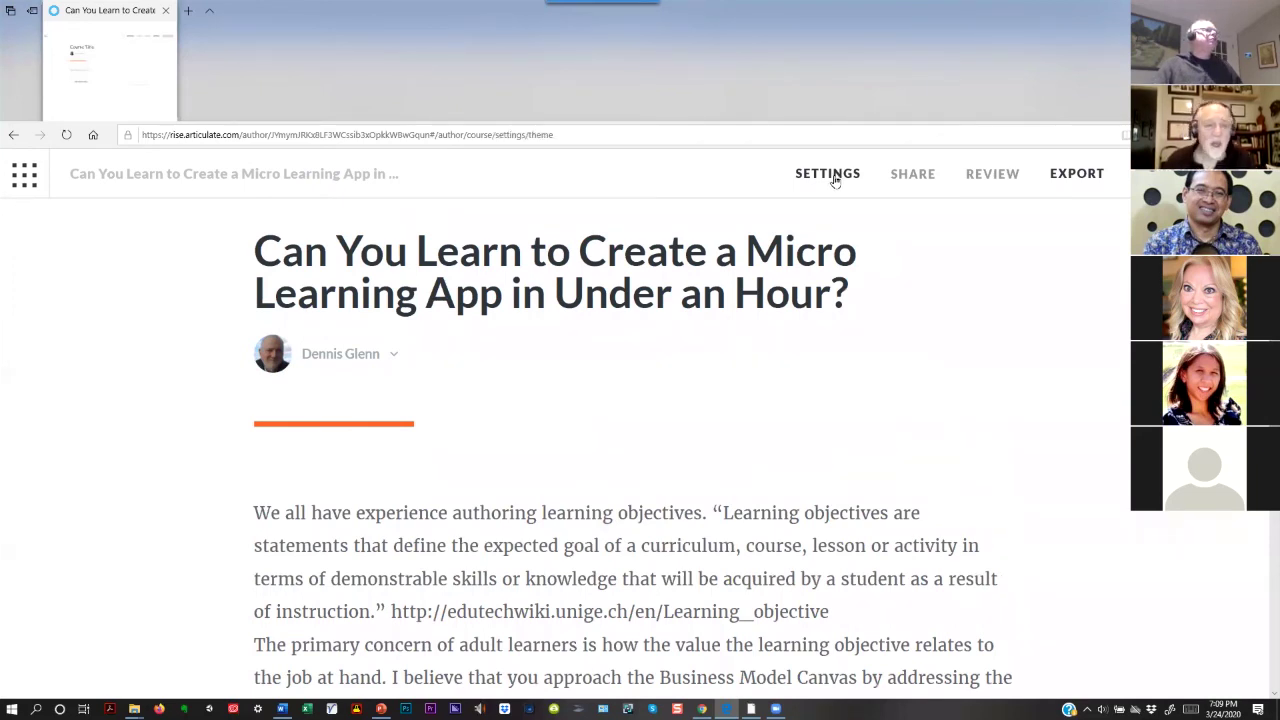
scroll(677, 320, "down", 1)
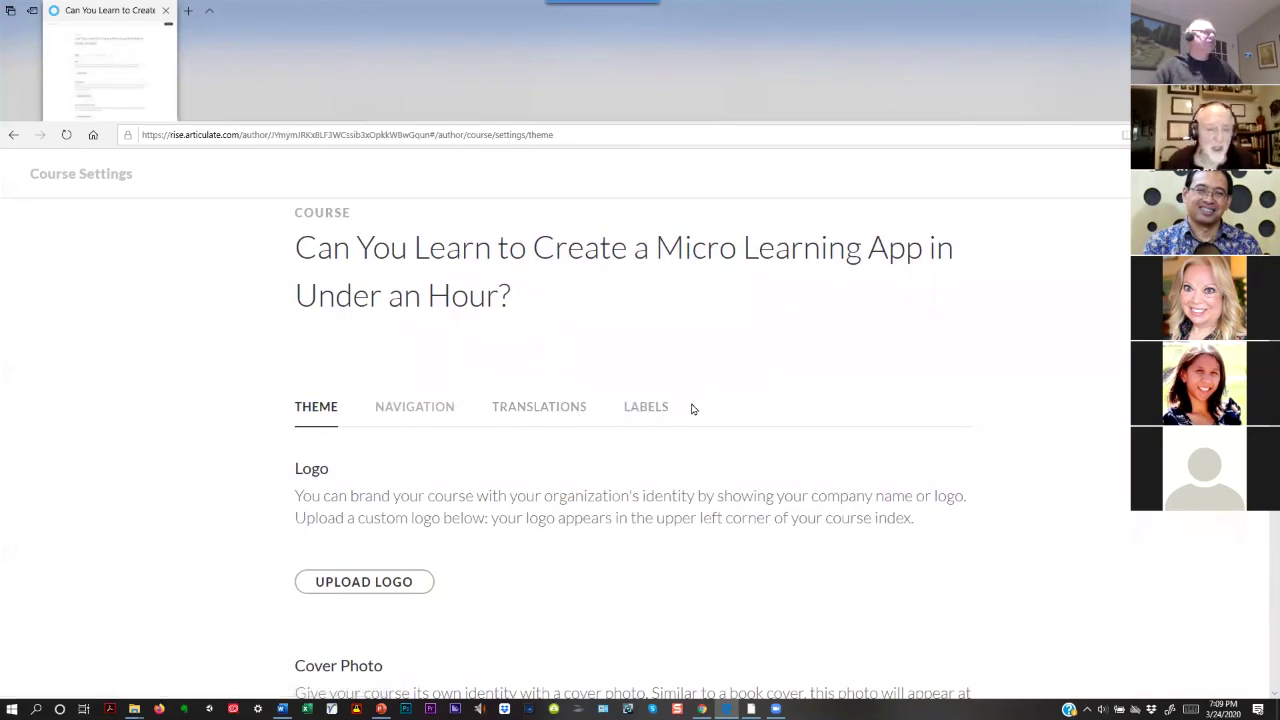
scroll(443, 334, "down", 1)
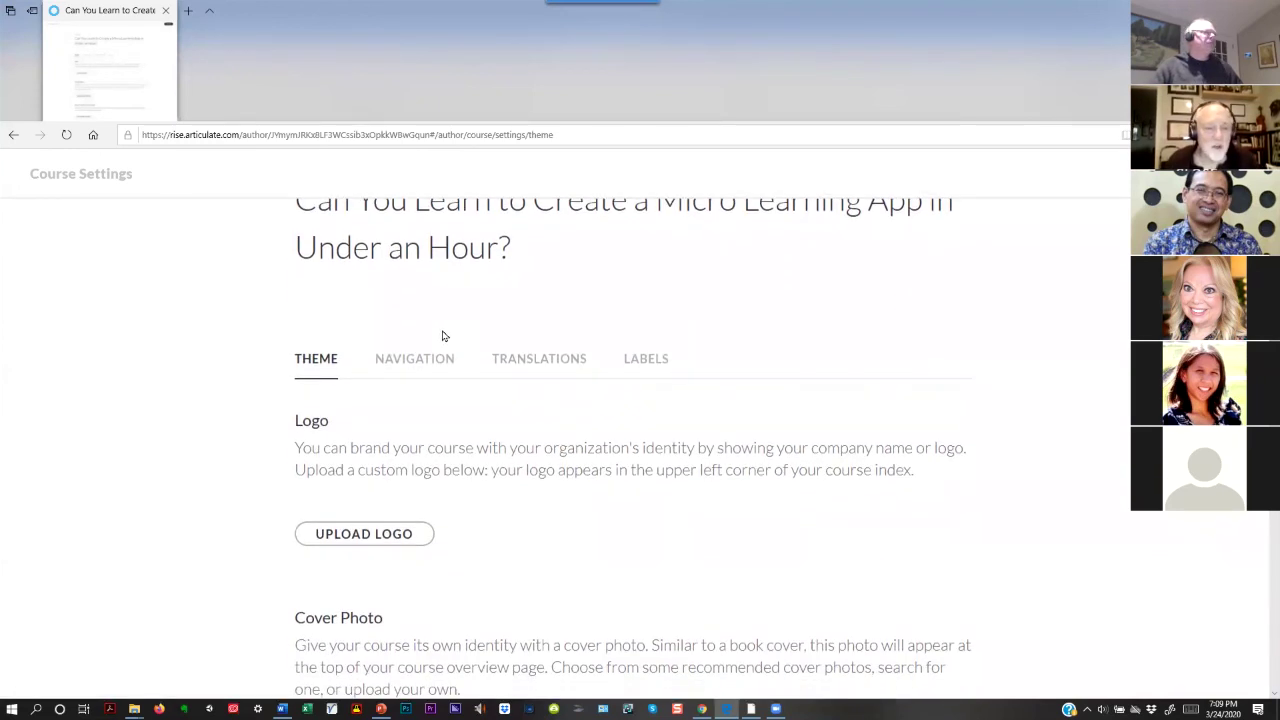
scroll(438, 336, "down", 1)
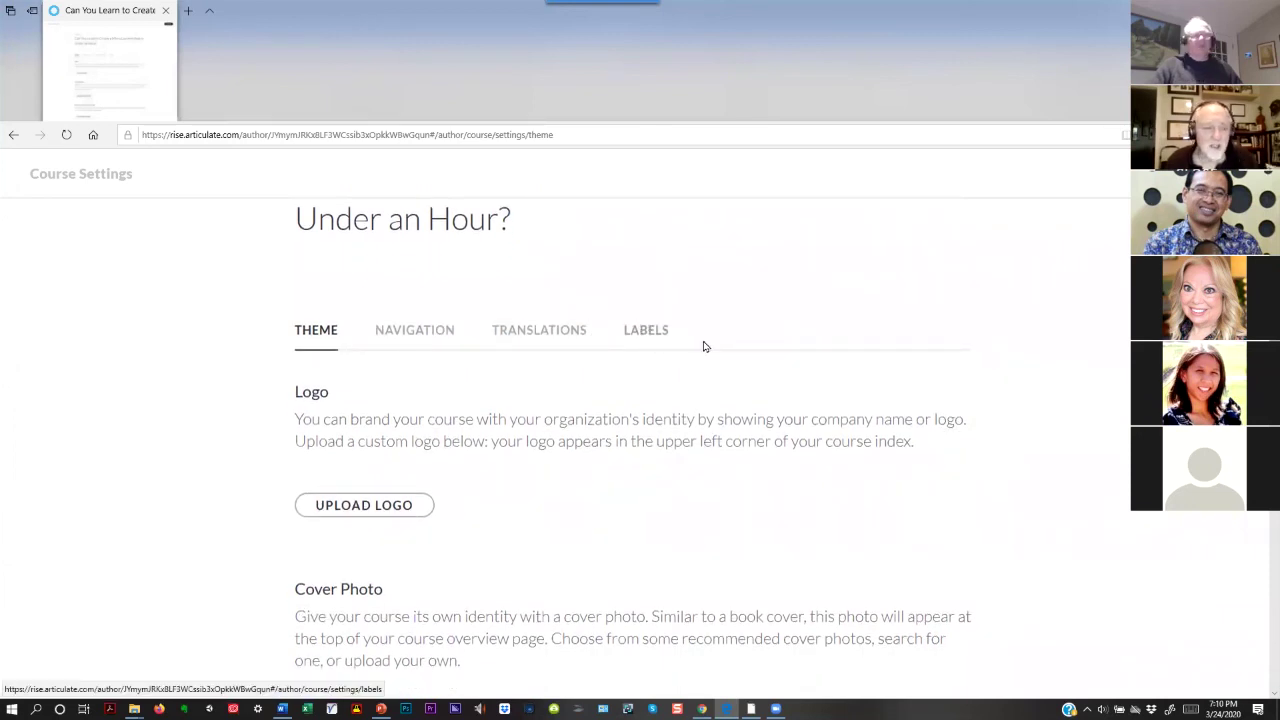
left_click(365, 508)
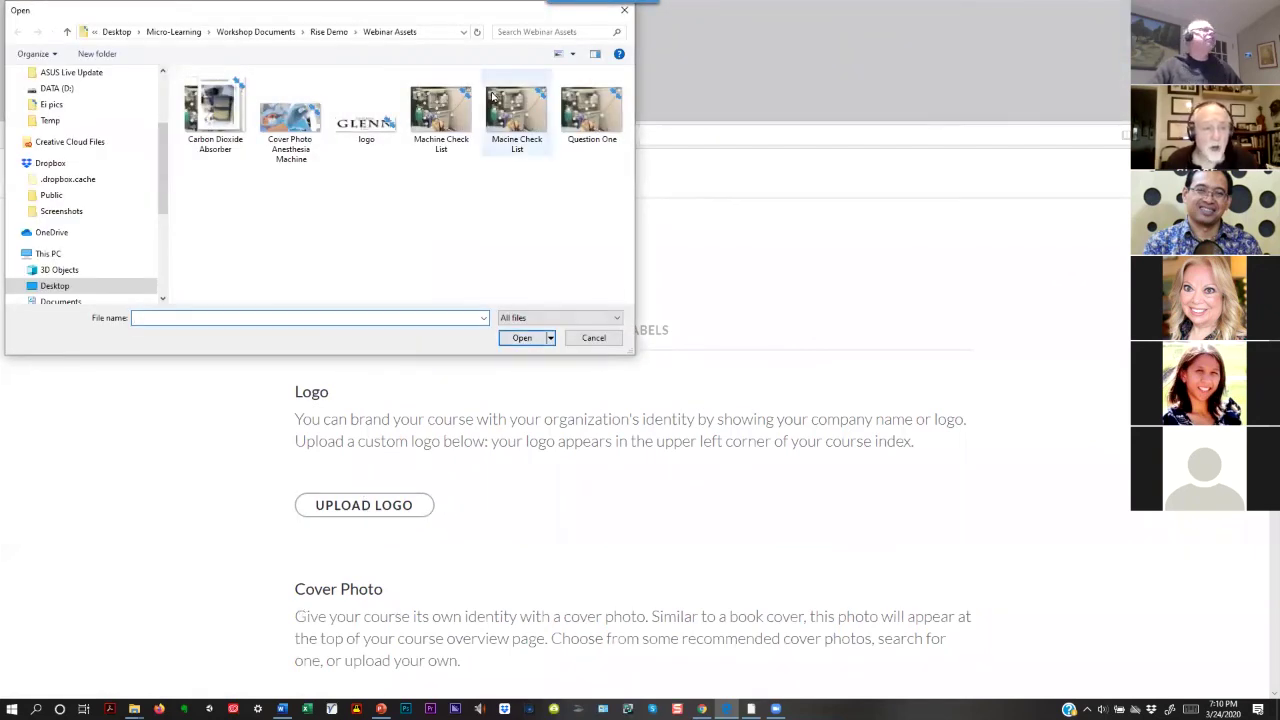
left_click(368, 115)
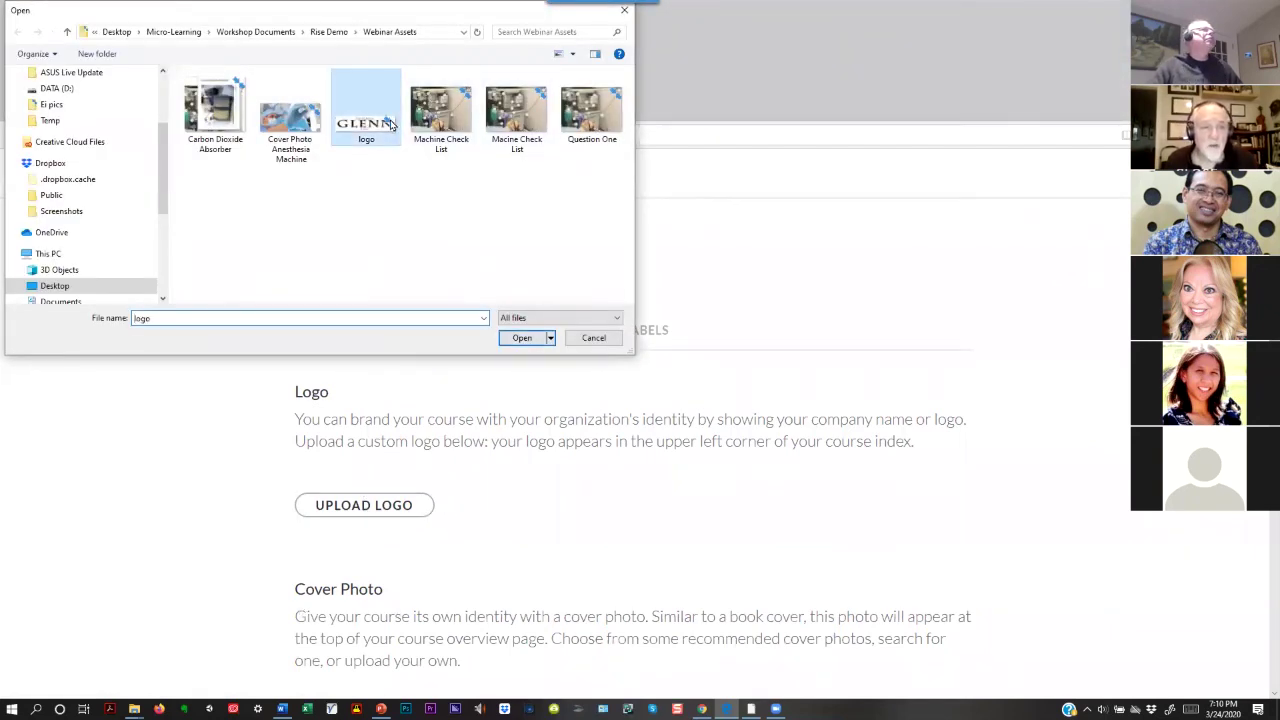
left_click(529, 338)
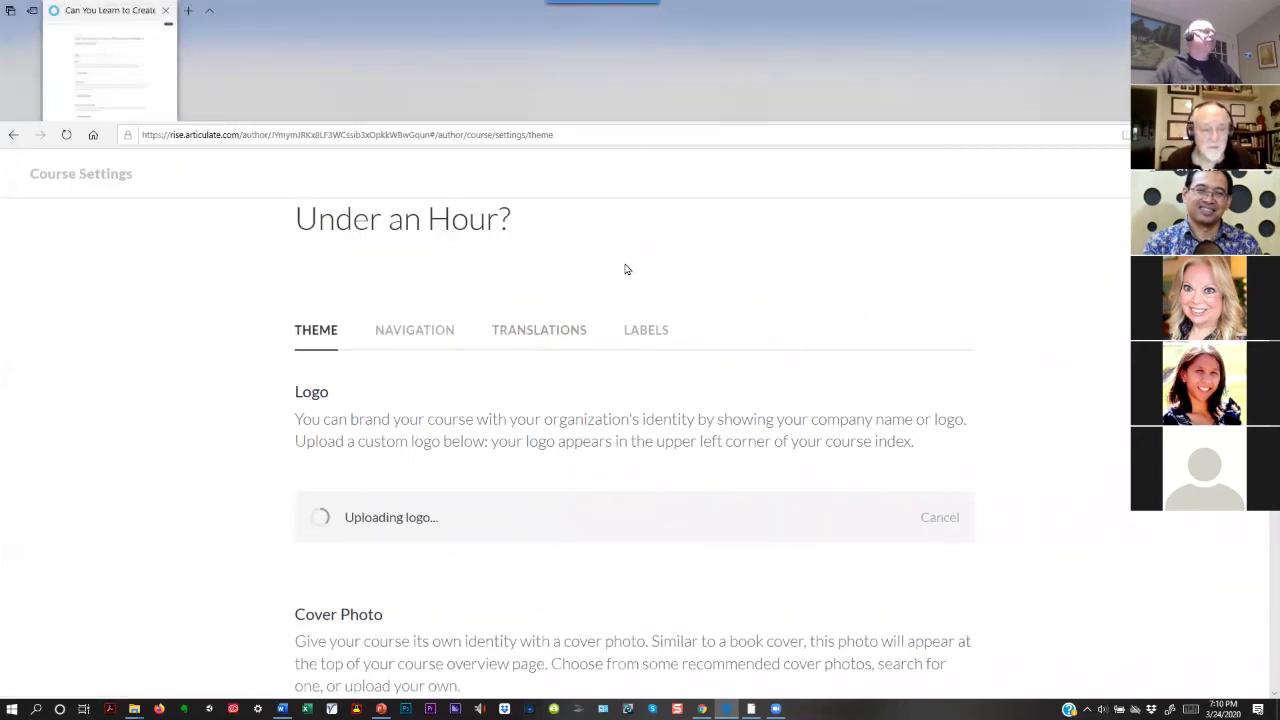
scroll(623, 268, "down", 1)
scroll(459, 462, "down", 3)
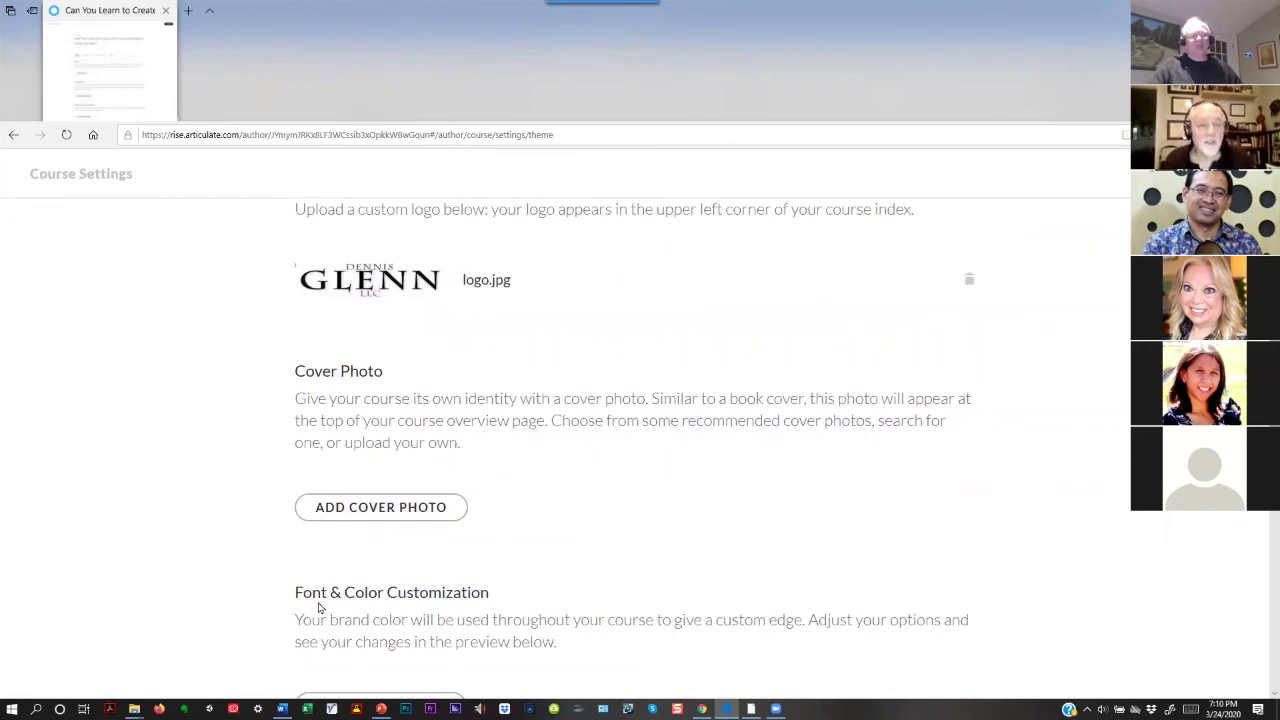
Upload 'Cover Photo Anesthesia Machine.jpg' from the computer as the course cover photo.
left_click(399, 510)
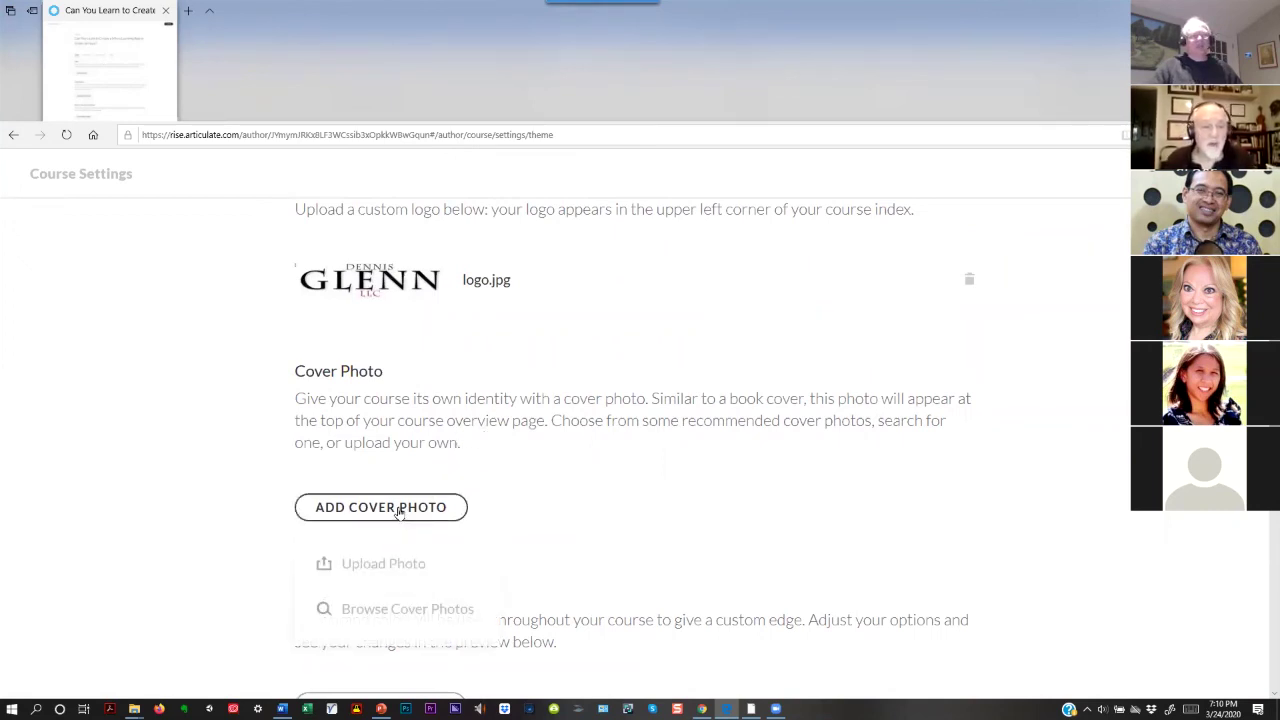
left_click(395, 566)
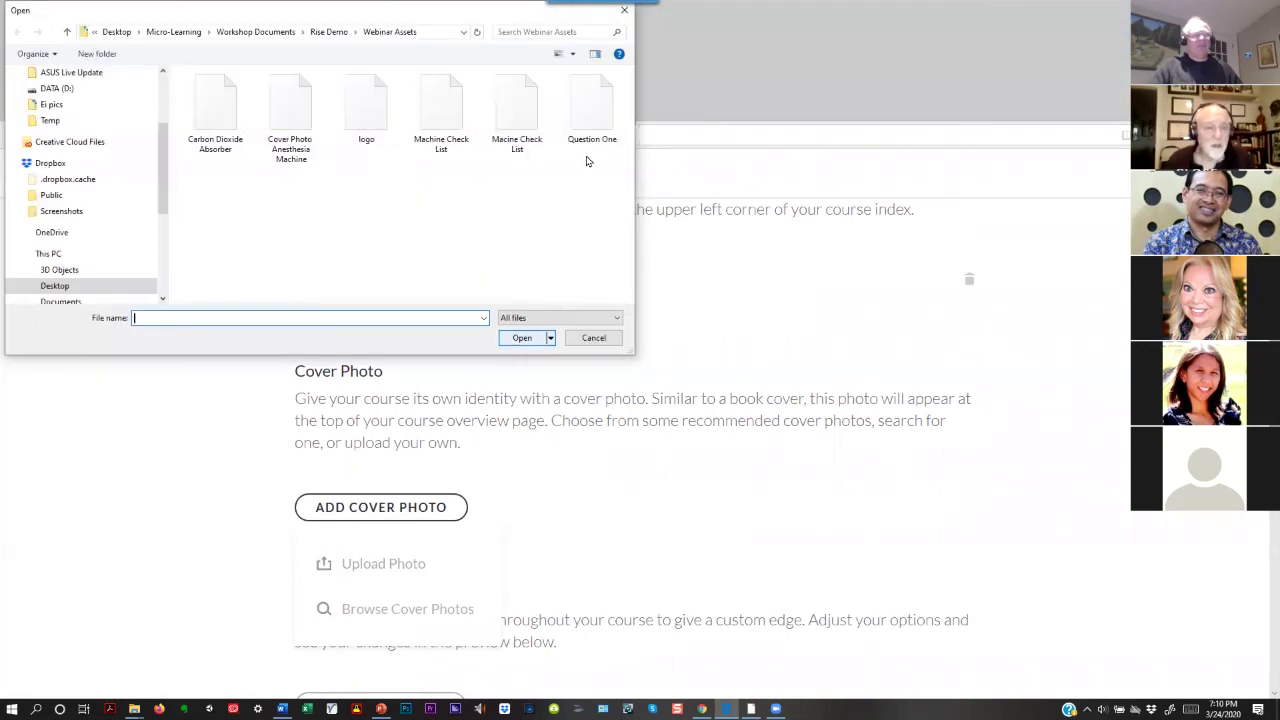
left_click(288, 124)
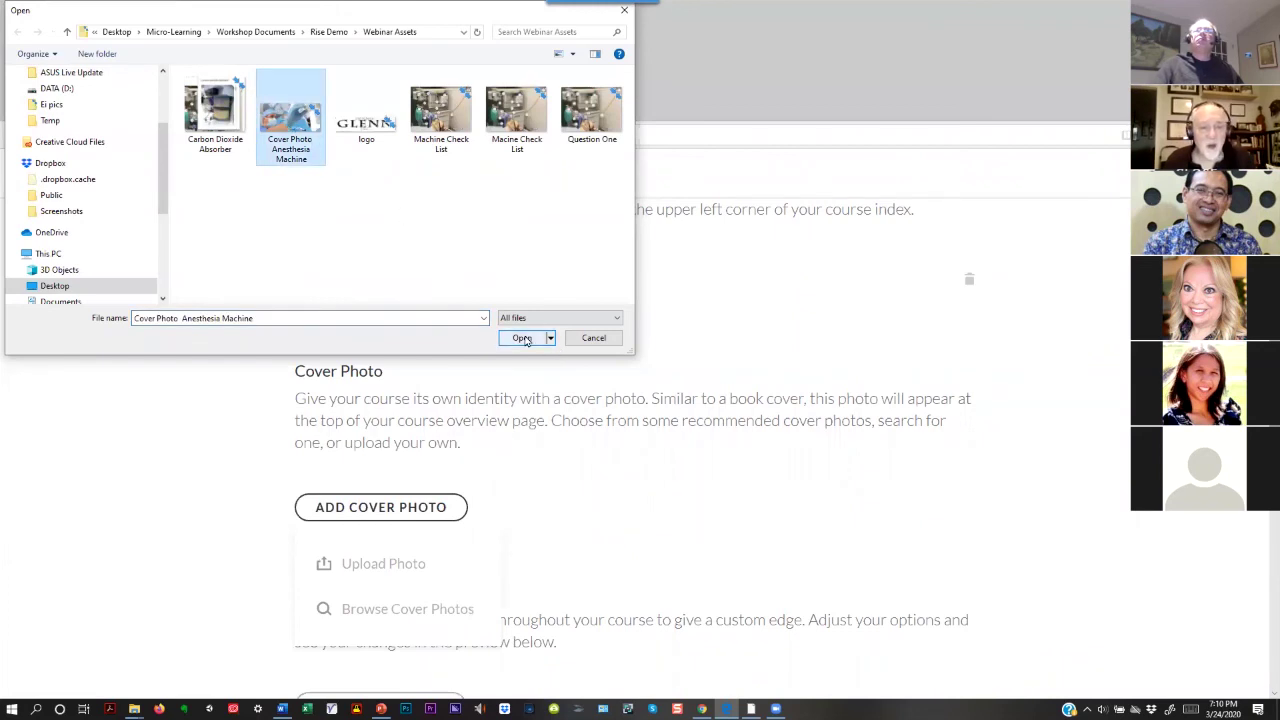
left_click(523, 338)
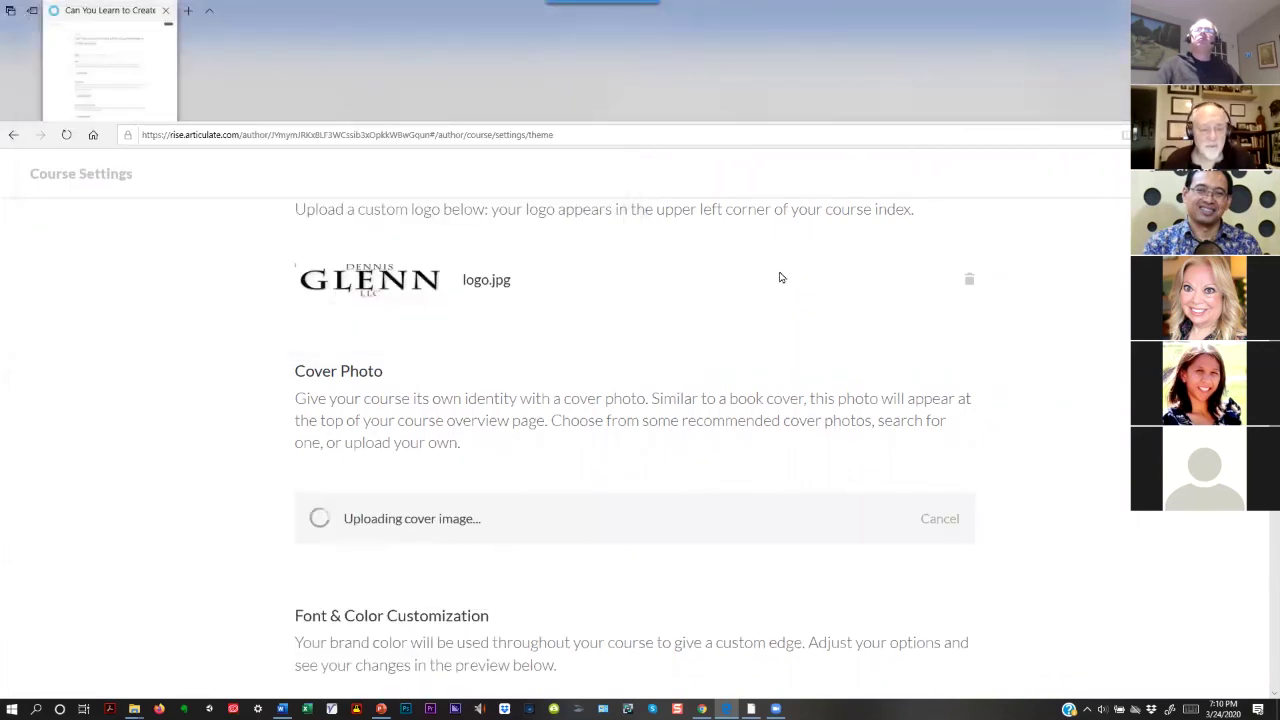
scroll(800, 278, "up", 1)
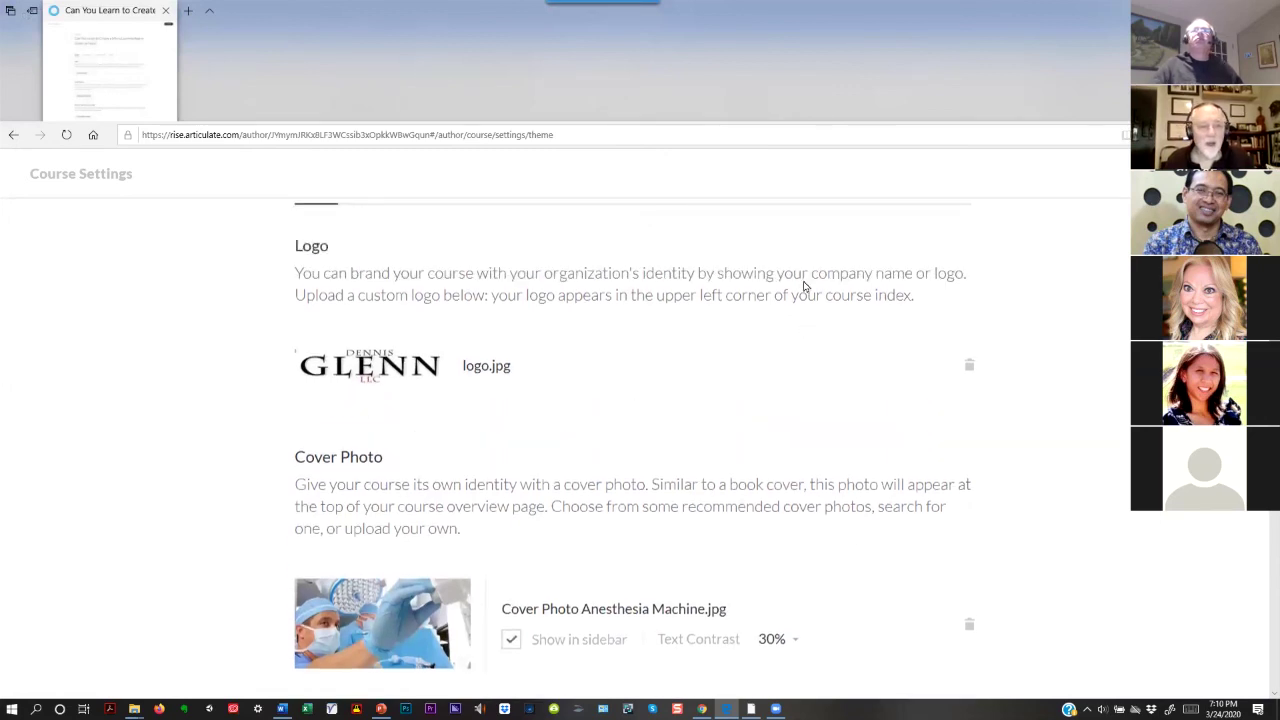
scroll(805, 287, "up", 3)
scroll(802, 293, "down", 2)
scroll(802, 293, "down", 4)
scroll(710, 335, "down", 3)
left_click(412, 338)
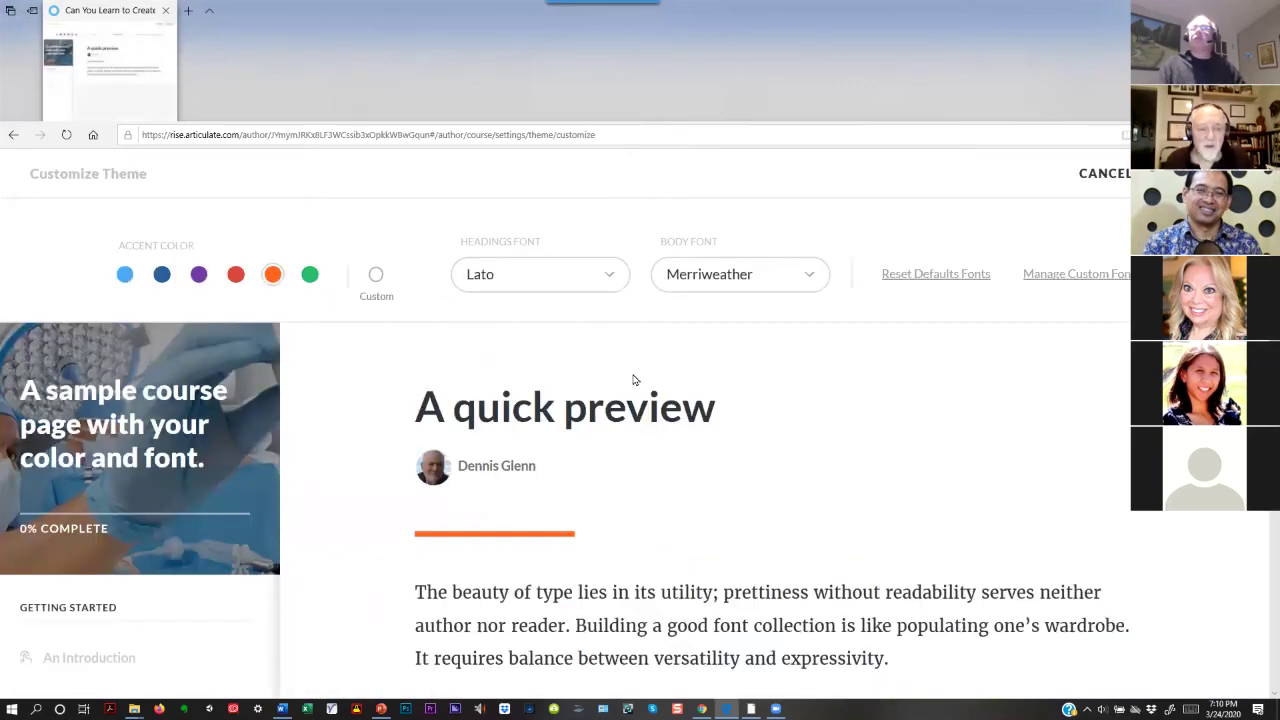
Pick the light-blue accent colour swatch in place of orange and return to Course Settings.
scroll(632, 386, "down", 1)
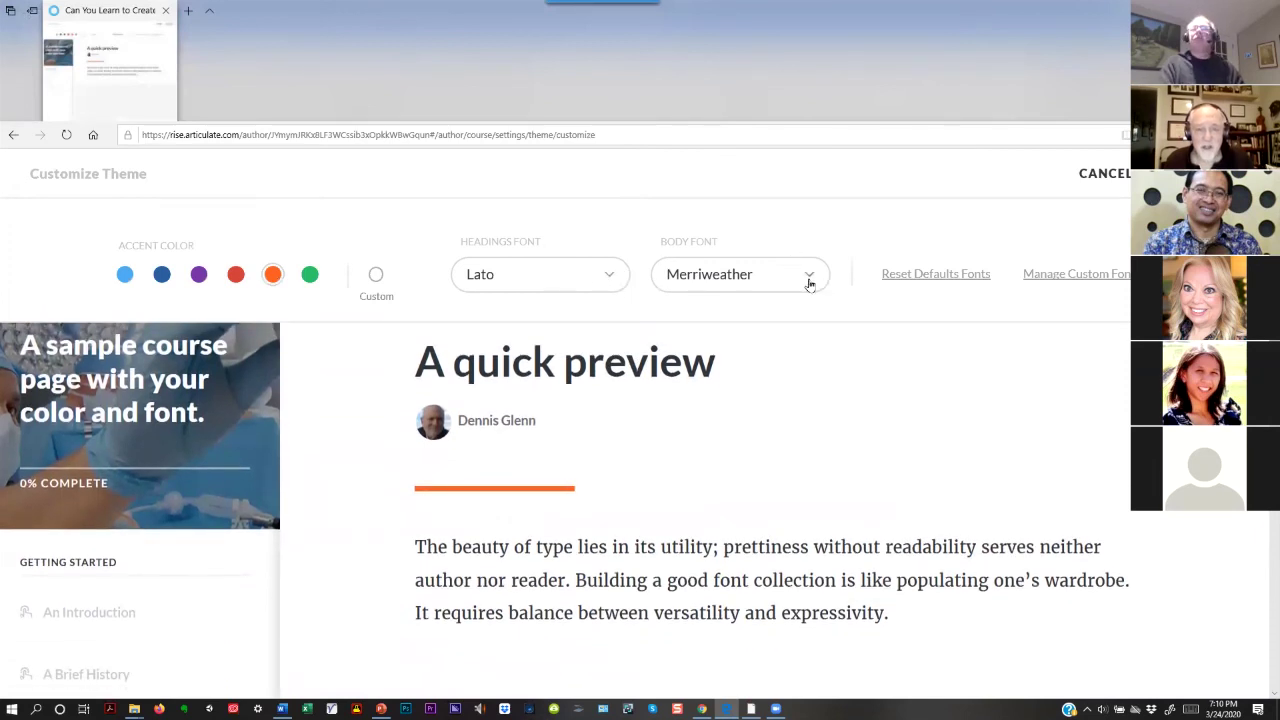
scroll(731, 332, "down", 2)
scroll(729, 340, "up", 3)
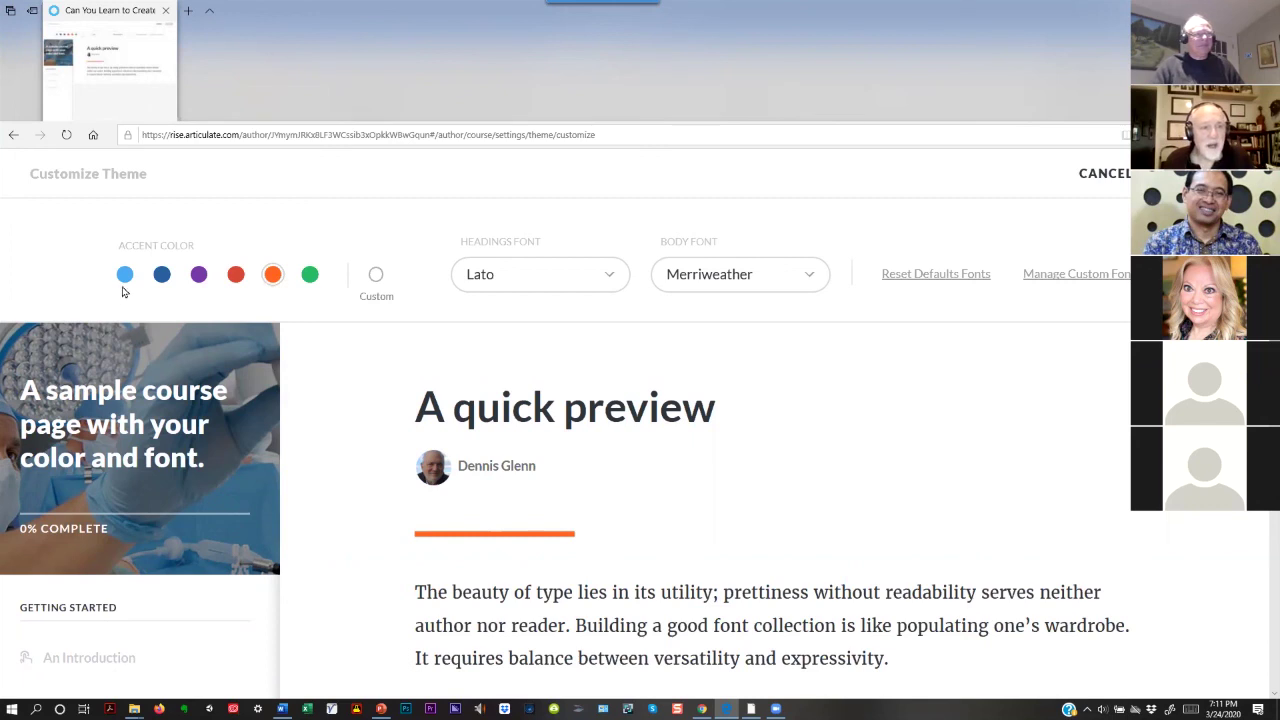
left_click(124, 276)
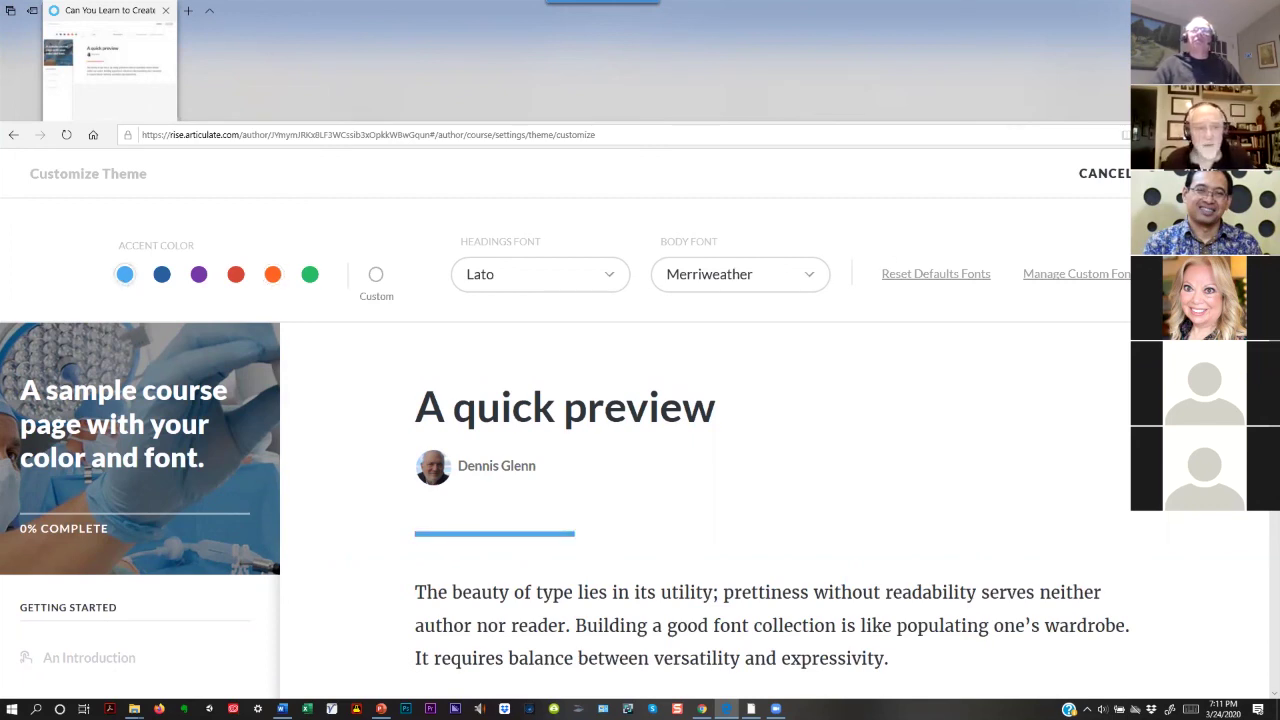
left_click(1175, 173)
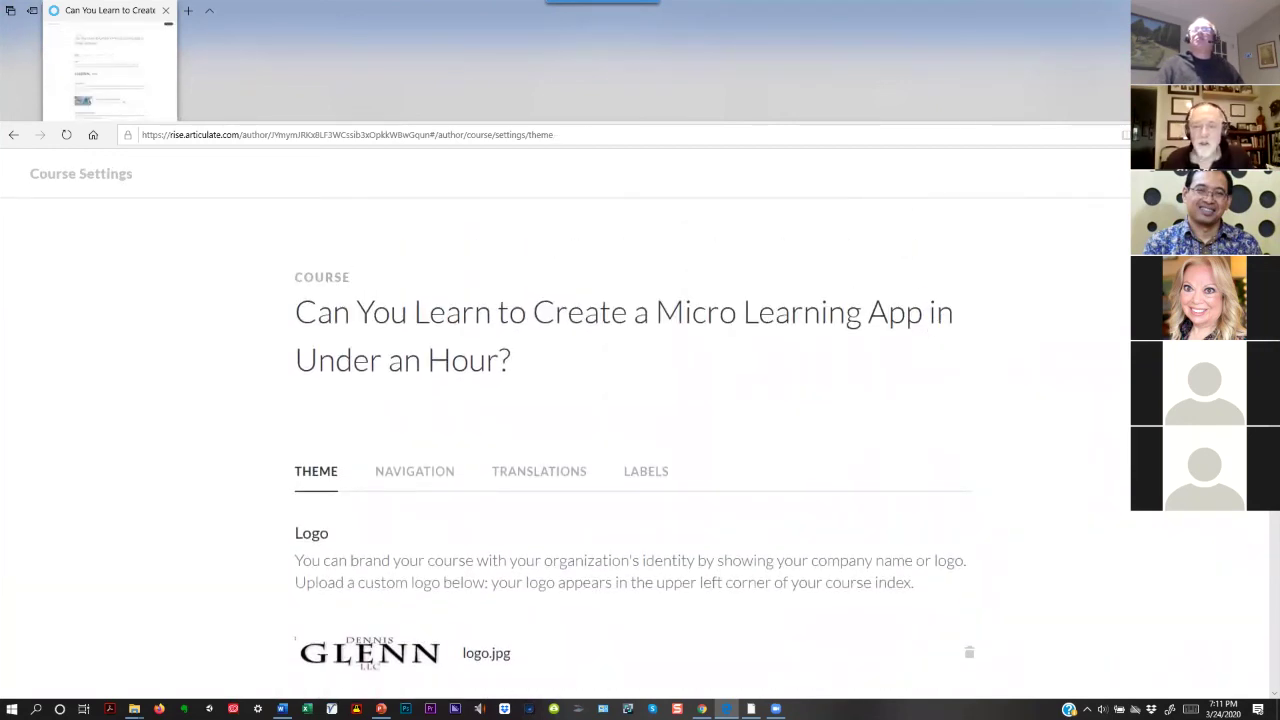
Close Course Settings and switch to the PowerPoint webinar slide show showing slide 5.
left_click(1175, 173)
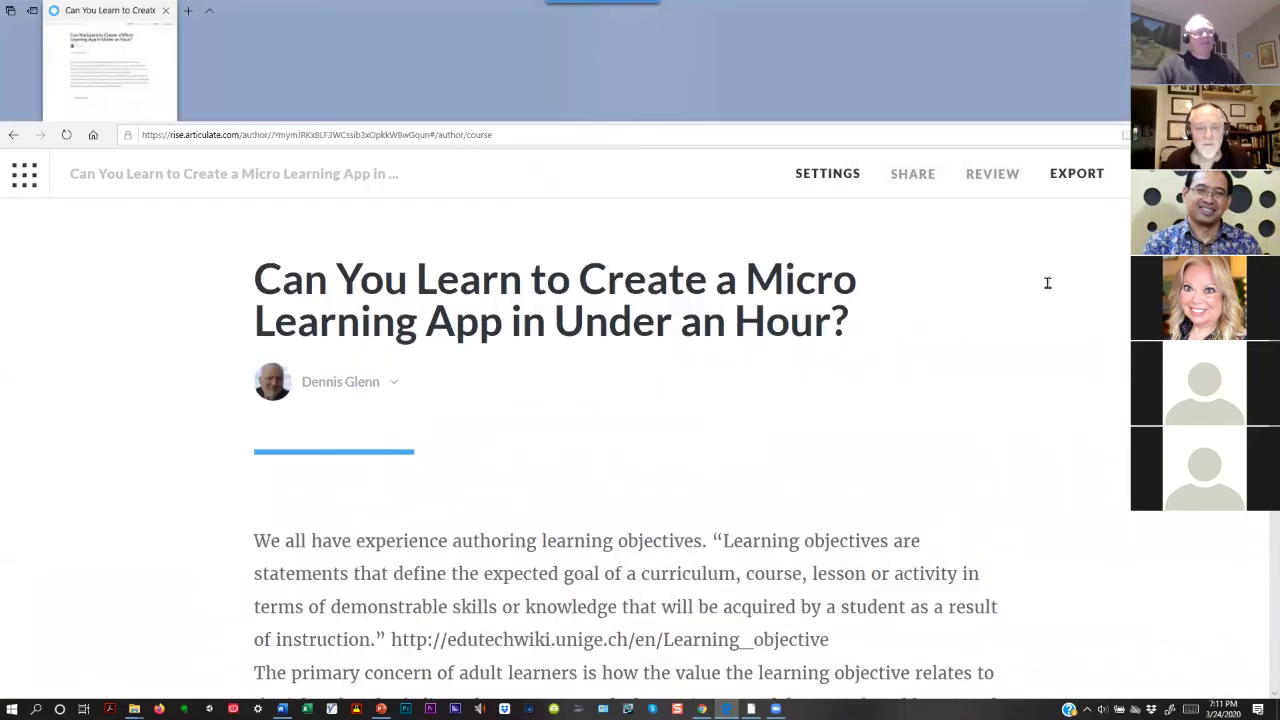
scroll(905, 350, "down", 2)
scroll(908, 360, "down", 2)
scroll(910, 361, "up", 3)
scroll(912, 355, "down", 4)
scroll(917, 360, "up", 2)
scroll(619, 368, "up", 2)
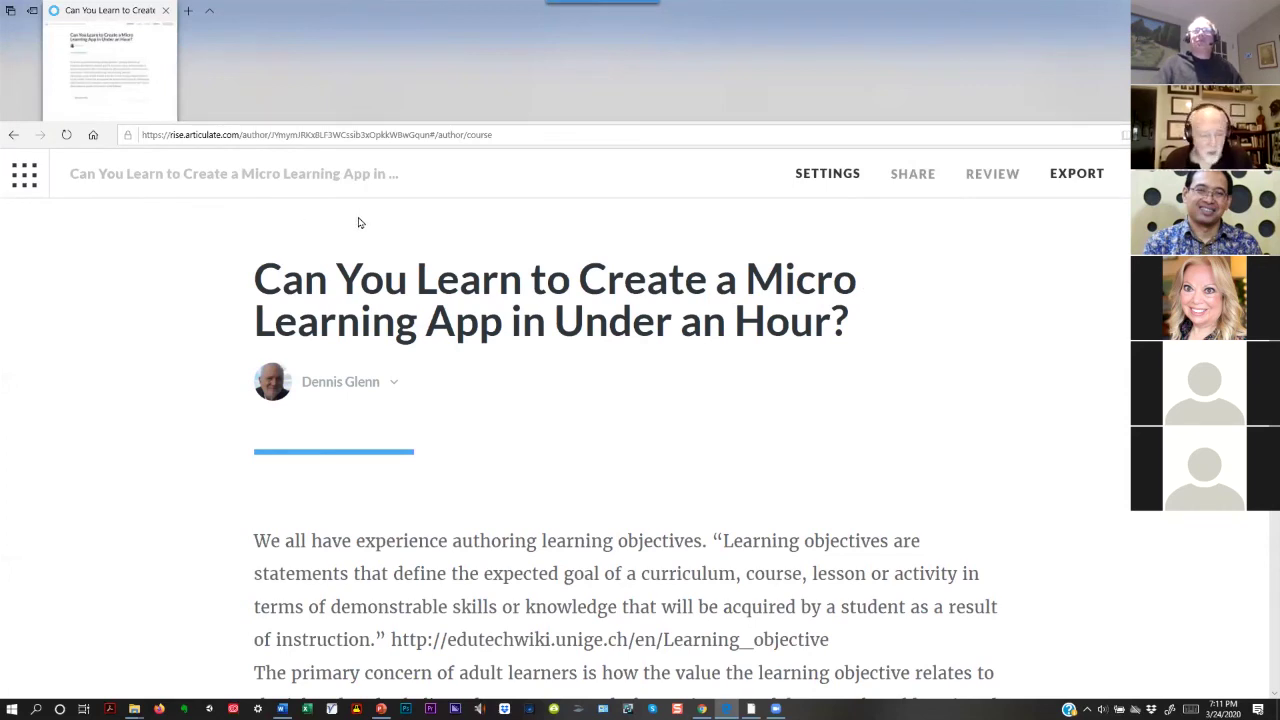
key("alt+Tab")
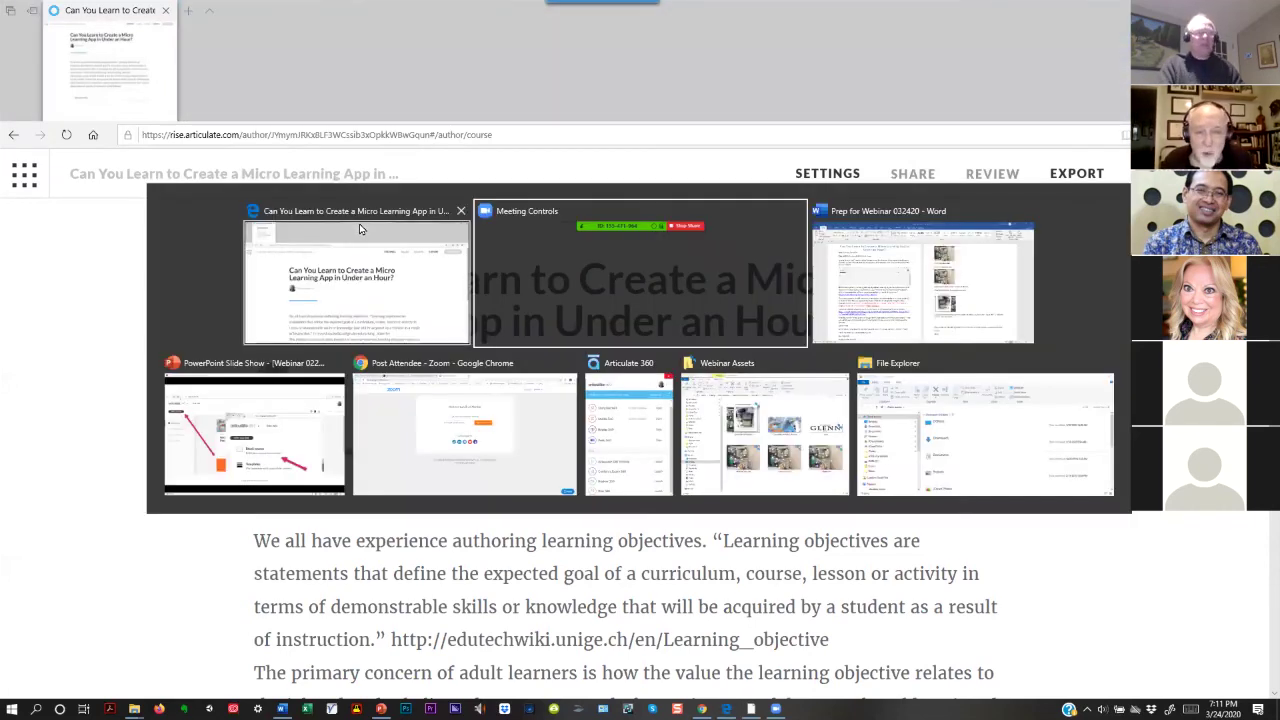
key("alt+Tab")
key("alt+Tab")
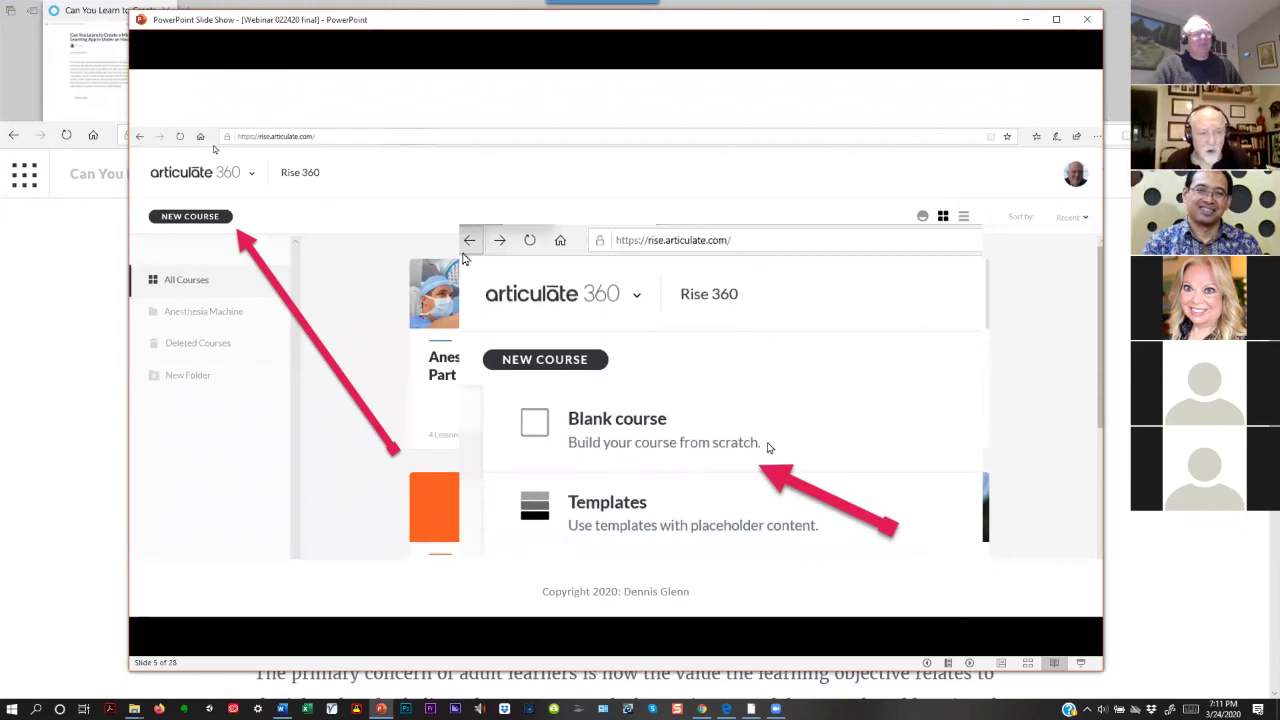
Step through slides 6 to 8, revisiting slide 7, then leave the slide show for the course.
left_click(561, 484)
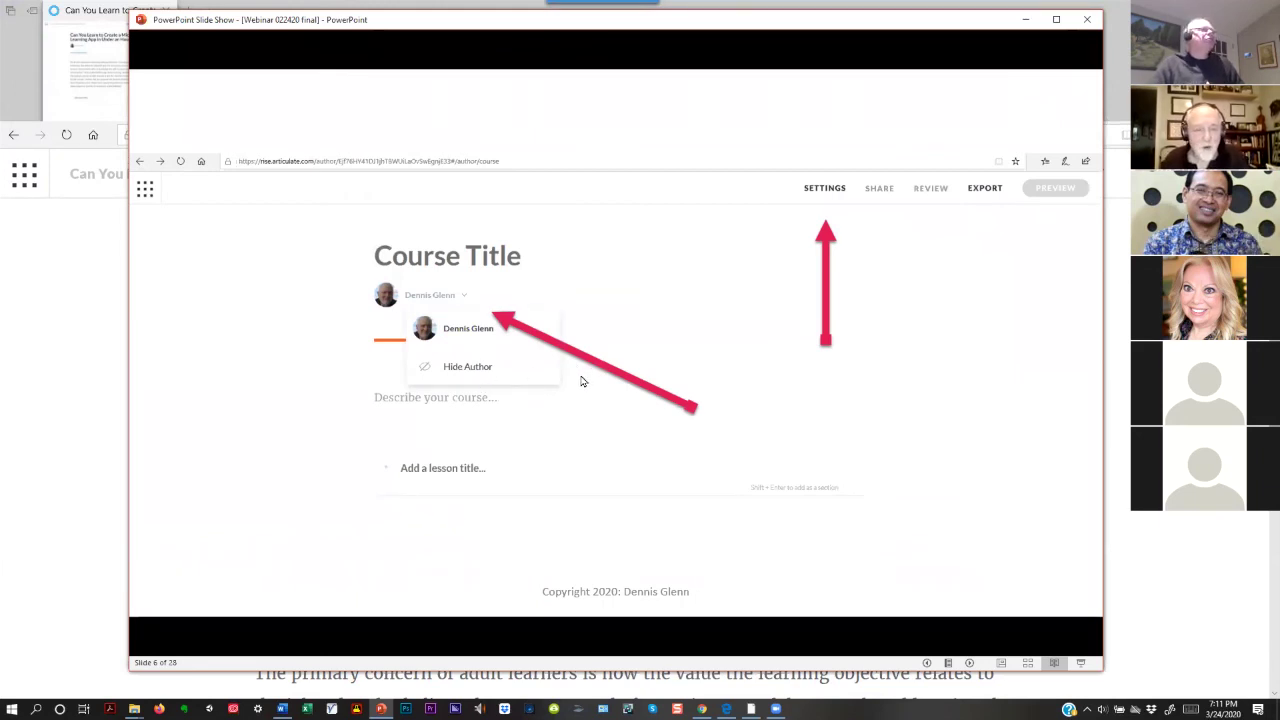
left_click(583, 381)
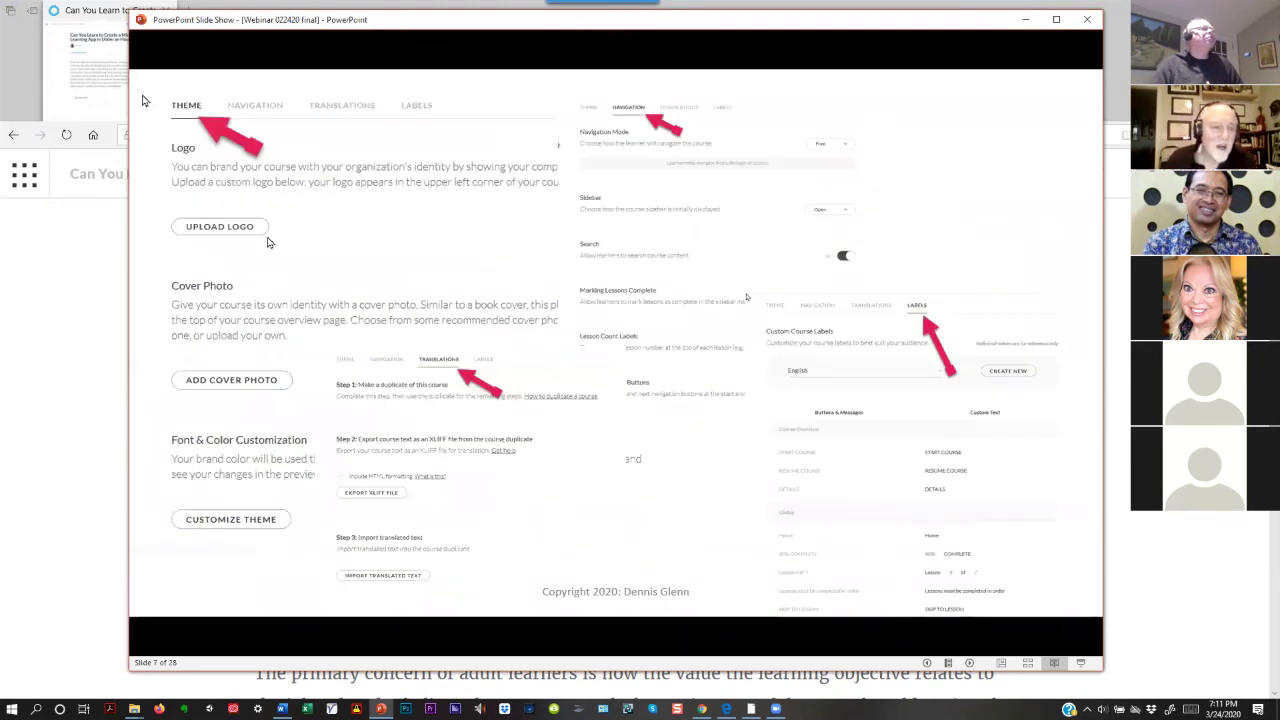
left_click(339, 259)
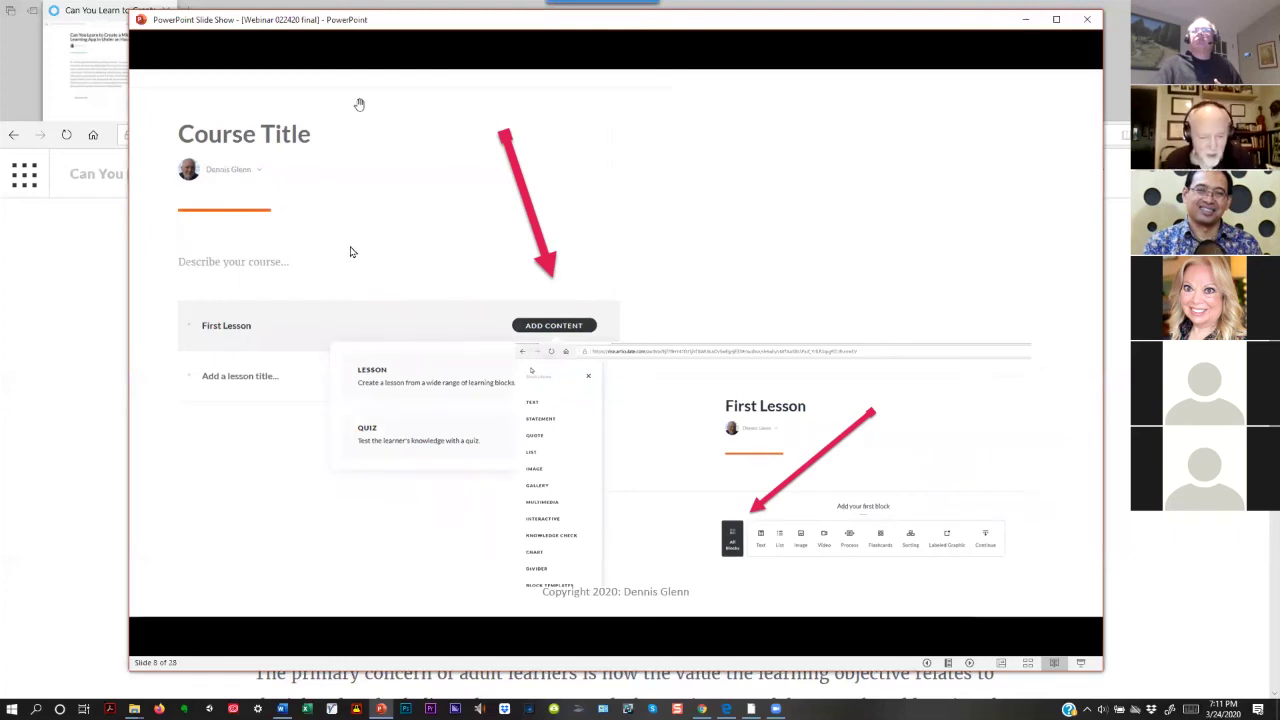
key("Left")
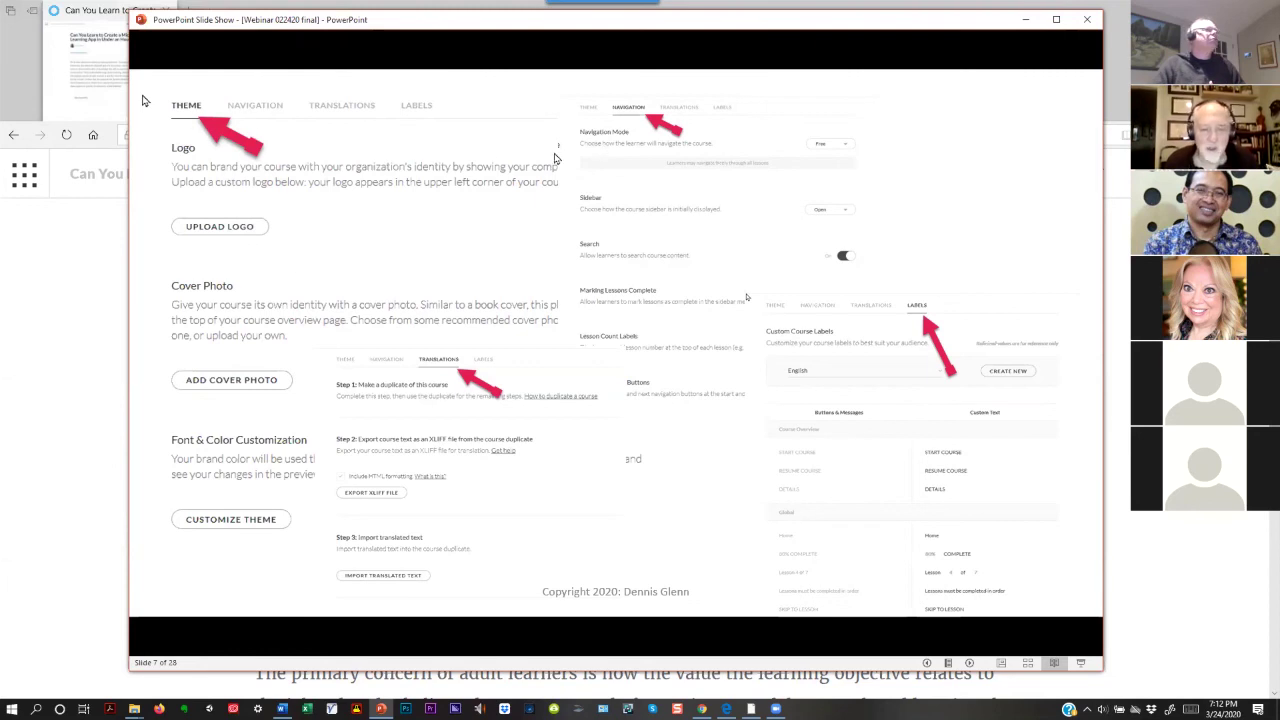
left_click(631, 184)
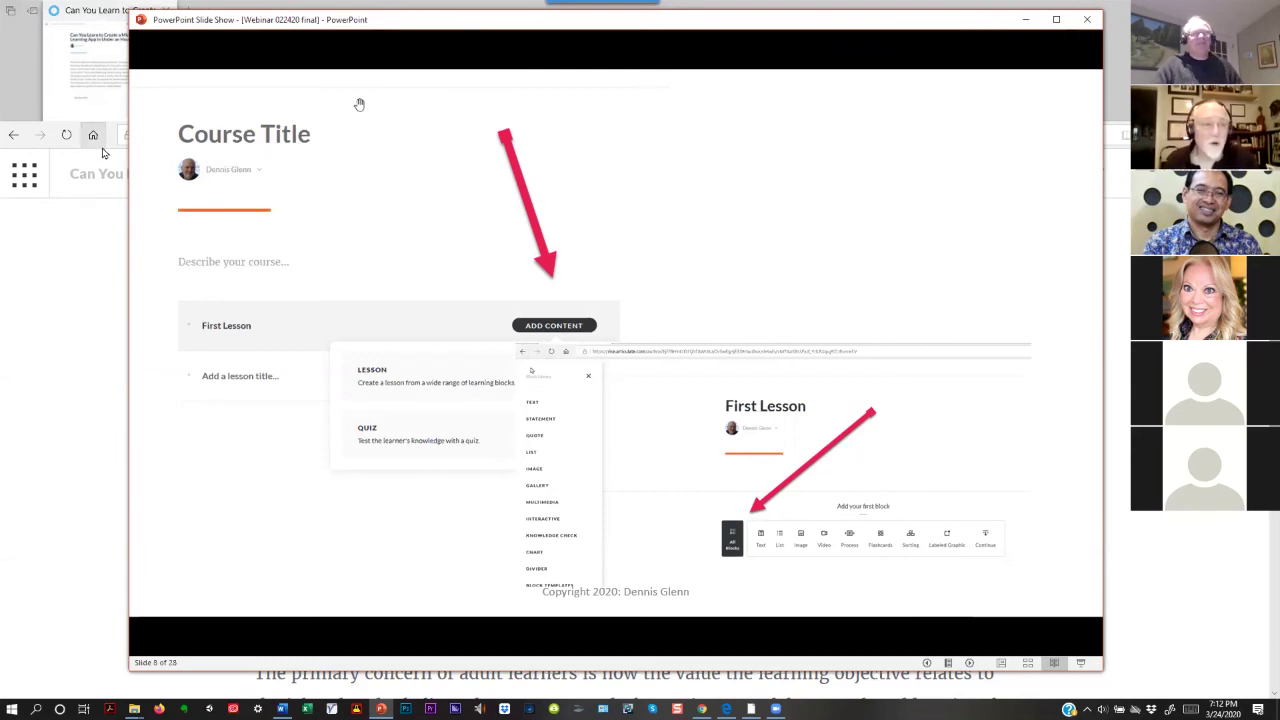
left_click(90, 246)
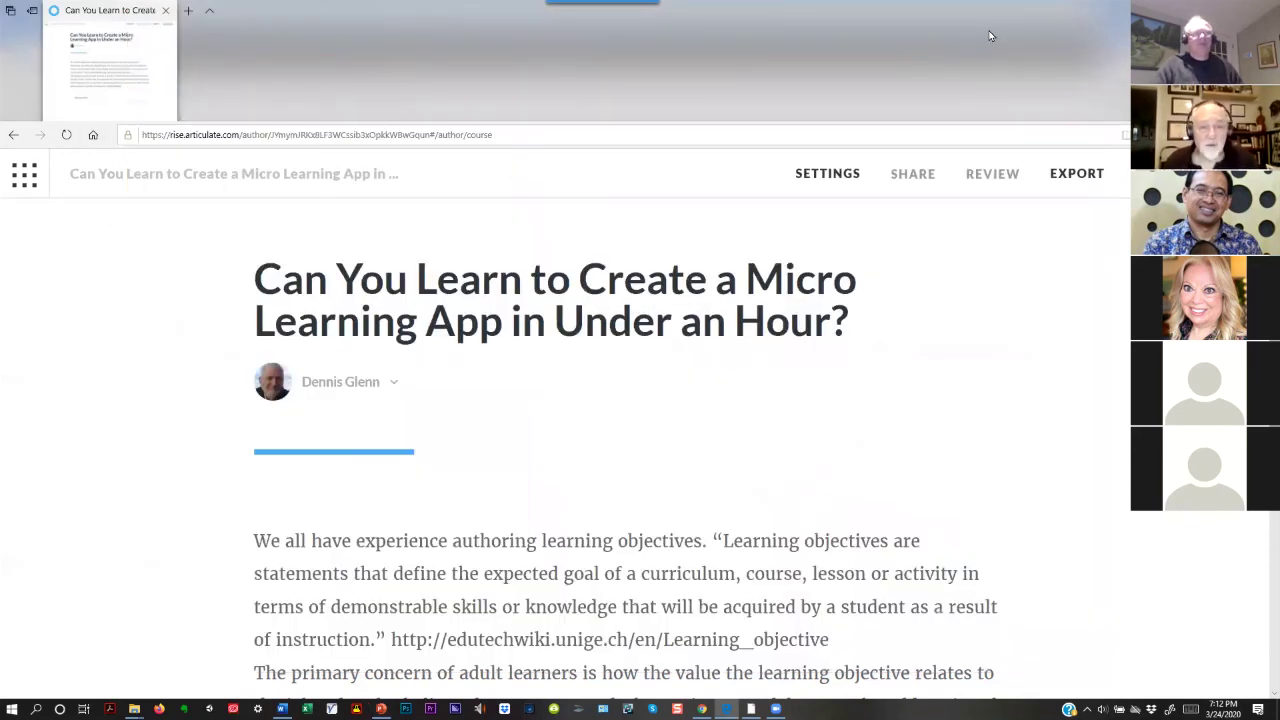
scroll(337, 195, "down", 1)
scroll(340, 198, "up", 1)
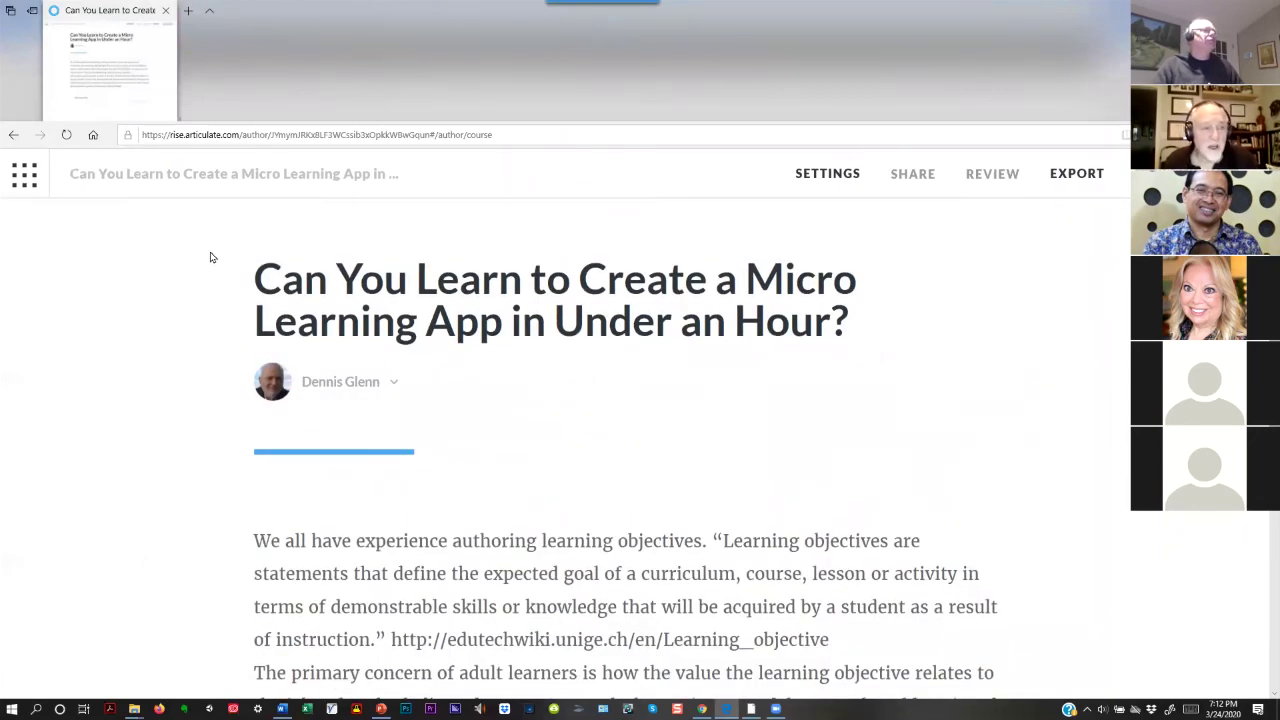
left_click(24, 180)
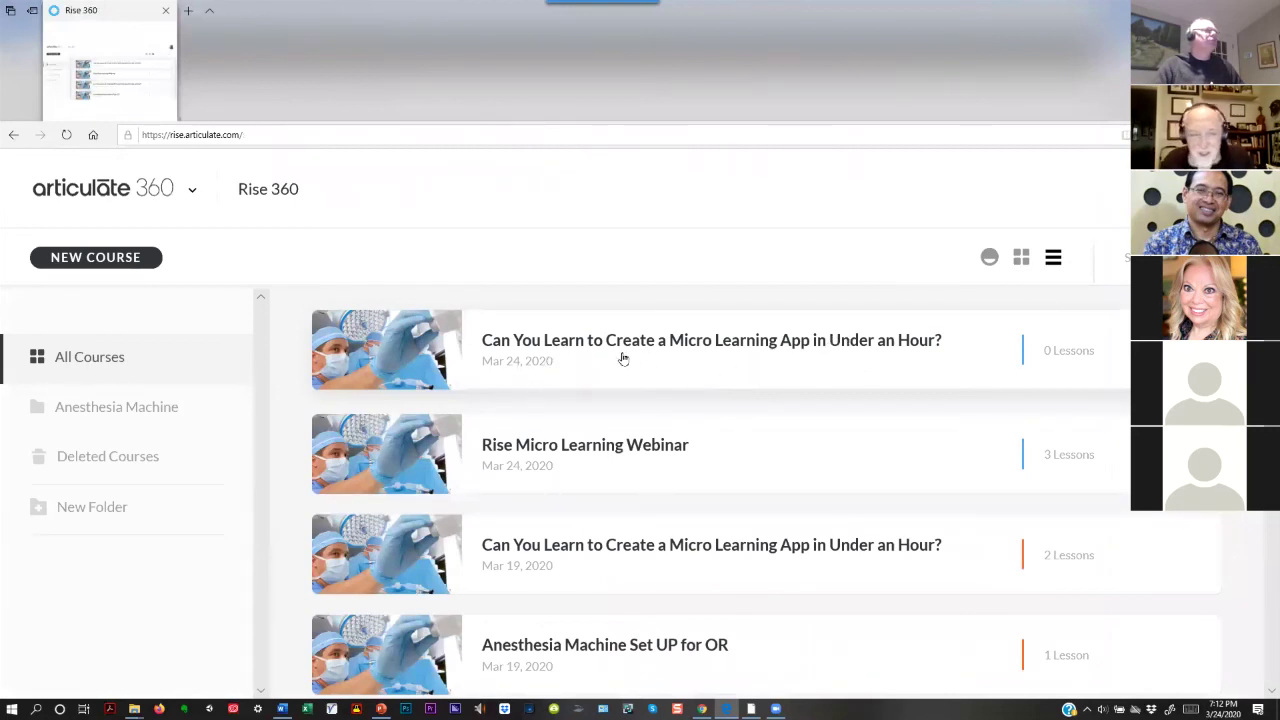
left_click(555, 343)
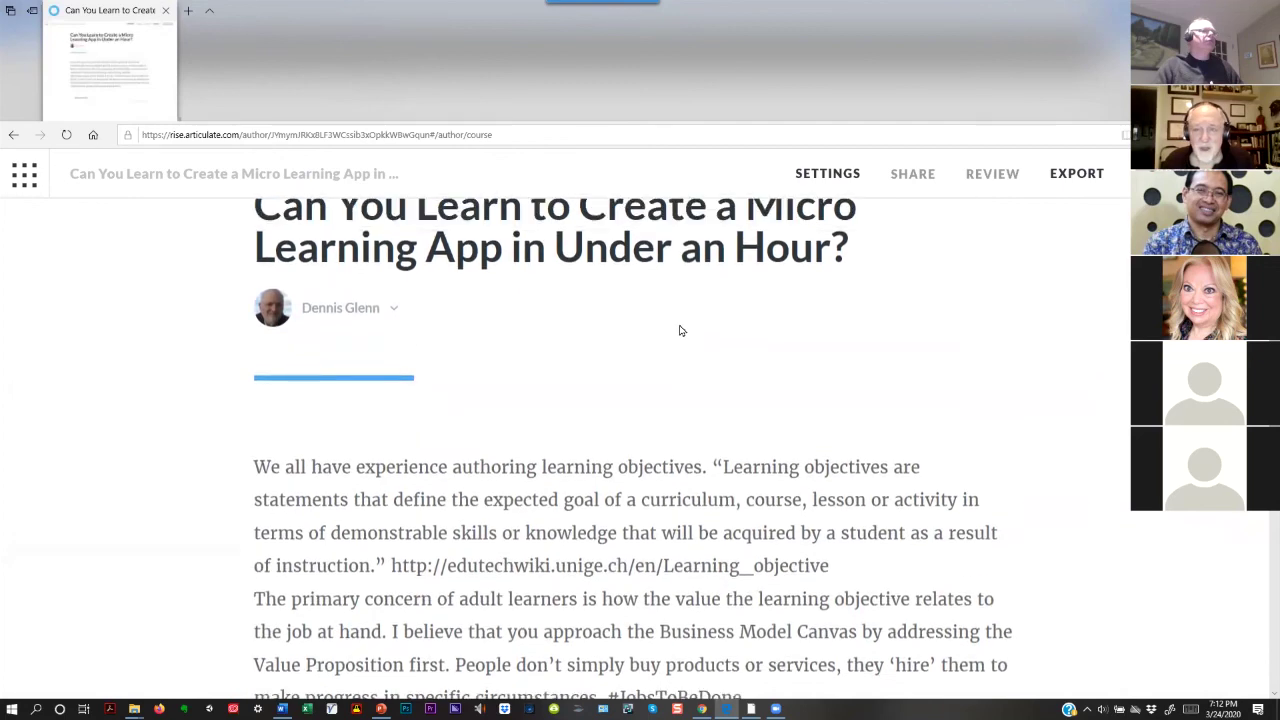
Add a lesson titled 'Machine Parts Review' and show its Lesson or Quiz content options.
scroll(580, 370, "down", 4)
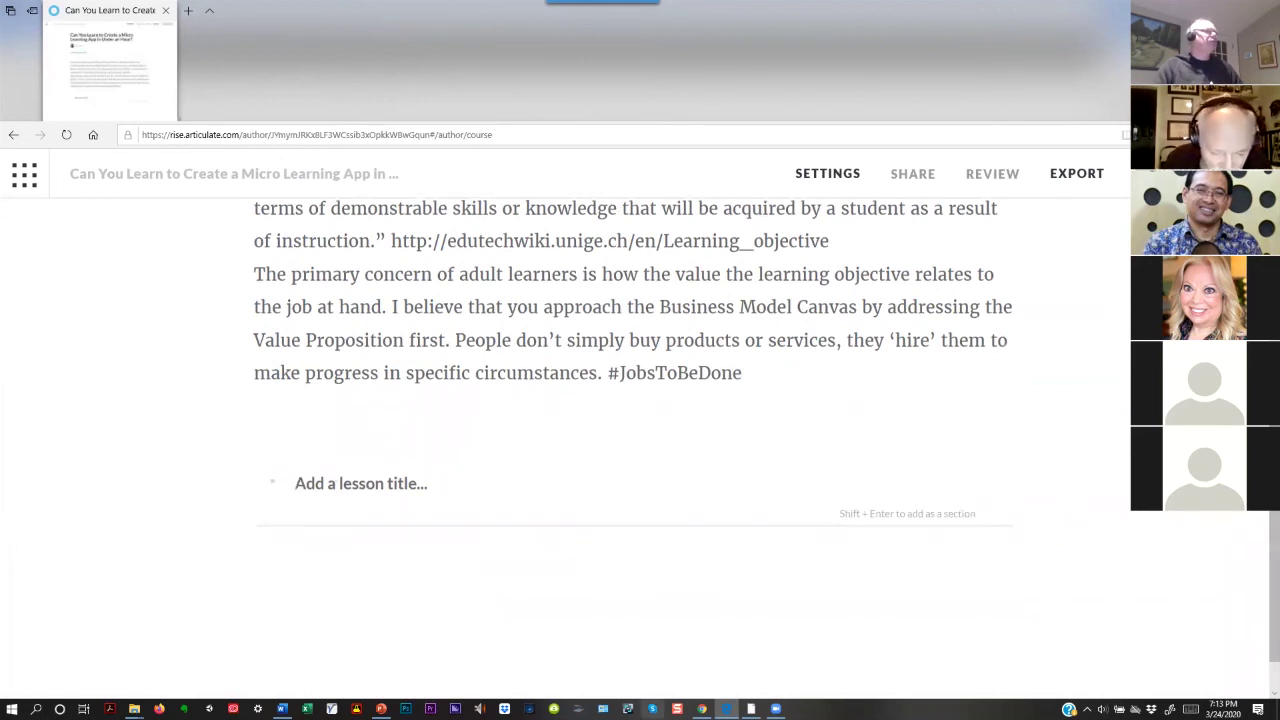
type("Mac")
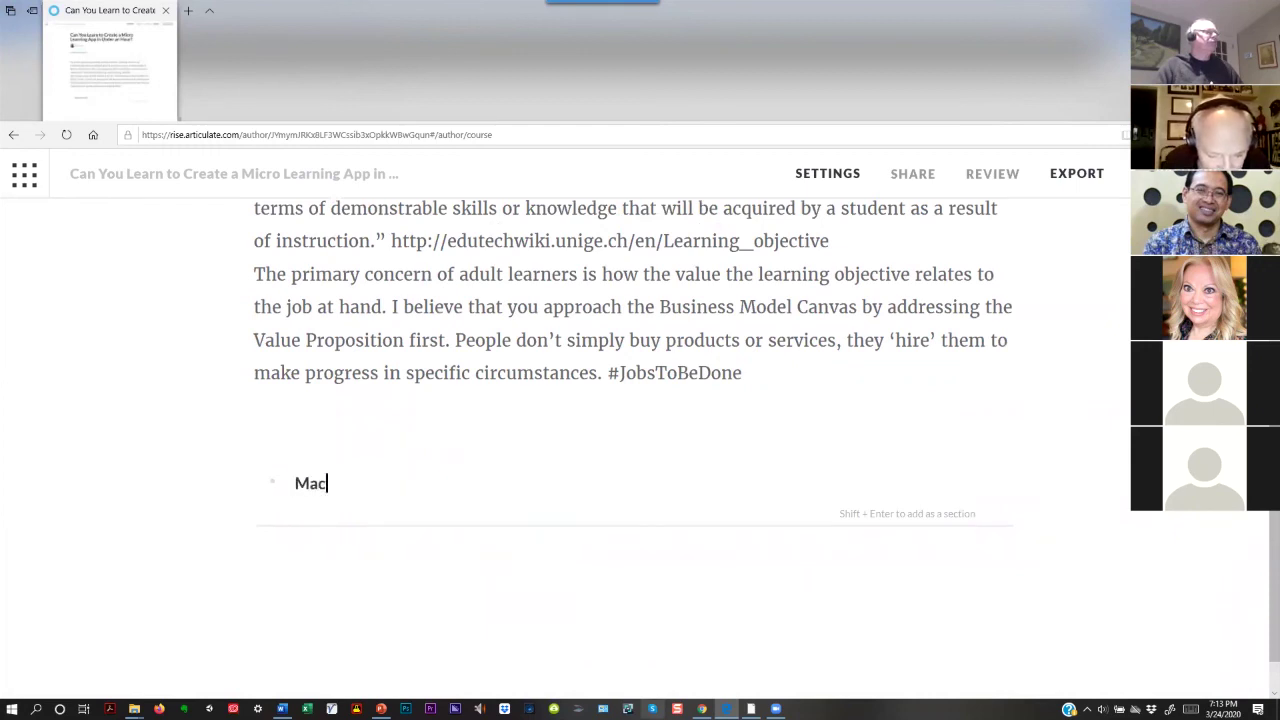
type("hine")
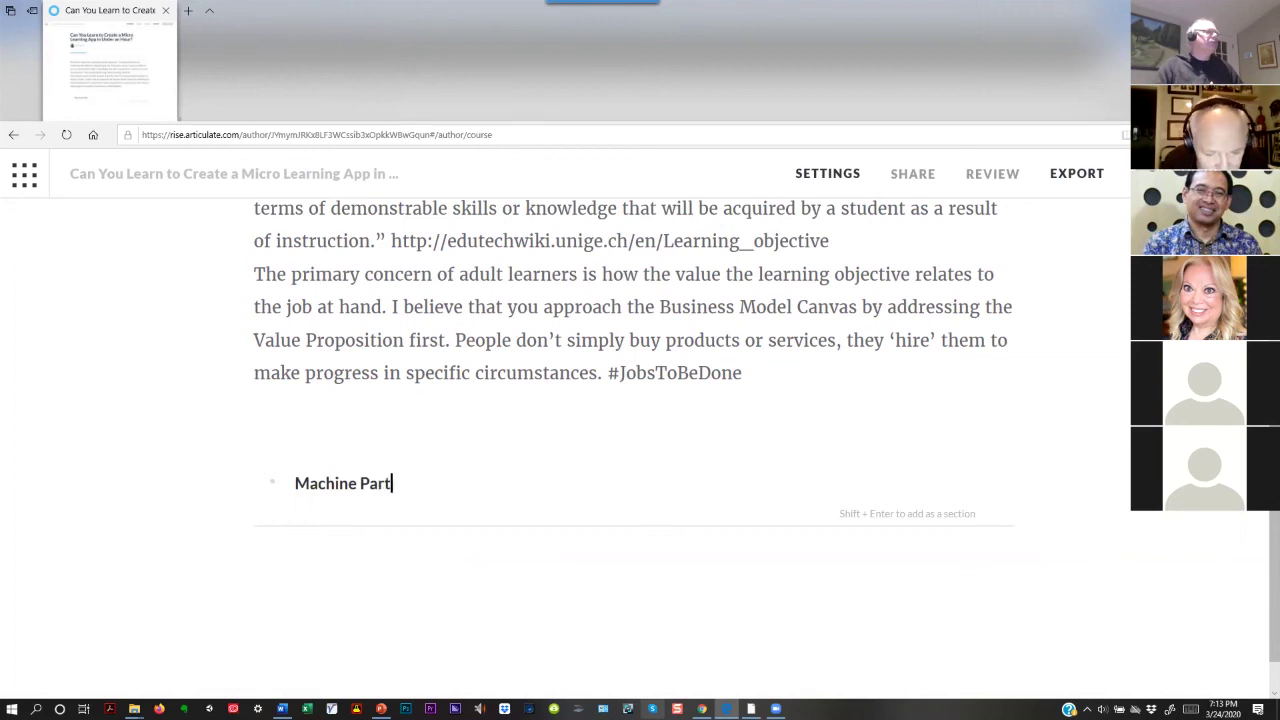
type("Parts Review")
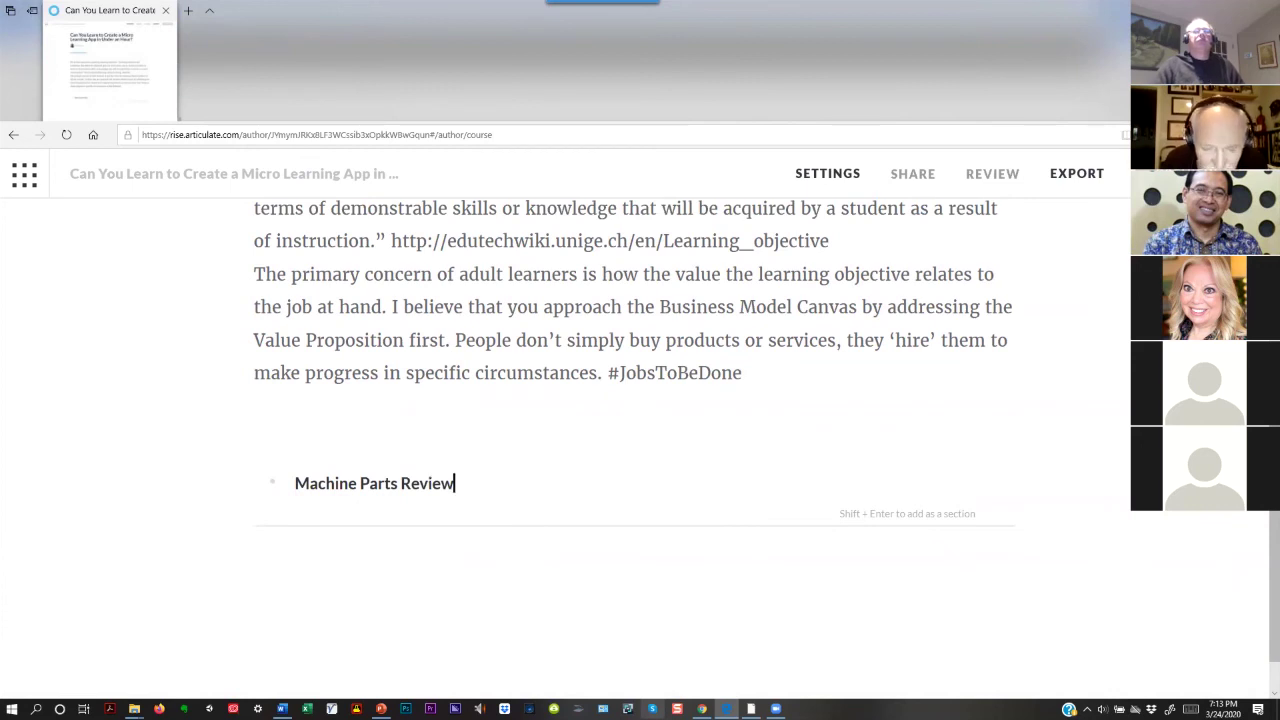
key("Return")
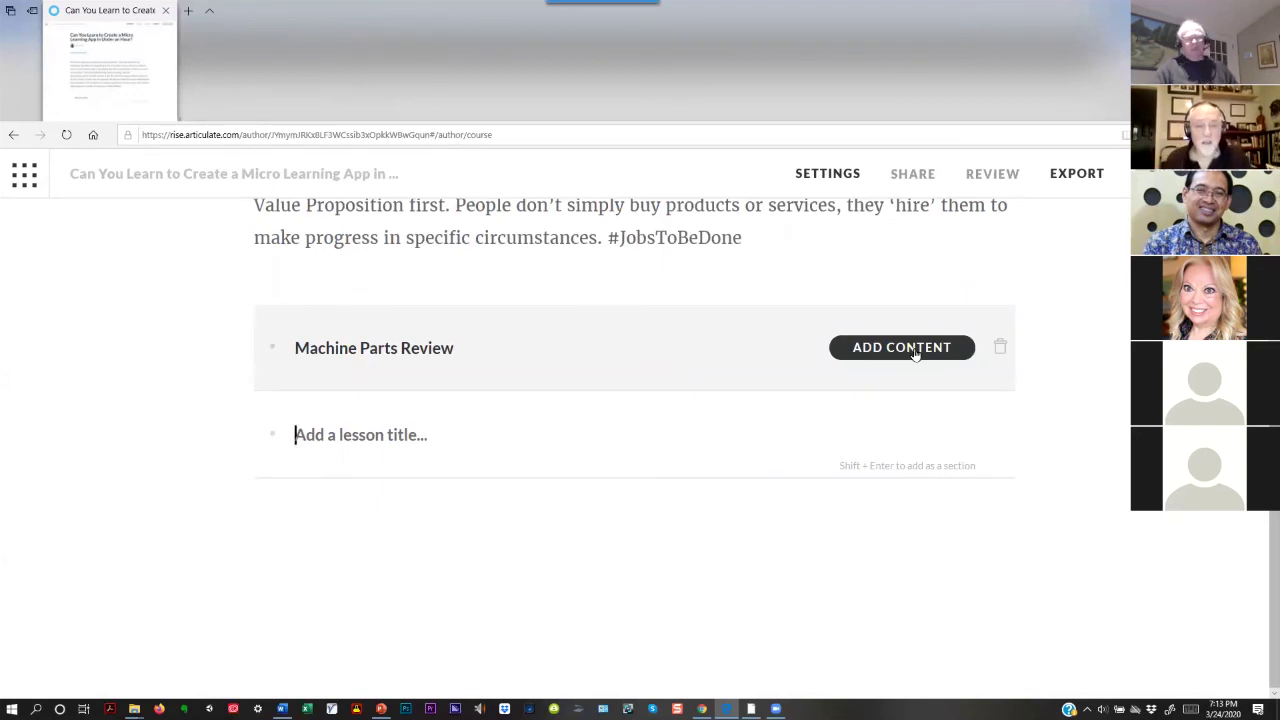
left_click(914, 354)
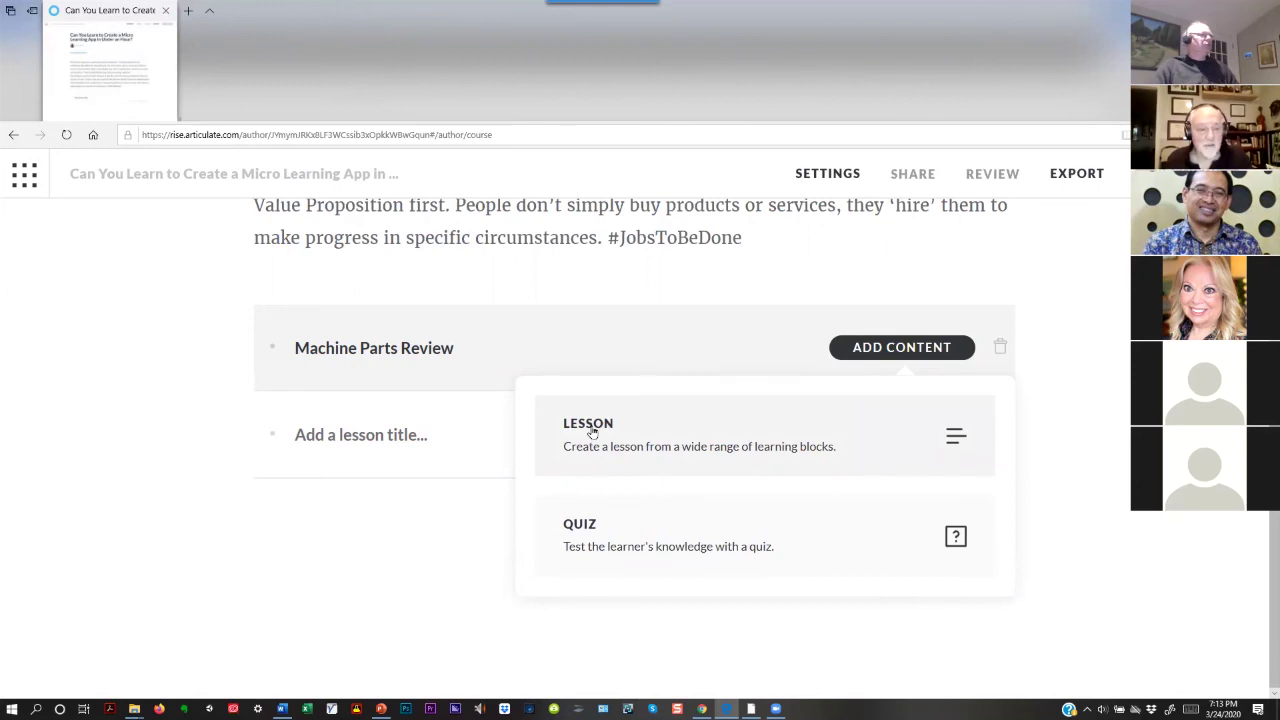
Make Machine Parts Review a lesson and browse the Text and Statement block templates.
left_click(591, 427)
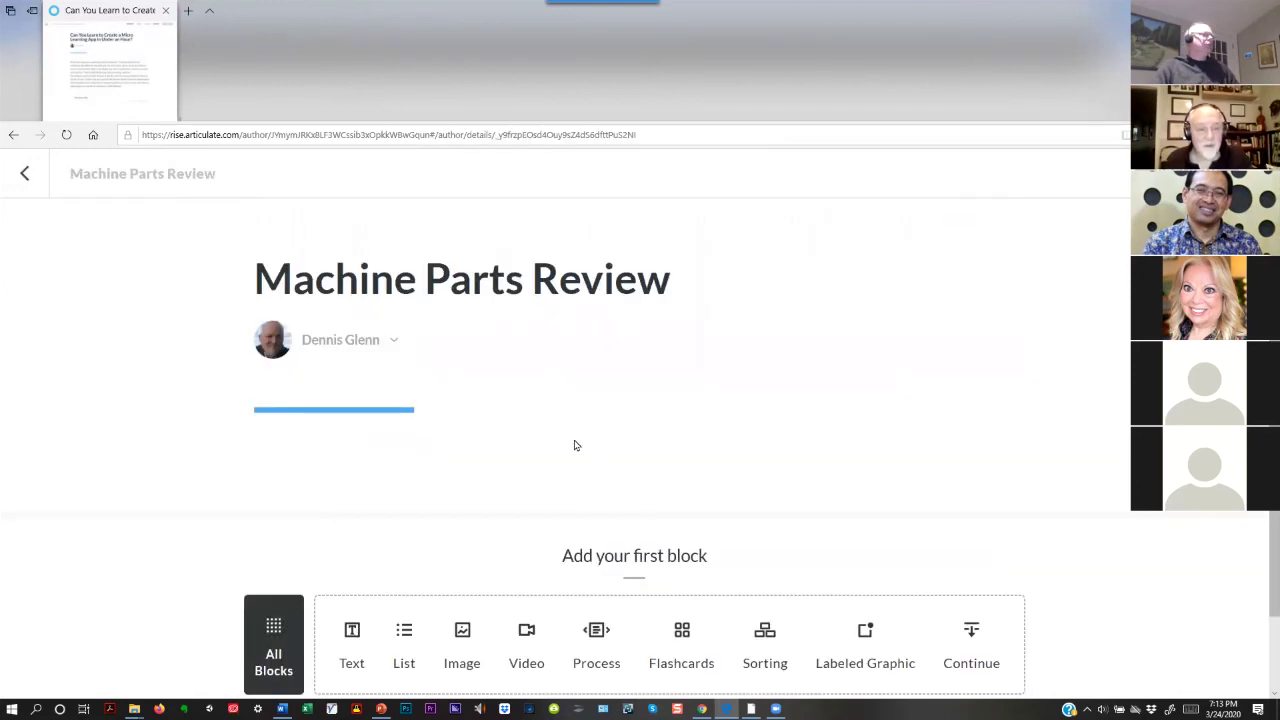
scroll(694, 377, "down", 1)
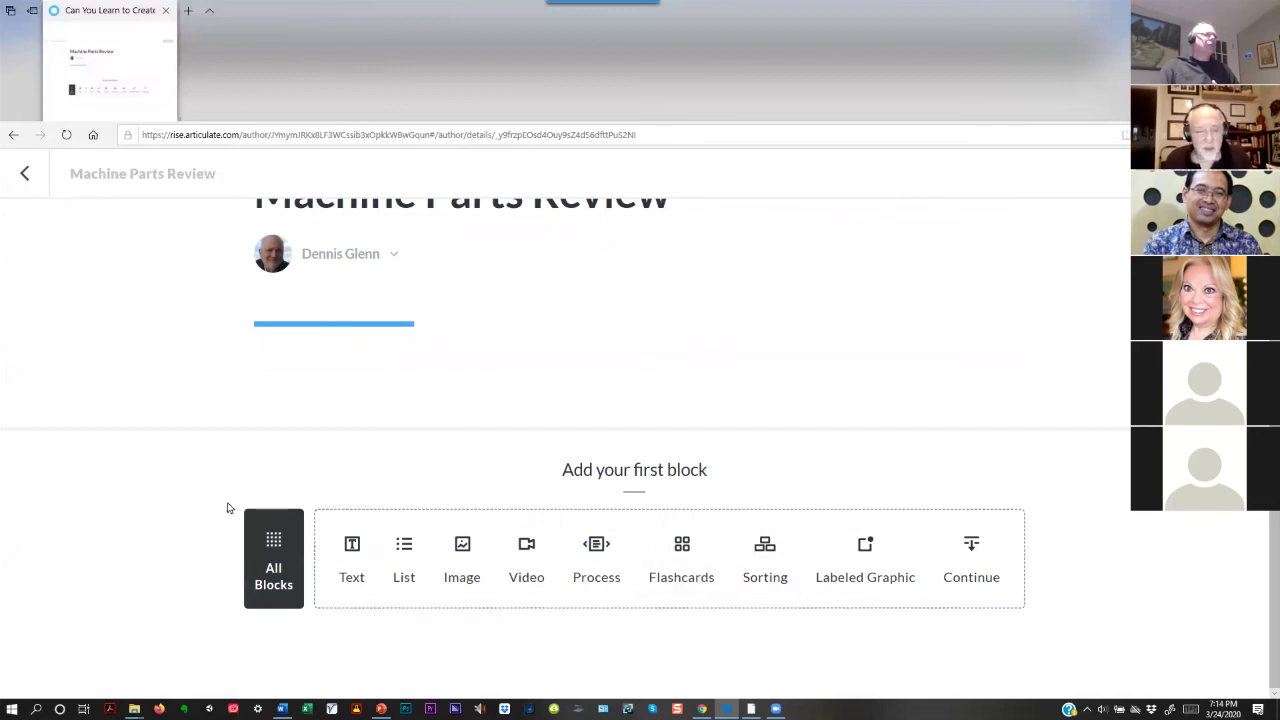
left_click(273, 545)
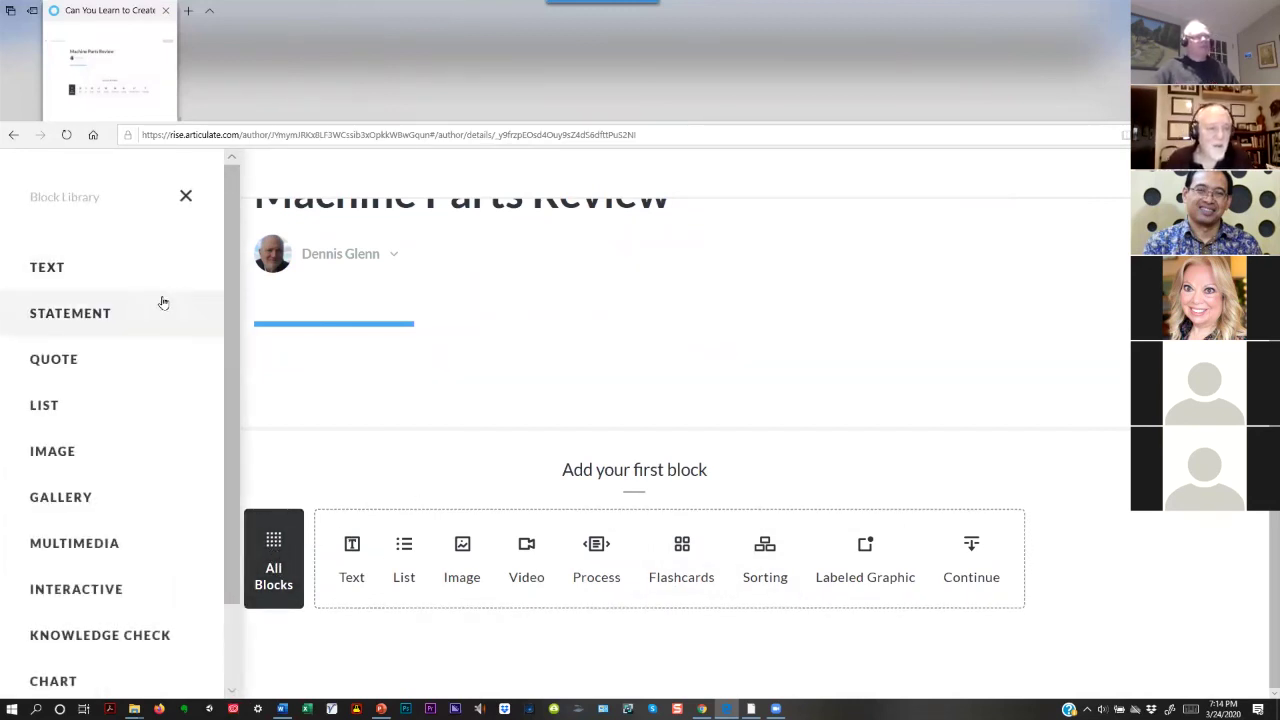
left_click(60, 270)
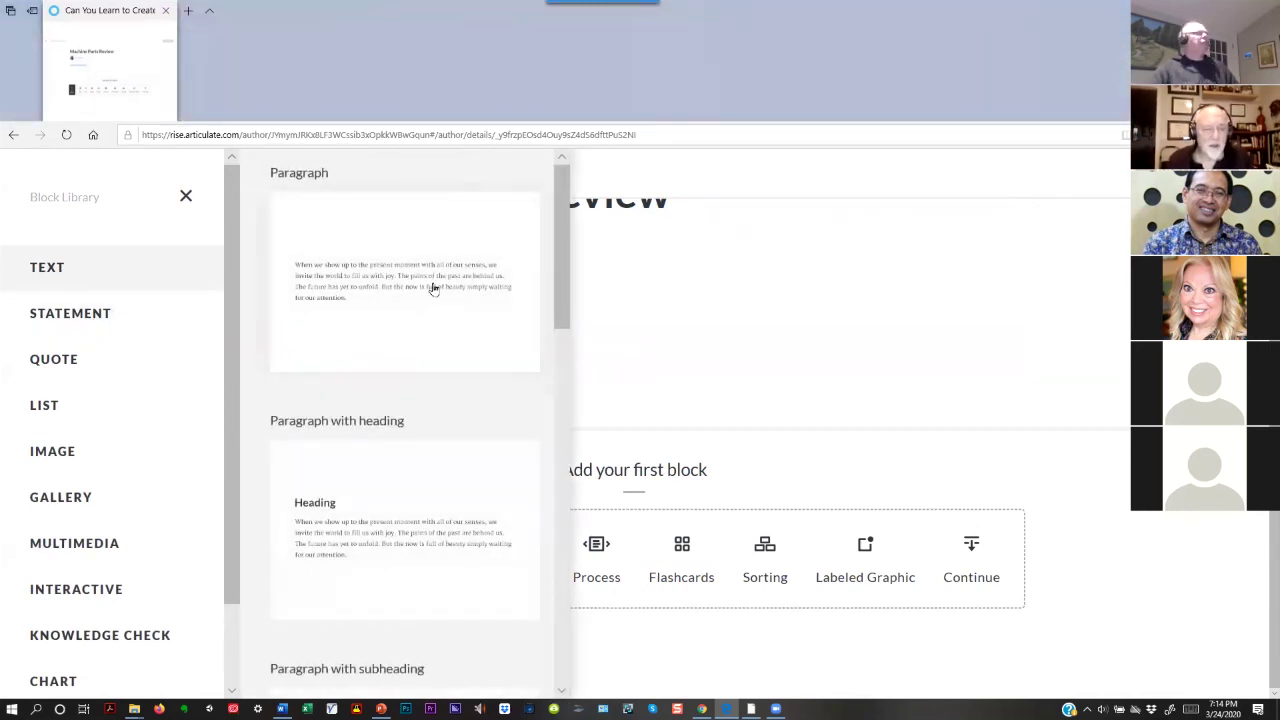
scroll(435, 288, "down", 4)
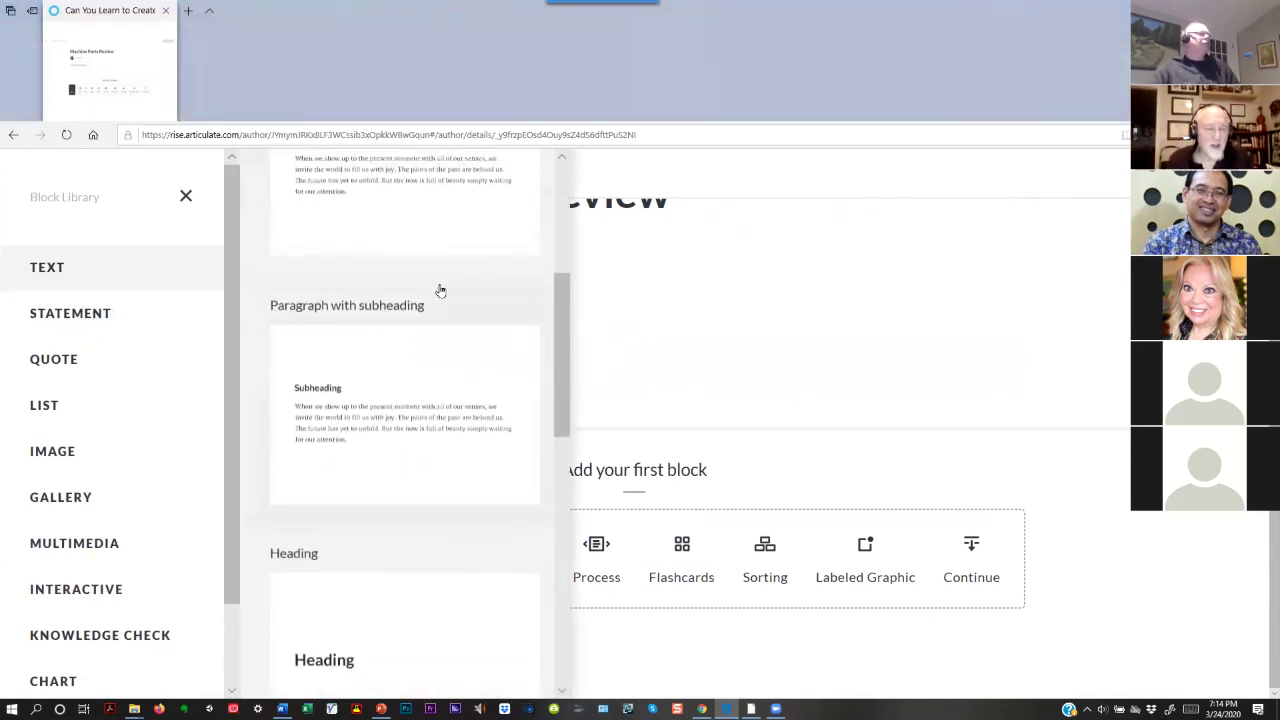
scroll(437, 291, "up", 4)
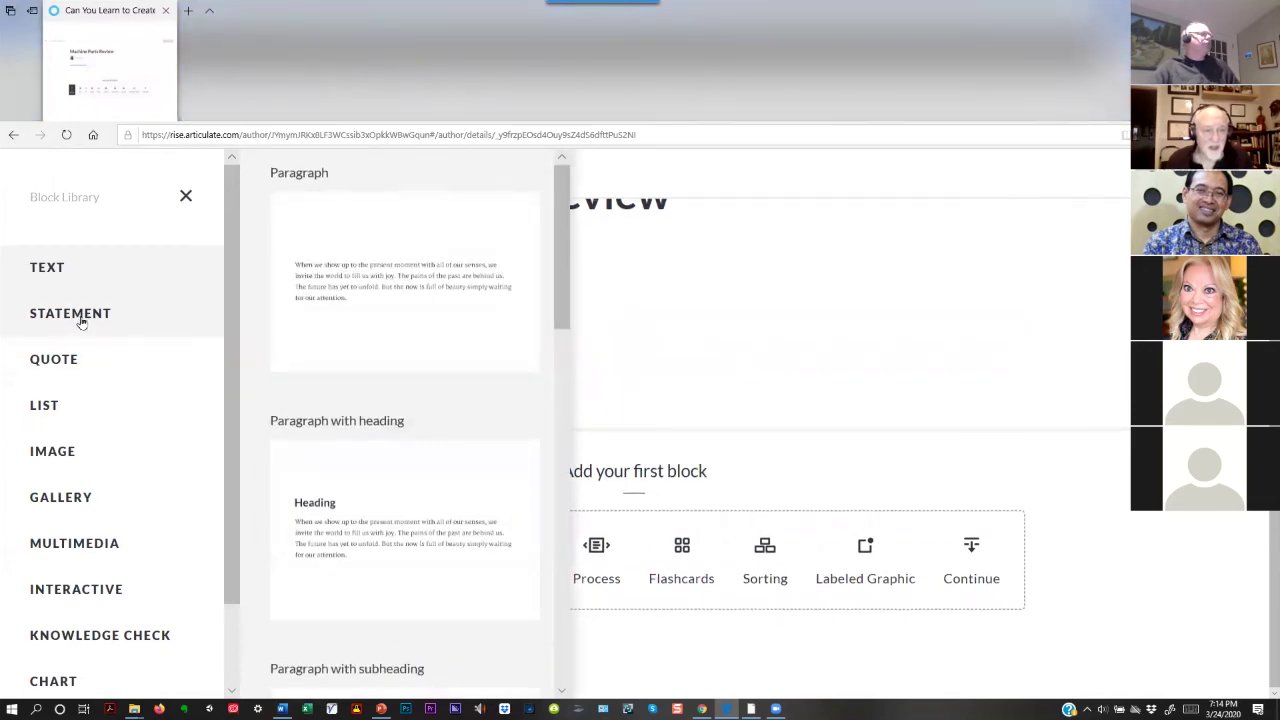
left_click(79, 320)
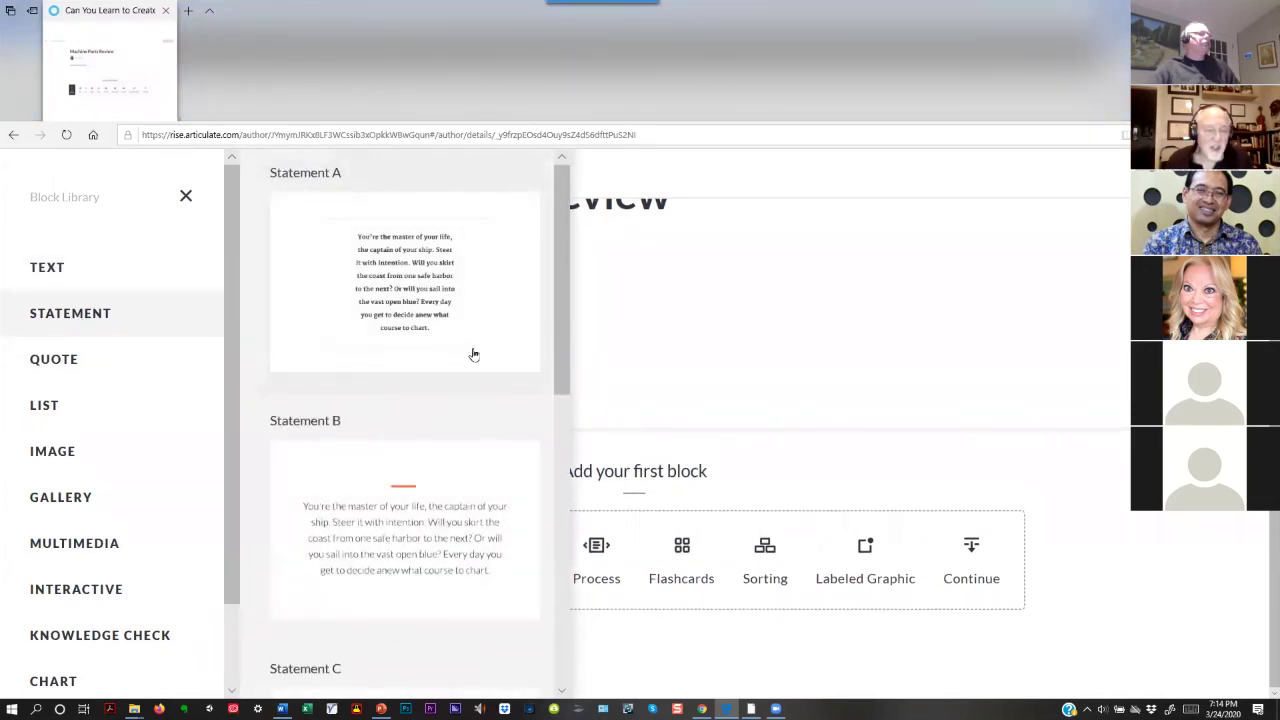
scroll(450, 378, "down", 4)
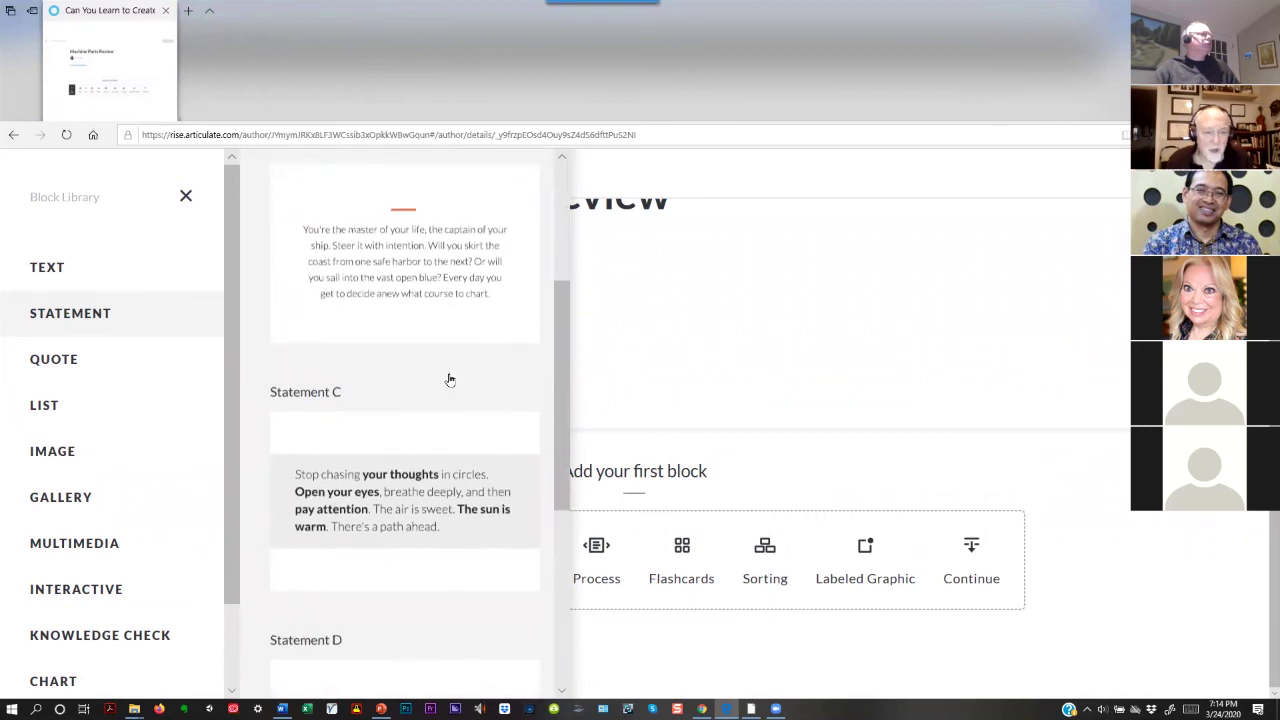
scroll(450, 378, "down", 1)
scroll(450, 376, "up", 2)
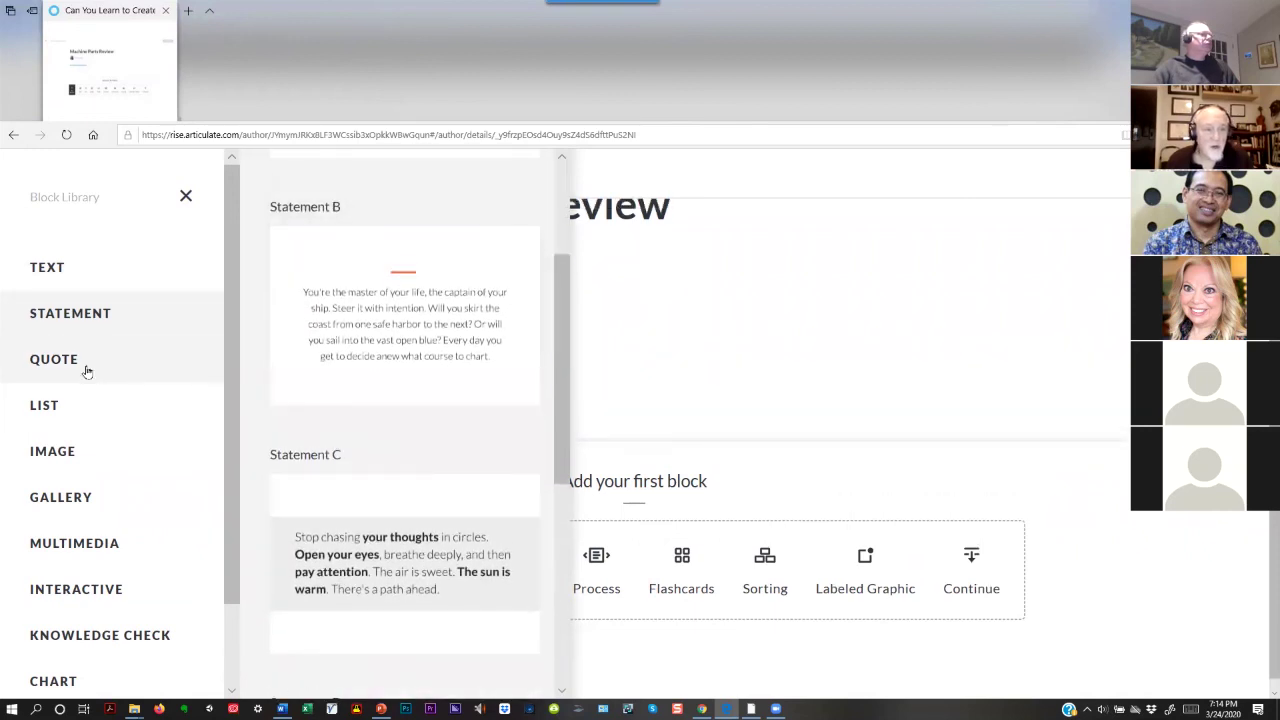
Browse the Quote, List, Image, Gallery, Multimedia and Interactive block templates.
left_click(87, 371)
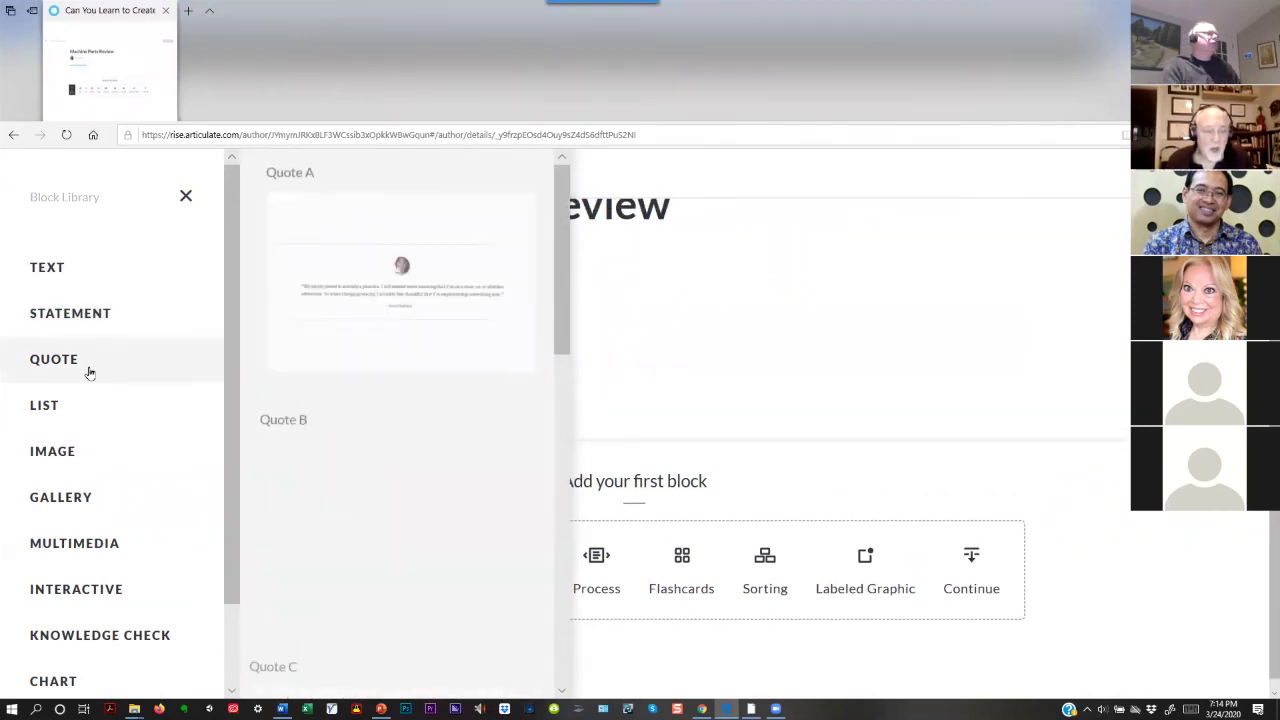
left_click(71, 413)
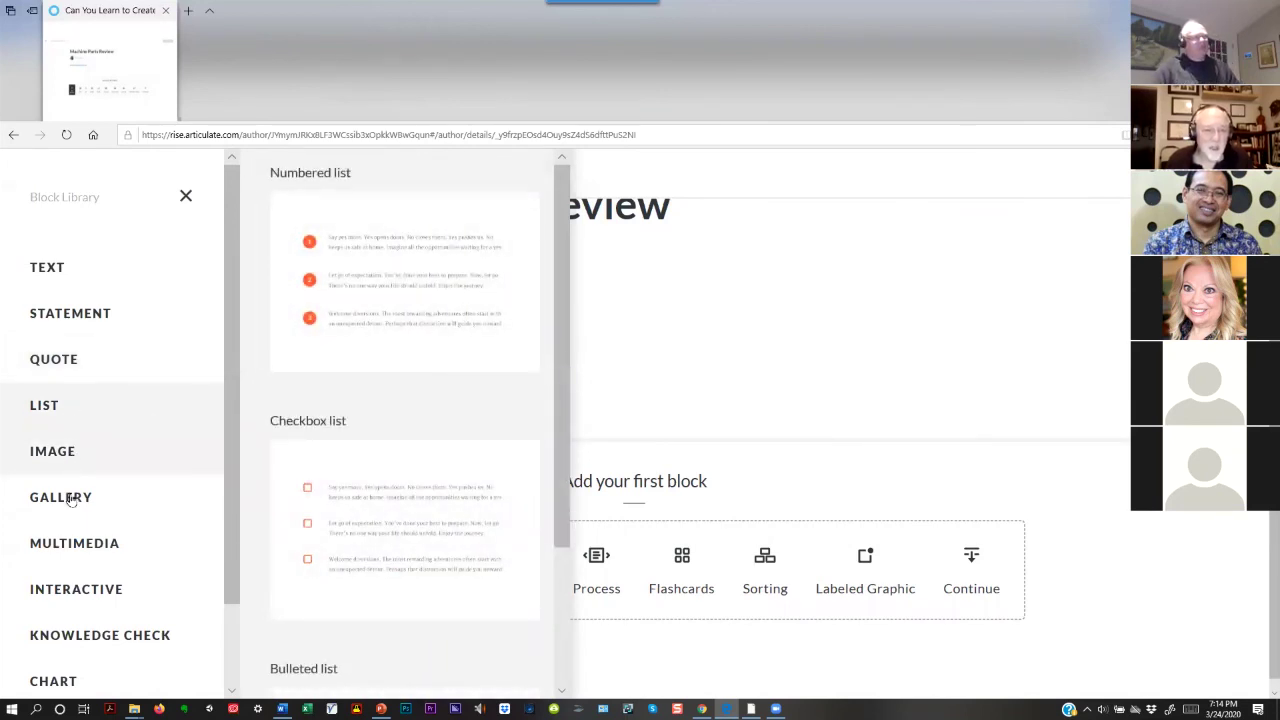
left_click(71, 461)
left_click(76, 505)
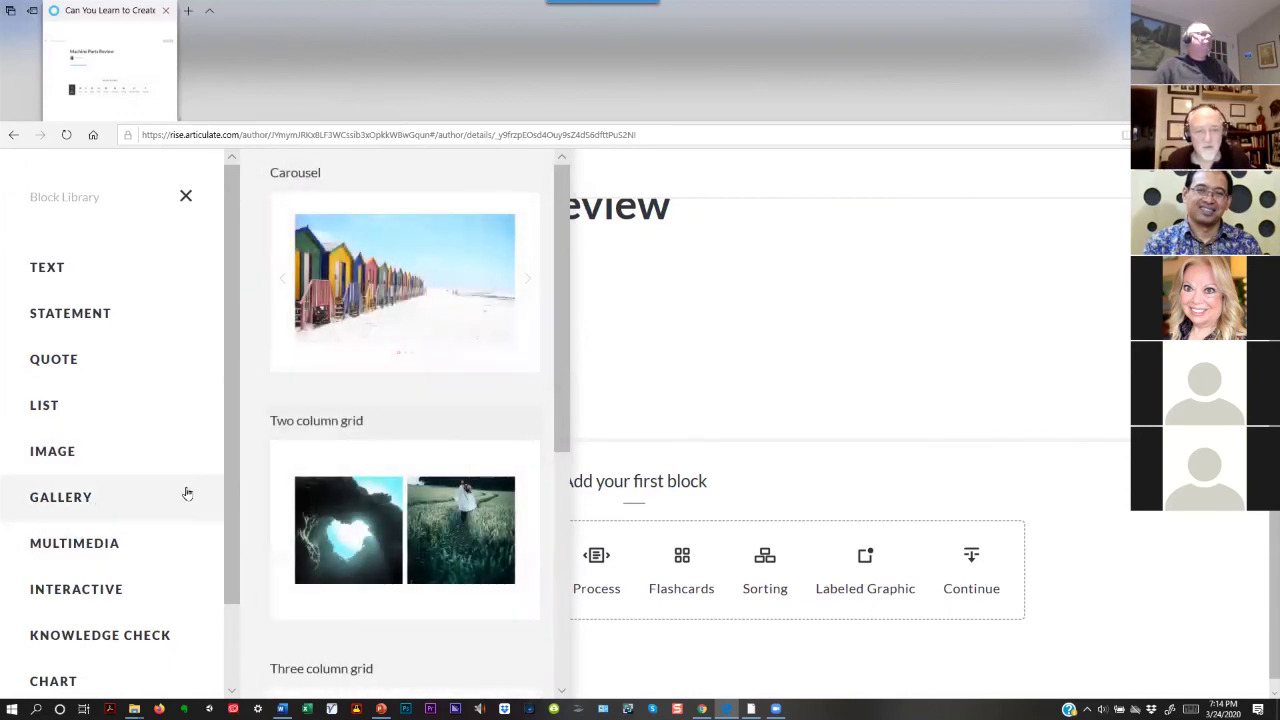
scroll(91, 540, "down", 1)
left_click(77, 489)
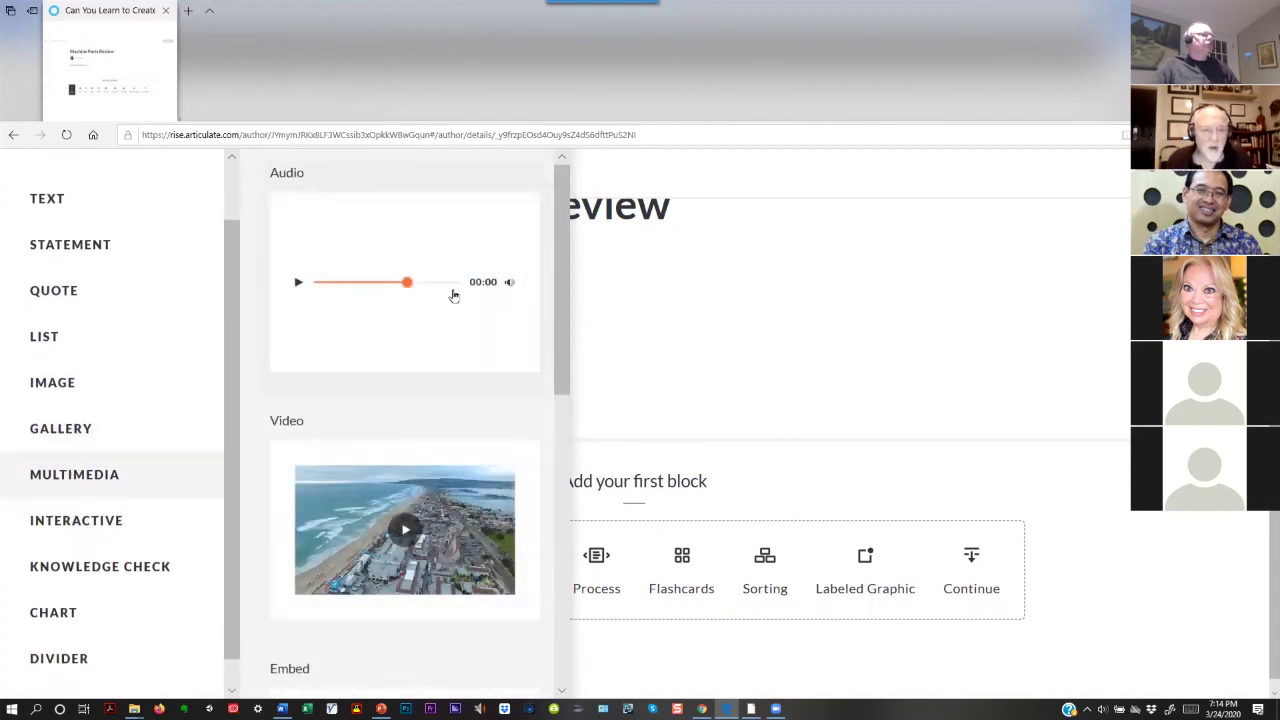
scroll(355, 355, "down", 2)
scroll(352, 357, "down", 3)
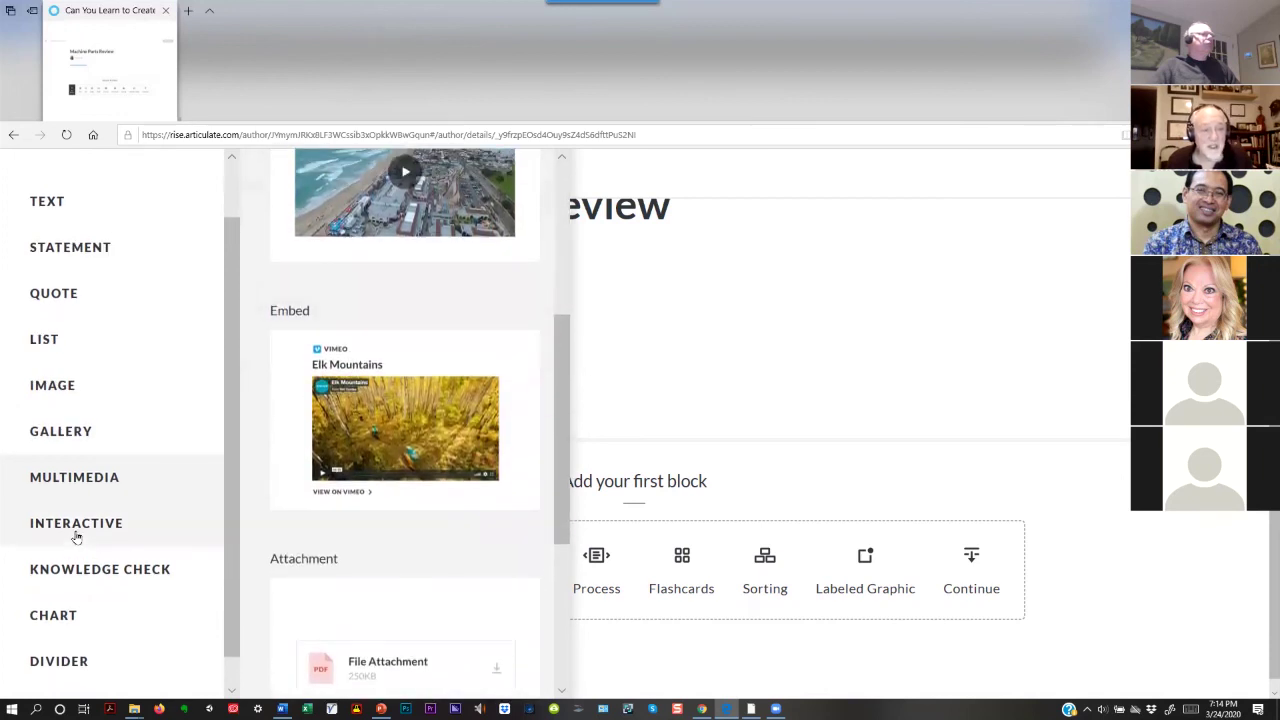
left_click(84, 528)
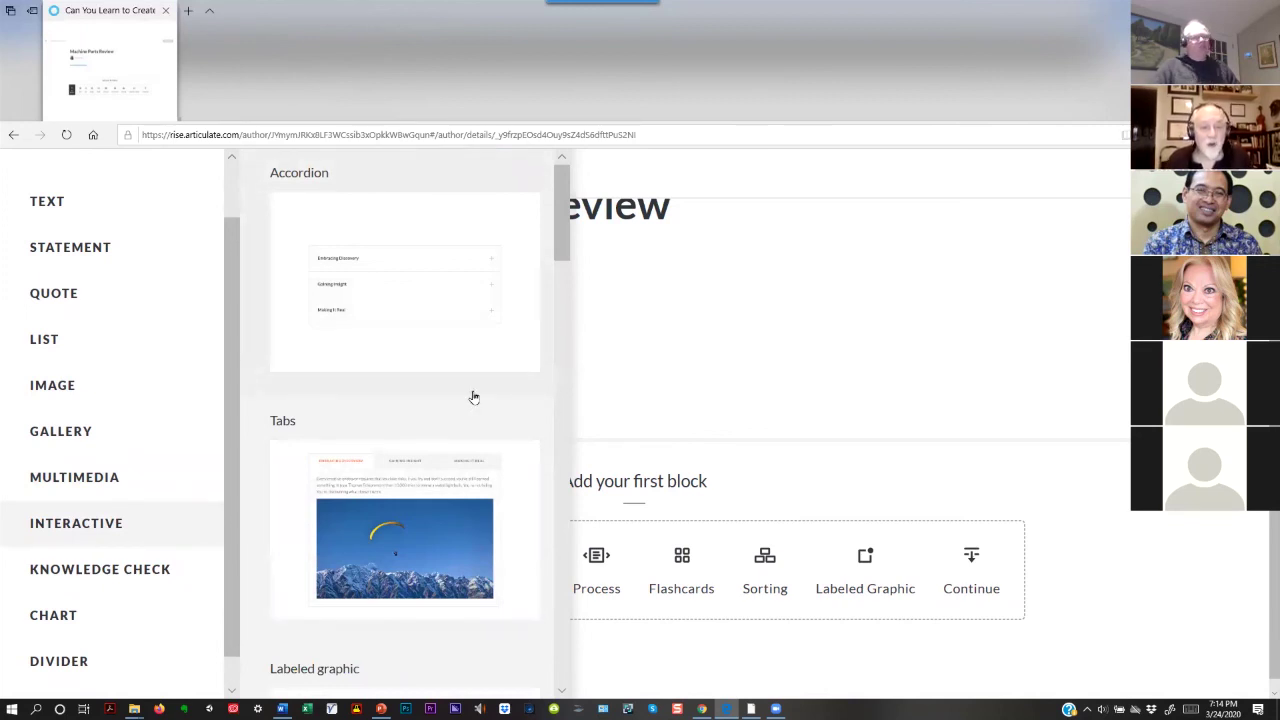
scroll(477, 401, "down", 3)
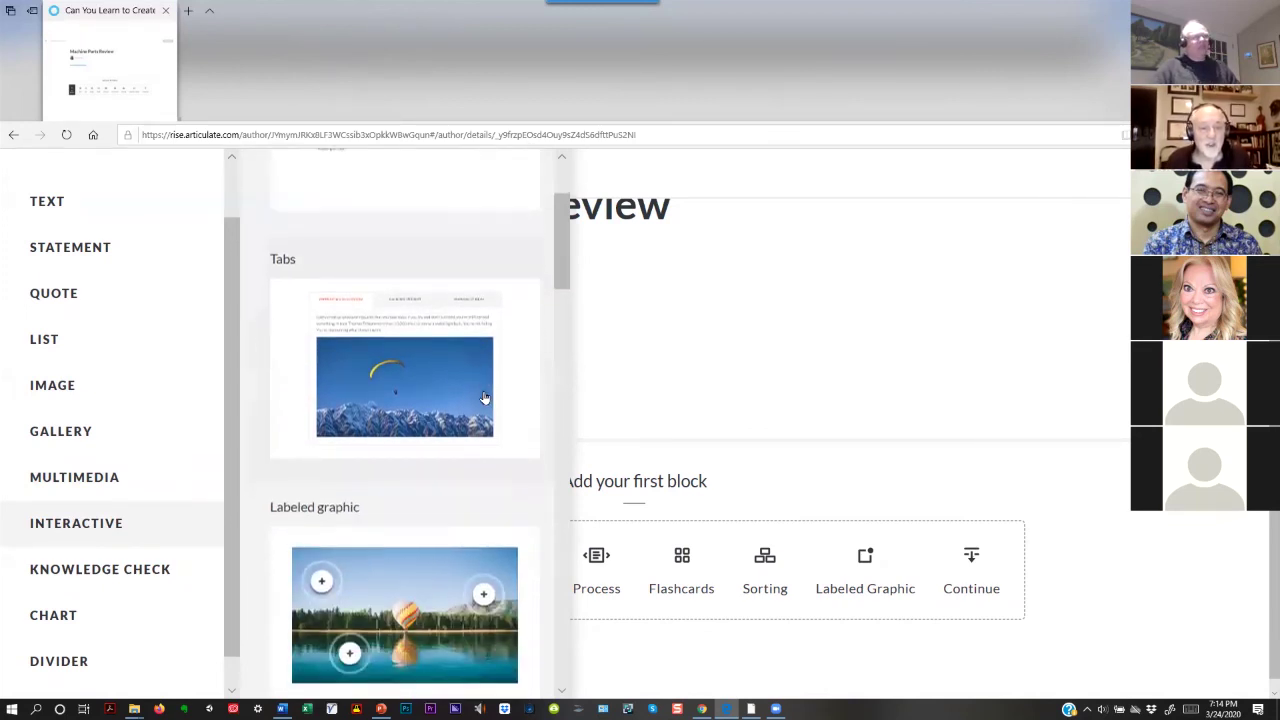
scroll(490, 392, "down", 1)
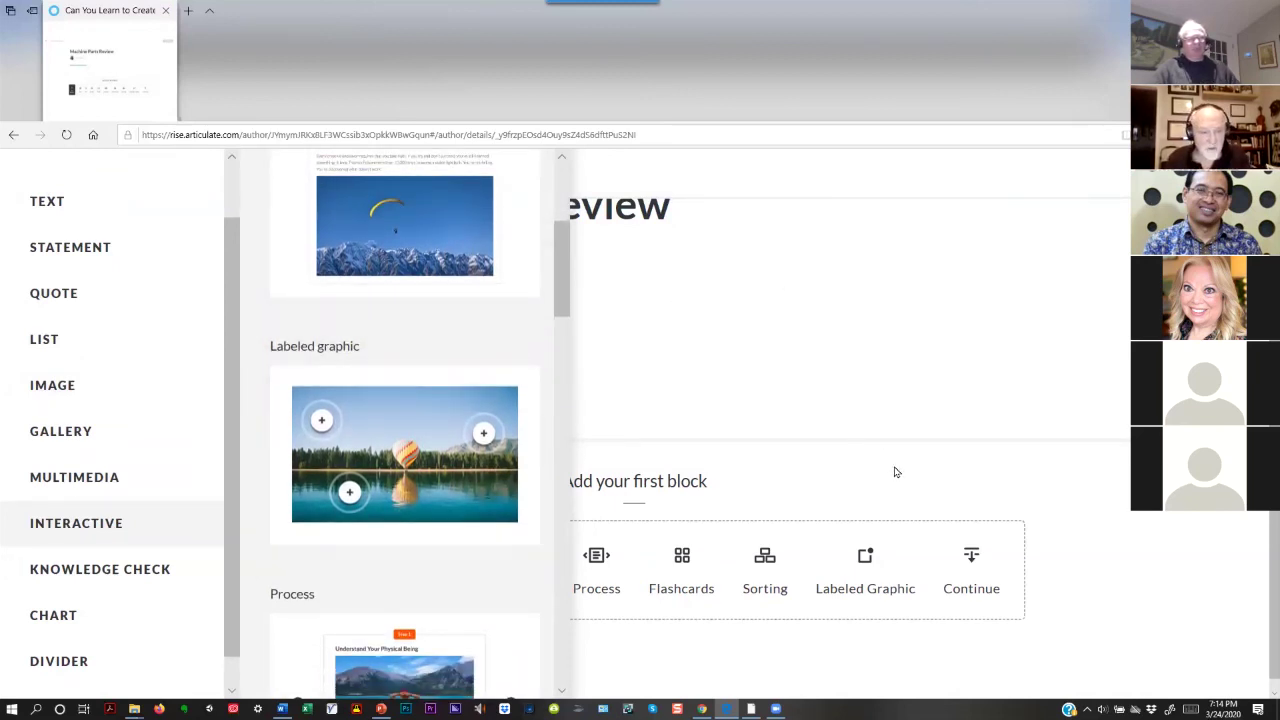
Insert a labeled graphic block, close the block library, and edit the new block.
left_click(431, 415)
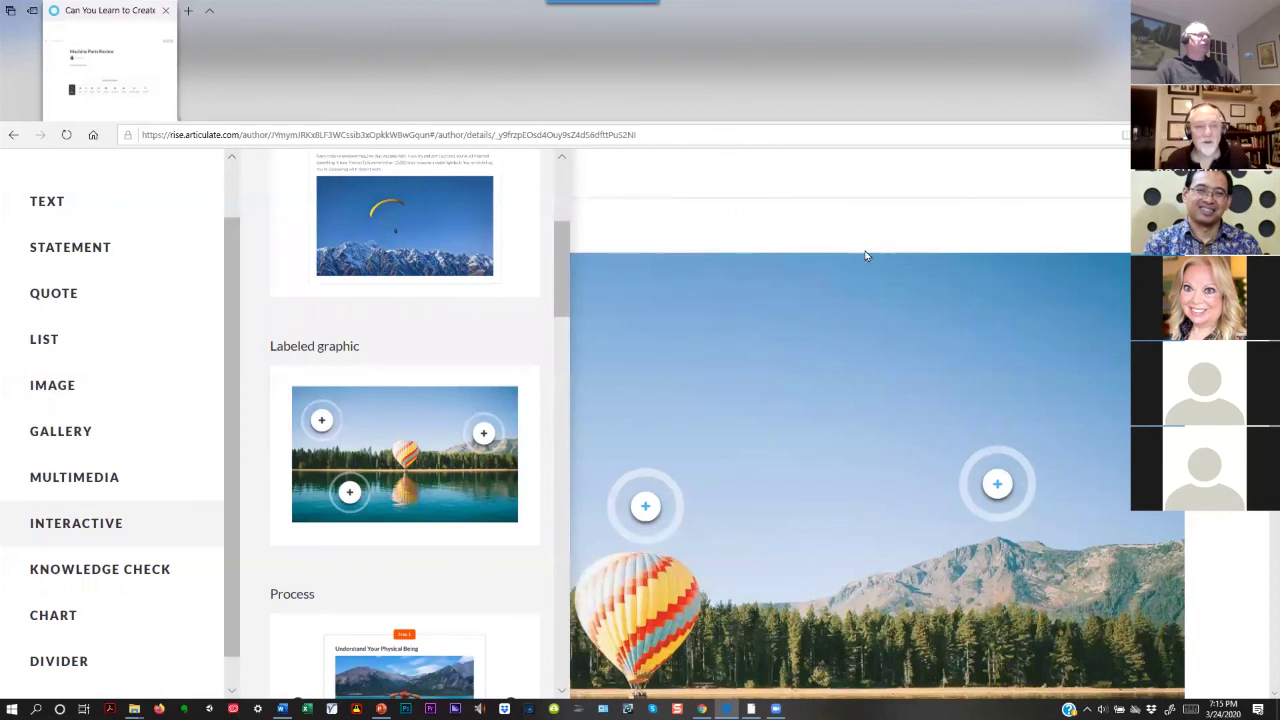
scroll(182, 246, "up", 1)
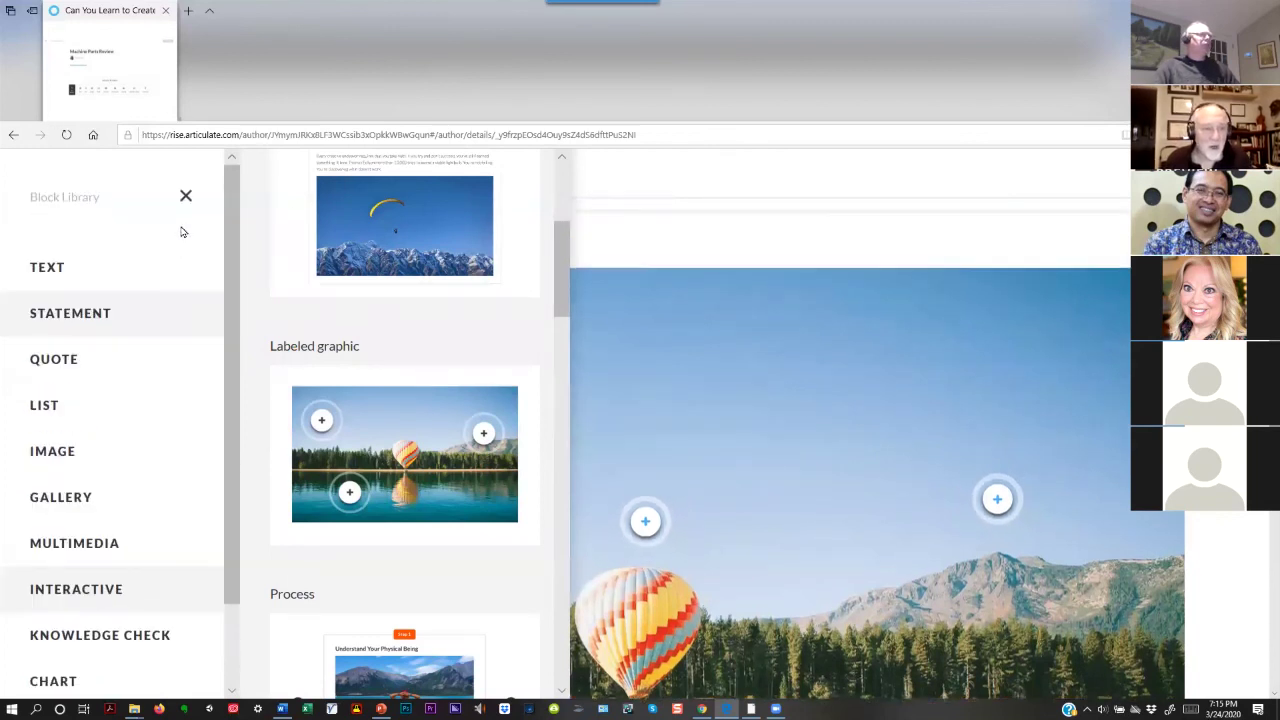
left_click(185, 197)
mouse_move(374, 294)
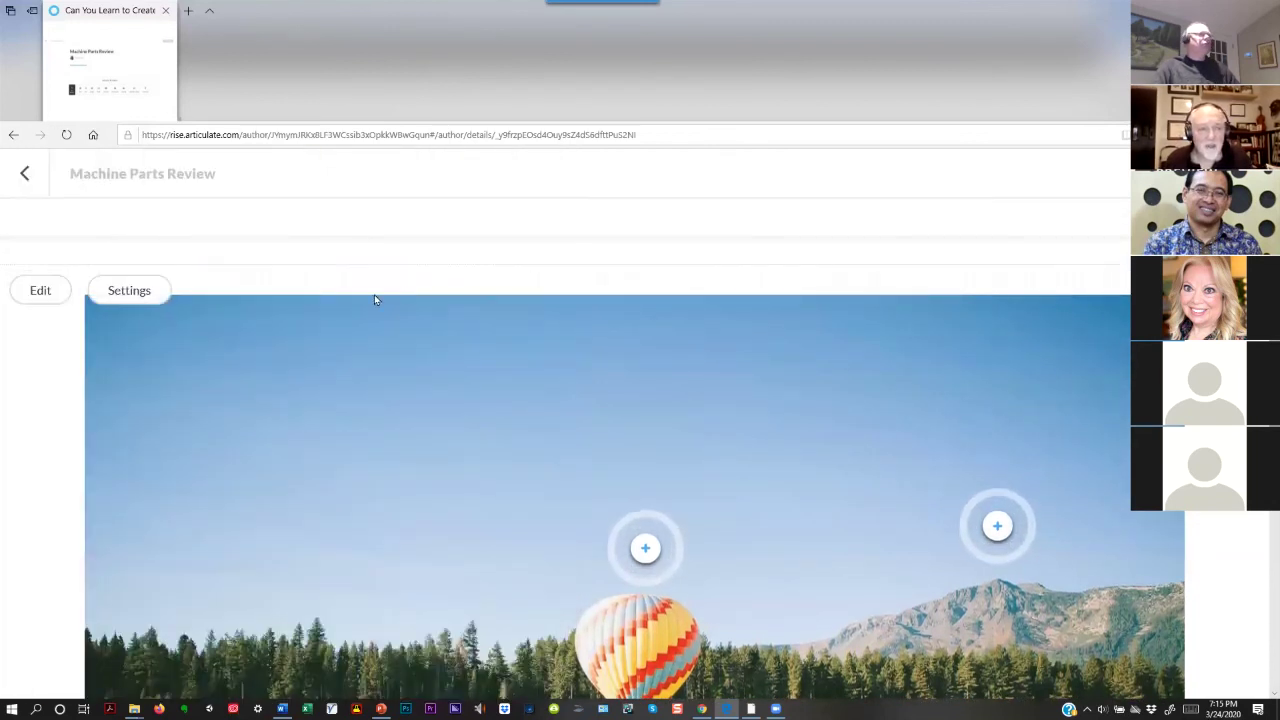
left_click(40, 292)
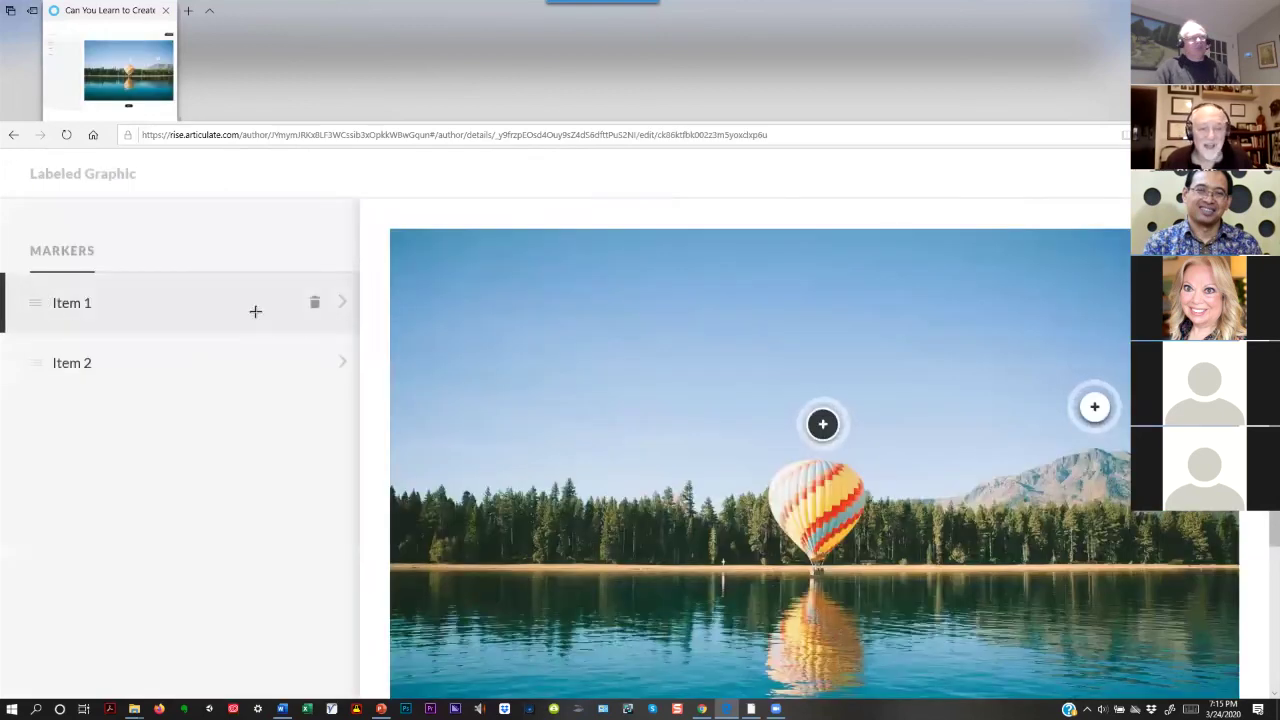
scroll(692, 290, "down", 2)
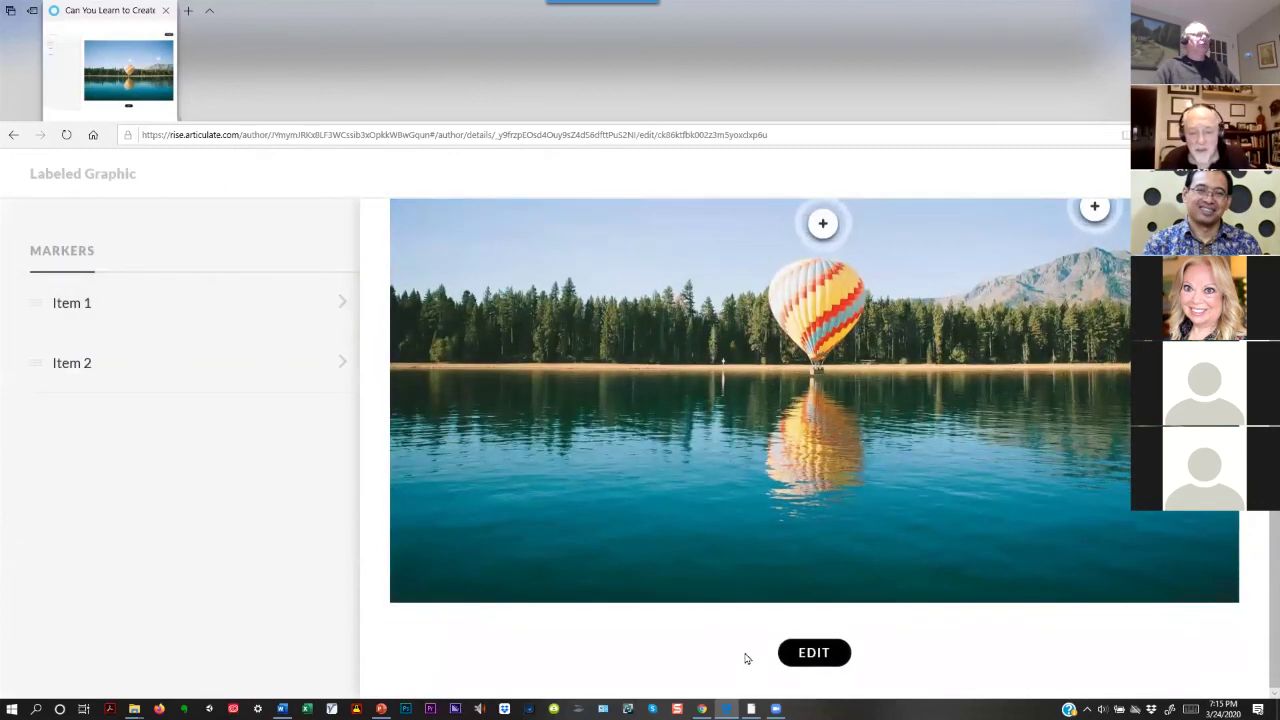
Swap the balloon image for the Machine Check List photo and drag both markers onto the machine.
left_click(818, 660)
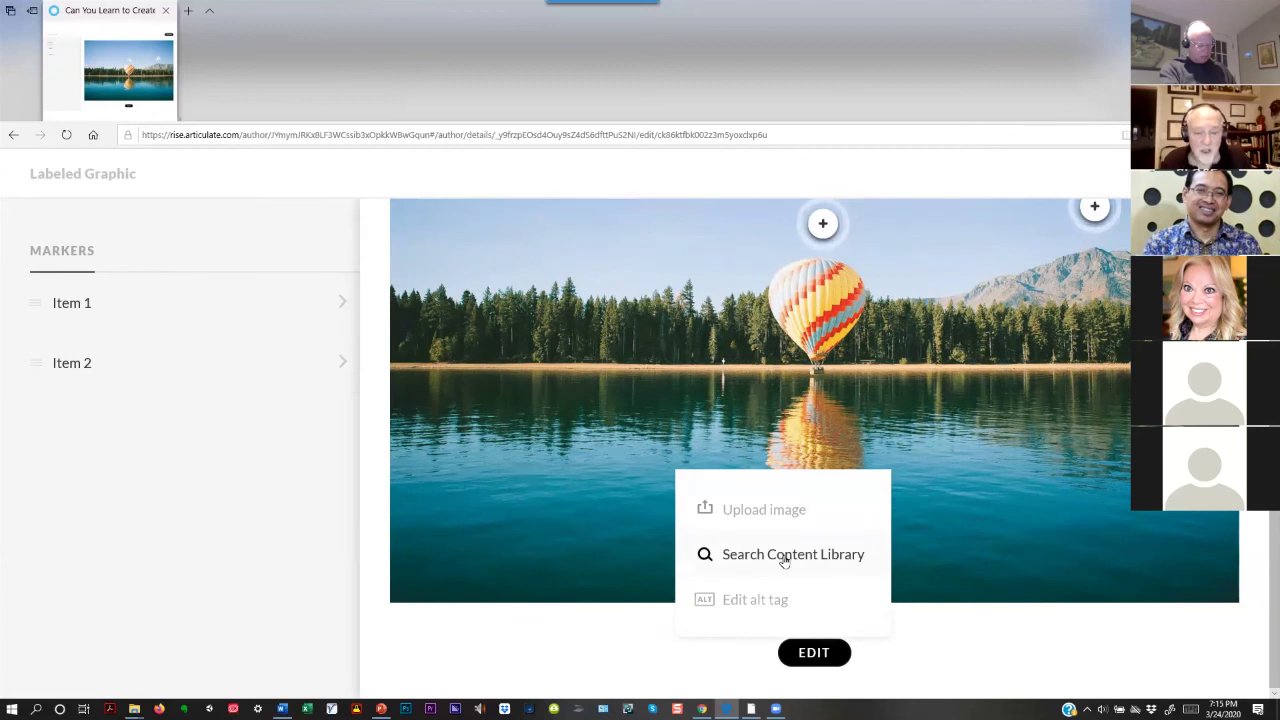
left_click(744, 512)
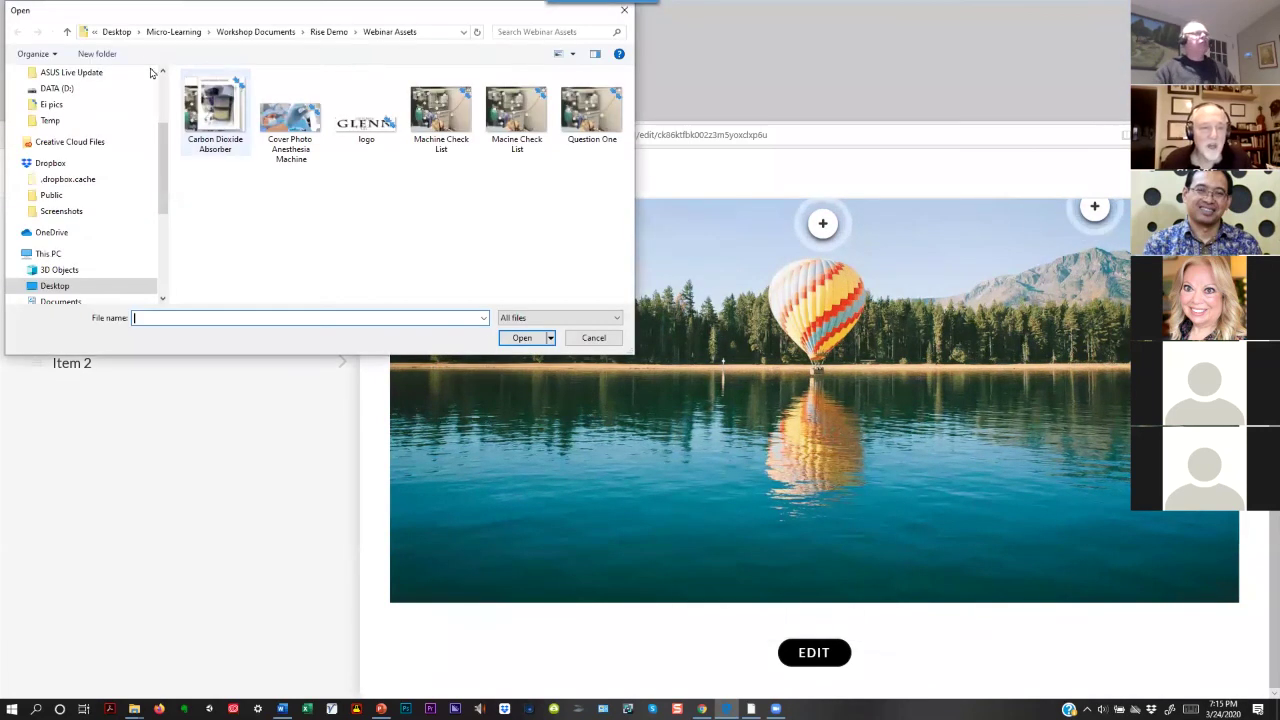
double_click(445, 112)
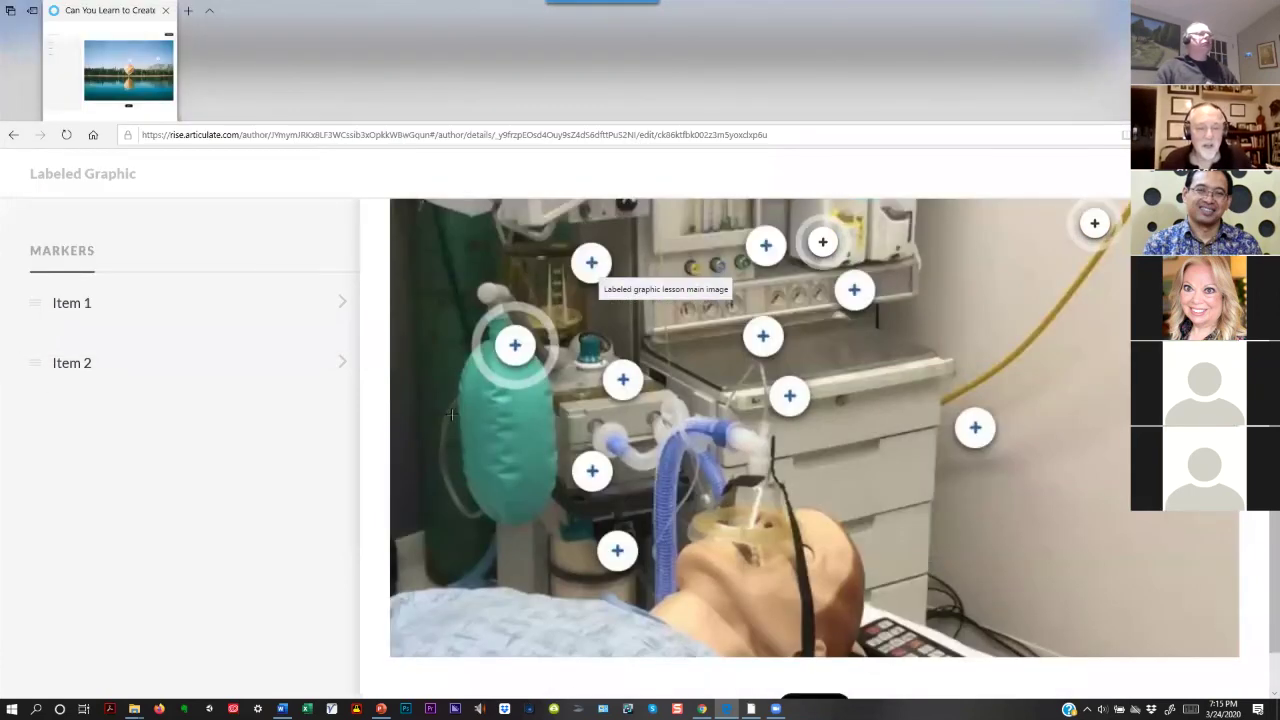
scroll(940, 325, "up", 3)
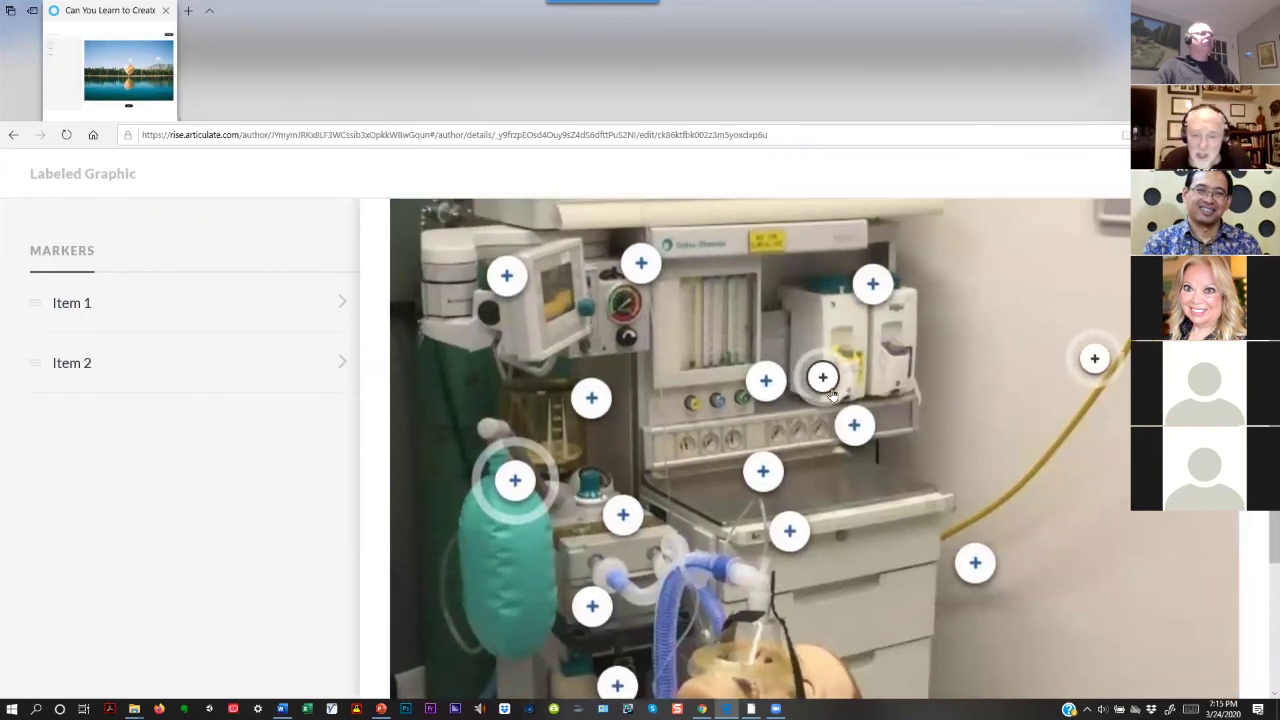
mouse_move(822, 377)
left_mouse_down()
mouse_move(951, 397)
mouse_move(457, 431)
mouse_move(718, 458)
mouse_move(624, 524)
left_mouse_up()
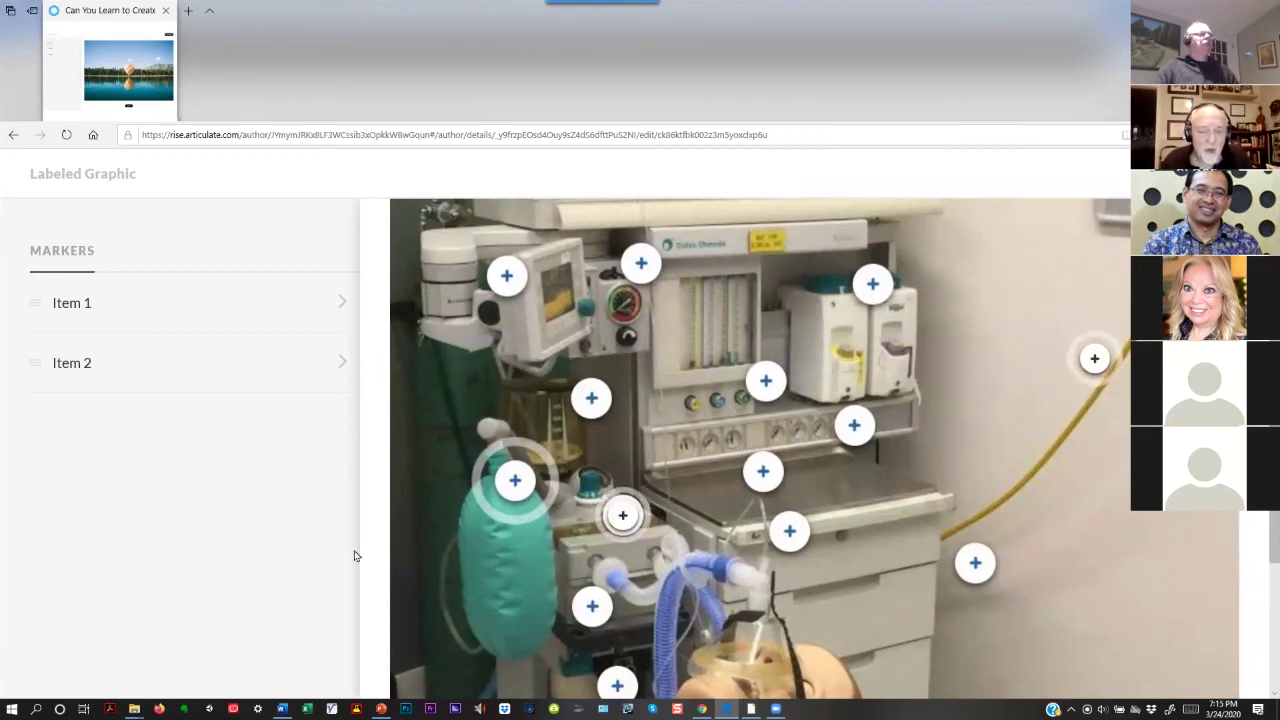
mouse_move(1094, 358)
left_mouse_down()
mouse_move(871, 523)
mouse_move(790, 531)
left_mouse_up()
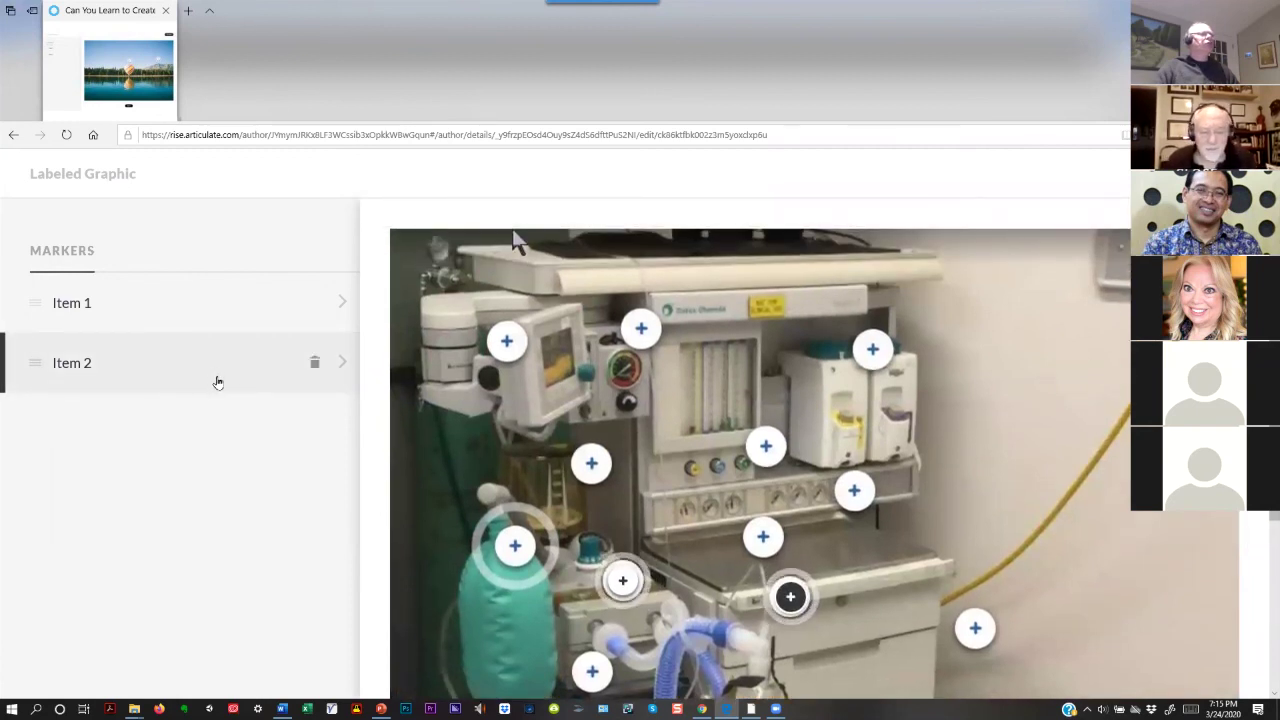
Rename marker Item 2 to 'Carbon Dioxide' and replace its lorem text with 'Describe the part'.
left_click(80, 366)
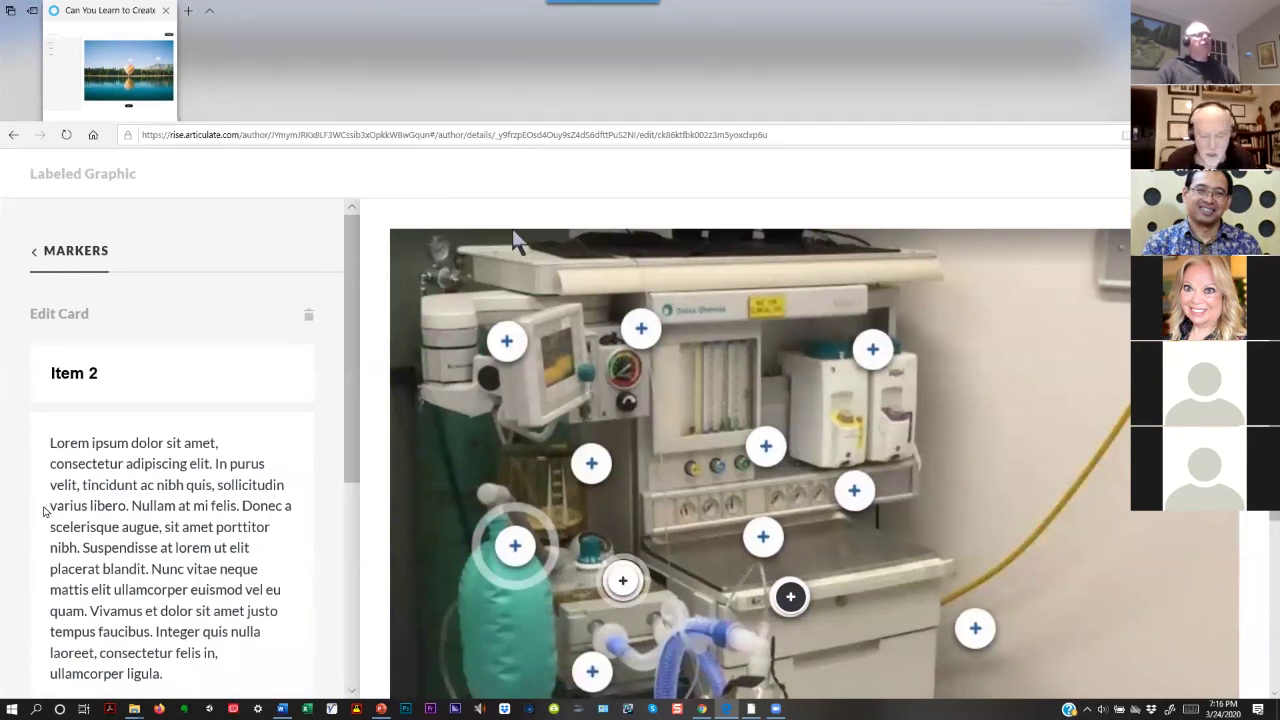
key("shift+Tab")
type("C")
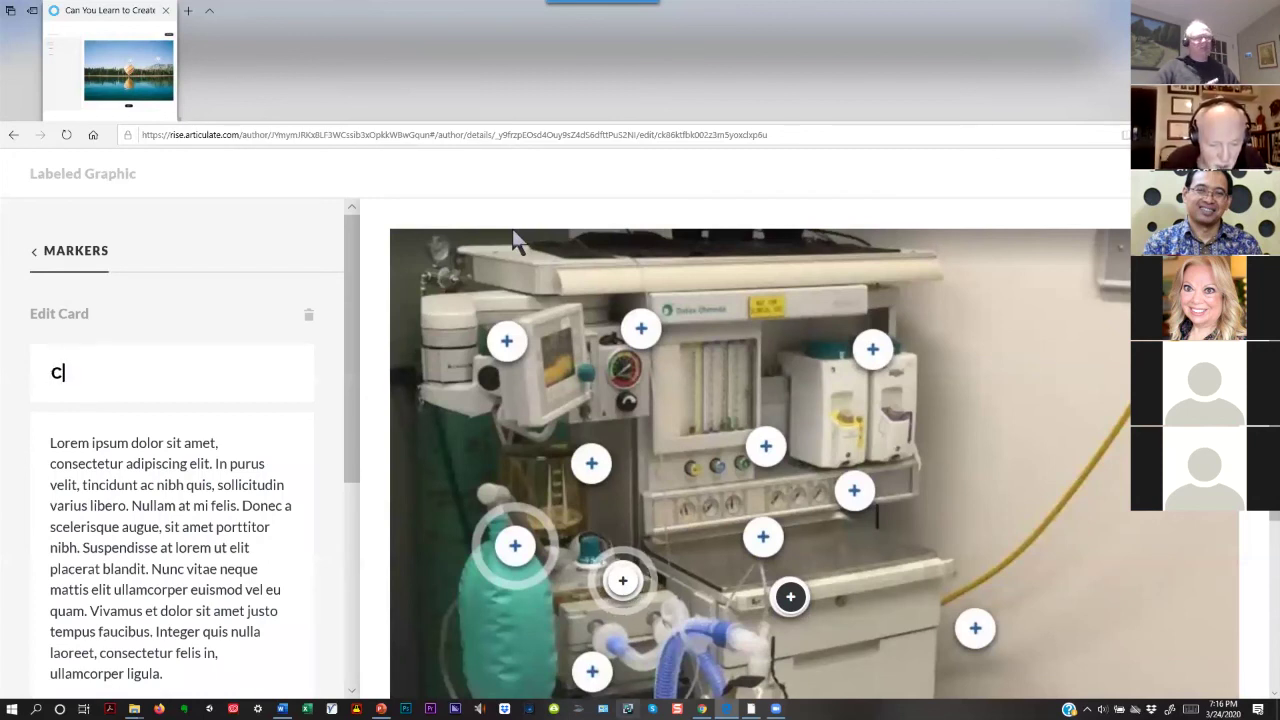
type("arbon")
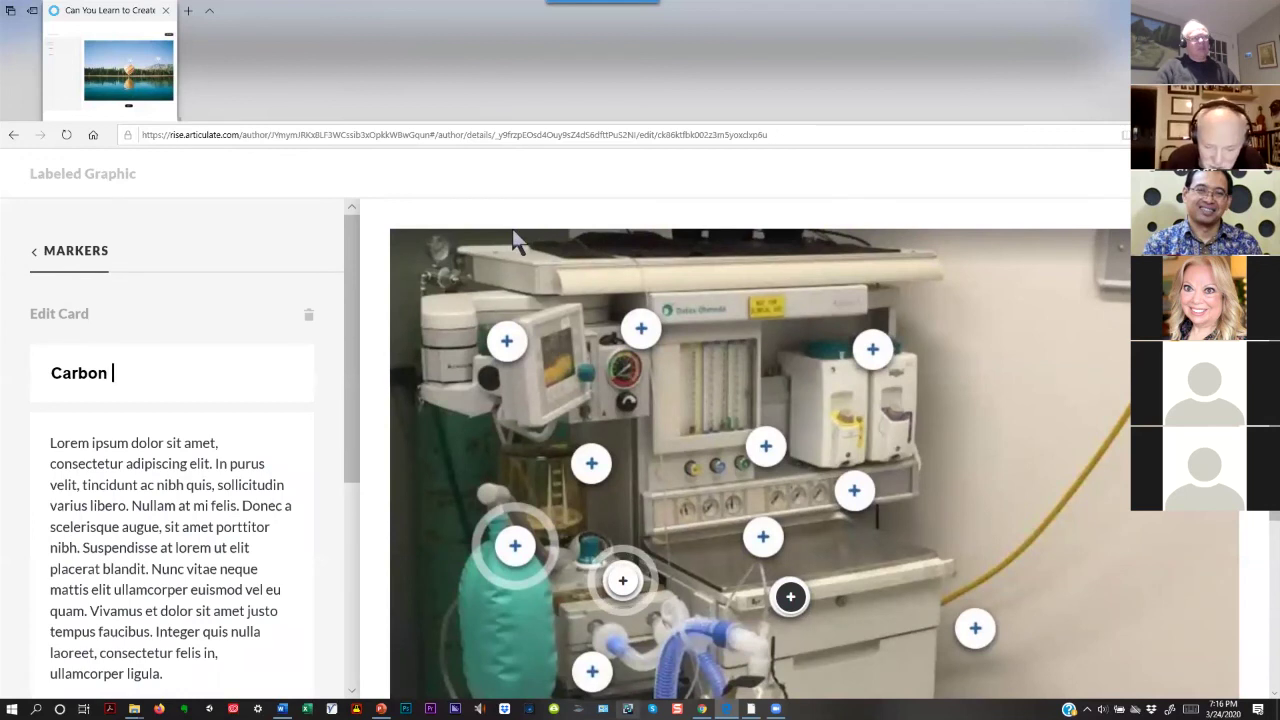
type(" Diox")
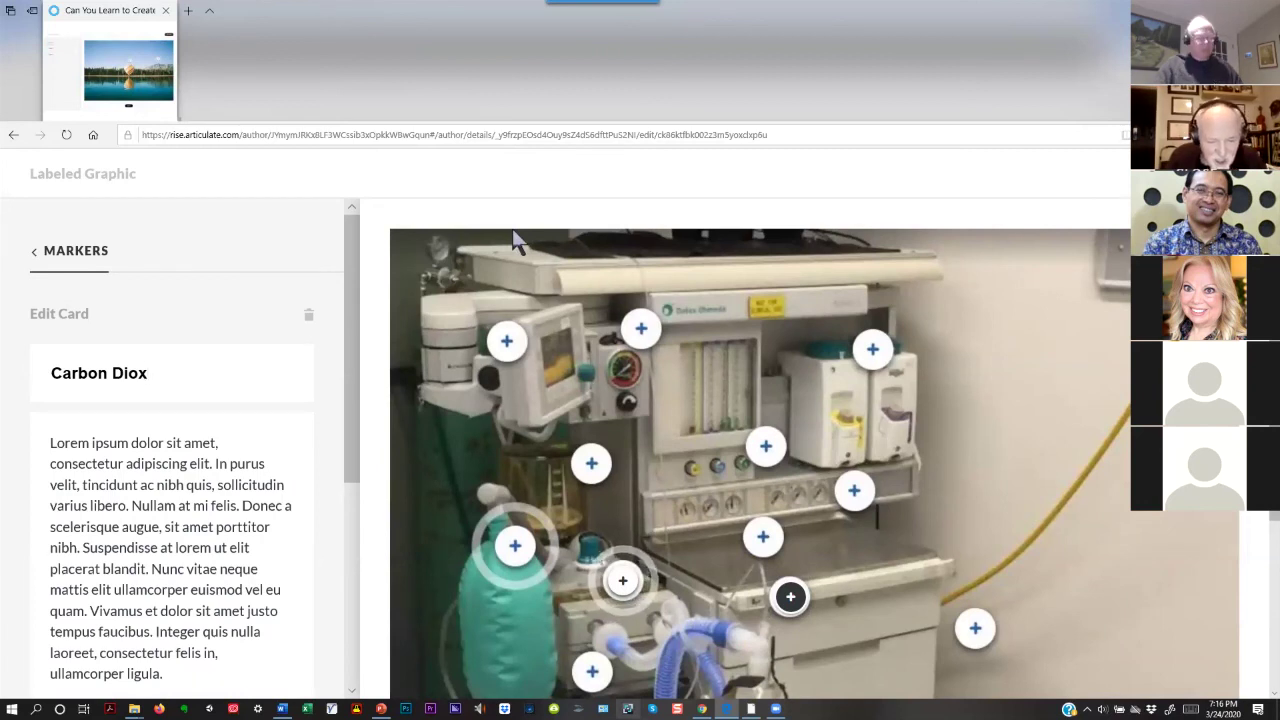
type("de")
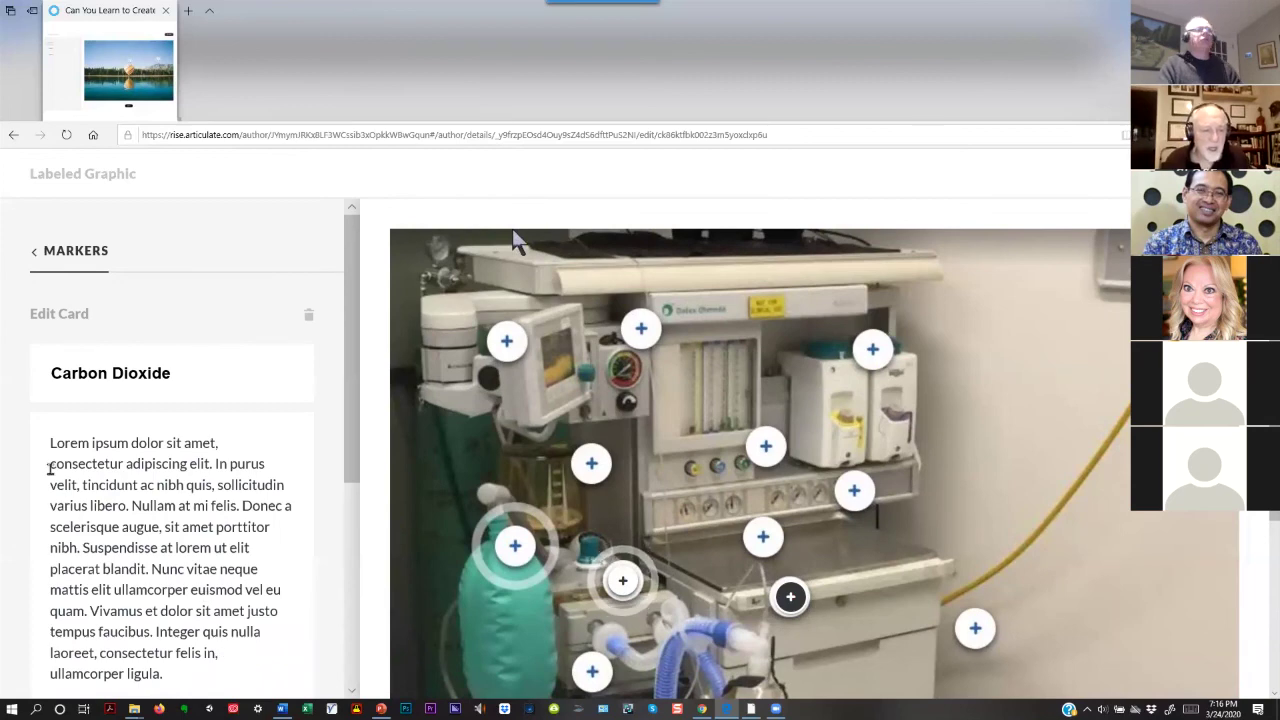
mouse_move(49, 443)
left_mouse_down()
mouse_move(134, 463)
mouse_move(258, 560)
mouse_move(258, 400)
left_mouse_up()
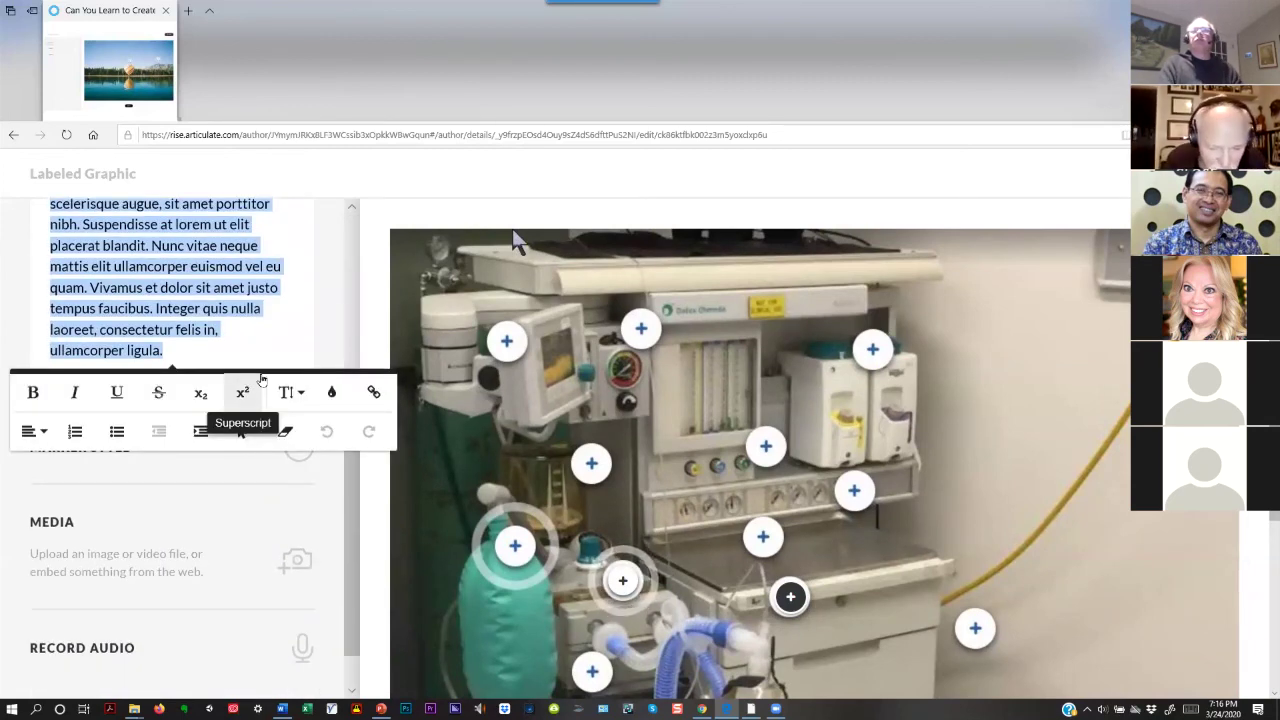
type("Desc")
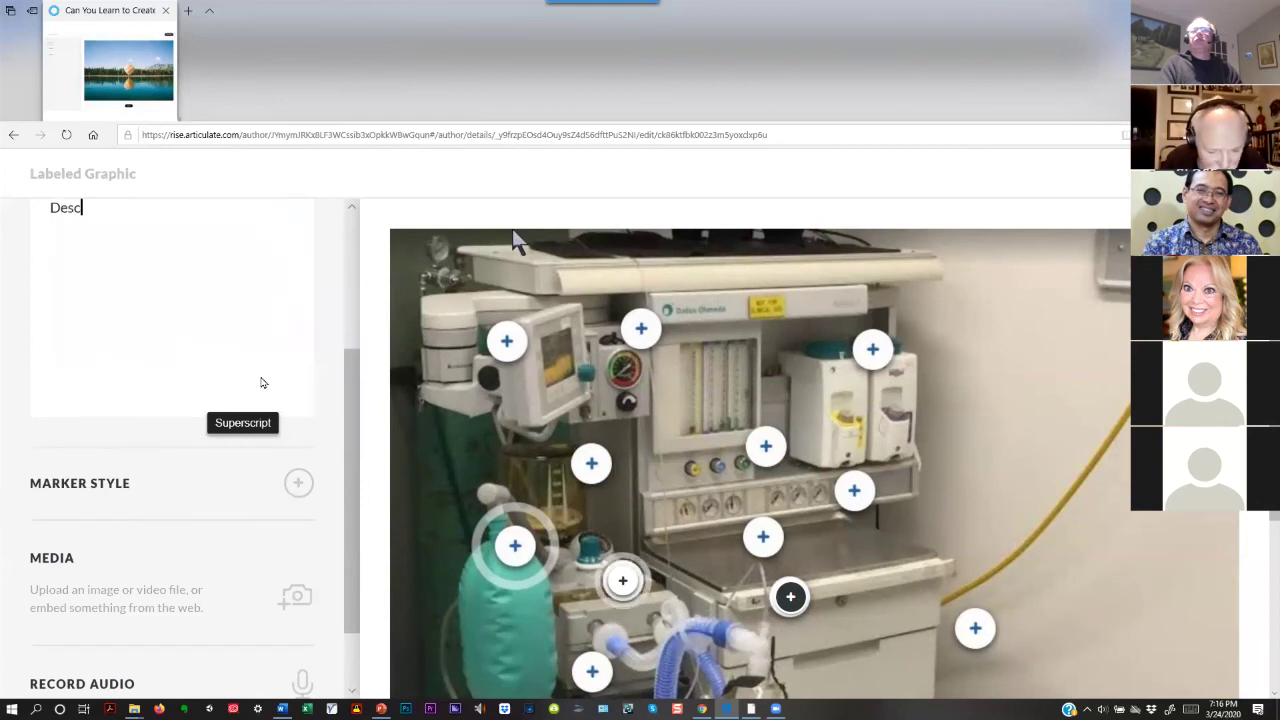
type("ribe the part")
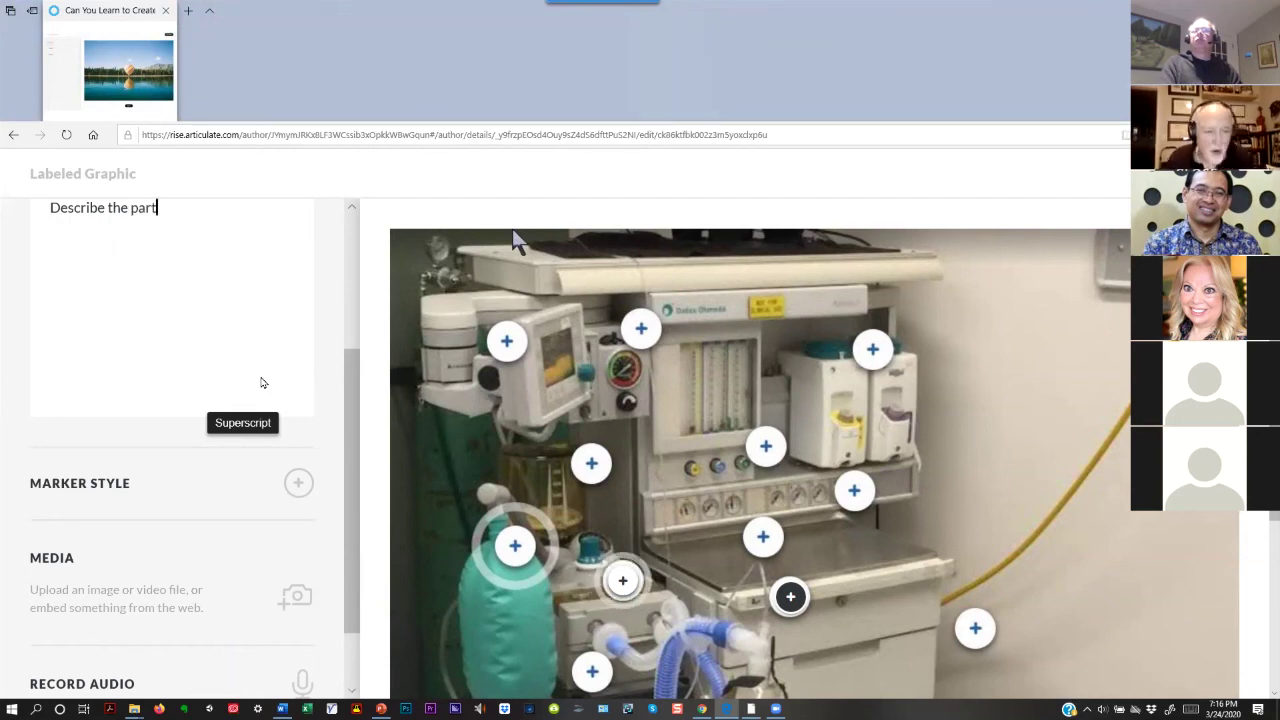
scroll(166, 423, "down", 2)
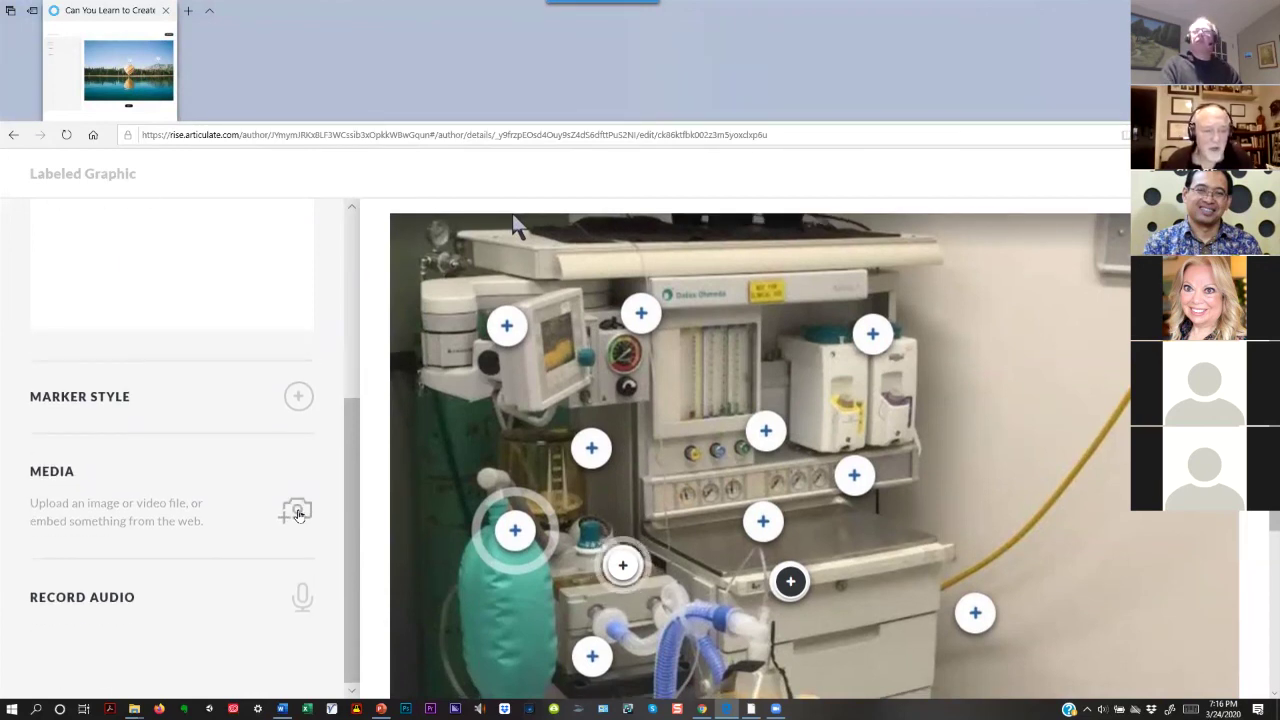
Upload Carbon Dioxide Absorber.jpg as the Carbon Dioxide marker's media image.
left_click(297, 513)
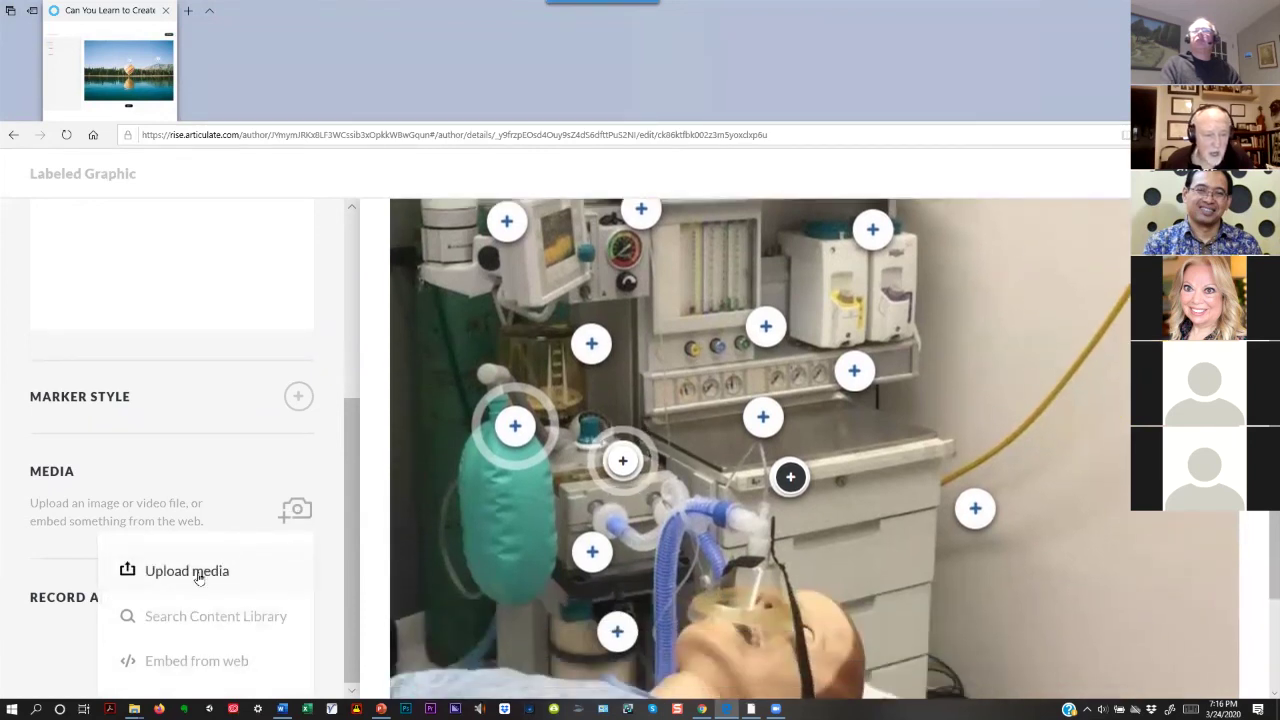
left_click(185, 572)
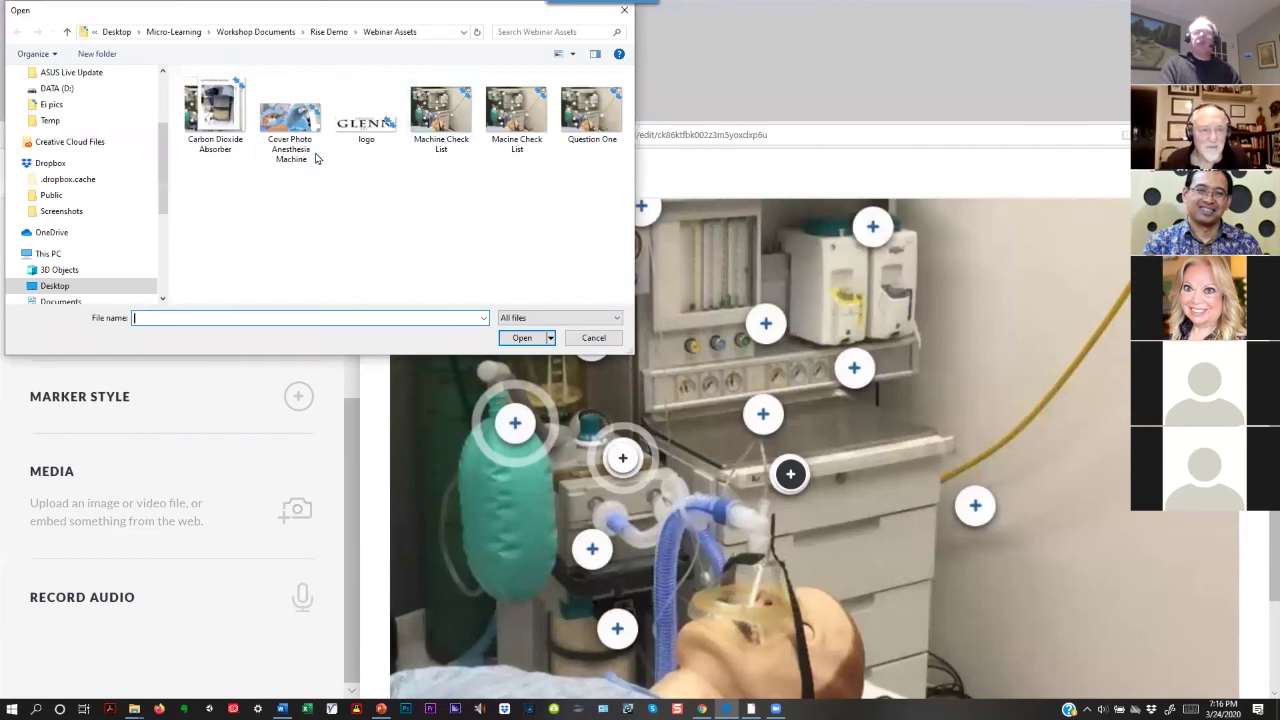
left_click(231, 108)
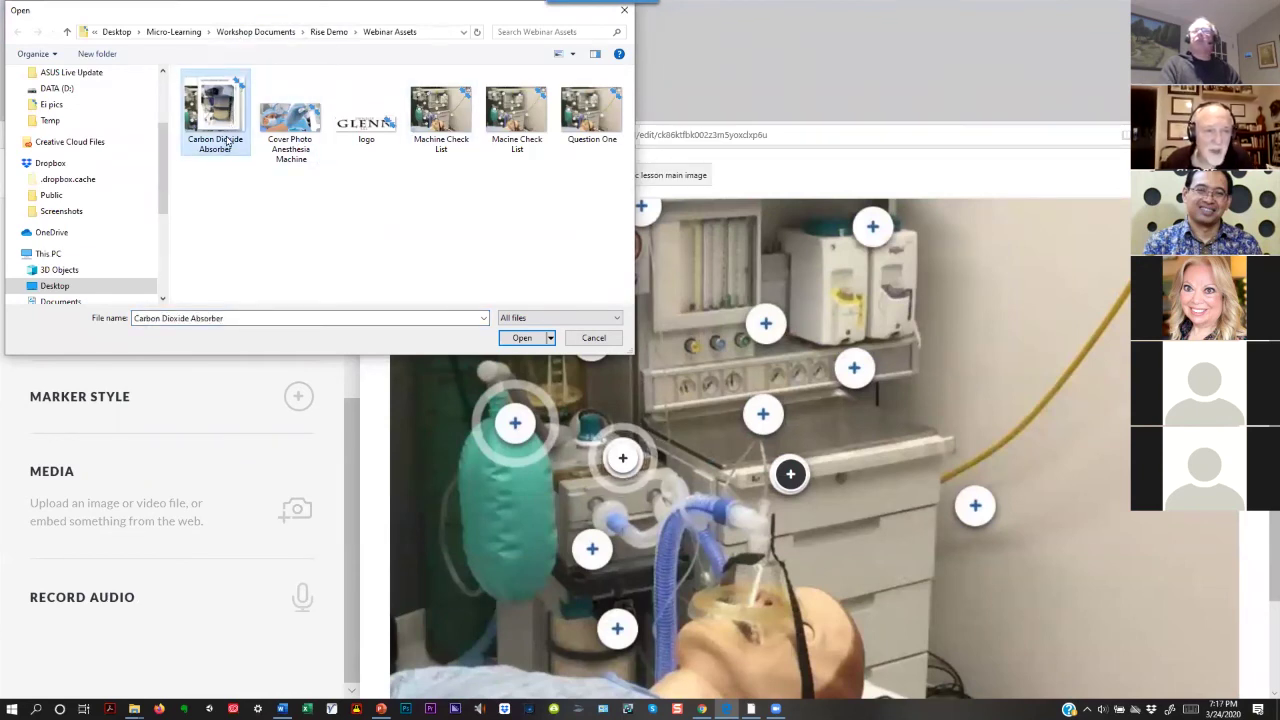
left_click(517, 338)
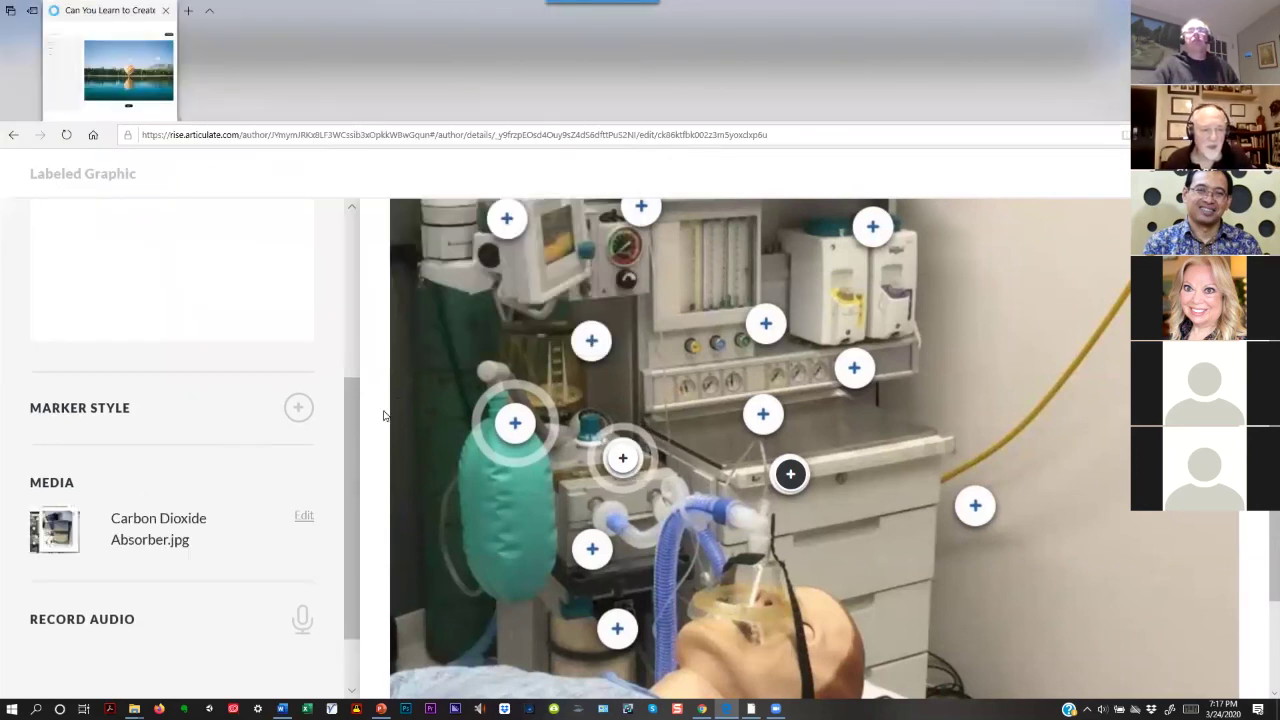
Return to the Markers list showing Item 1 and Carbon Dioxide.
scroll(613, 333, "down", 1)
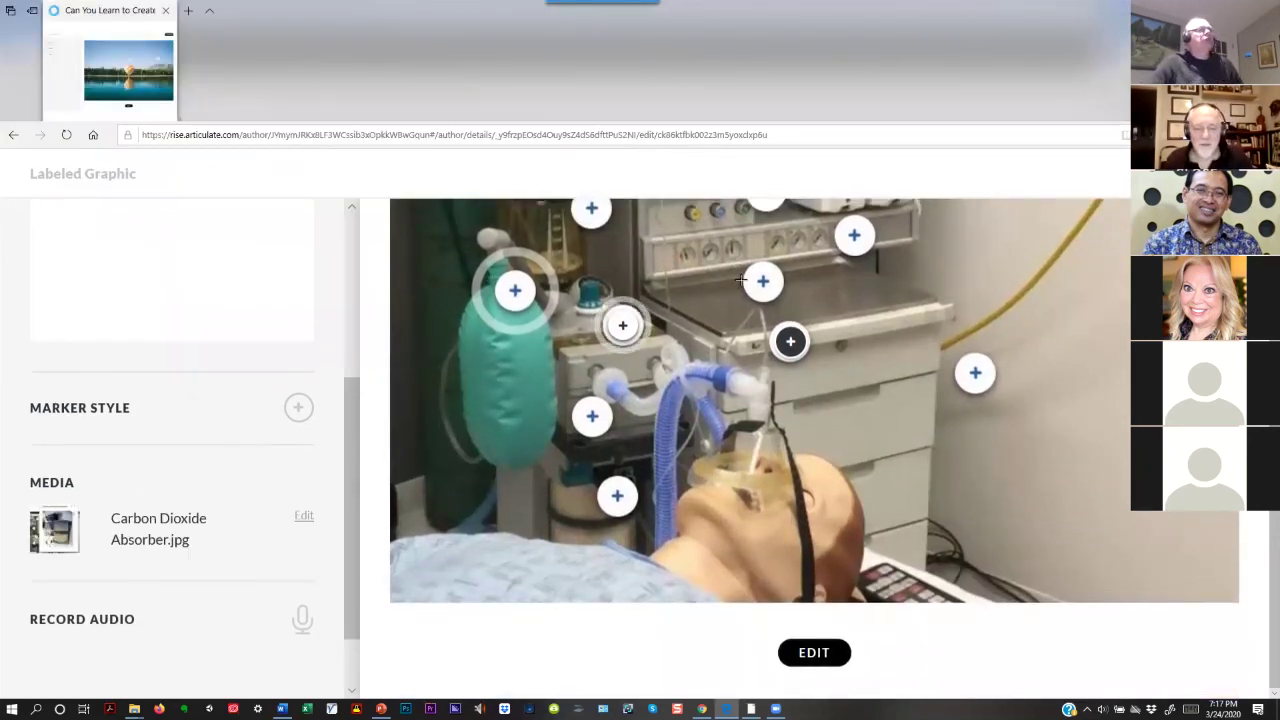
scroll(613, 333, "up", 1)
scroll(613, 333, "up", 2)
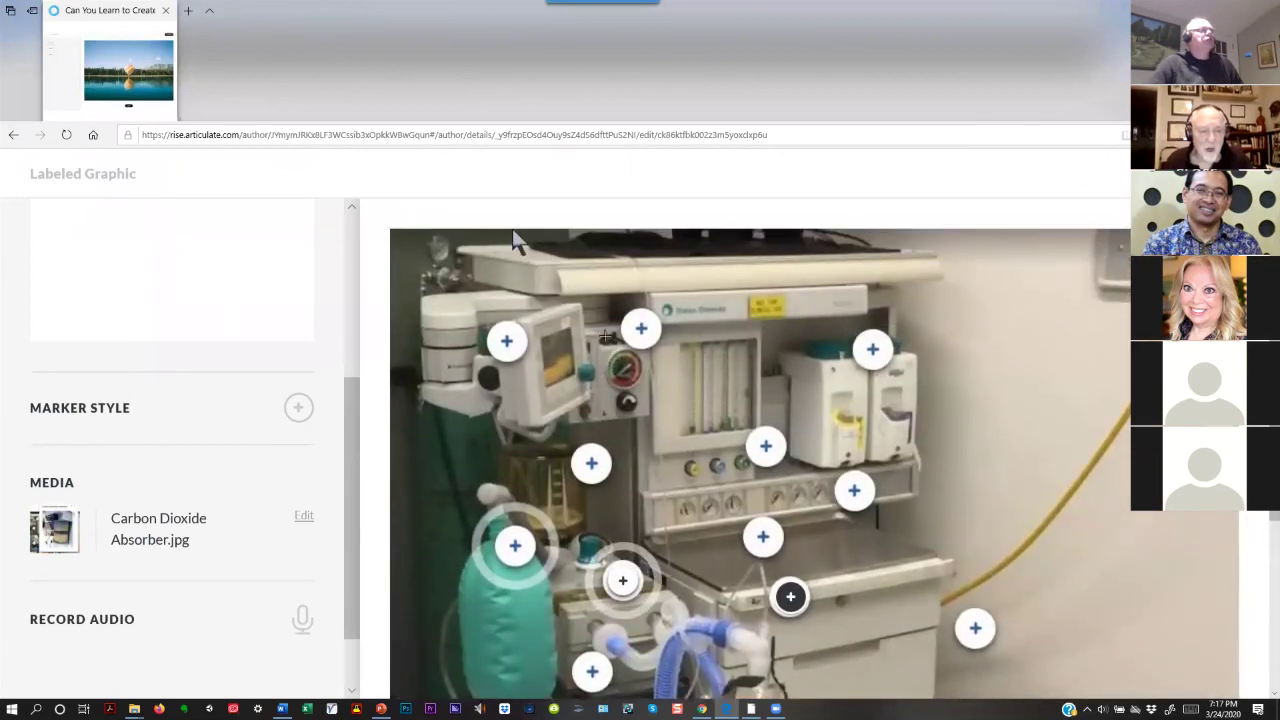
scroll(350, 400, "up", 5)
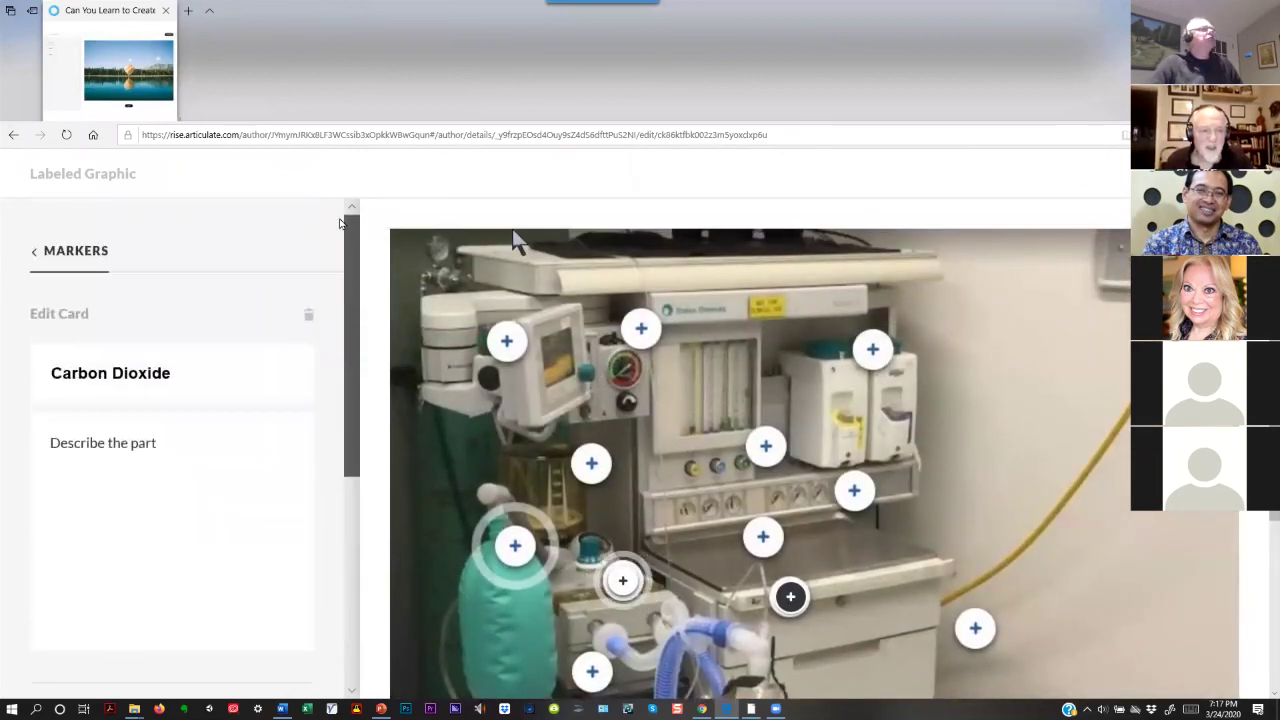
left_click(35, 254)
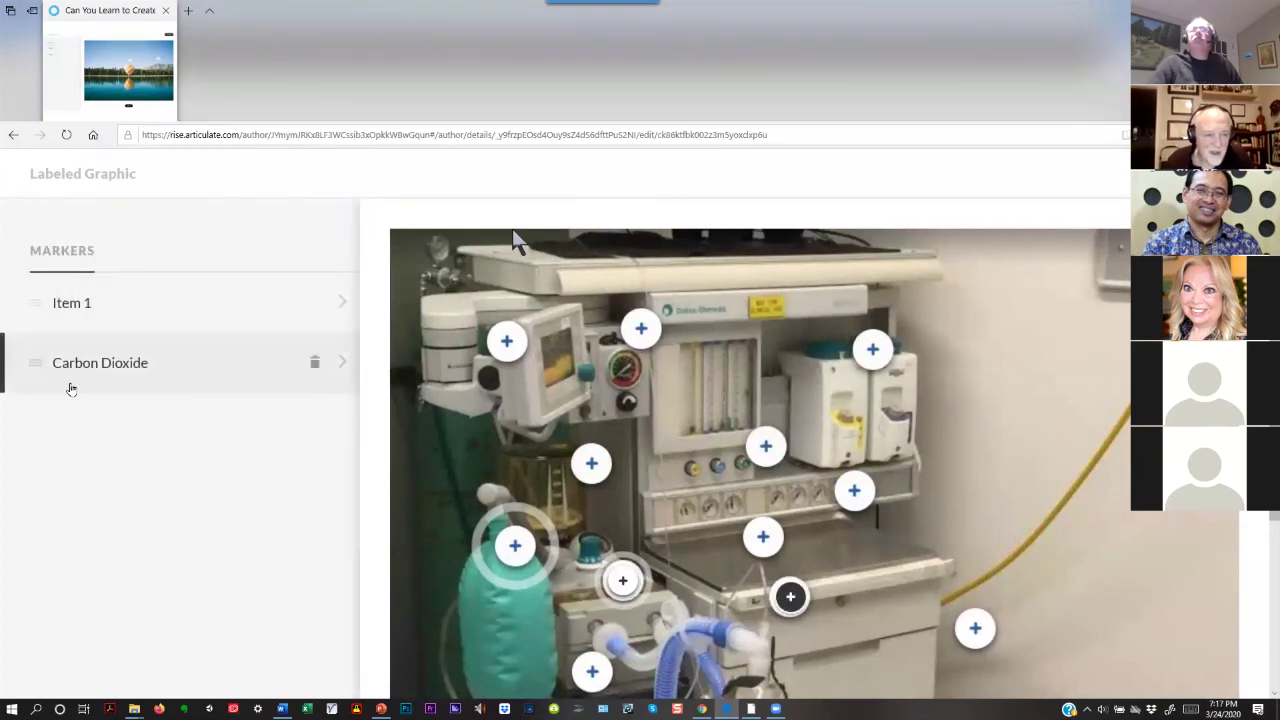
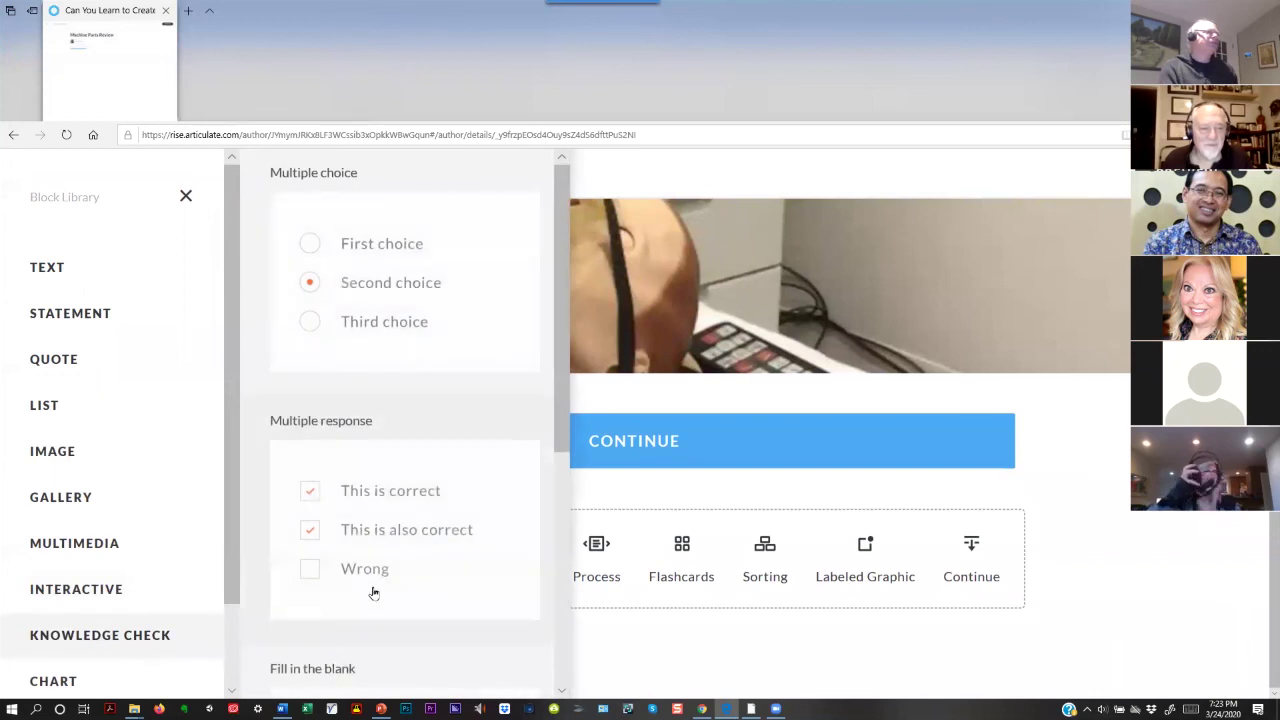
Insert a multiple-choice knowledge check and title it 'Which Item is the Carbon Dioxide'.
left_click(503, 340)
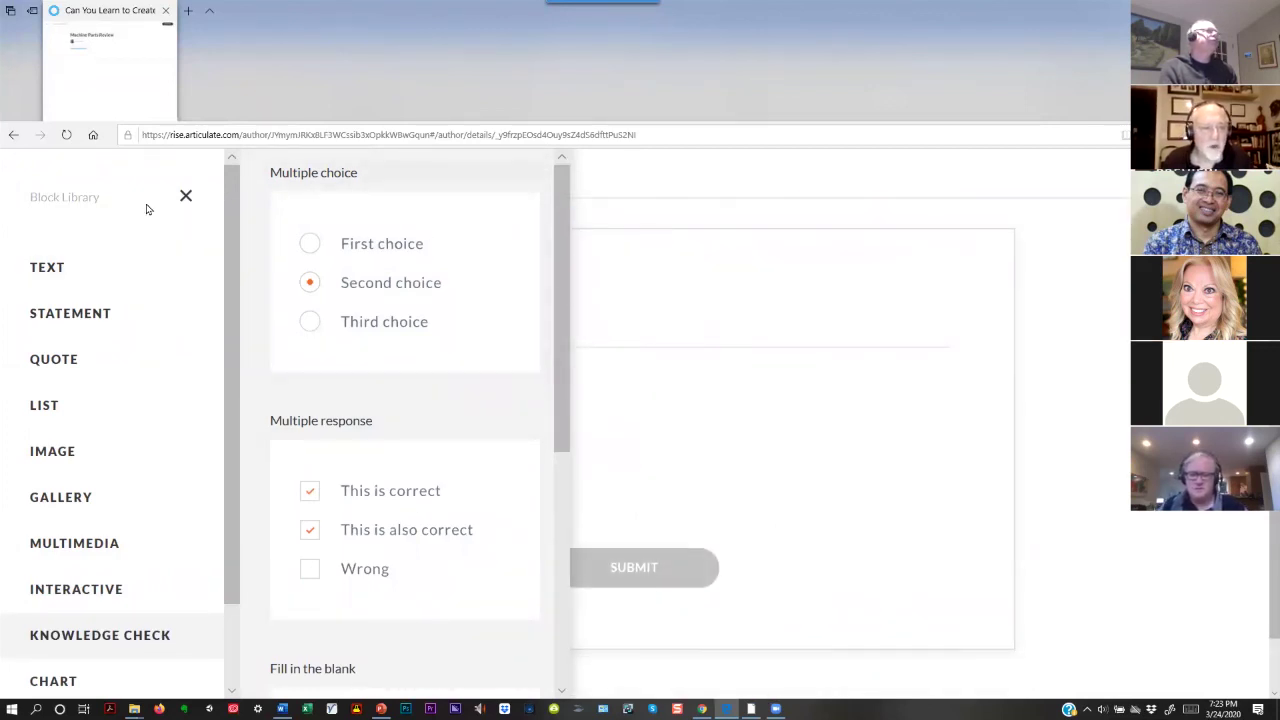
left_click(186, 197)
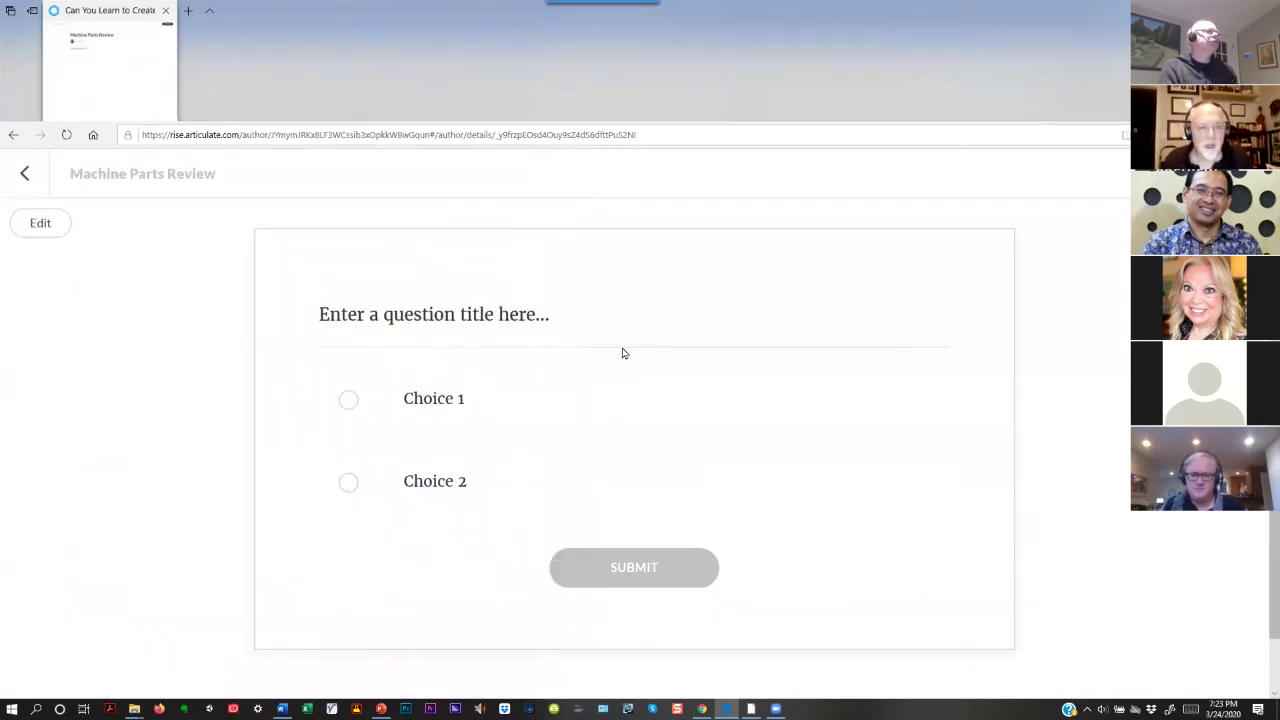
left_click(570, 320)
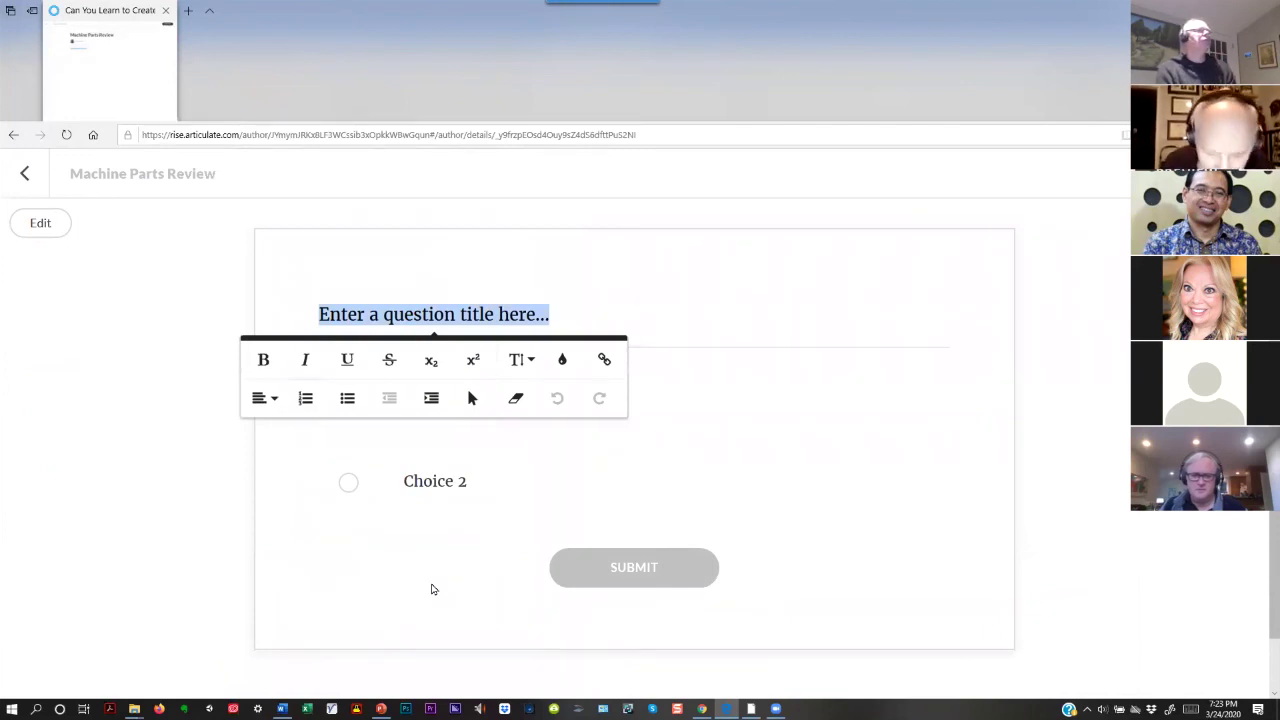
type("Wh")
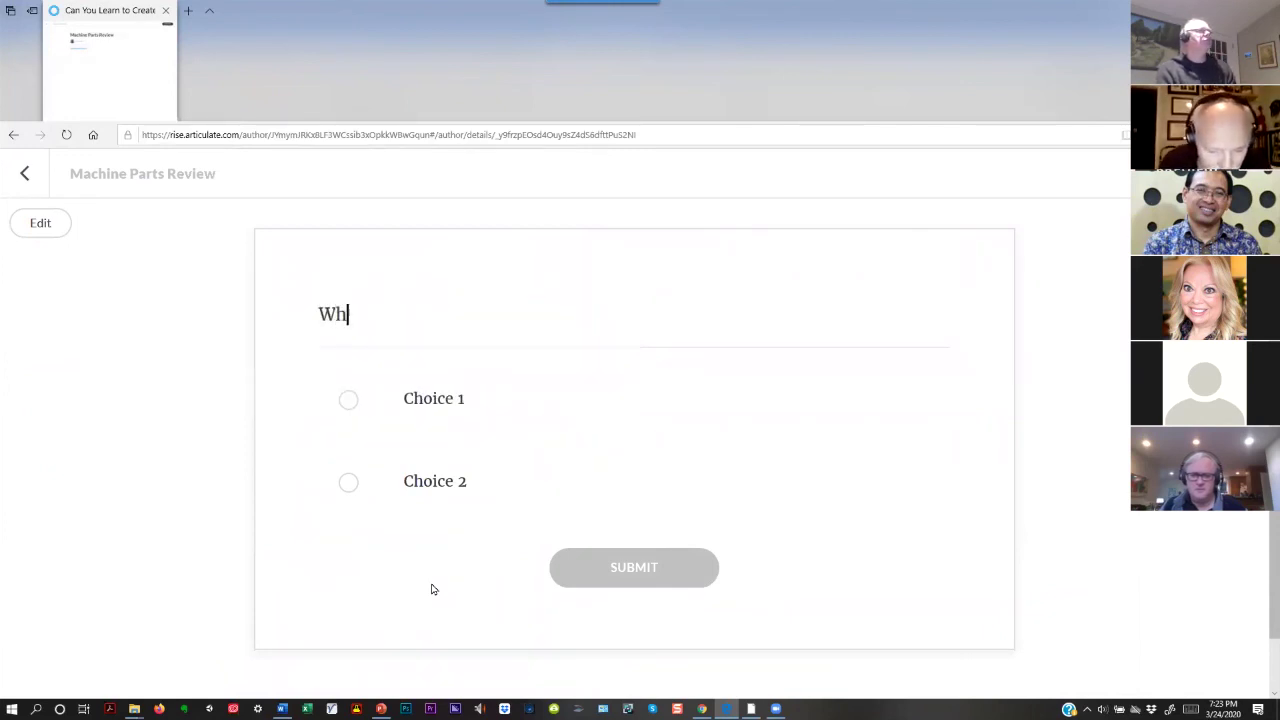
type("ich I")
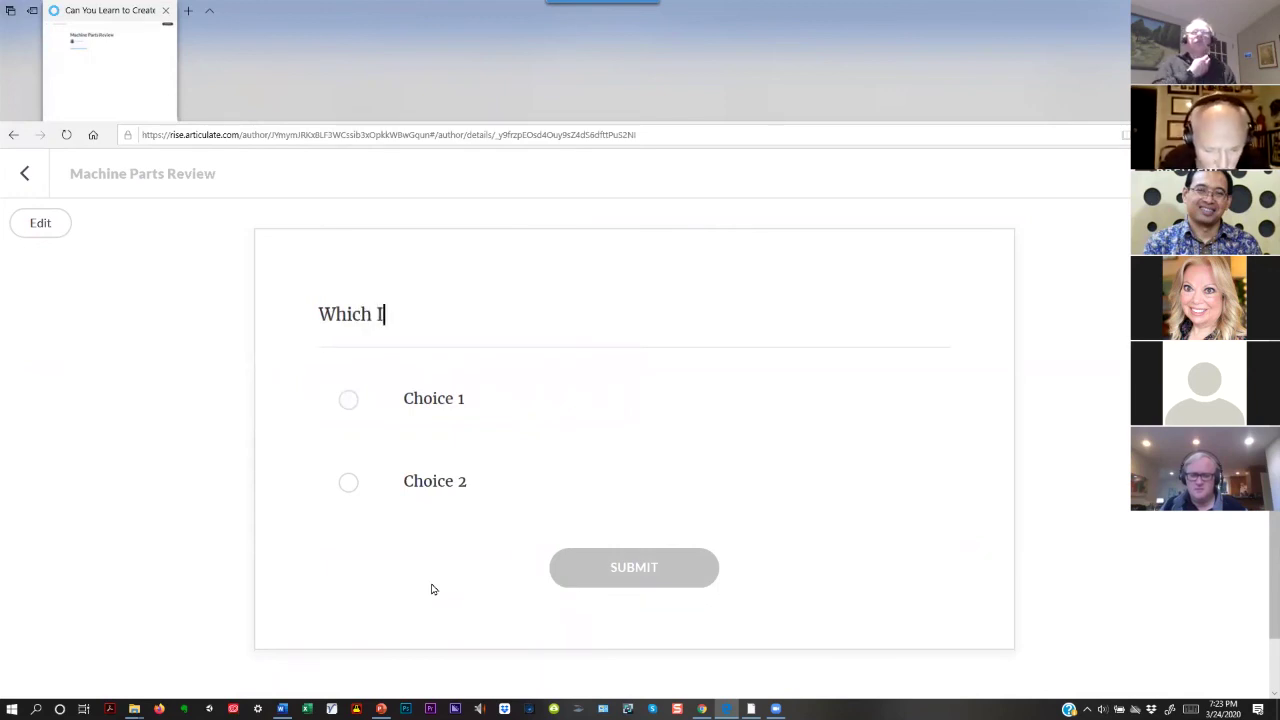
type("tem is")
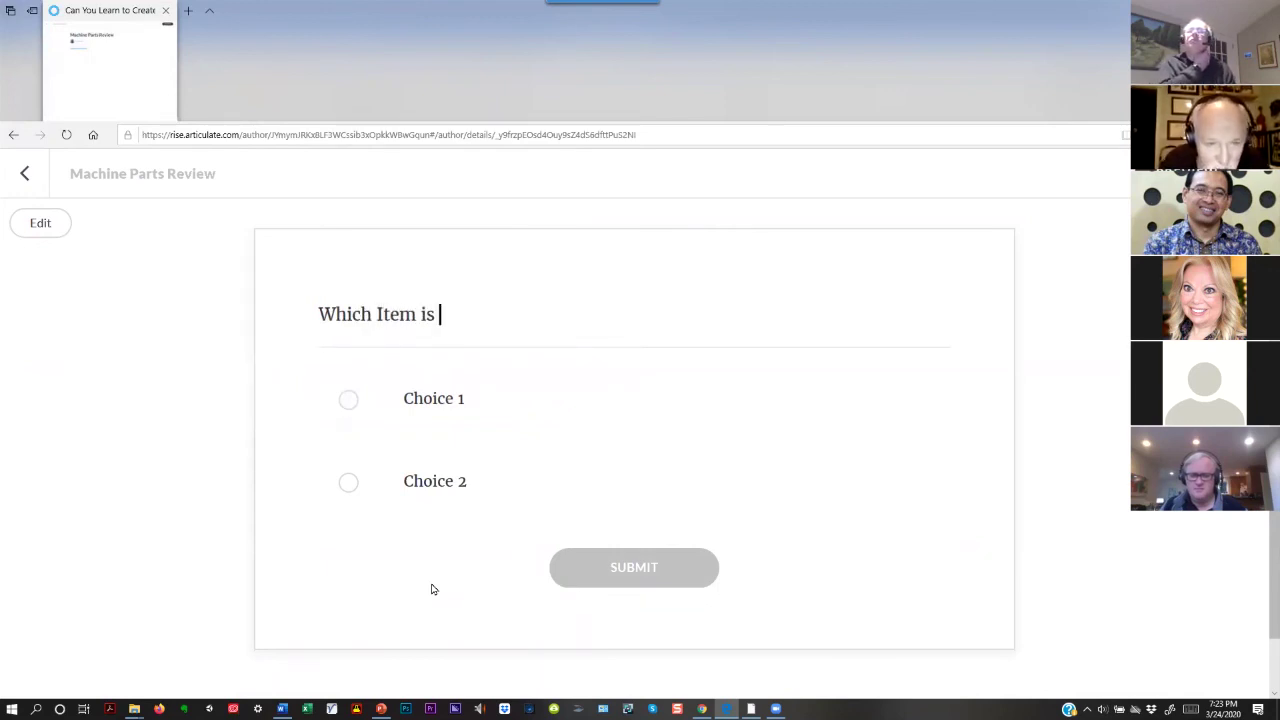
type(" the")
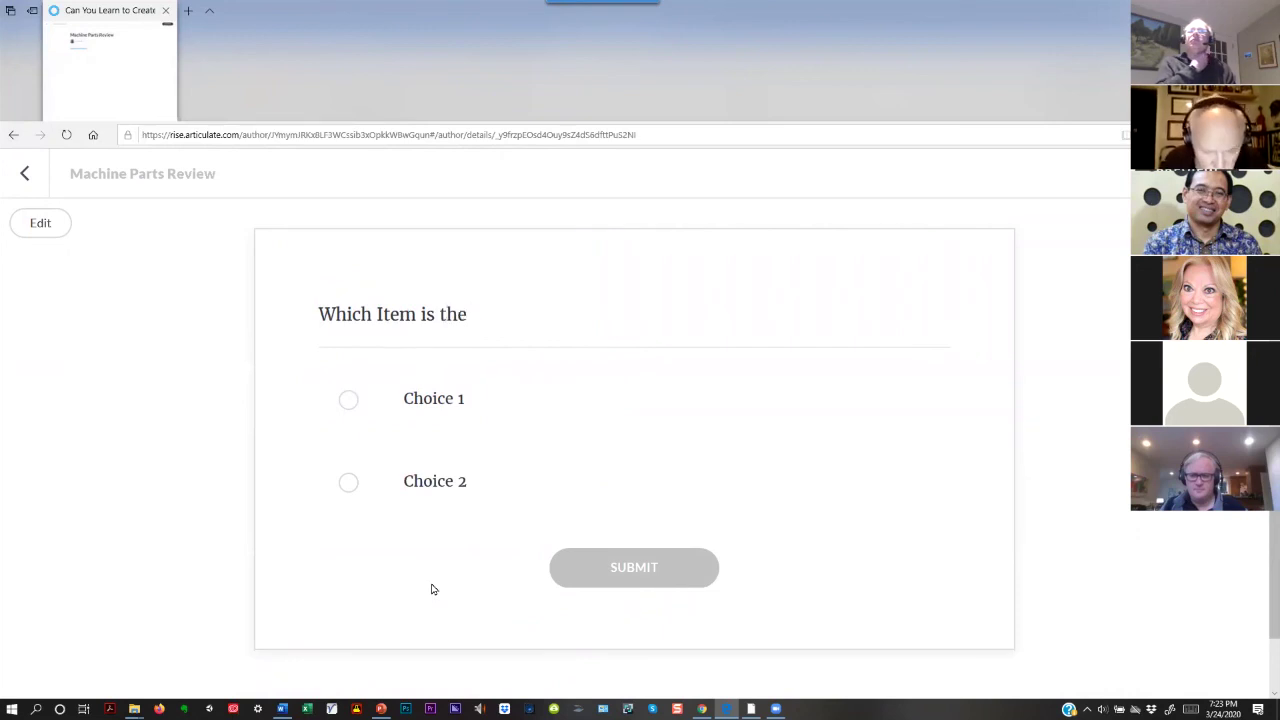
type(" Carbon")
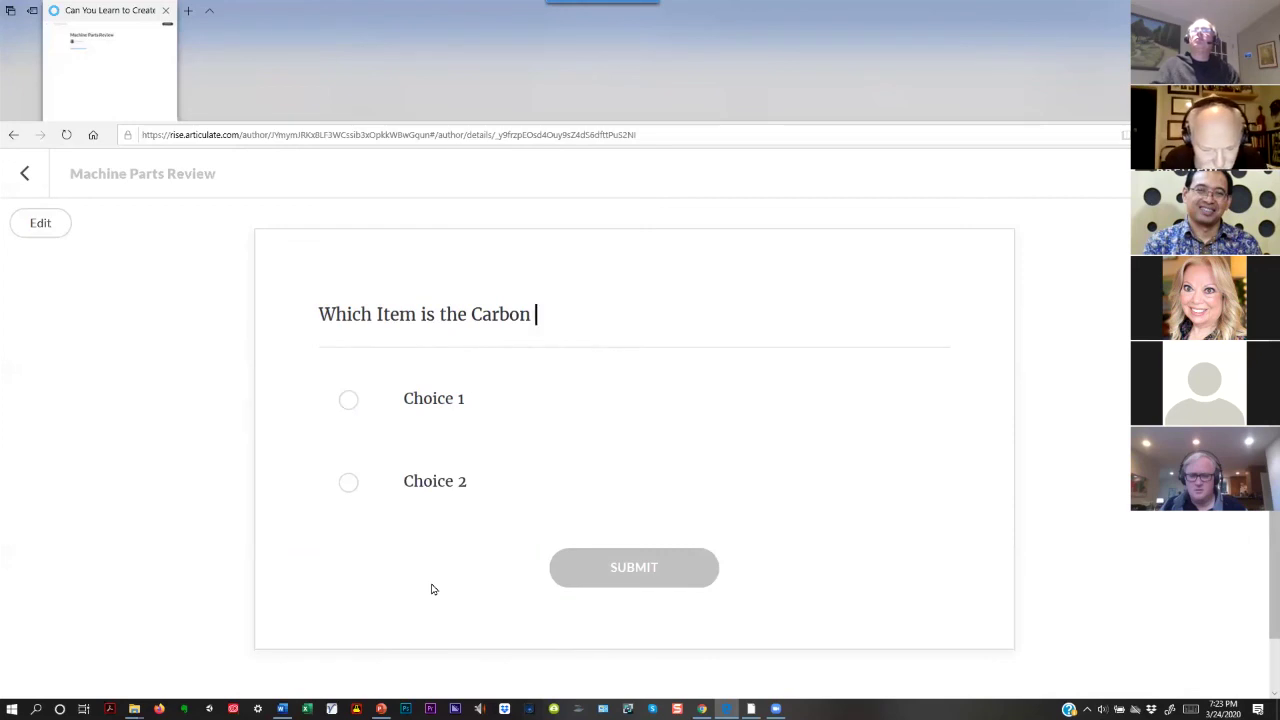
type(" Dio")
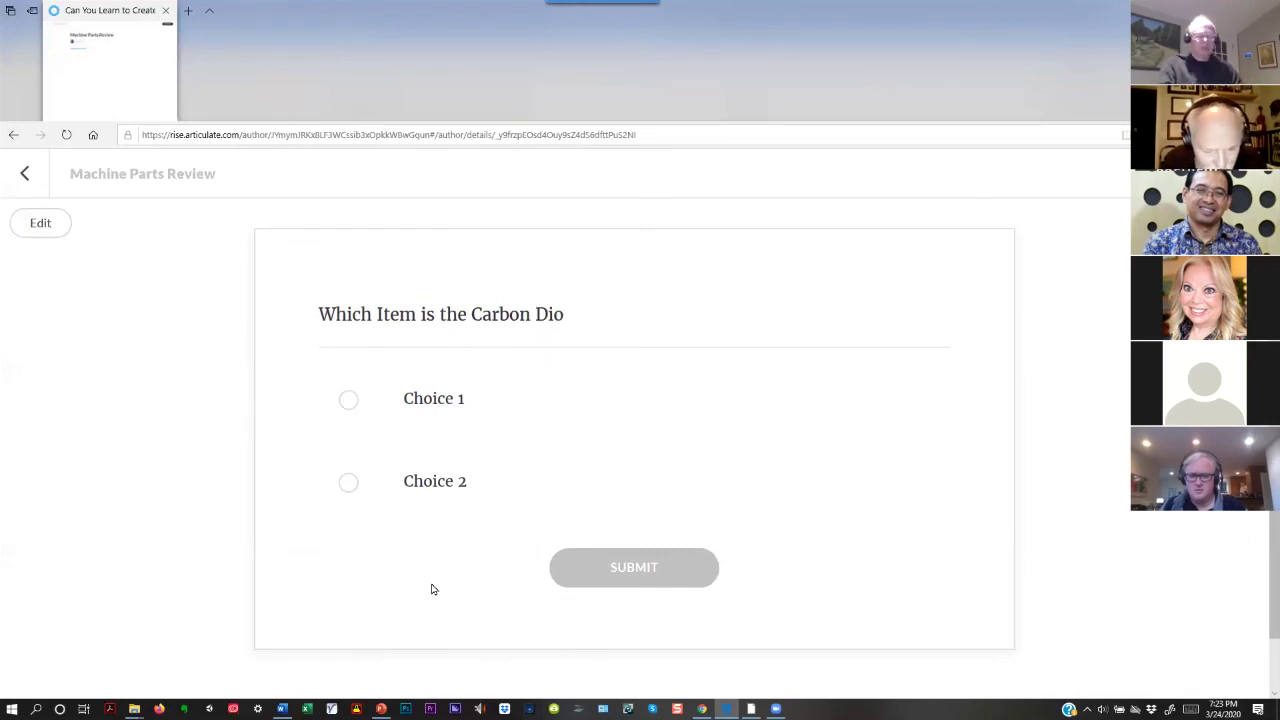
type("xide")
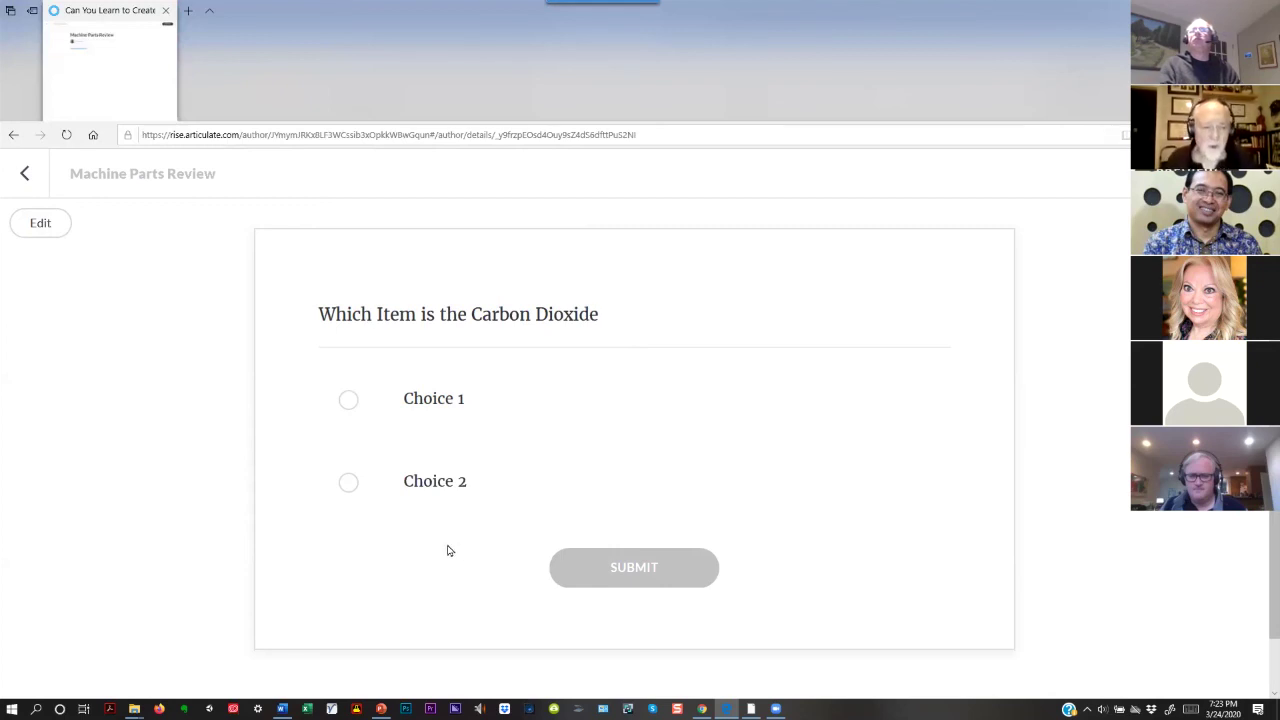
Add a third answer choice labelled 'Choice 2' to the Carbon Dioxide question.
left_click(40, 224)
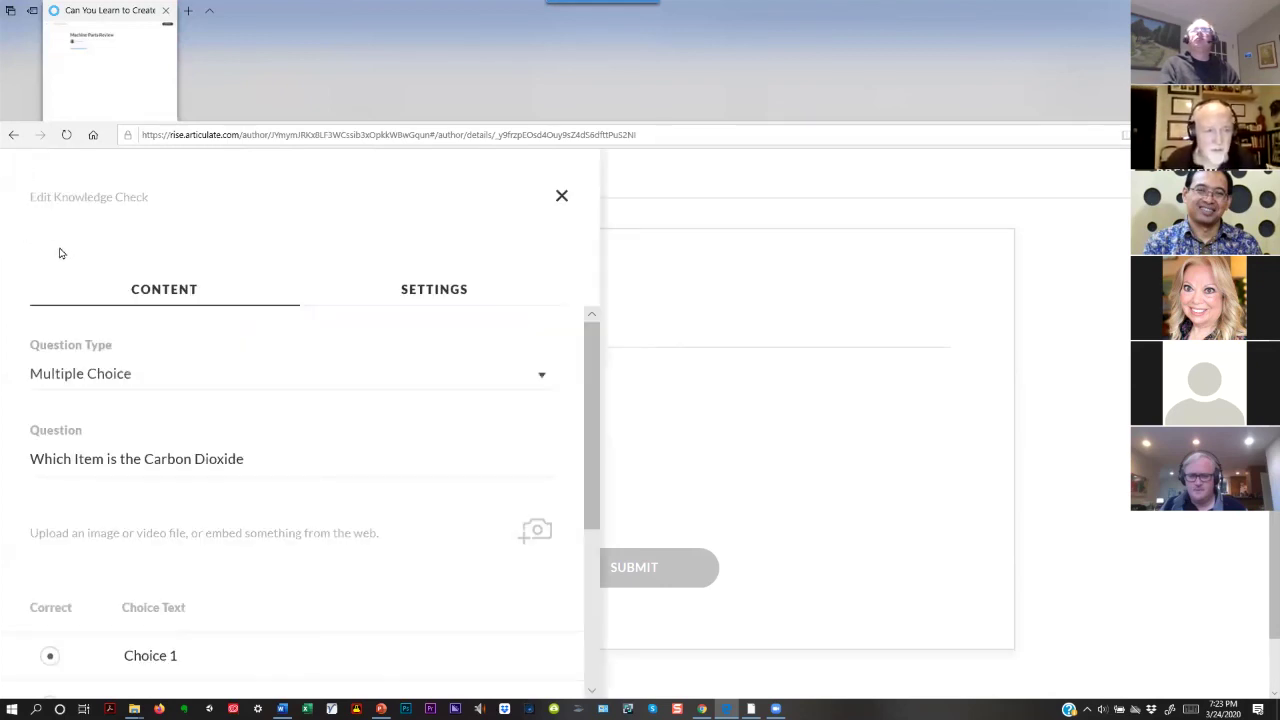
scroll(200, 514, "down", 3)
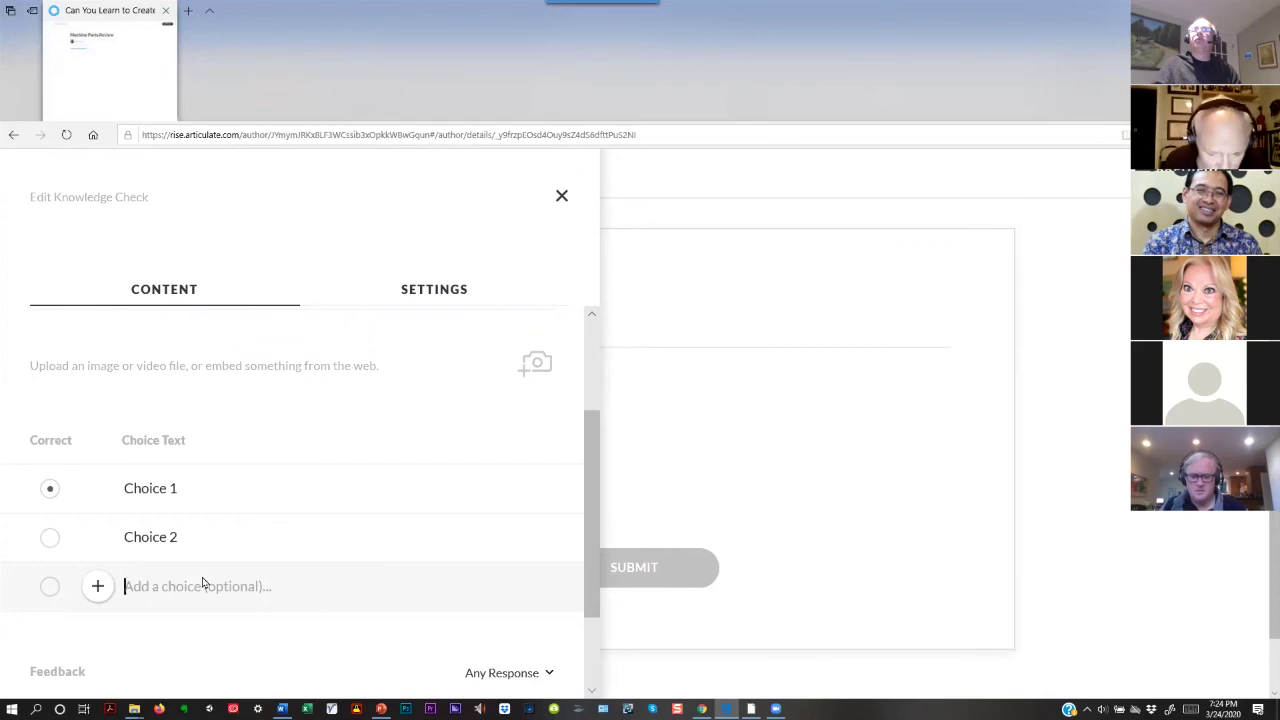
type("Choice")
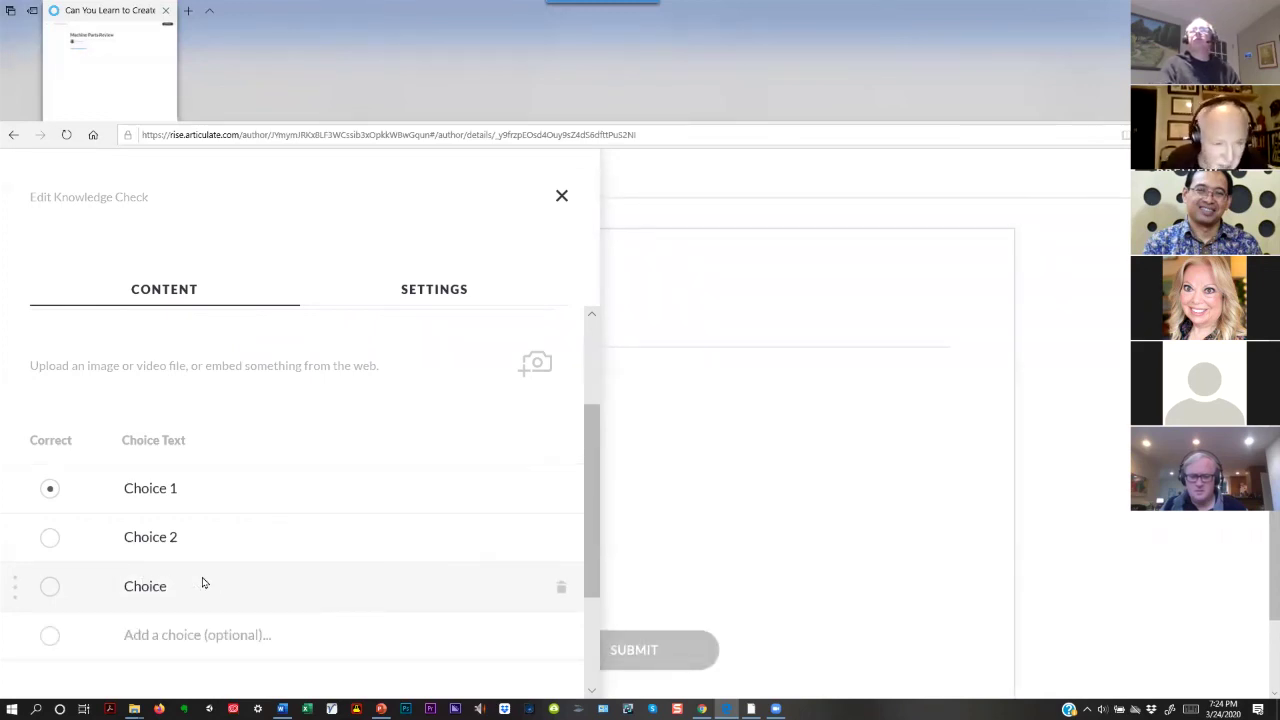
type(" 2")
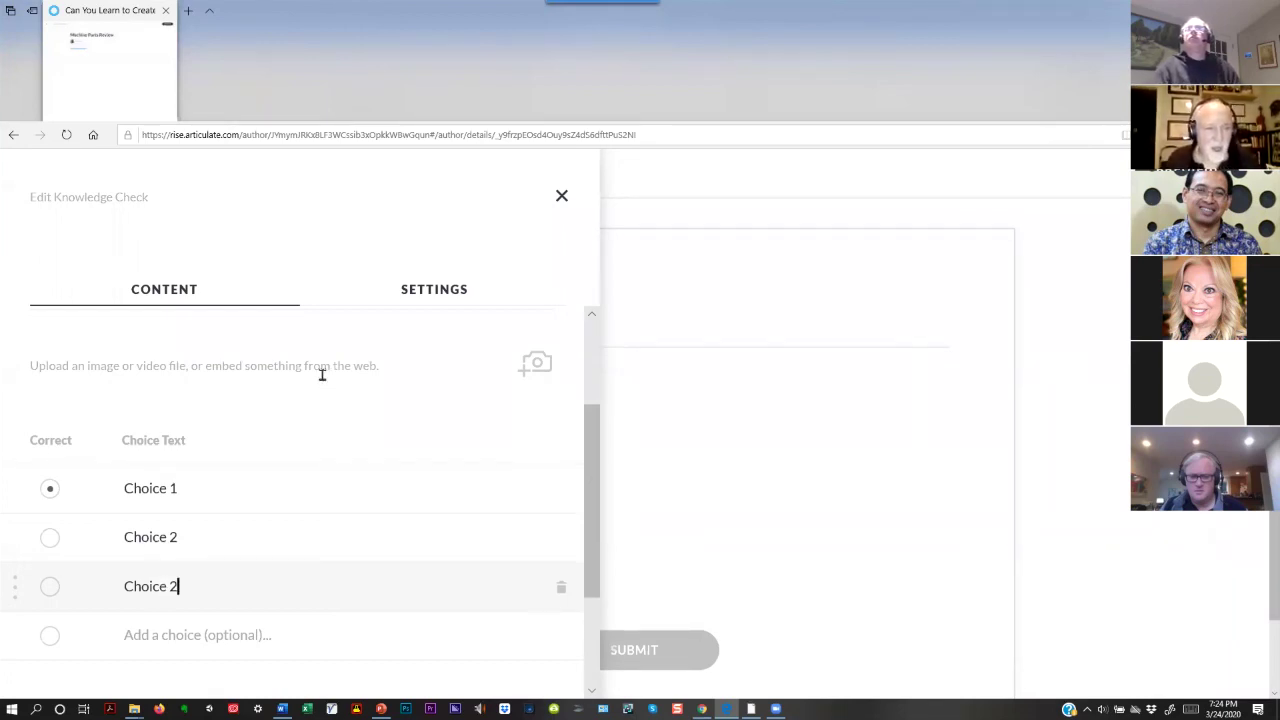
scroll(386, 380, "down", 1)
scroll(386, 380, "up", 2)
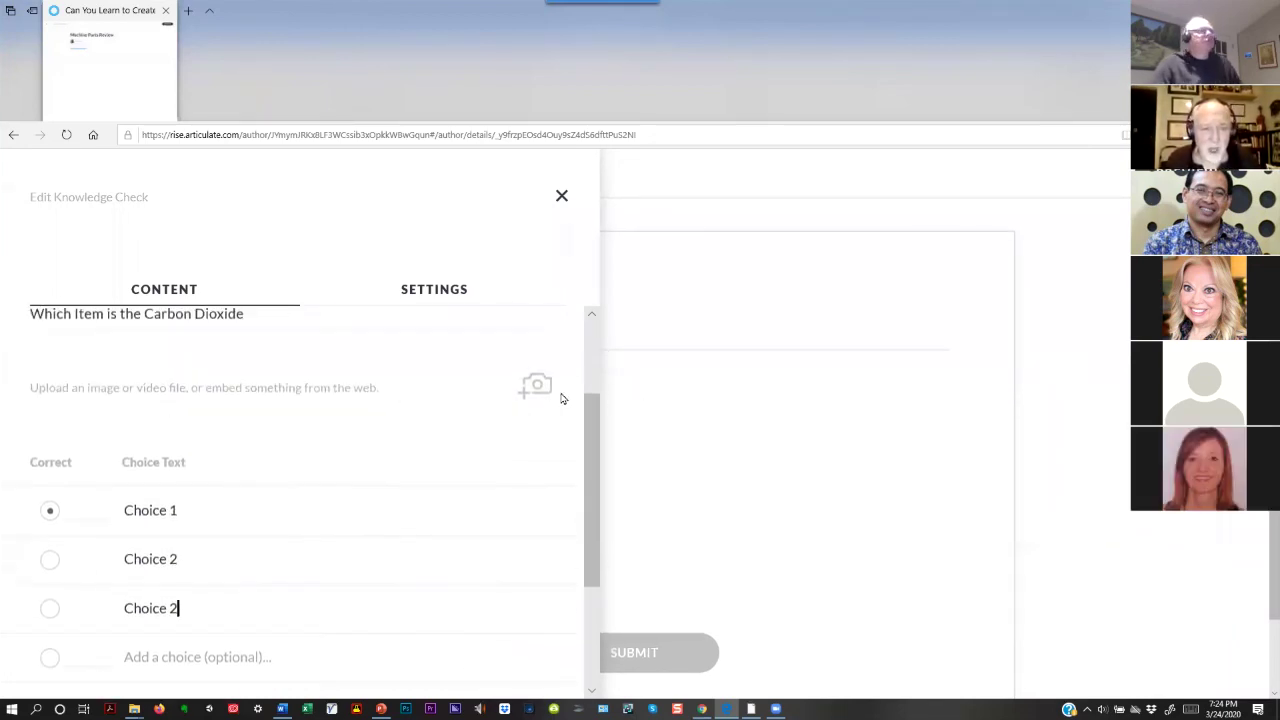
Upload the Question One image into the question.
left_click(538, 390)
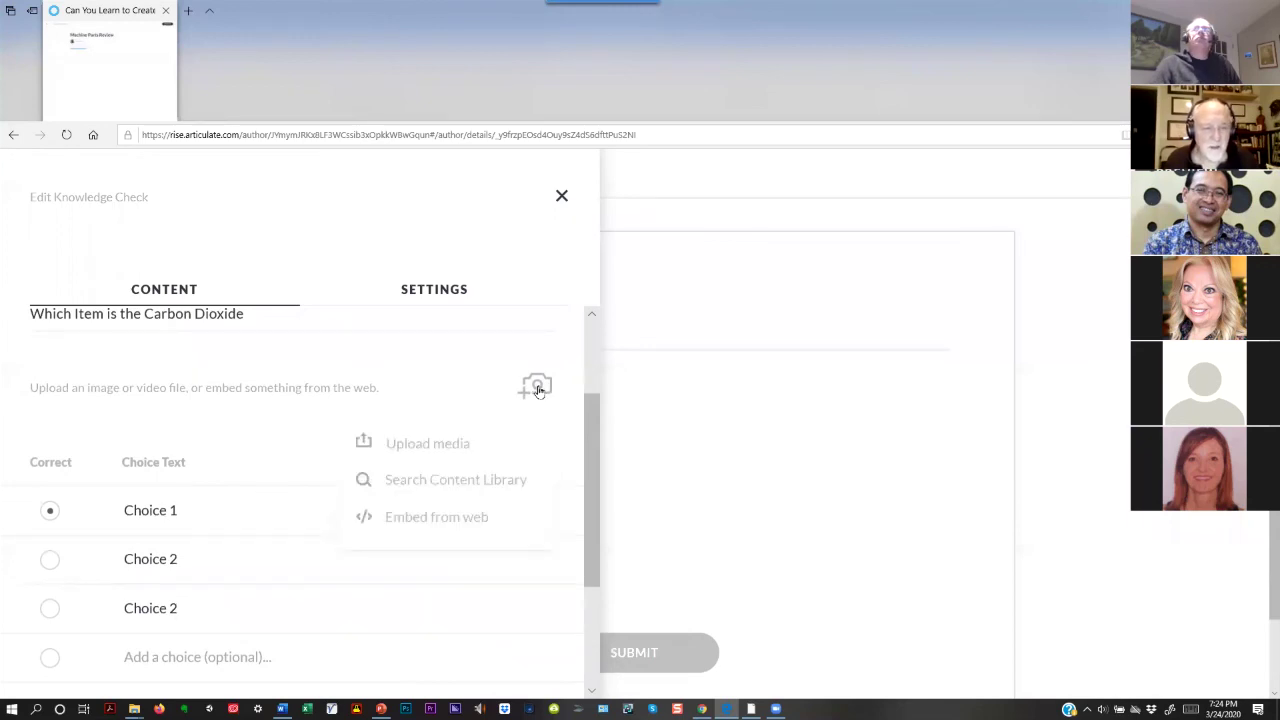
left_click(414, 447)
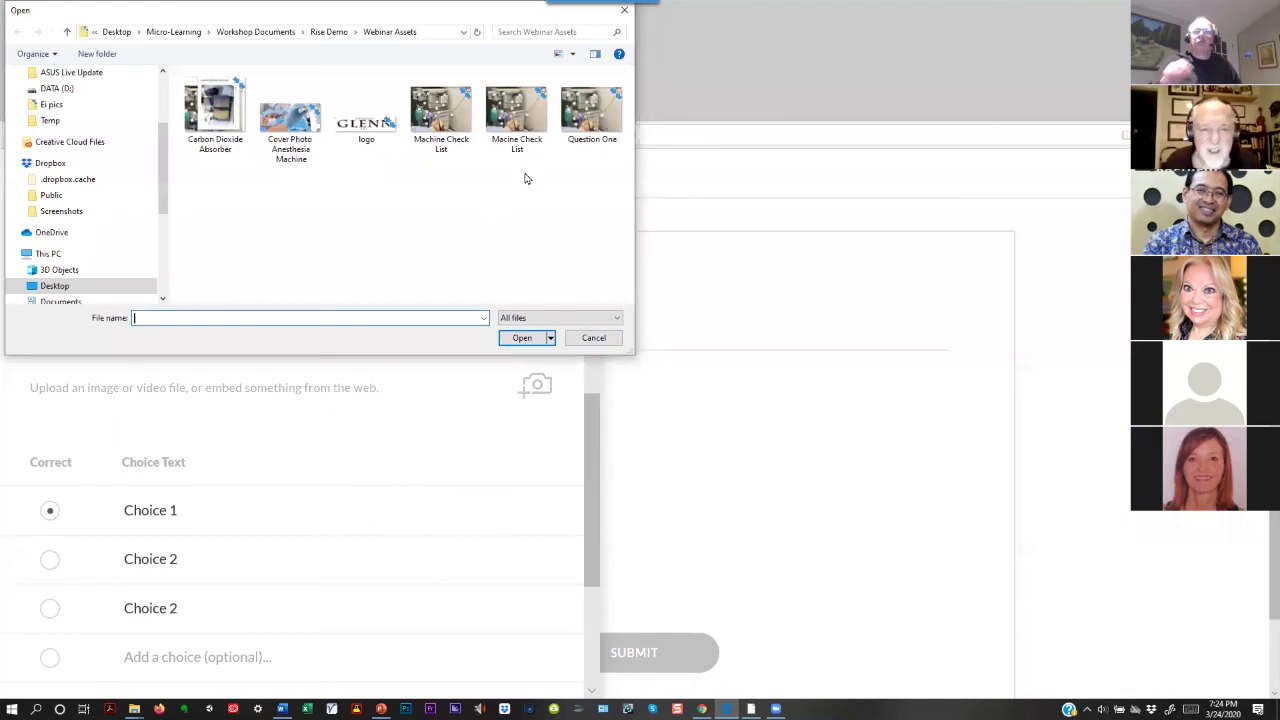
left_click(576, 128)
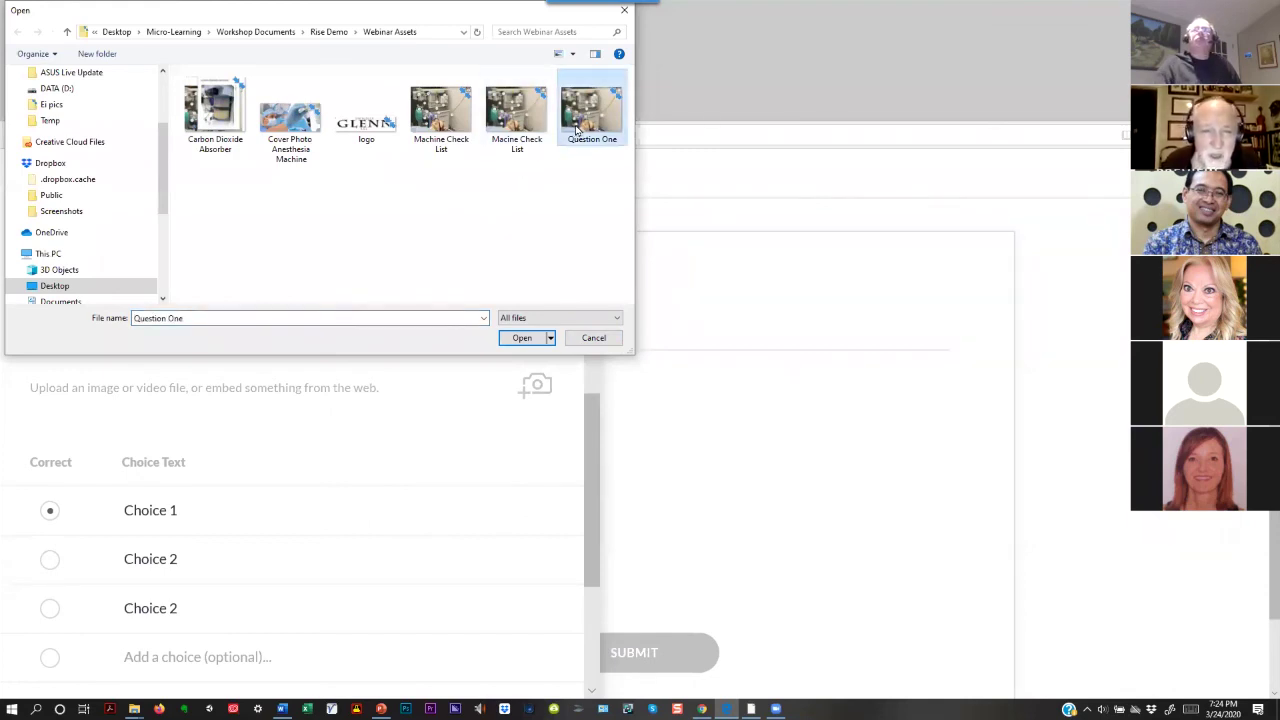
double_click(582, 130)
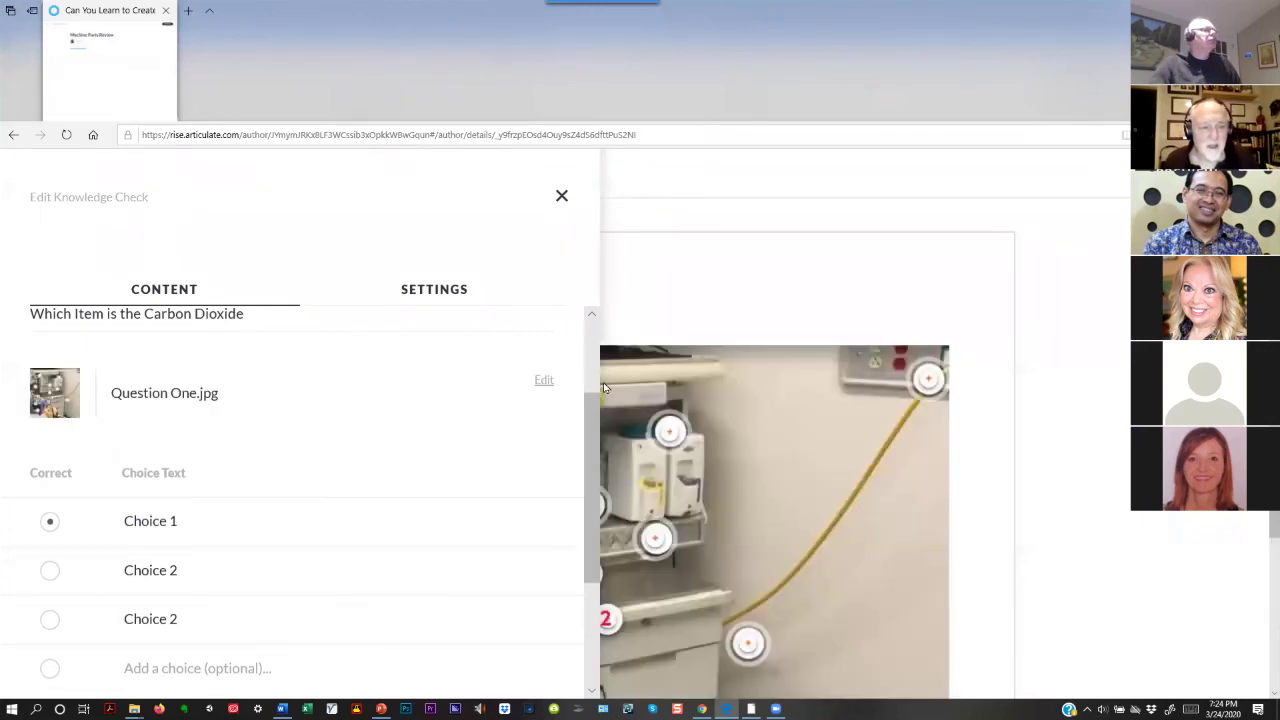
Set the block's top and bottom padding to 10px and close the editor.
scroll(750, 342, "down", 1)
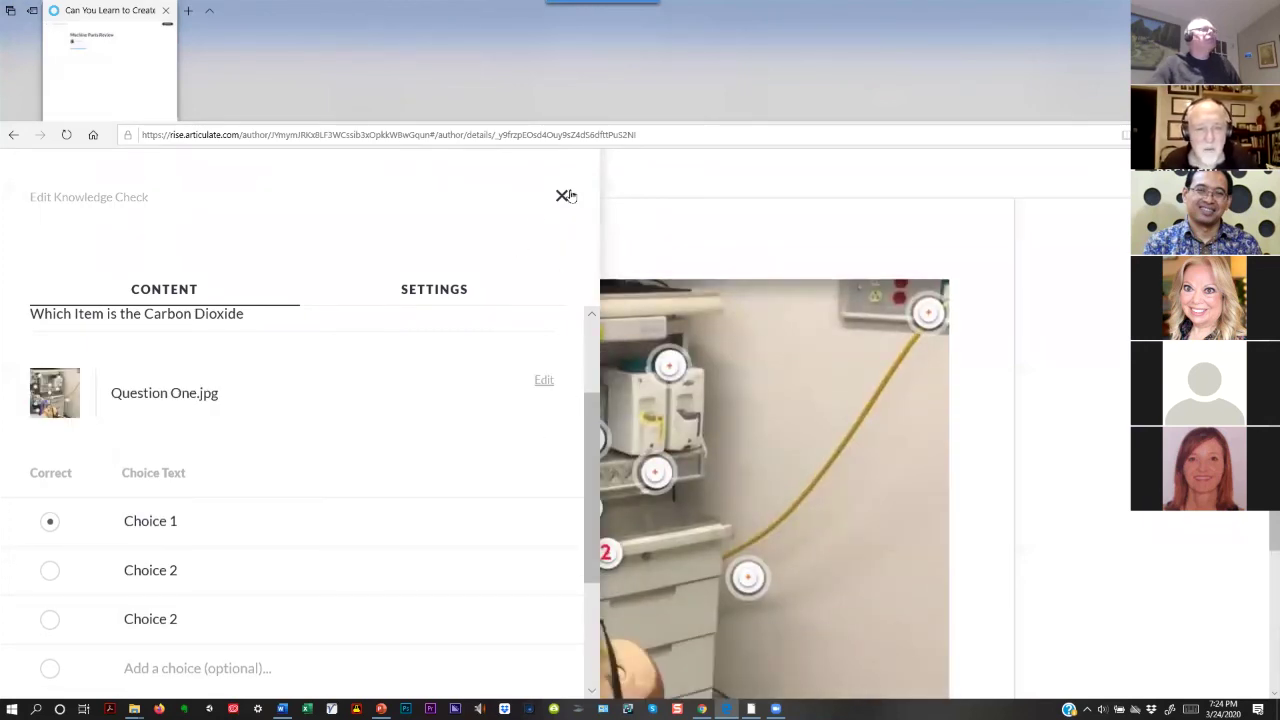
left_click(446, 302)
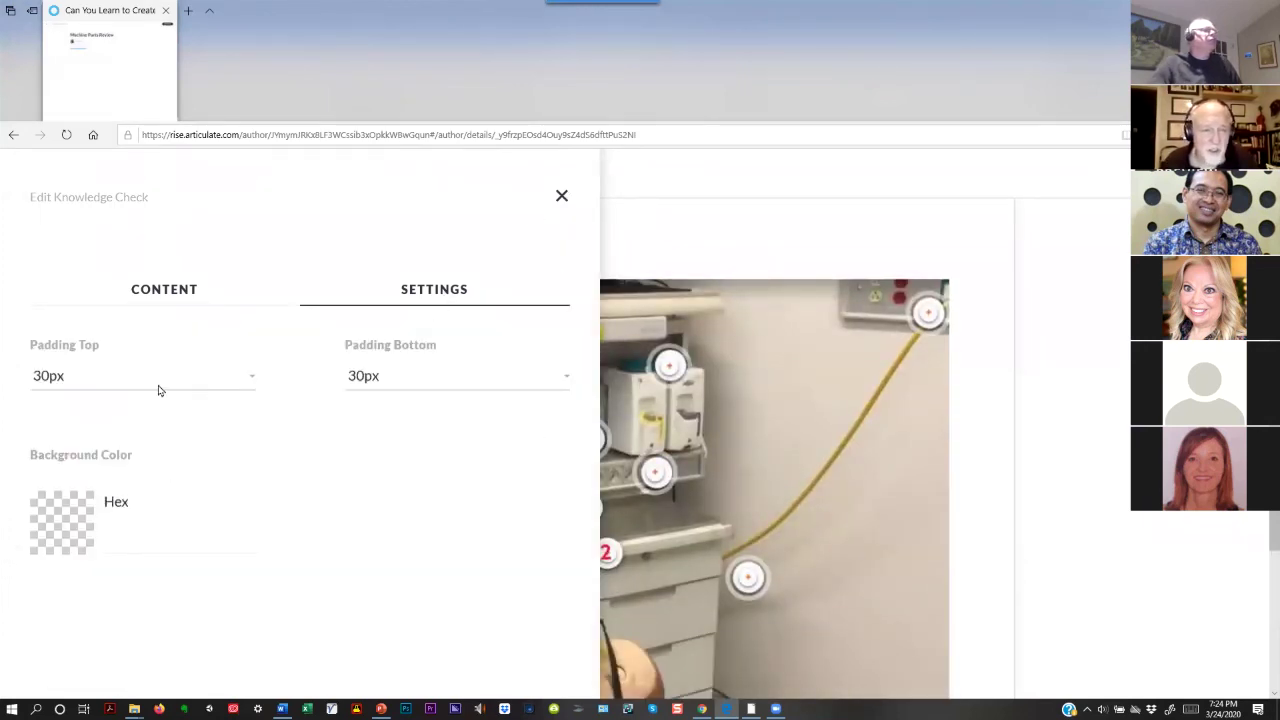
left_click(254, 385)
left_click(114, 340)
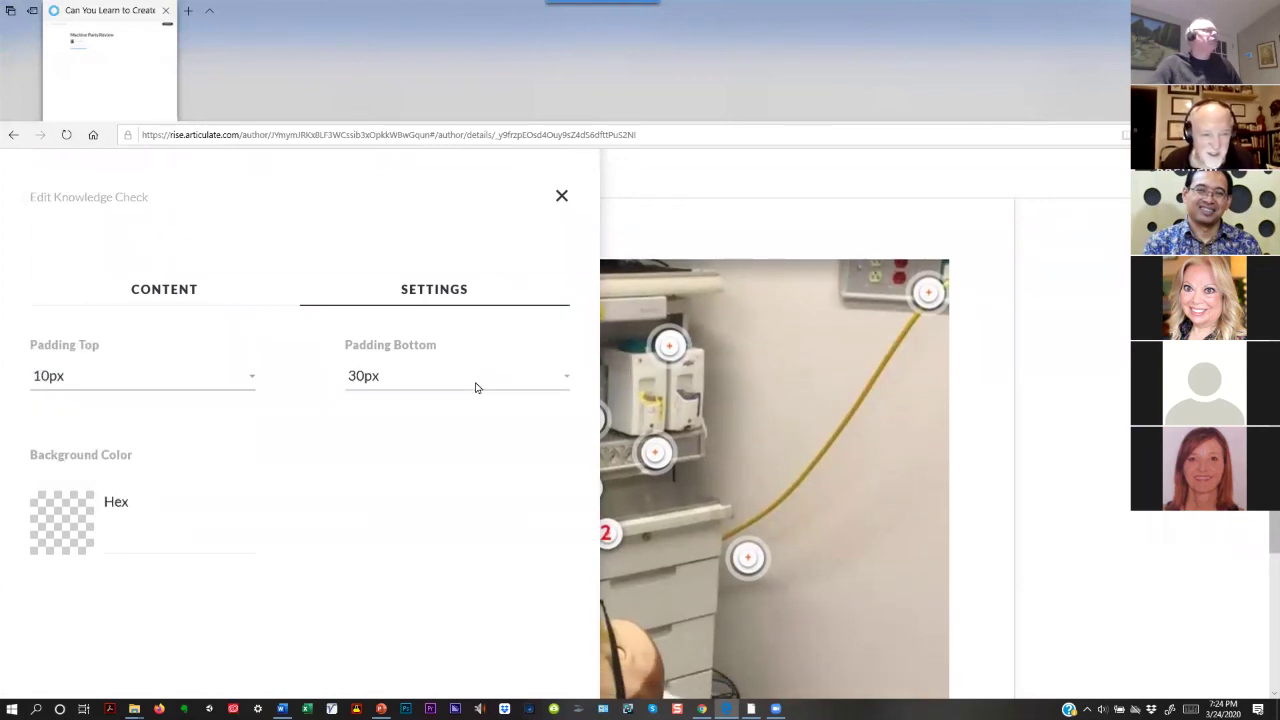
left_click(423, 380)
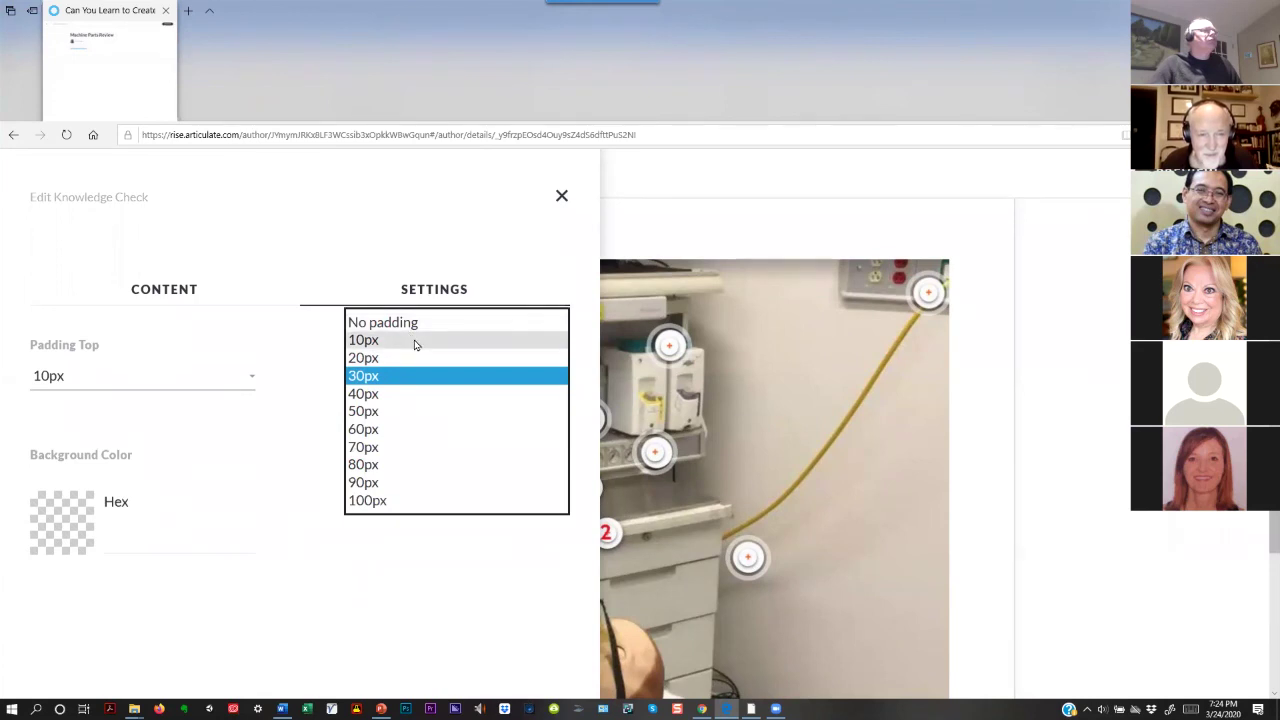
left_click(415, 342)
left_click(562, 197)
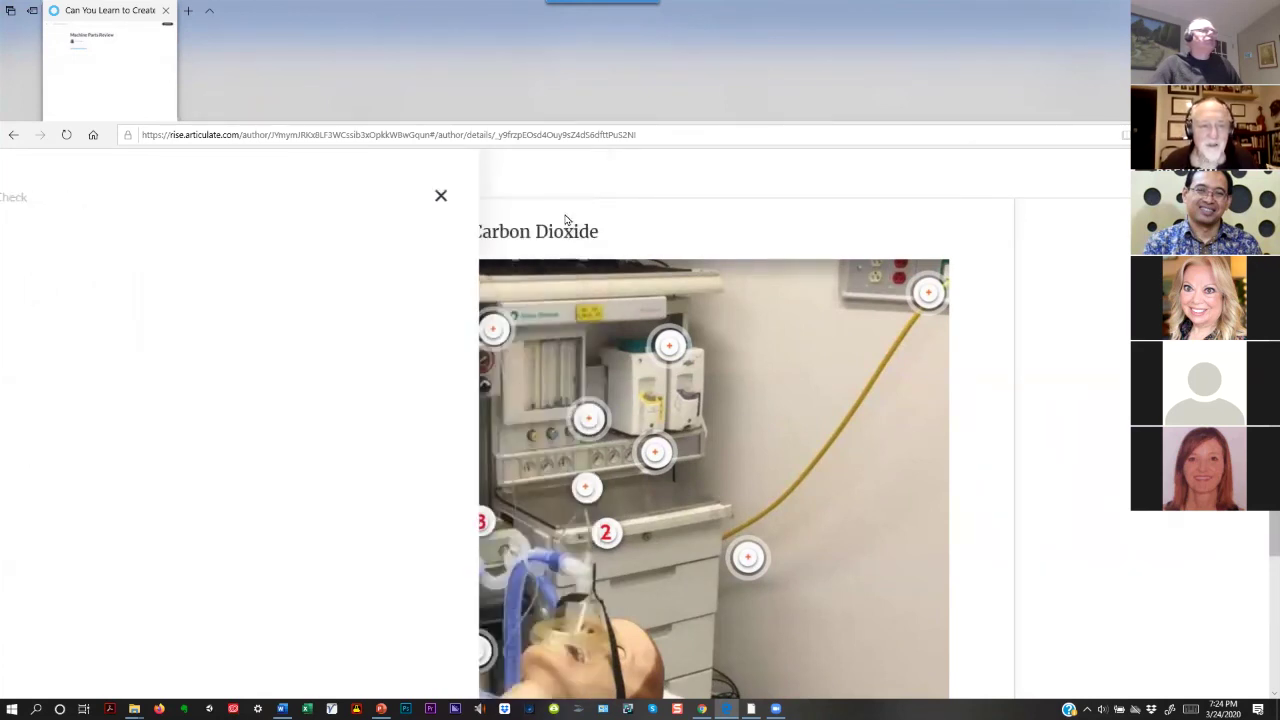
Answer the Carbon Dioxide question with Choice 2 and confirm it's marked Incorrect.
scroll(596, 423, "down", 2)
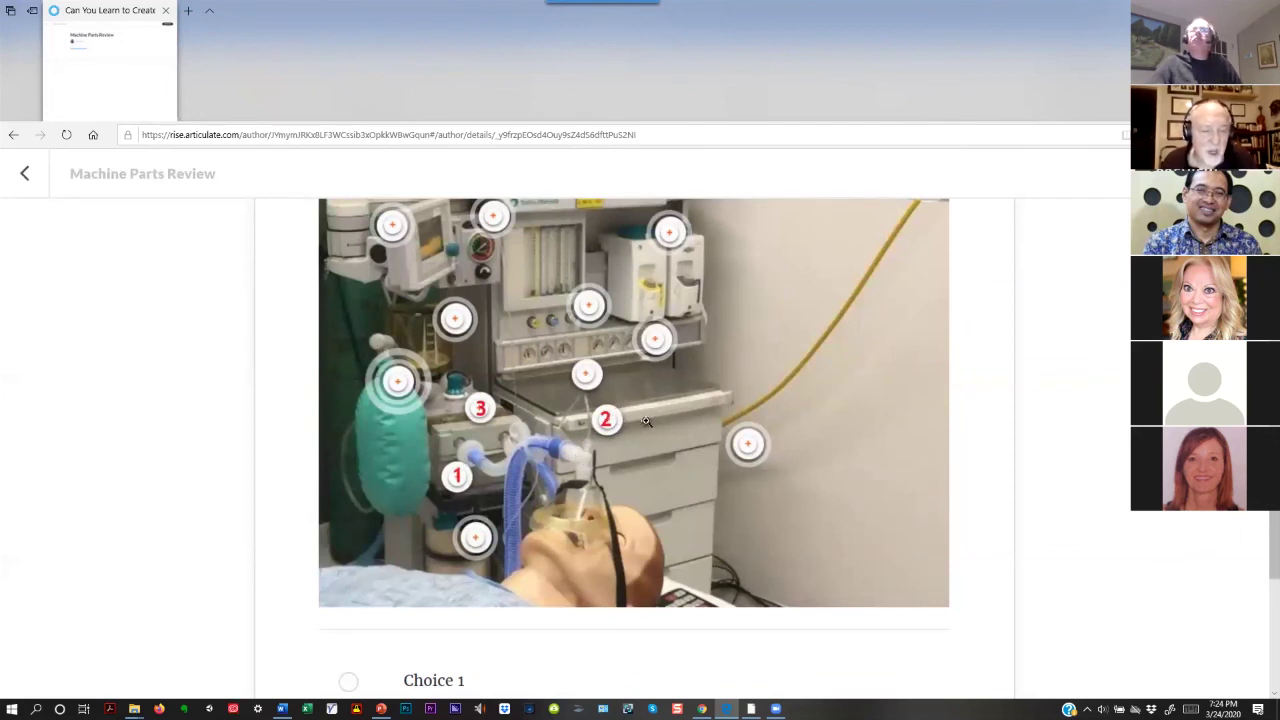
scroll(733, 380, "down", 3)
scroll(725, 388, "up", 4)
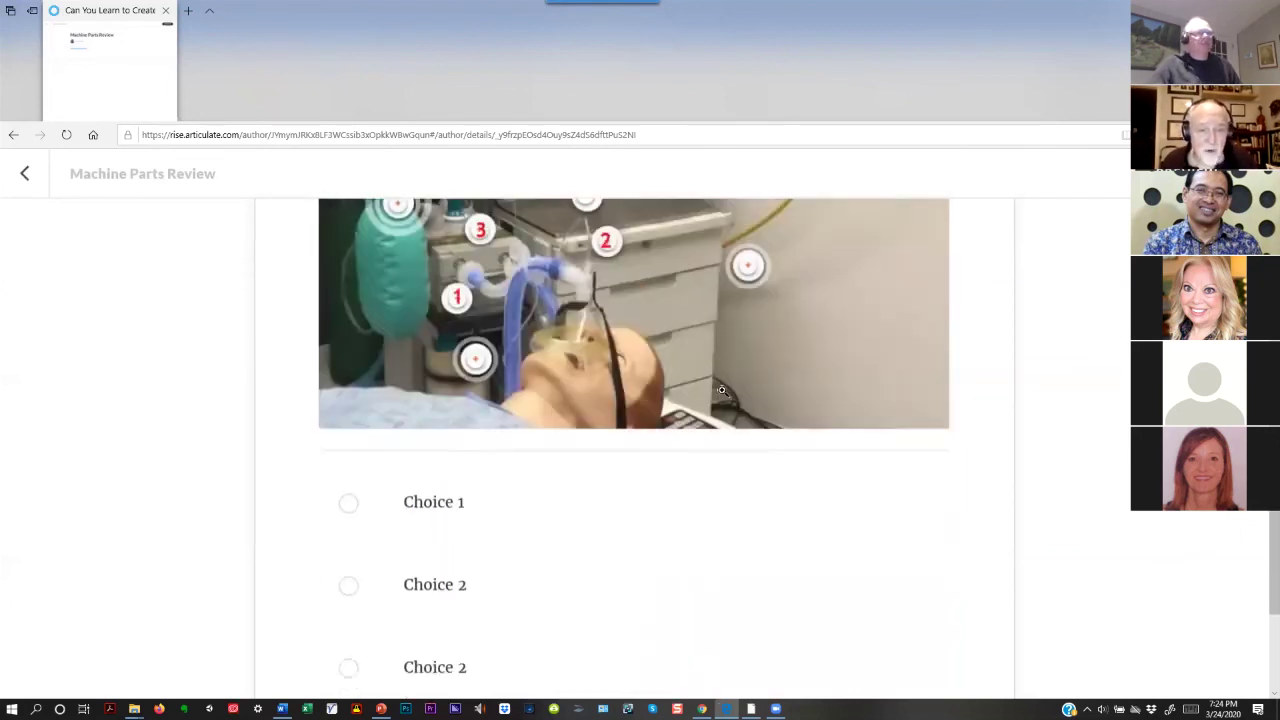
scroll(721, 390, "up", 2)
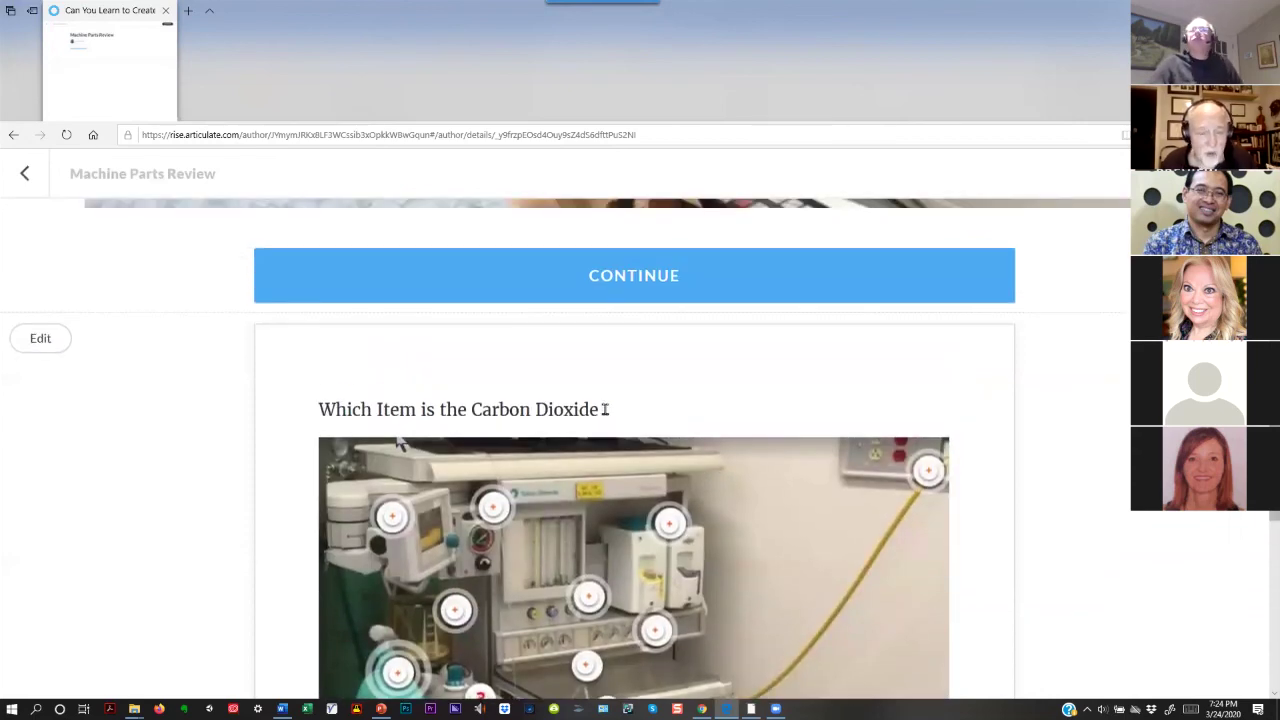
scroll(604, 409, "down", 5)
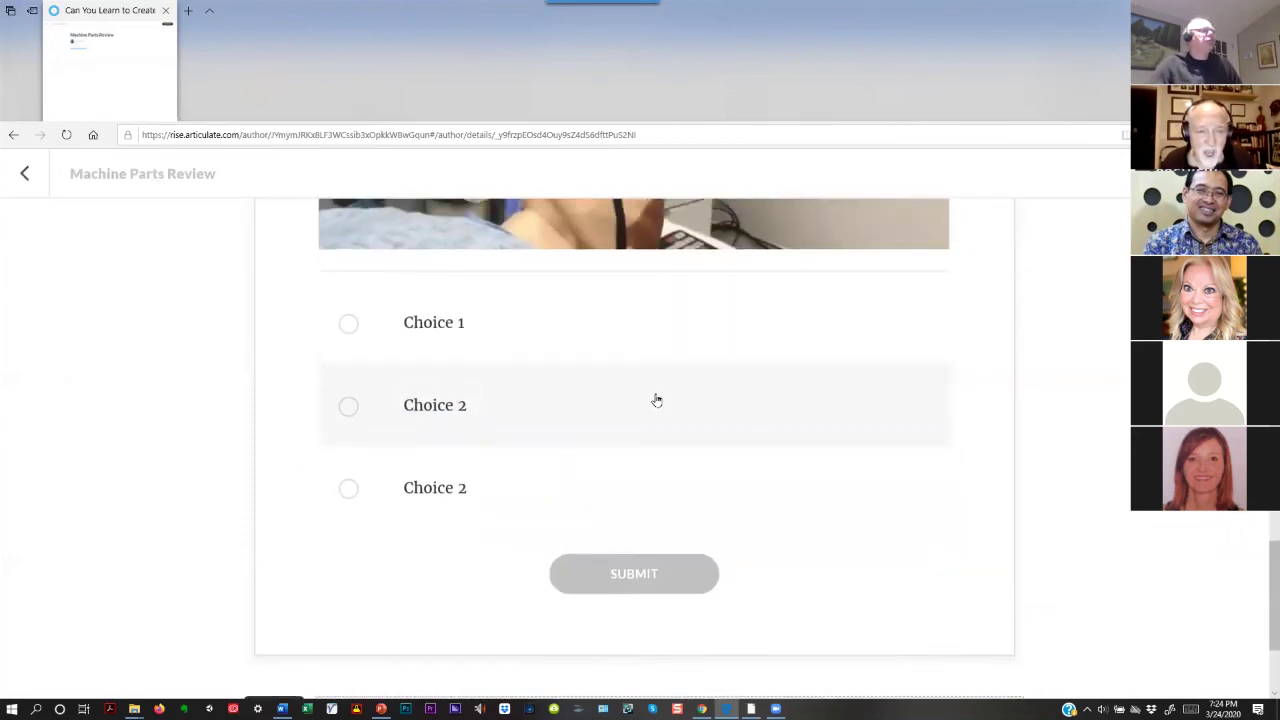
scroll(650, 398, "up", 3)
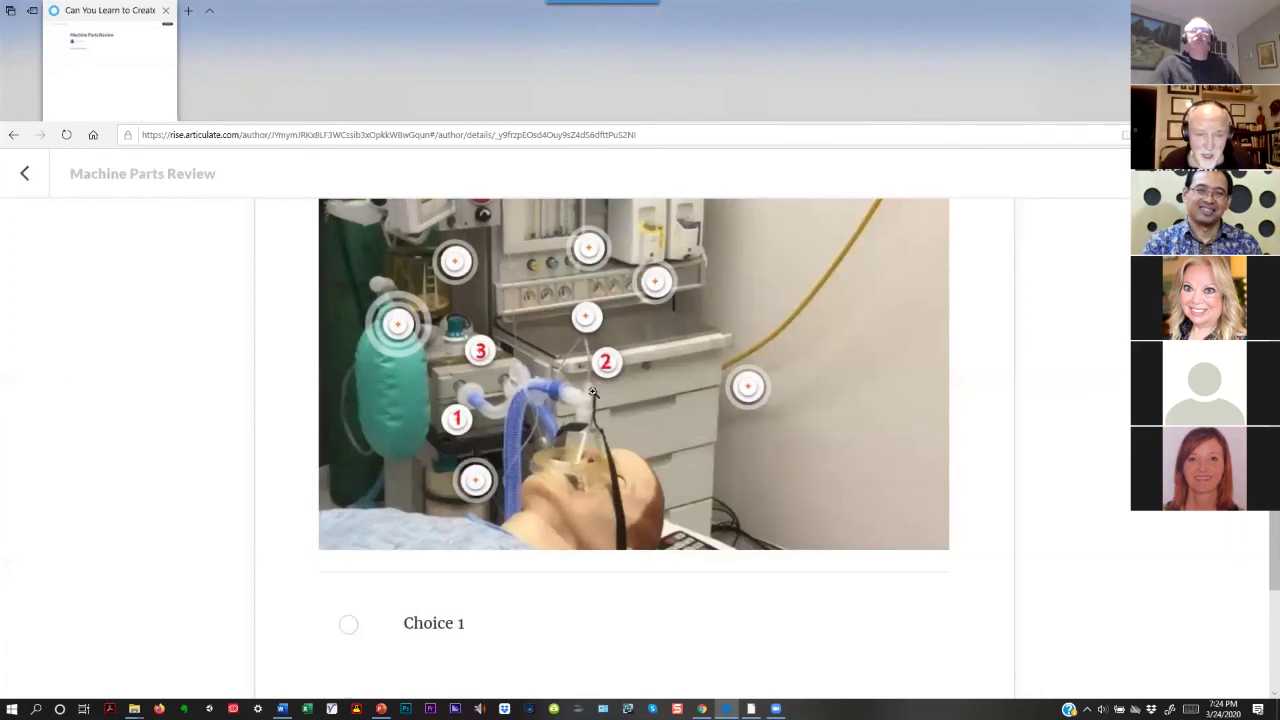
scroll(517, 500, "down", 2)
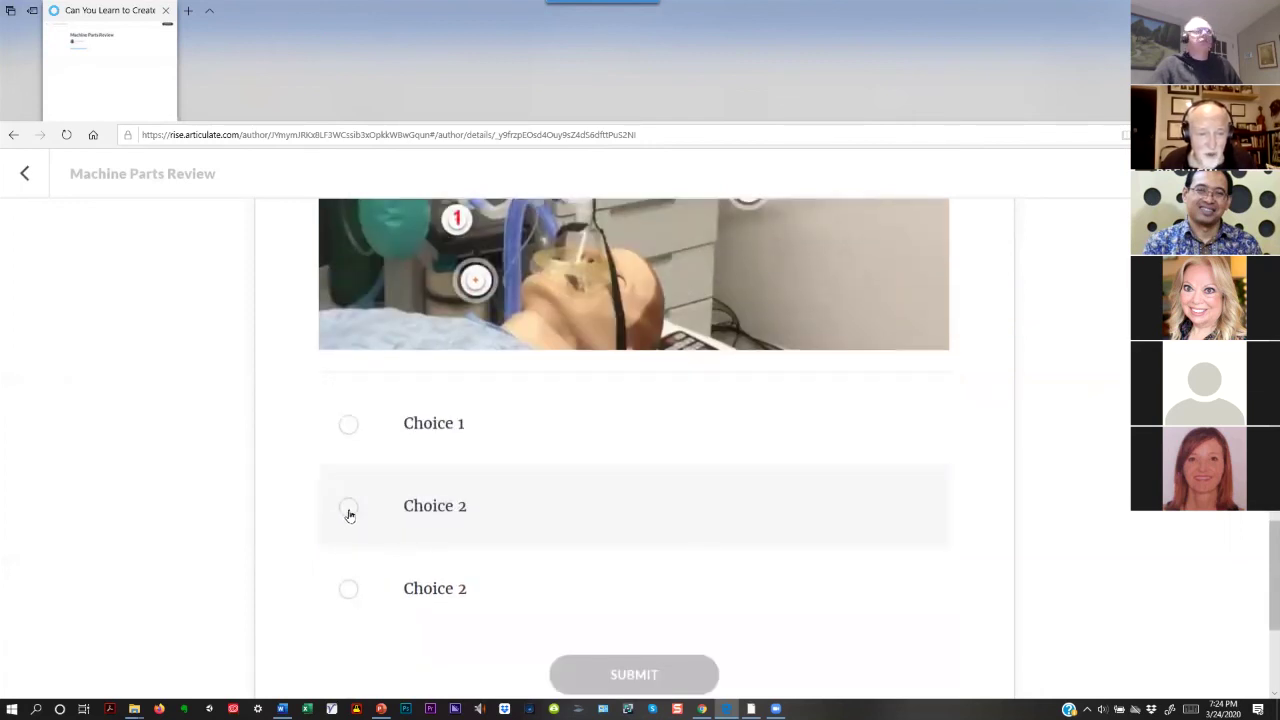
left_click(349, 512)
scroll(637, 518, "down", 2)
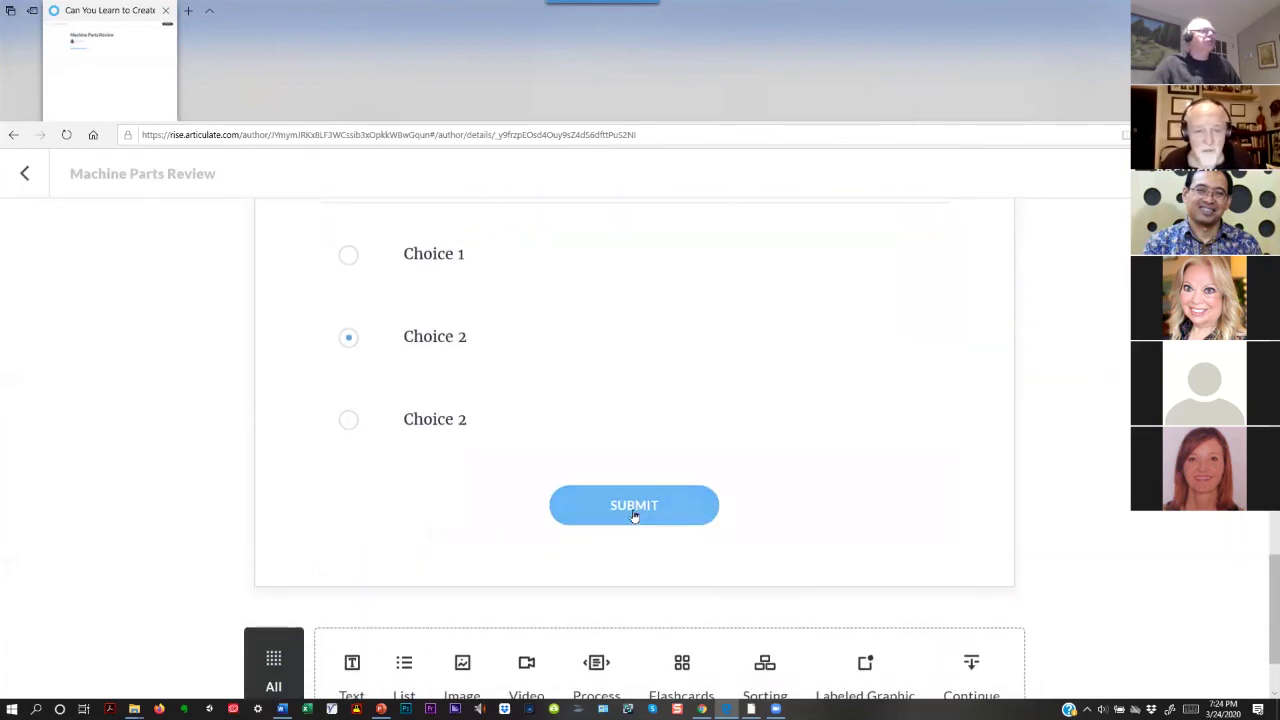
left_click(634, 514)
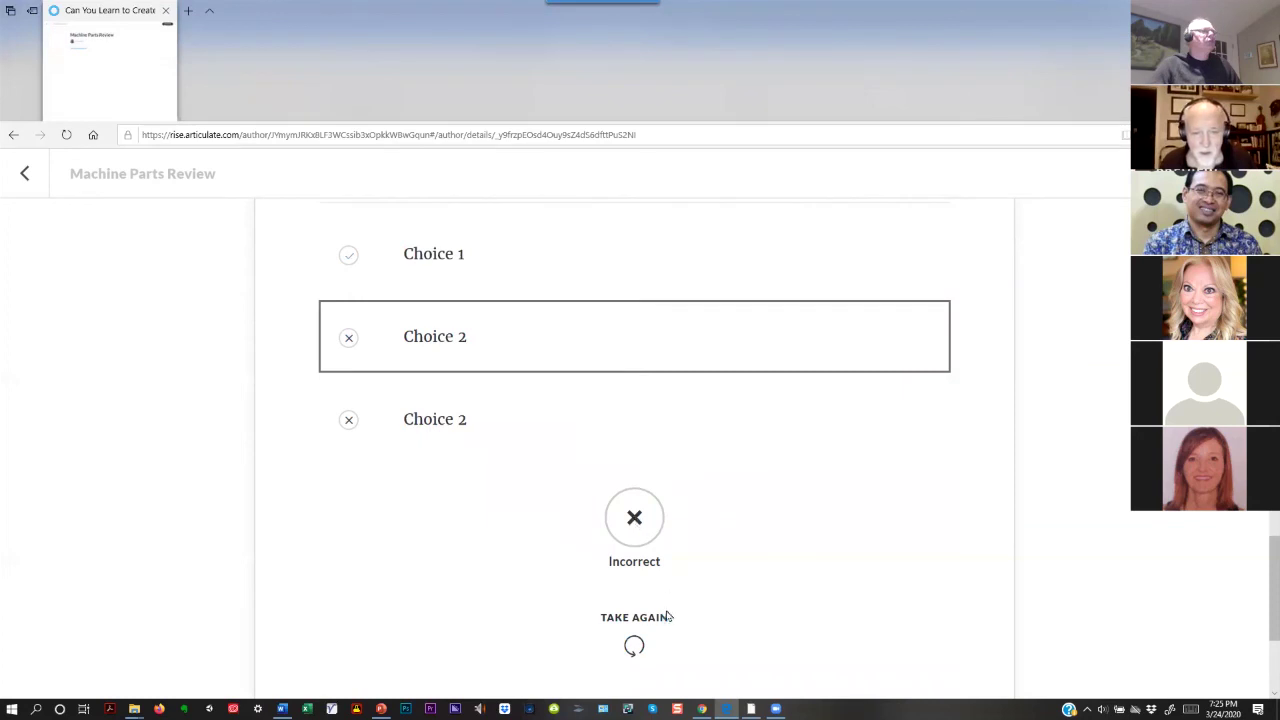
Retake the question with Choice 1 and confirm it's marked Correct.
left_click(632, 645)
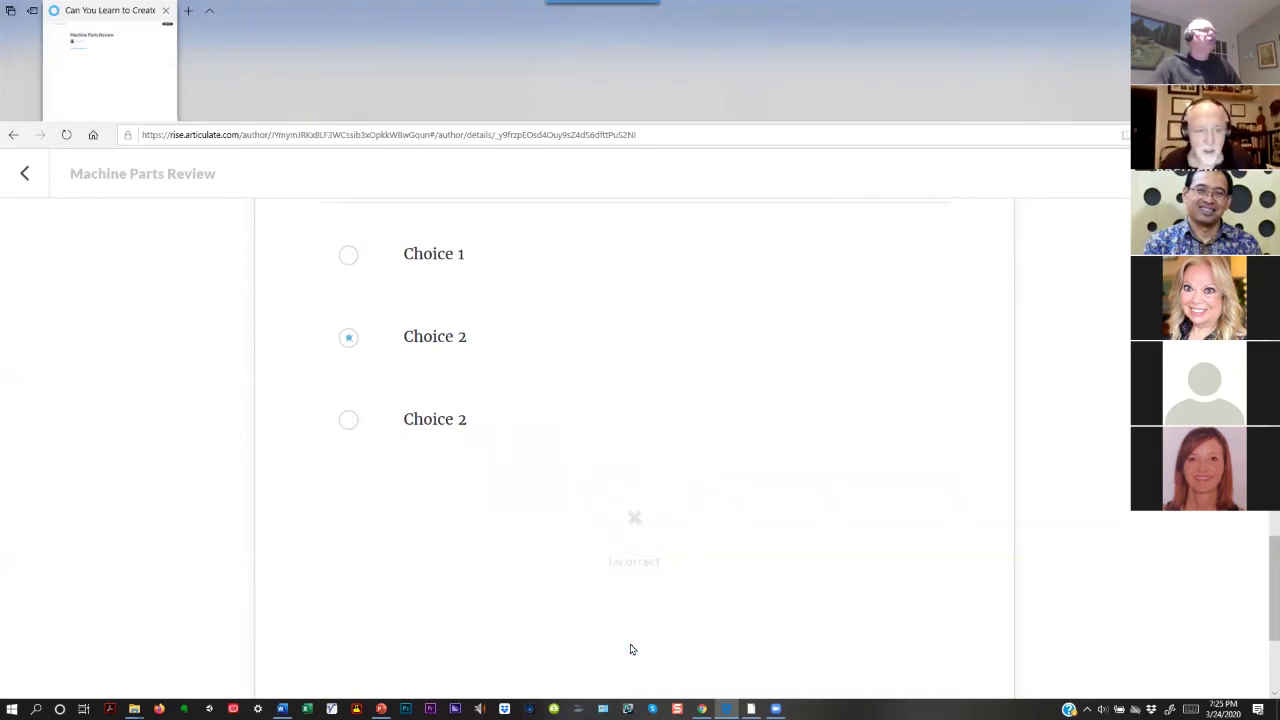
left_click(520, 254)
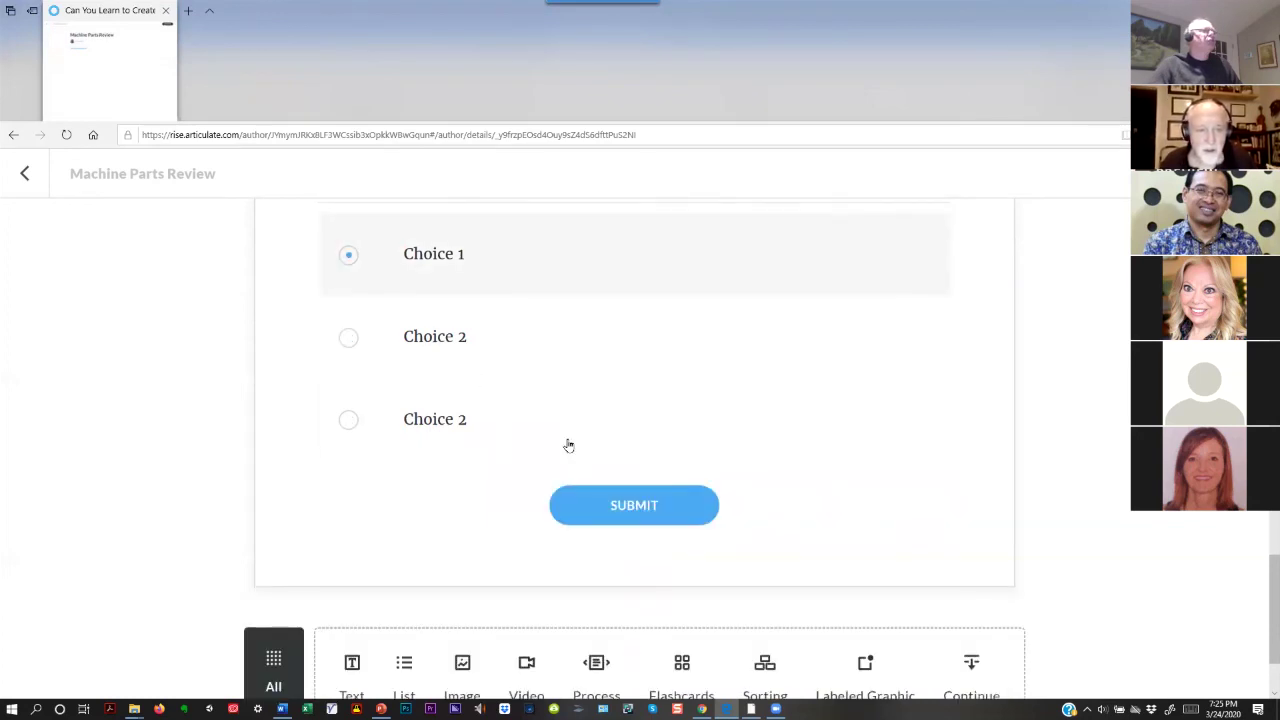
left_click(655, 506)
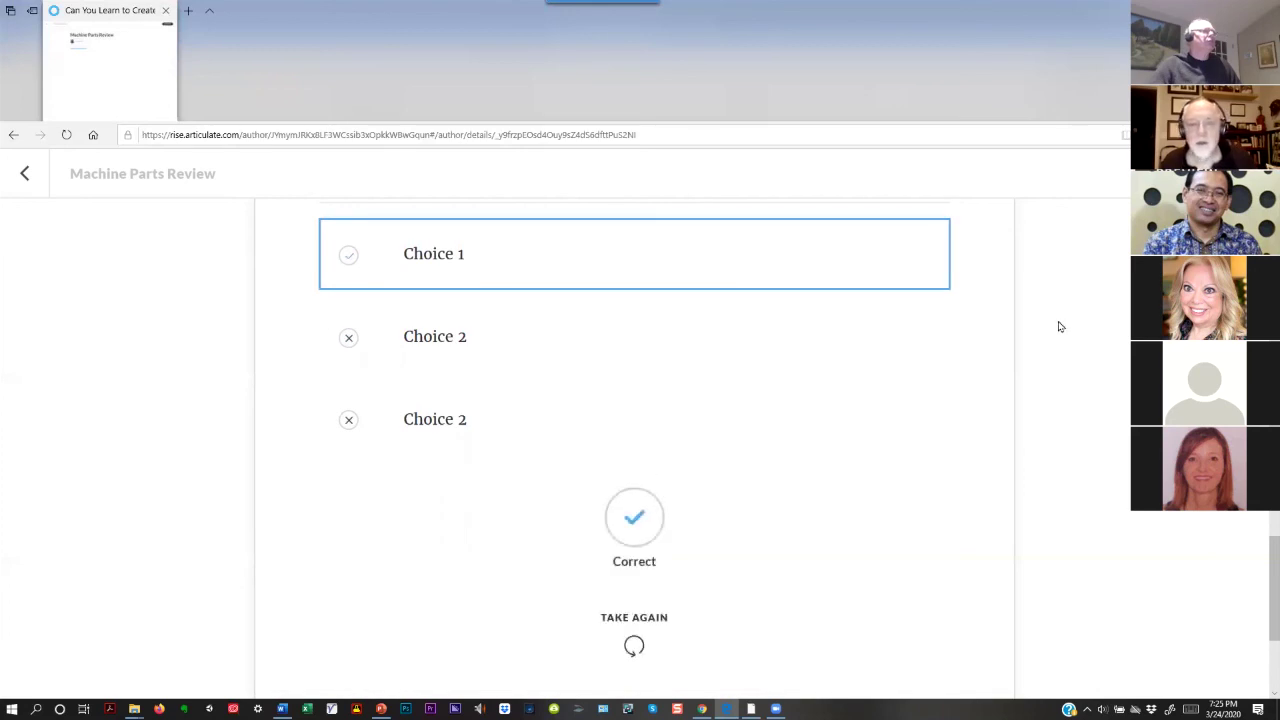
scroll(1057, 325, "up", 3)
scroll(1057, 325, "up", 4)
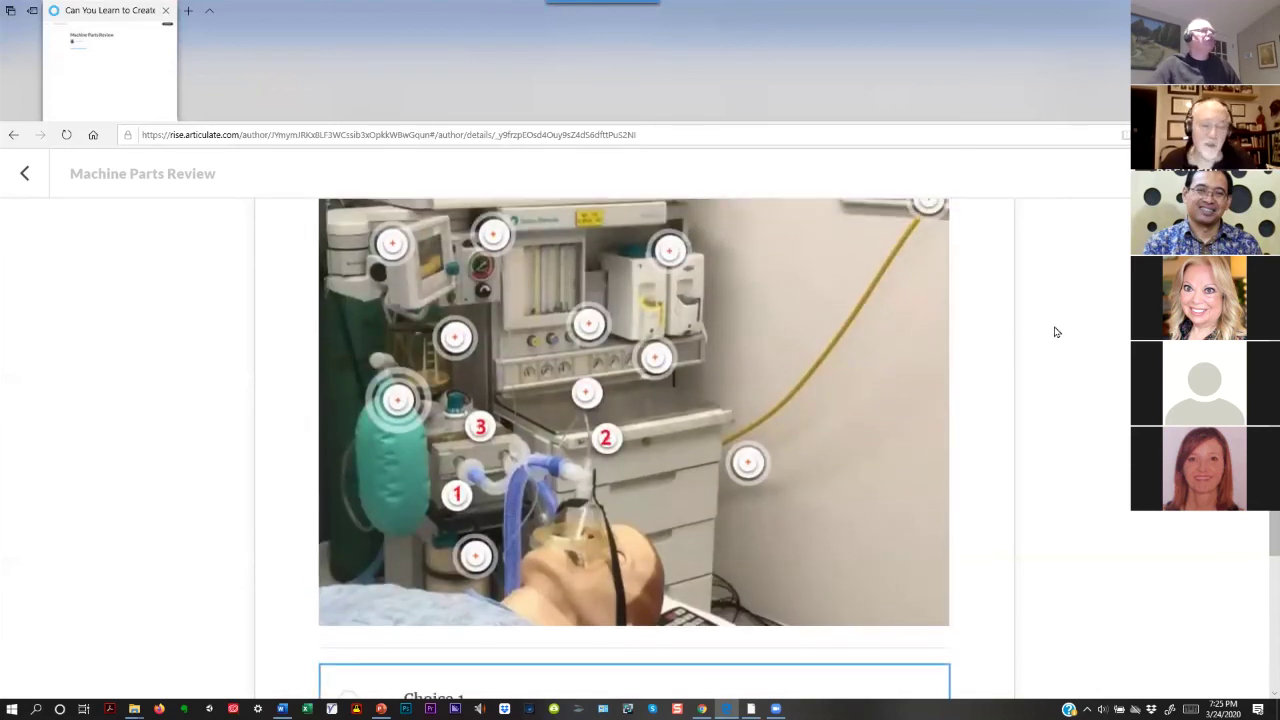
scroll(1053, 334, "down", 8)
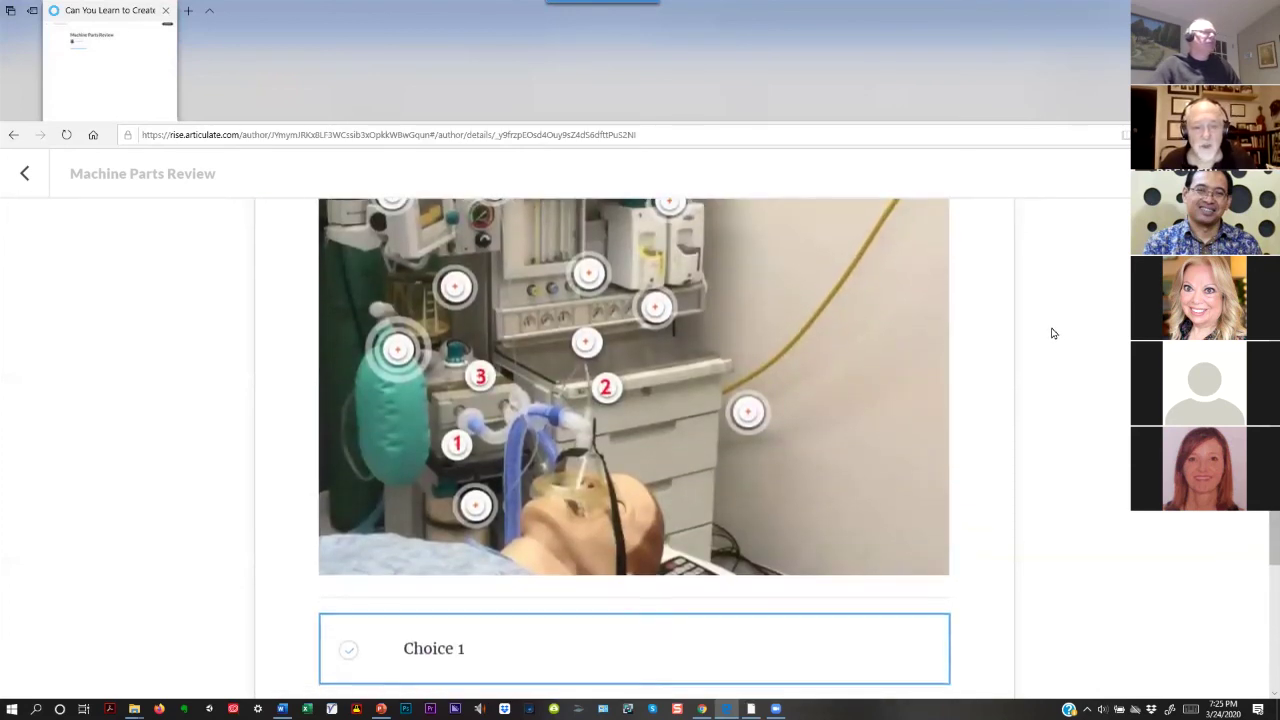
scroll(1055, 334, "down", 2)
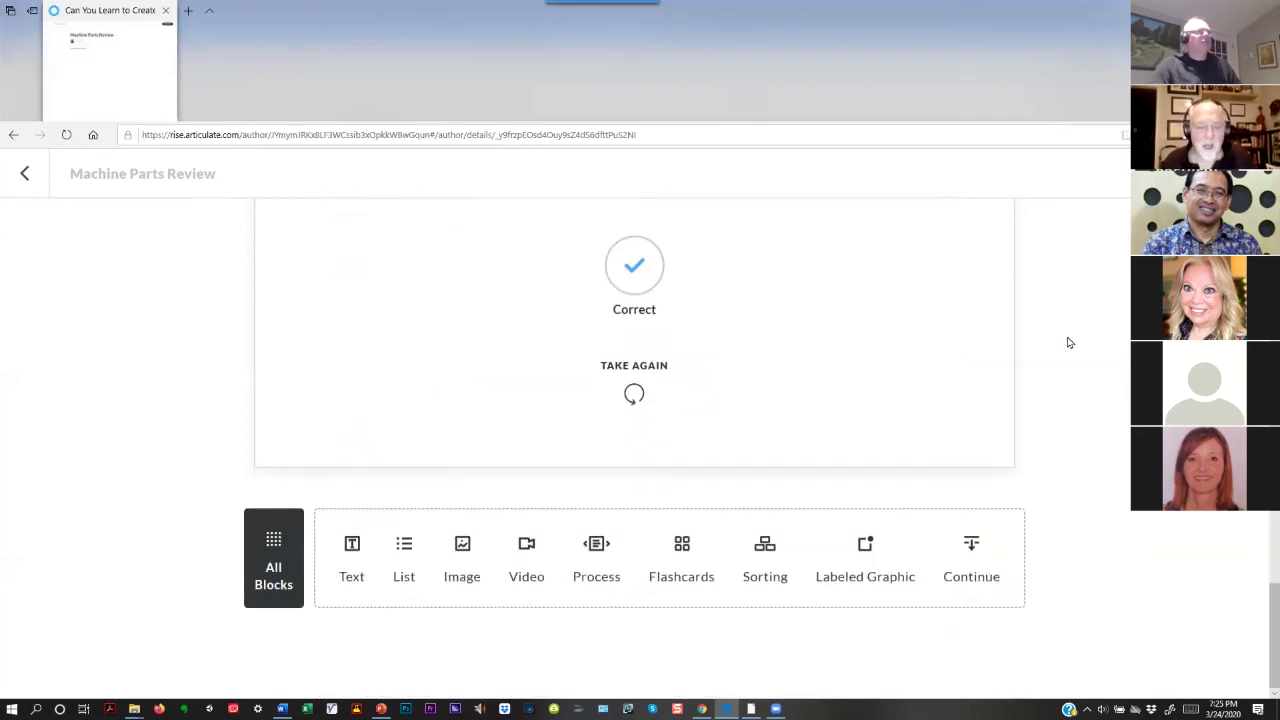
scroll(1068, 343, "up", 7)
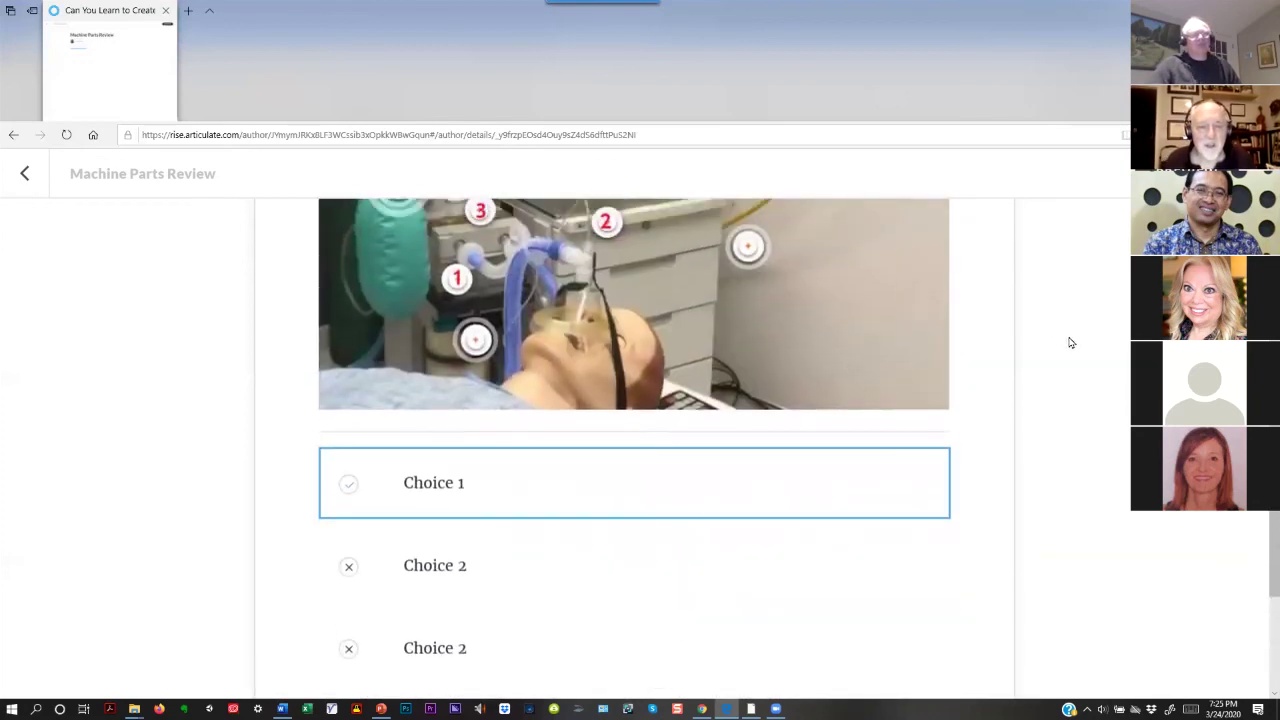
scroll(1055, 353, "up", 2)
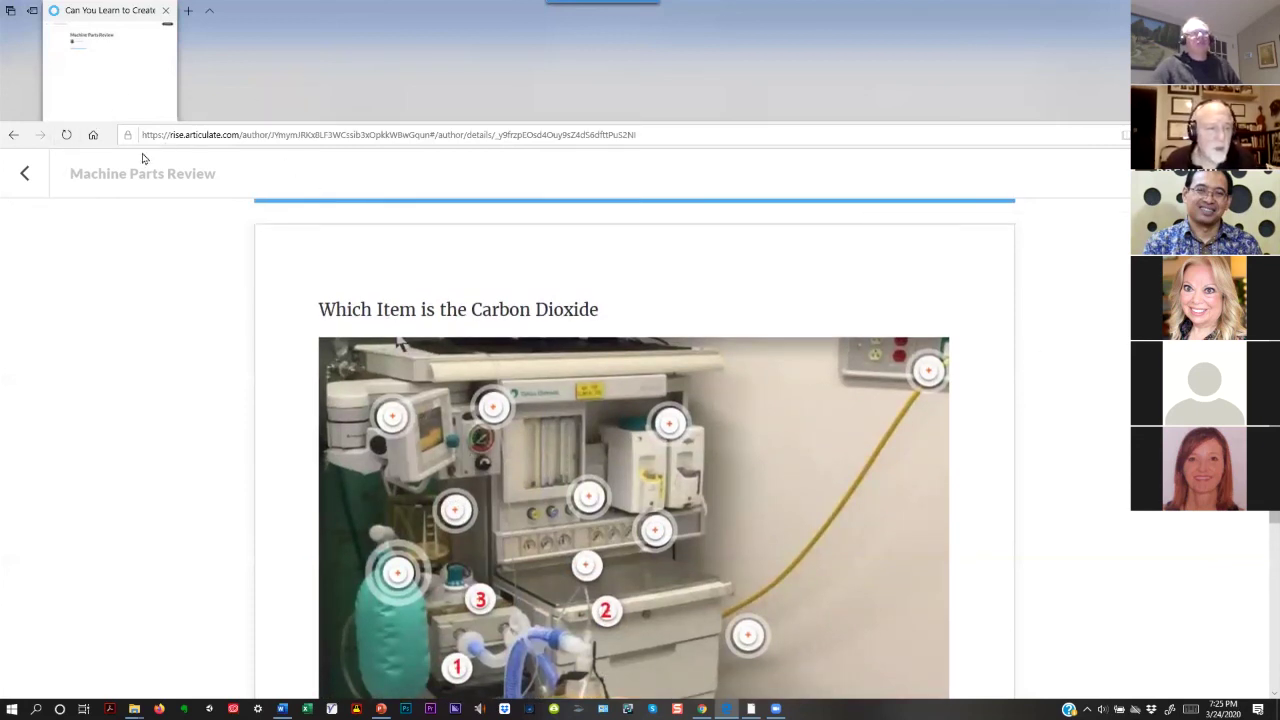
scroll(687, 273, "down", 9)
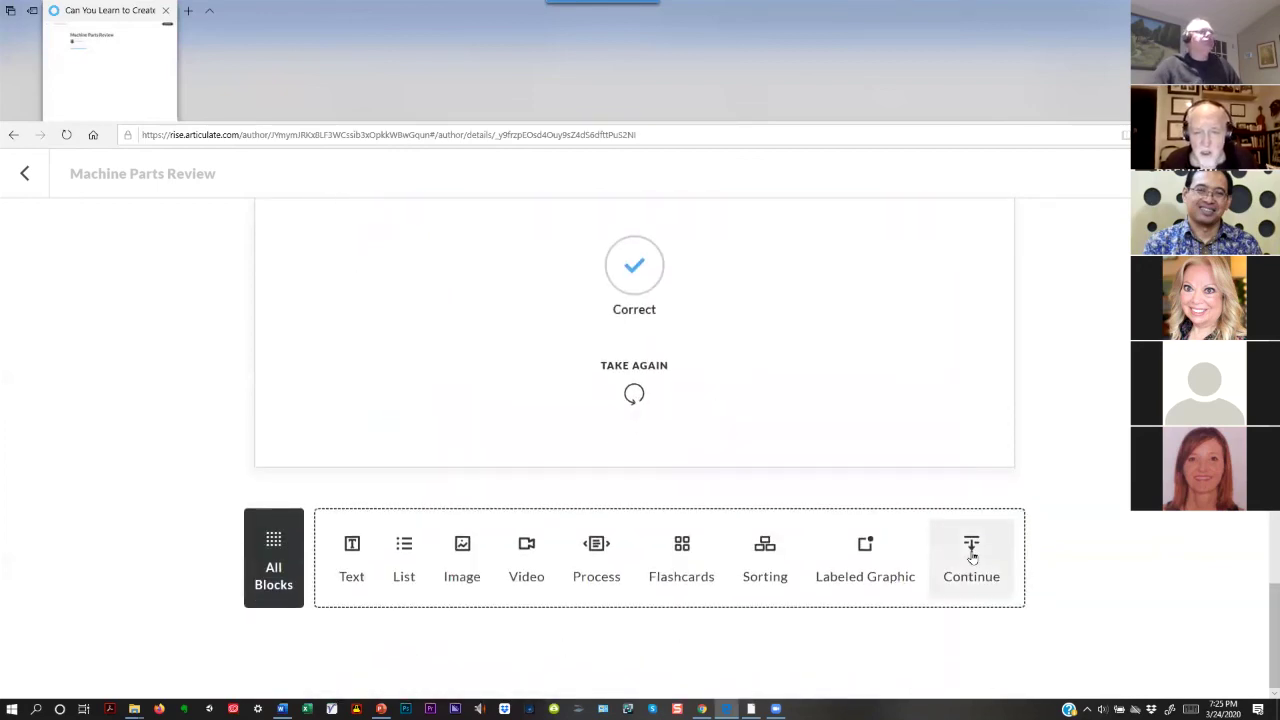
Add a Continue divider below the Carbon Dioxide question and open the full block library.
left_click(973, 558)
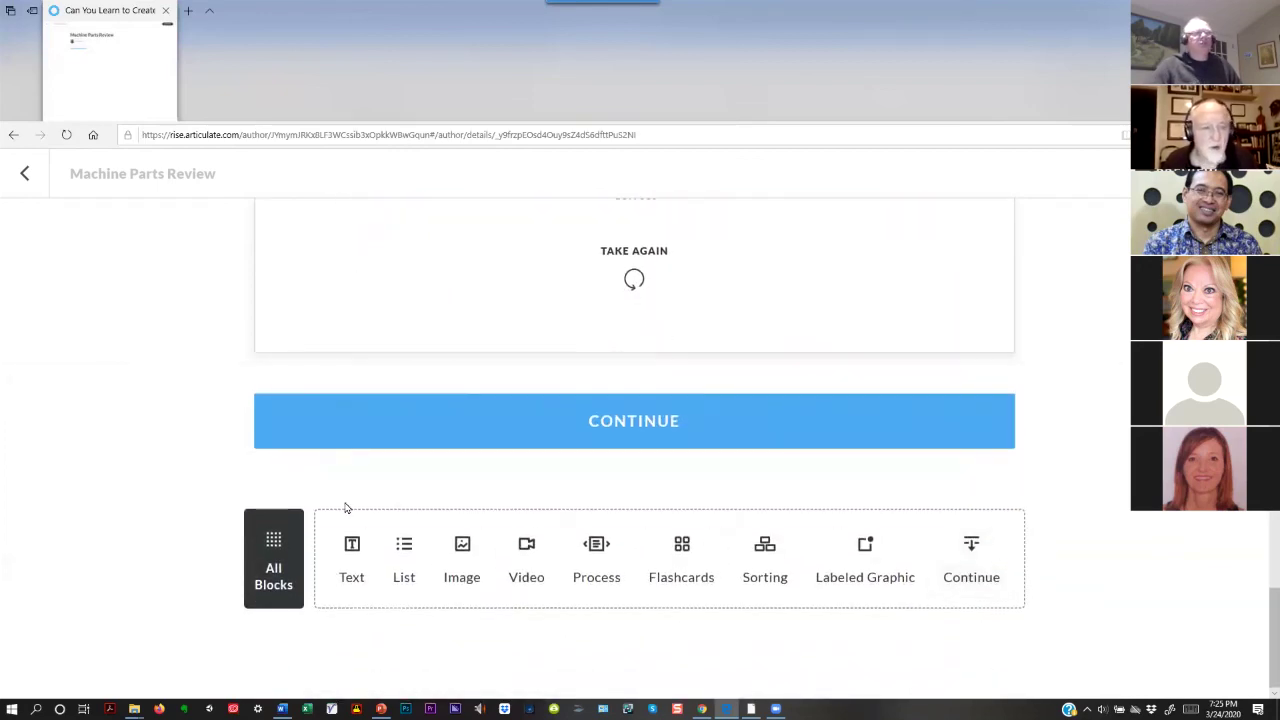
left_click(270, 557)
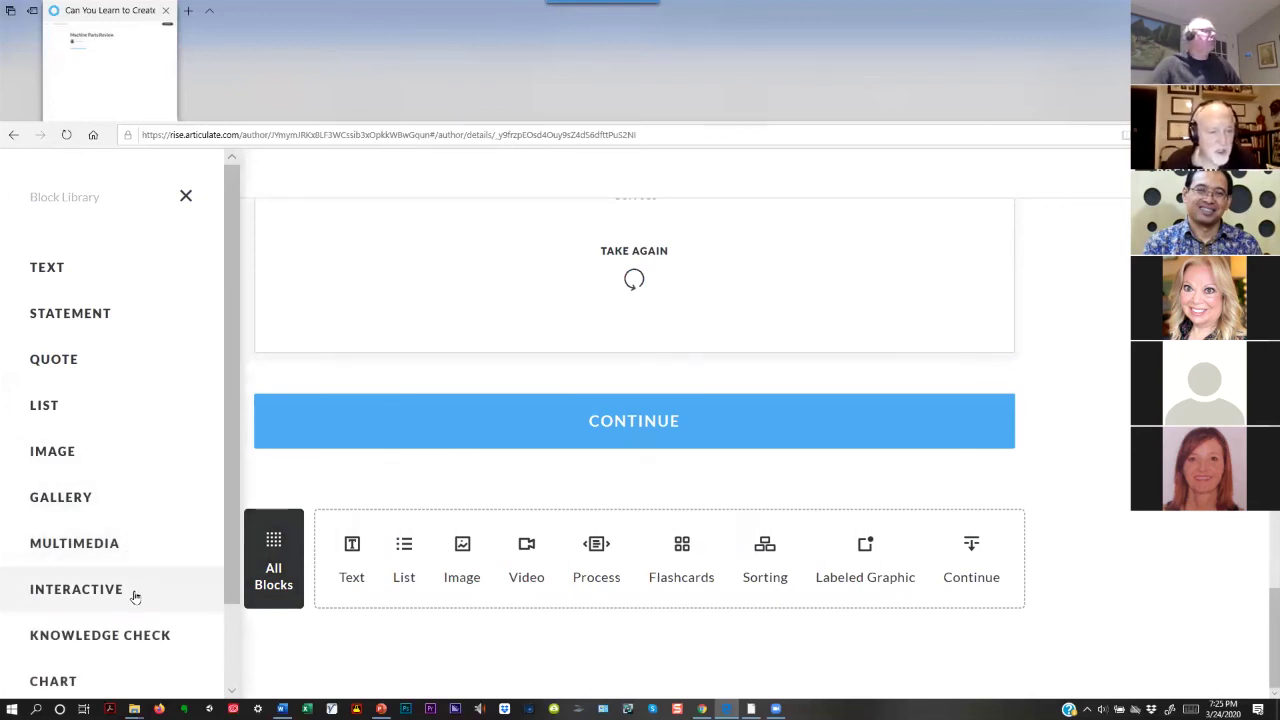
Browse Block Templates, including Multiple Choice 082919 and Main 1 through Main 4.
scroll(124, 598, "down", 1)
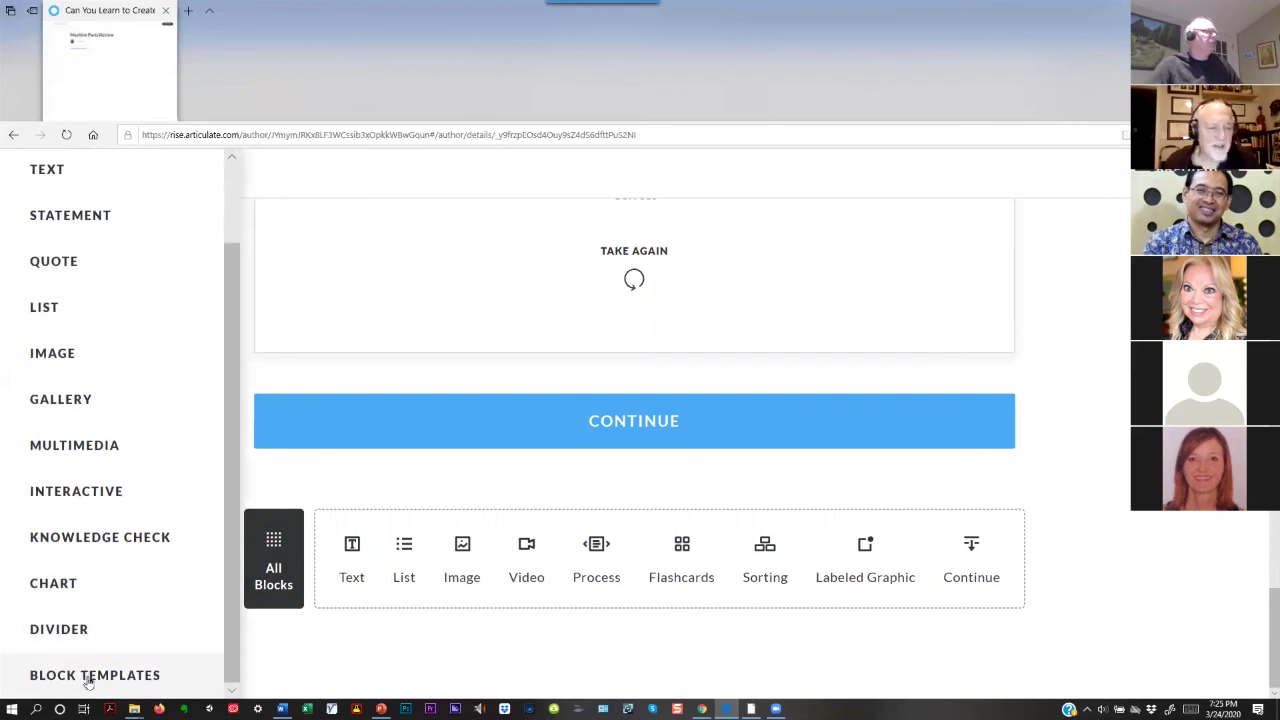
left_click(88, 677)
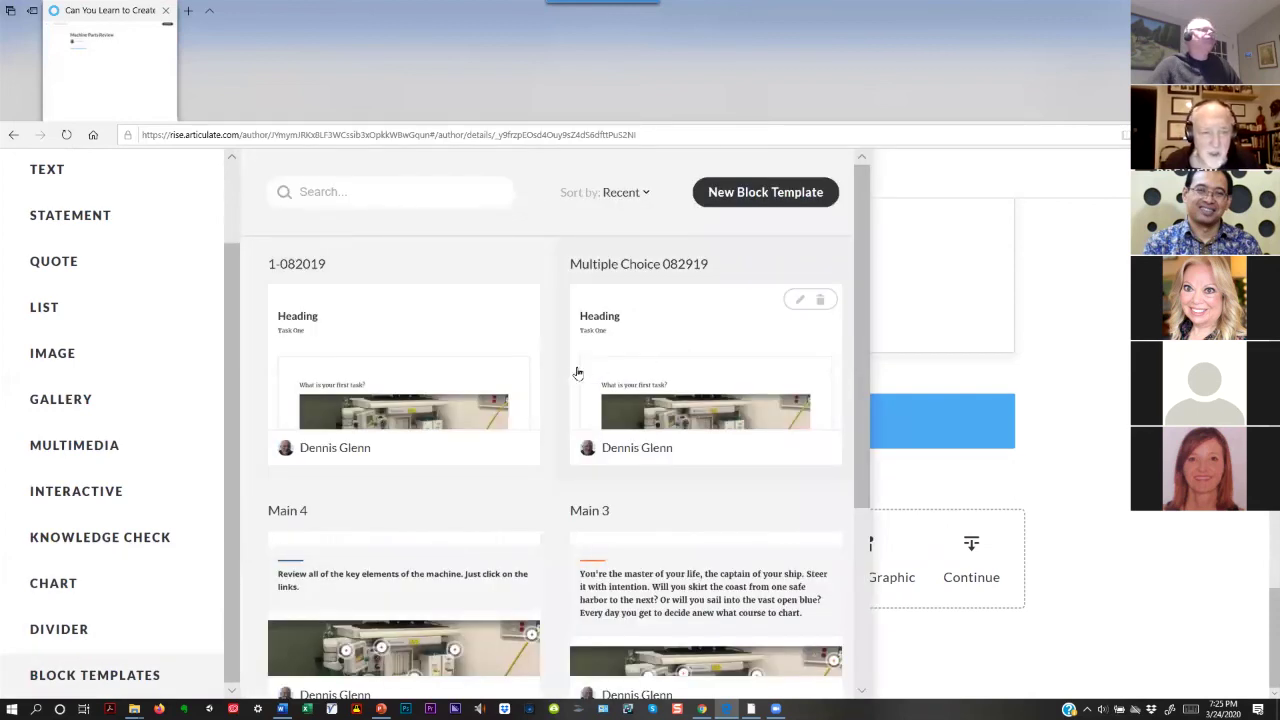
scroll(567, 380, "down", 3)
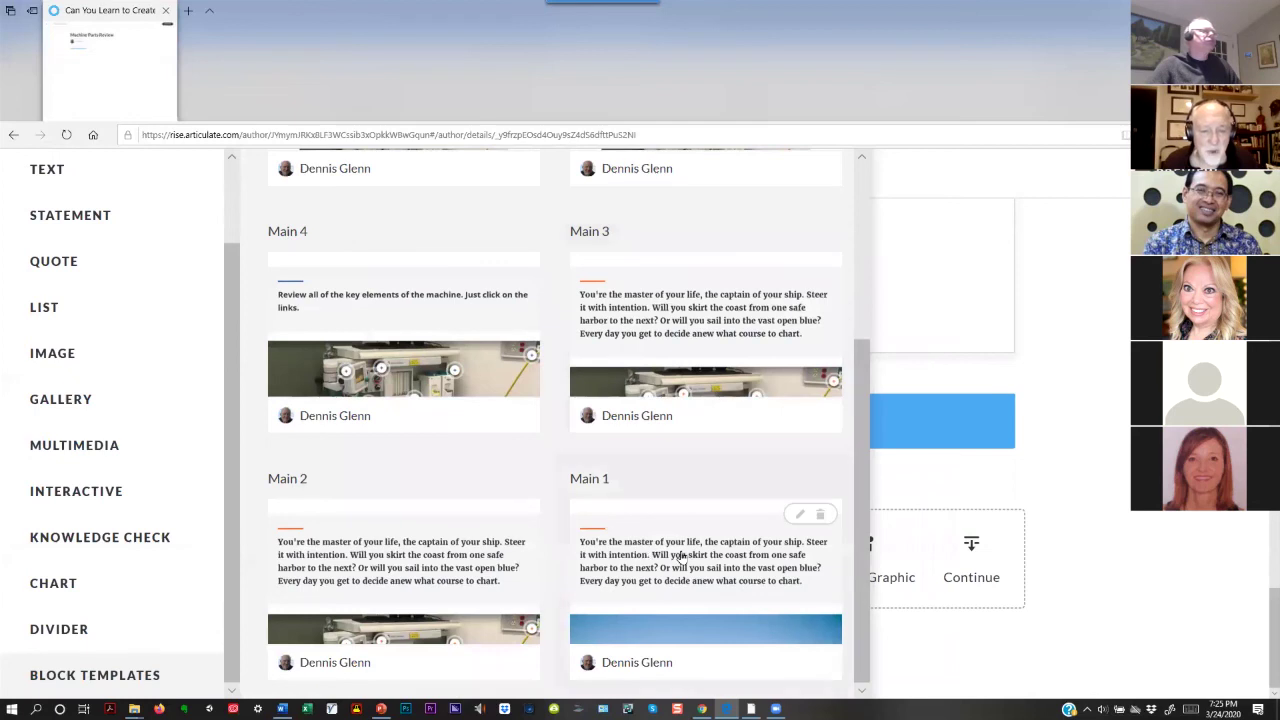
scroll(676, 557, "up", 3)
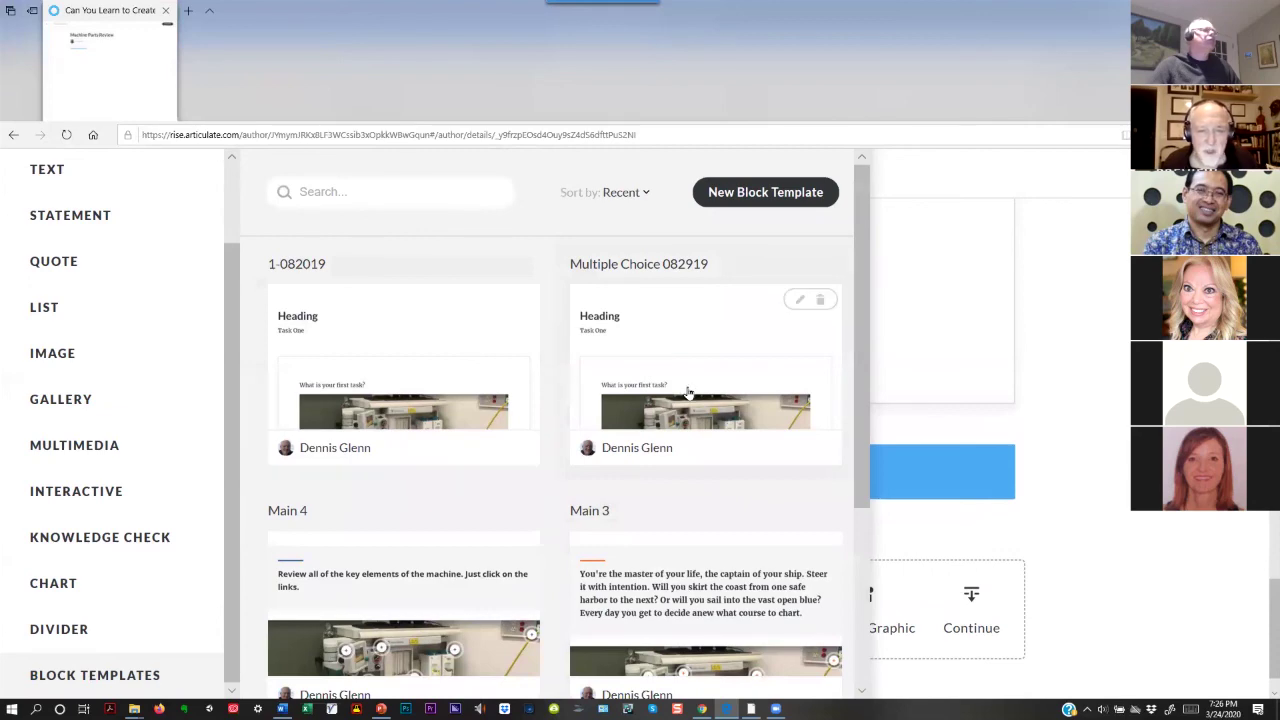
scroll(686, 394, "down", 3)
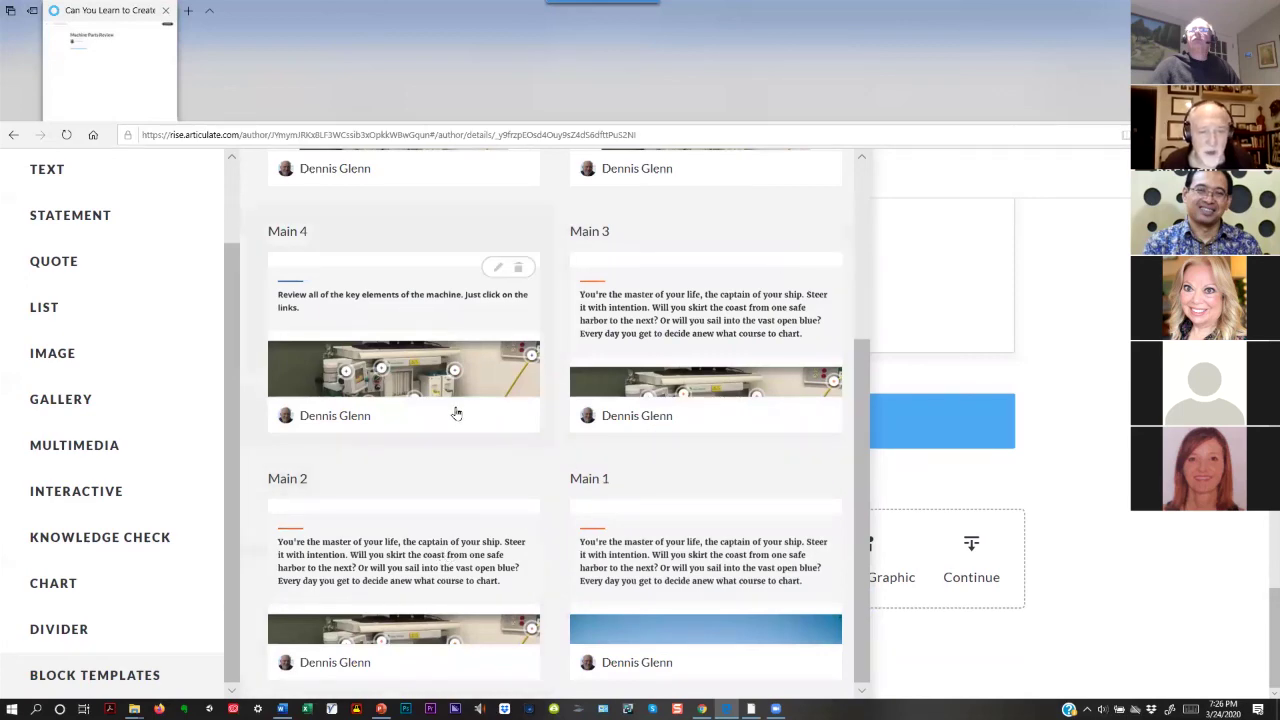
scroll(455, 415, "up", 3)
scroll(465, 427, "down", 3)
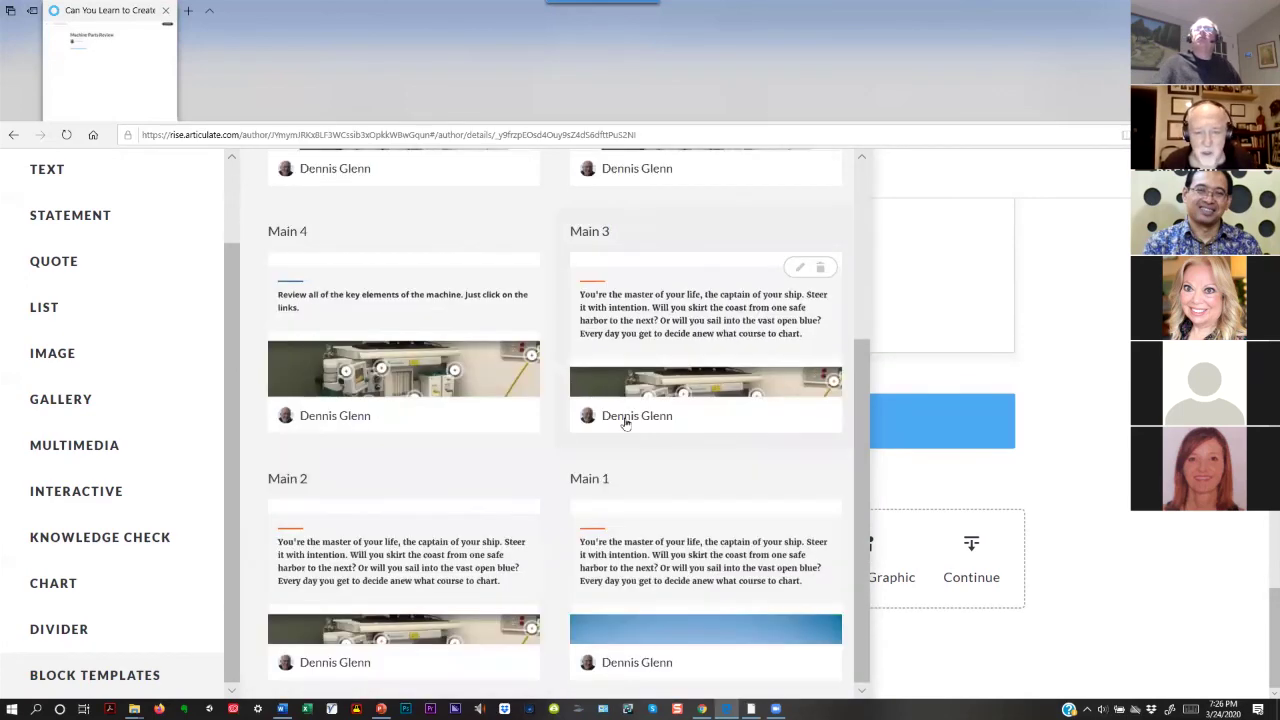
Insert the Main 1 template with the ship-captain quote and hot-air-balloon image.
left_click(676, 585)
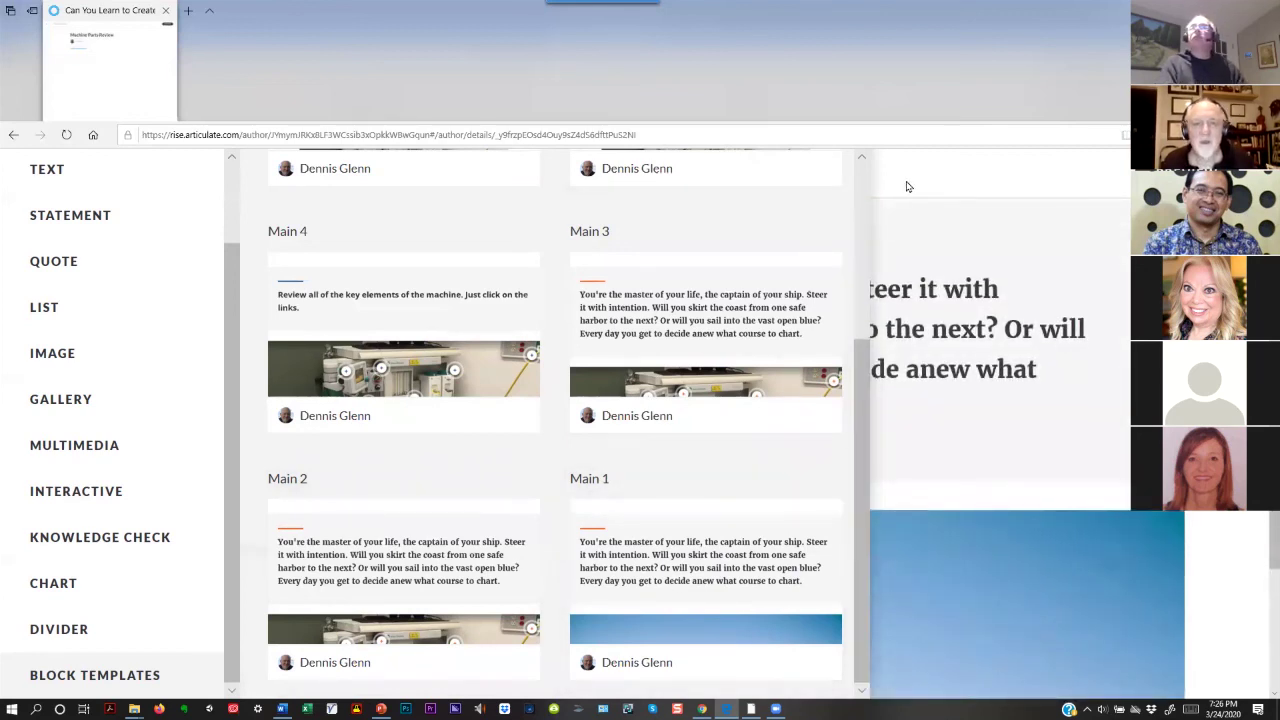
scroll(215, 303, "up", 2)
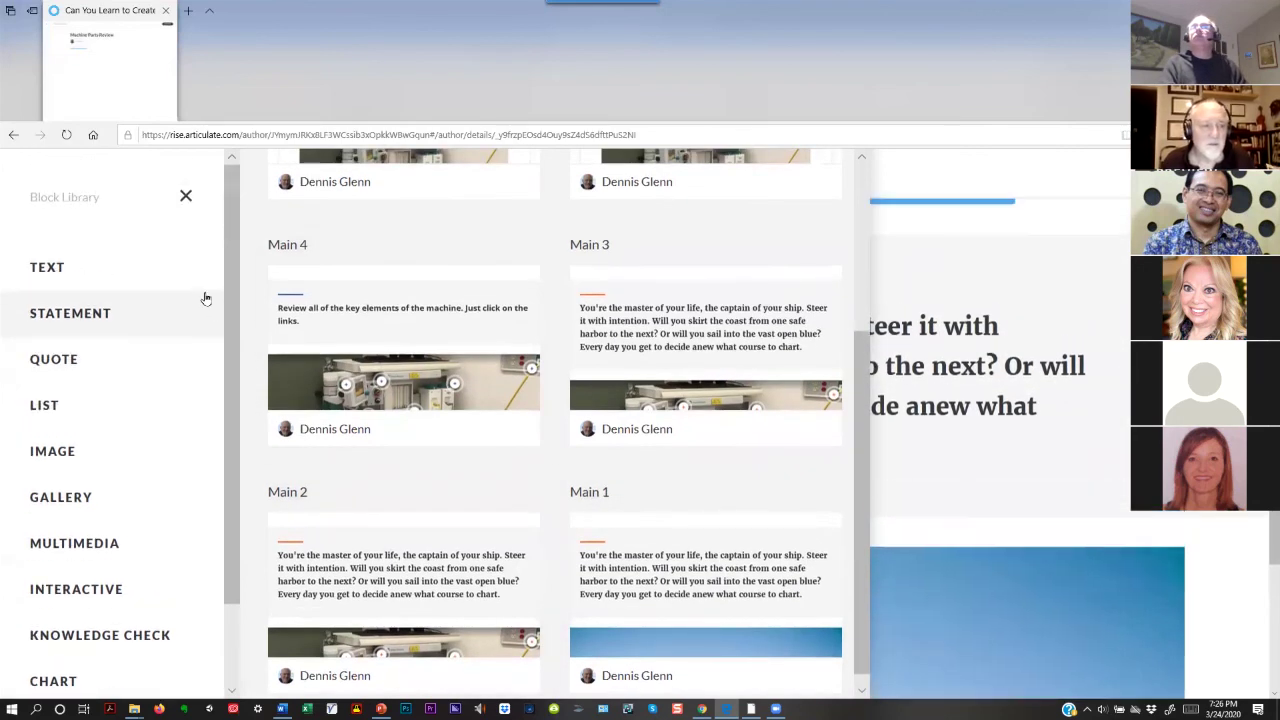
left_click(186, 197)
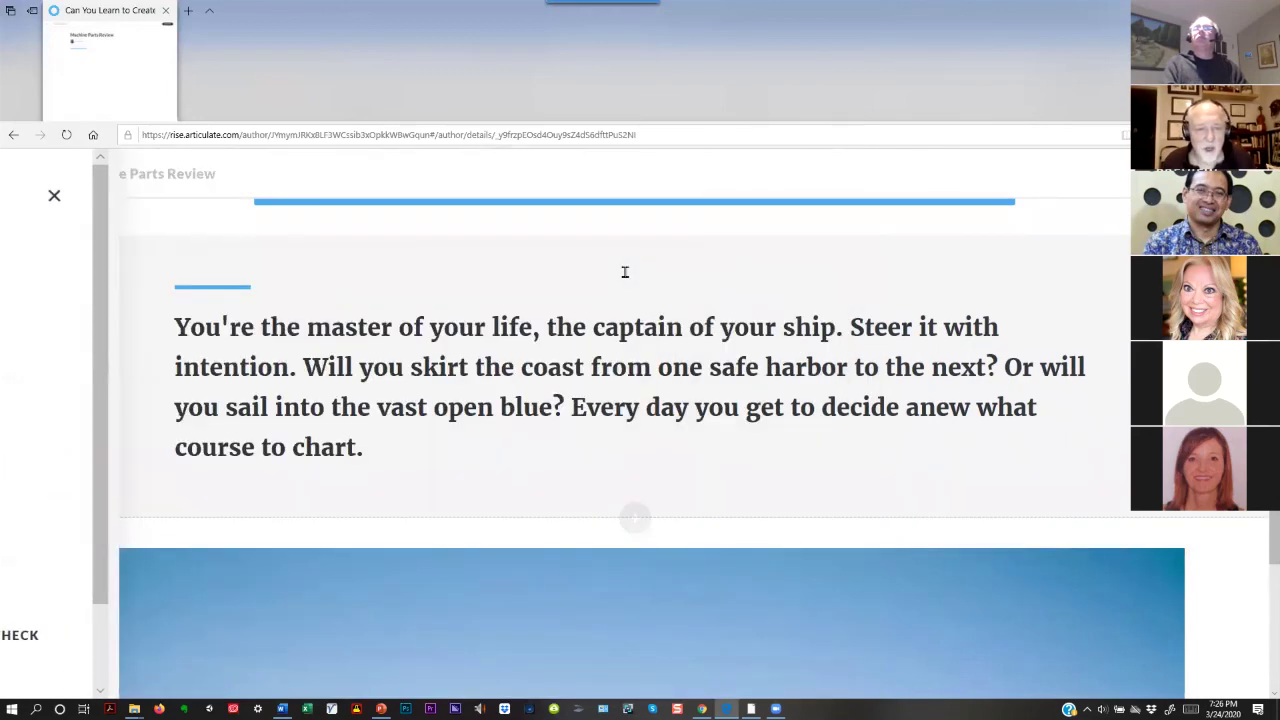
scroll(810, 368, "down", 5)
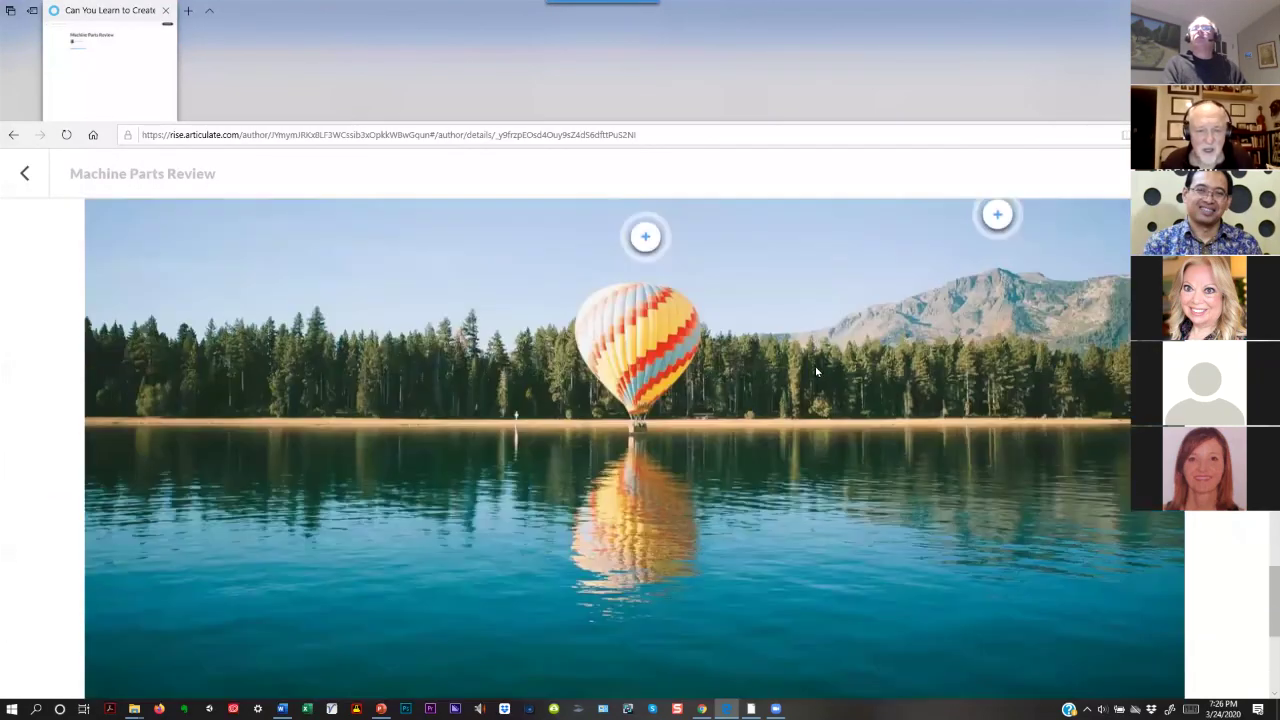
scroll(814, 371, "up", 1)
scroll(816, 370, "up", 4)
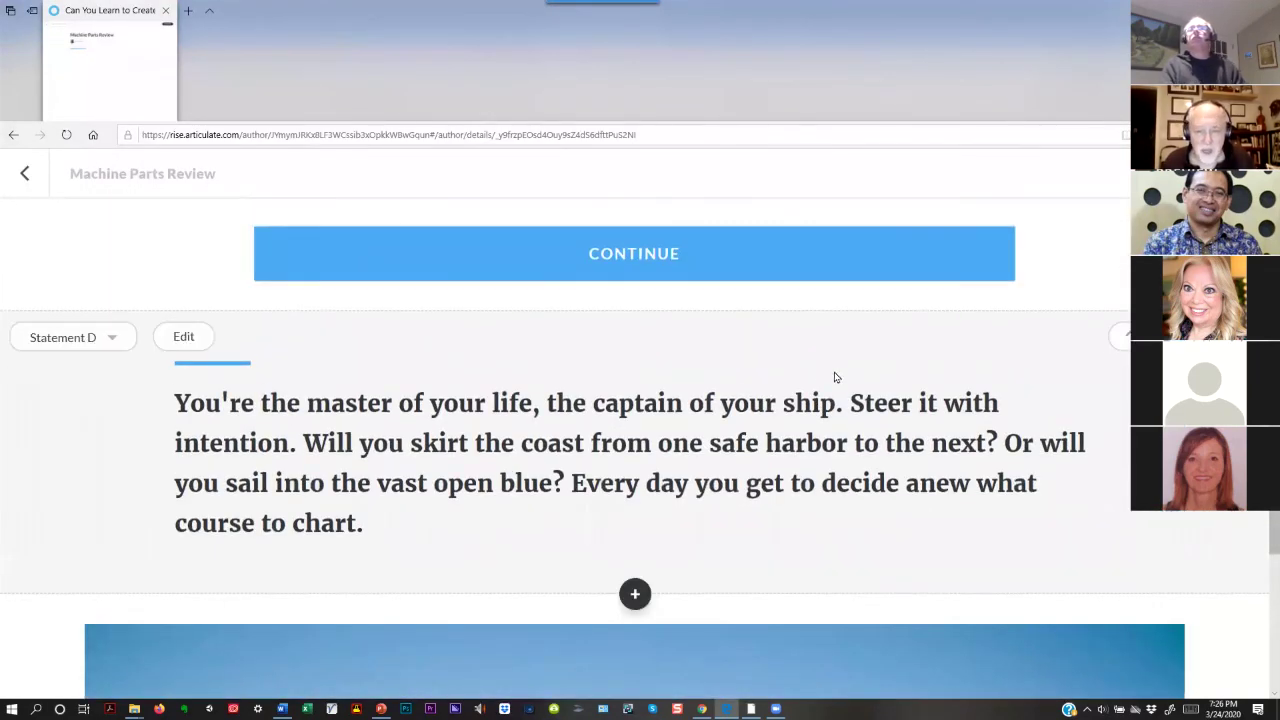
scroll(600, 495, "down", 4)
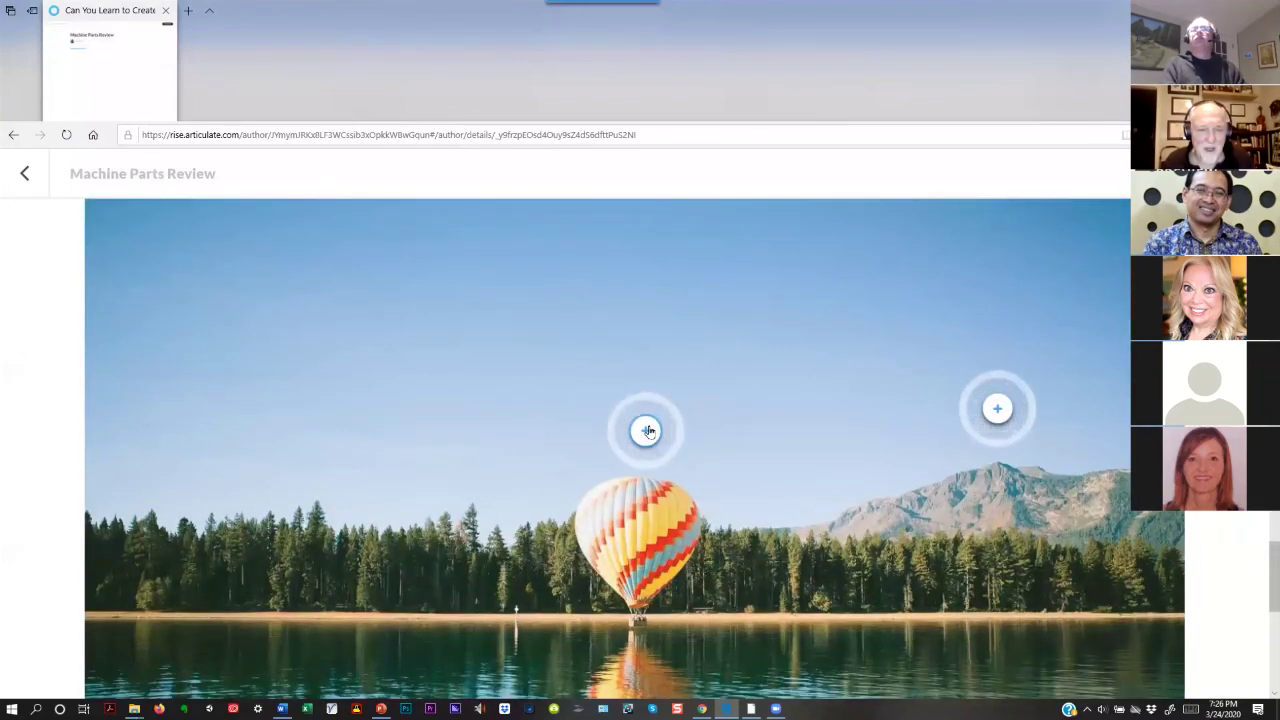
Test the balloon image's Item 1 and Item 2 hotspot popups.
left_click(646, 430)
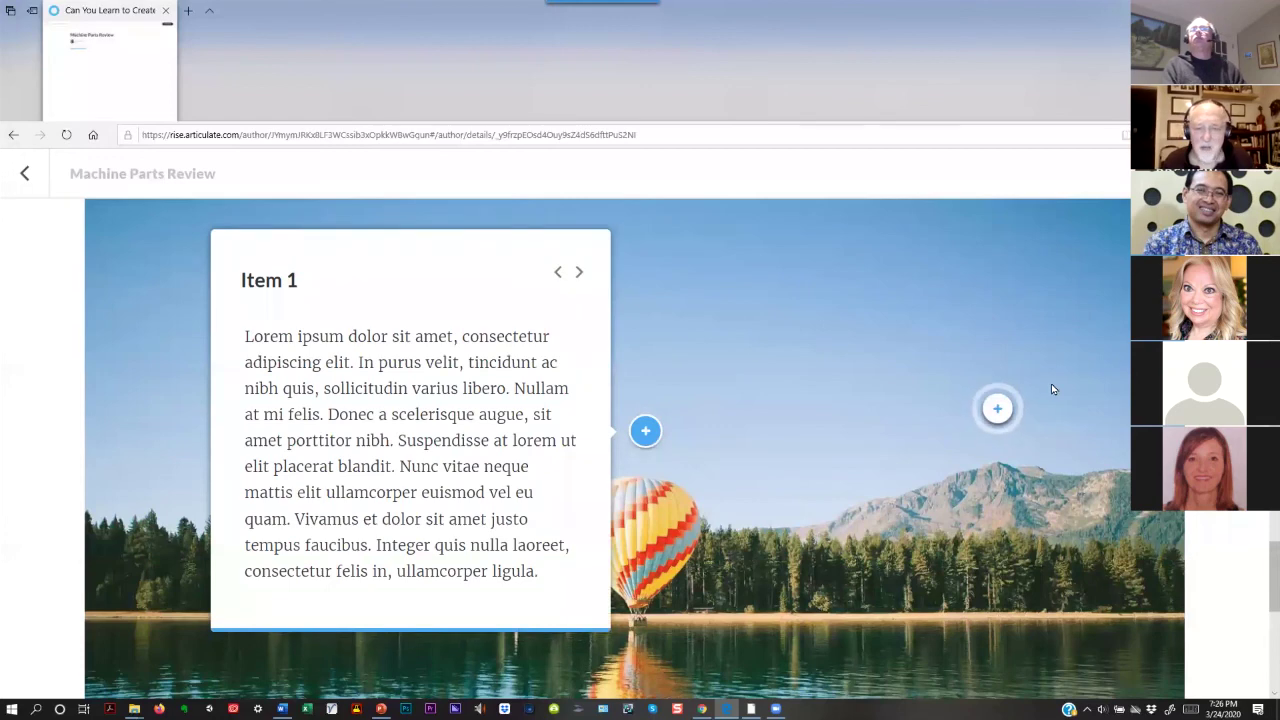
left_click(988, 420)
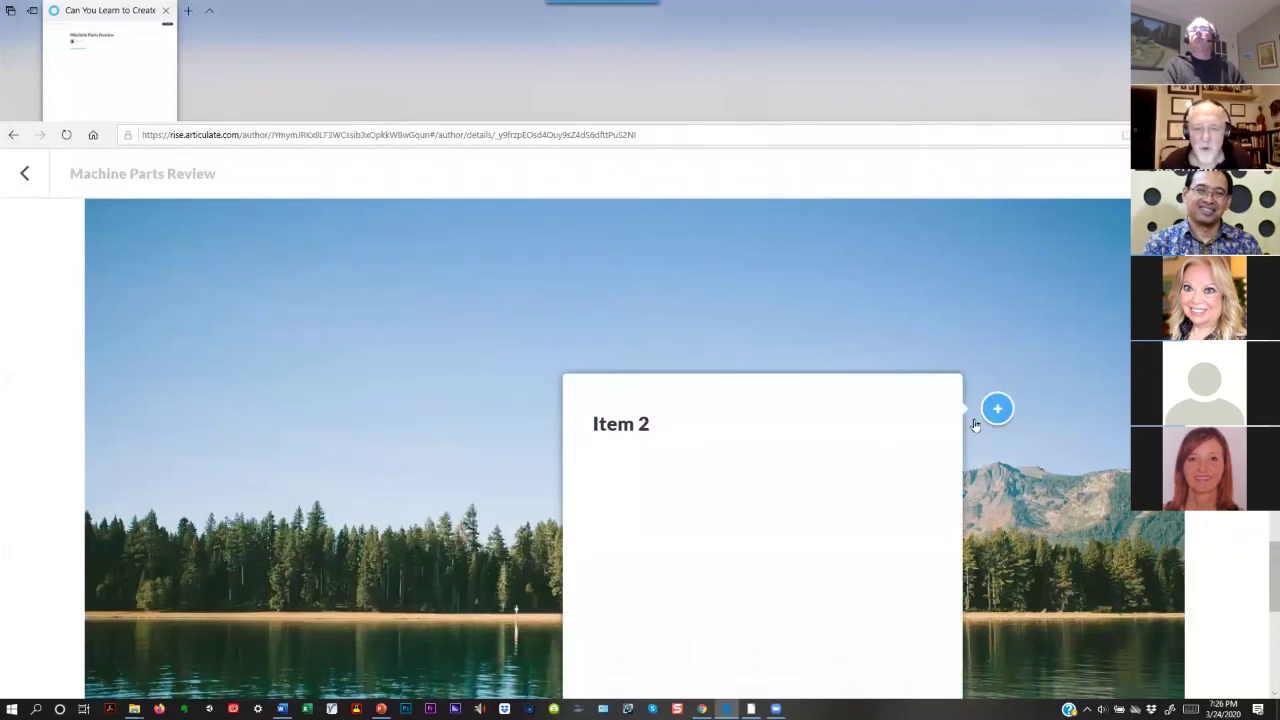
left_click(461, 358)
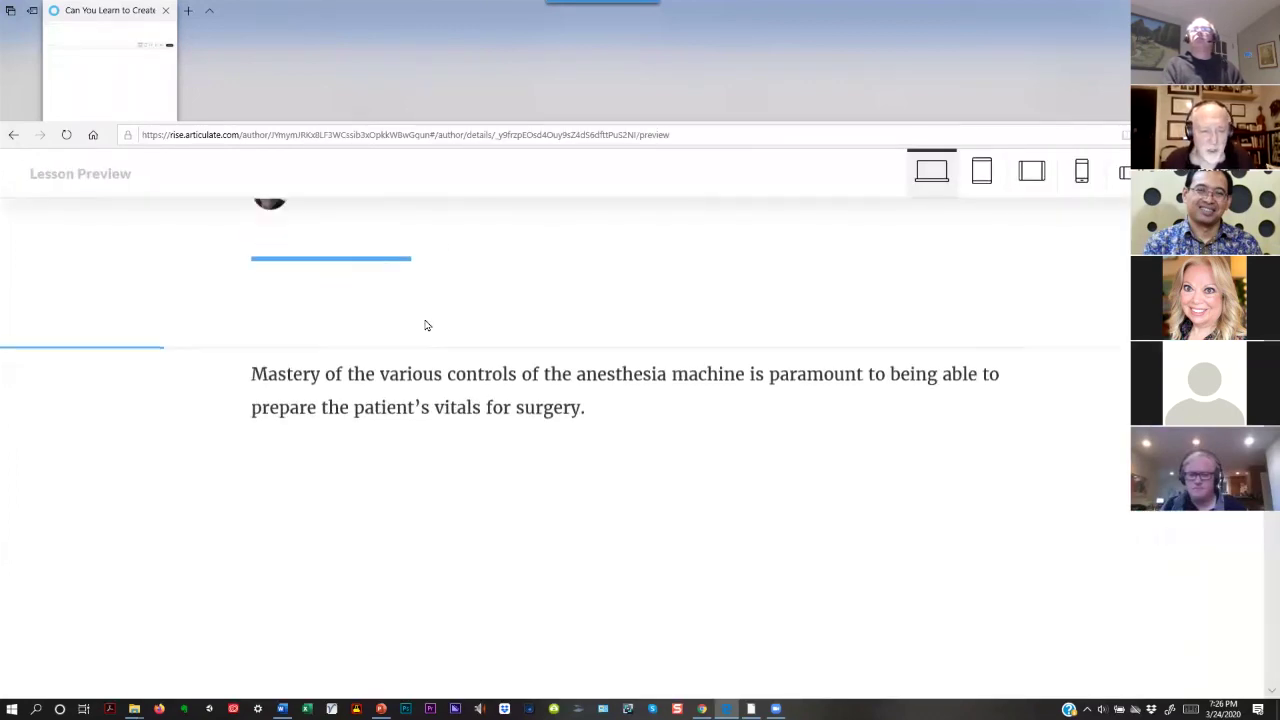
scroll(426, 322, "up", 2)
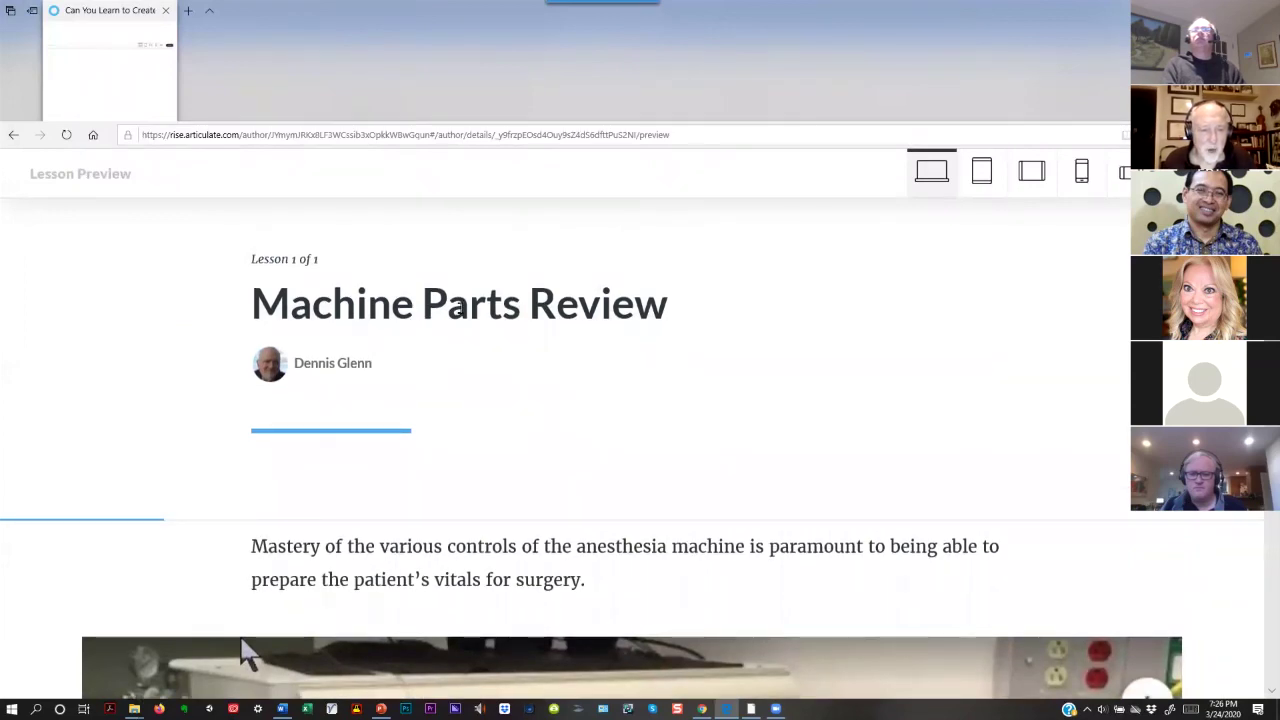
scroll(456, 309, "down", 3)
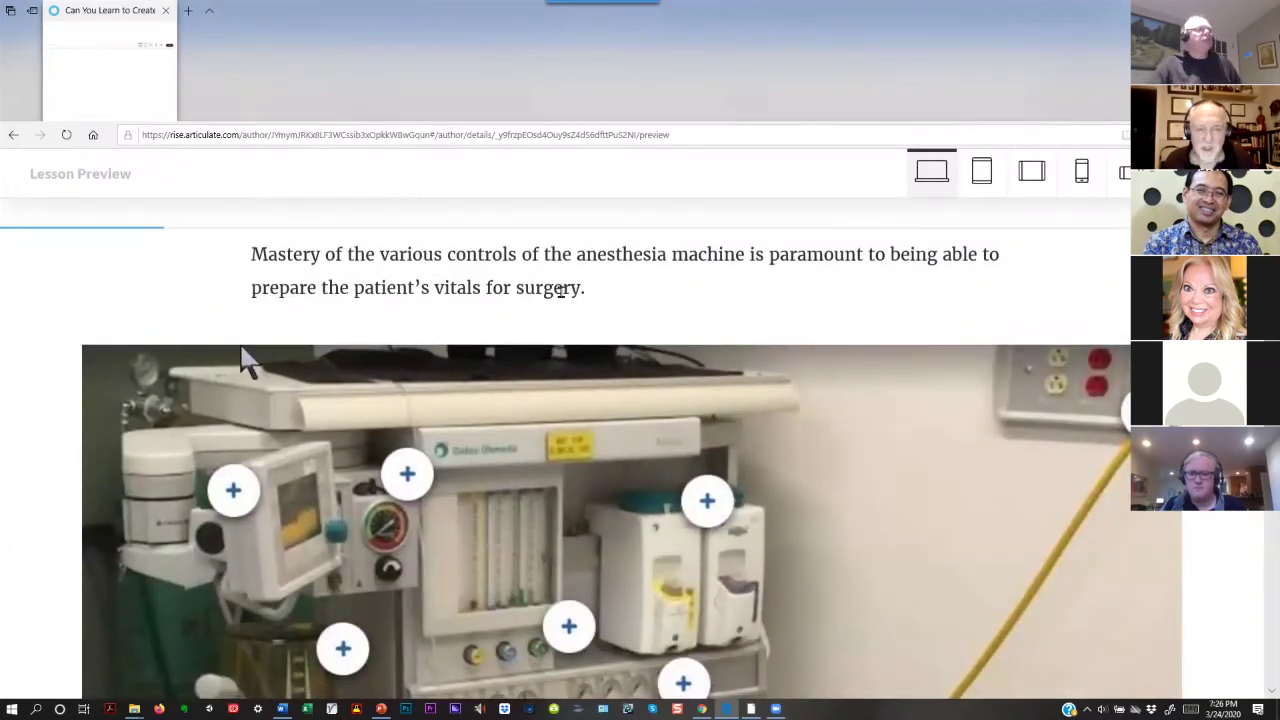
scroll(618, 288, "down", 3)
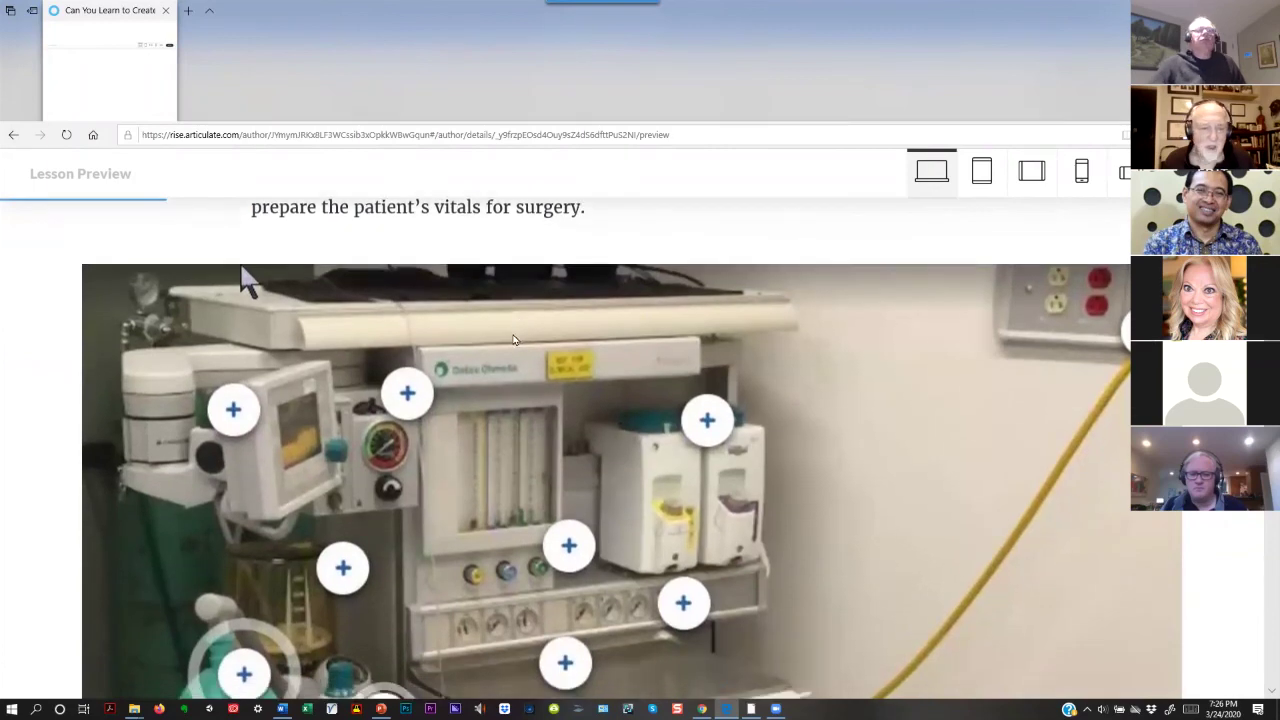
scroll(430, 460, "down", 1)
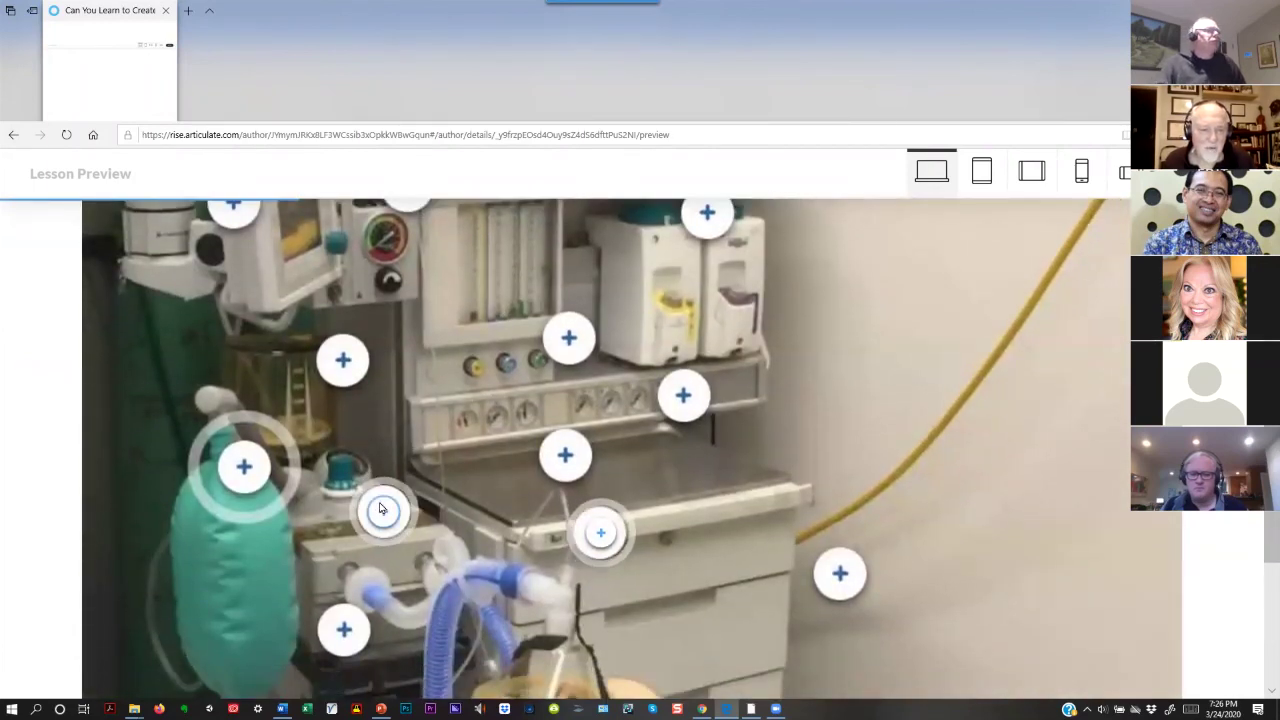
scroll(381, 505, "down", 1)
left_click(384, 389)
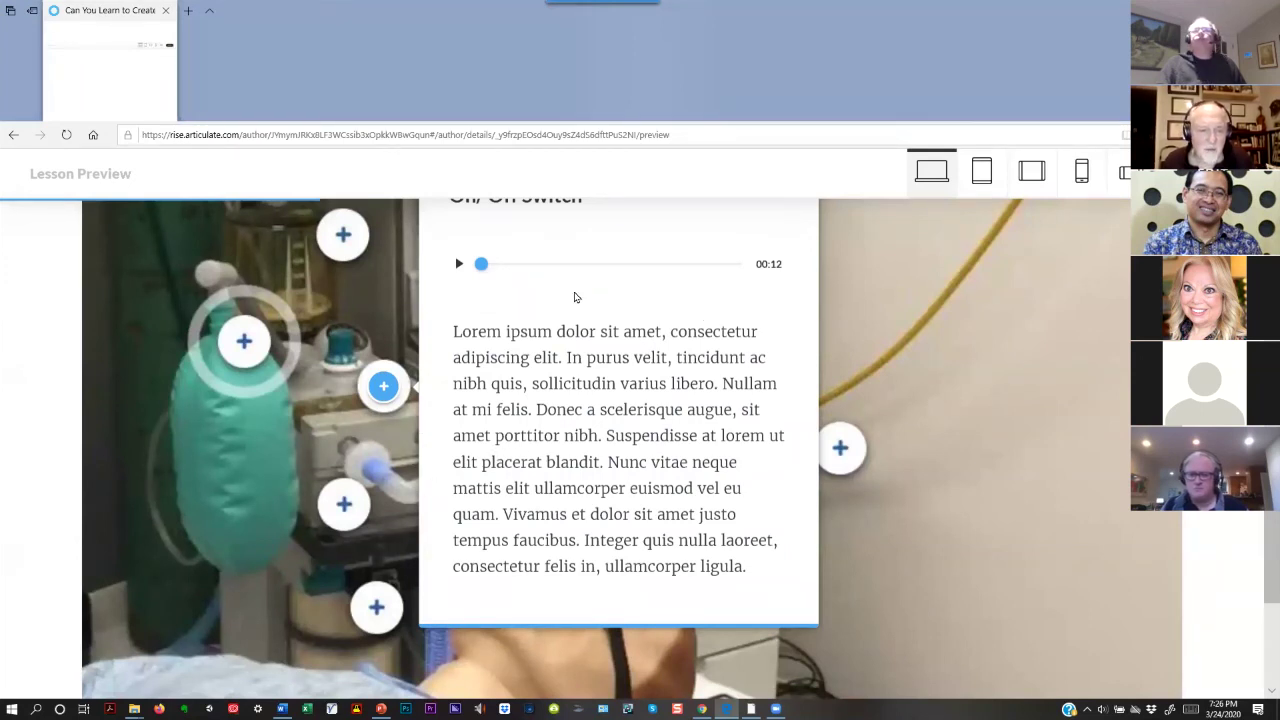
scroll(575, 297, "up", 1)
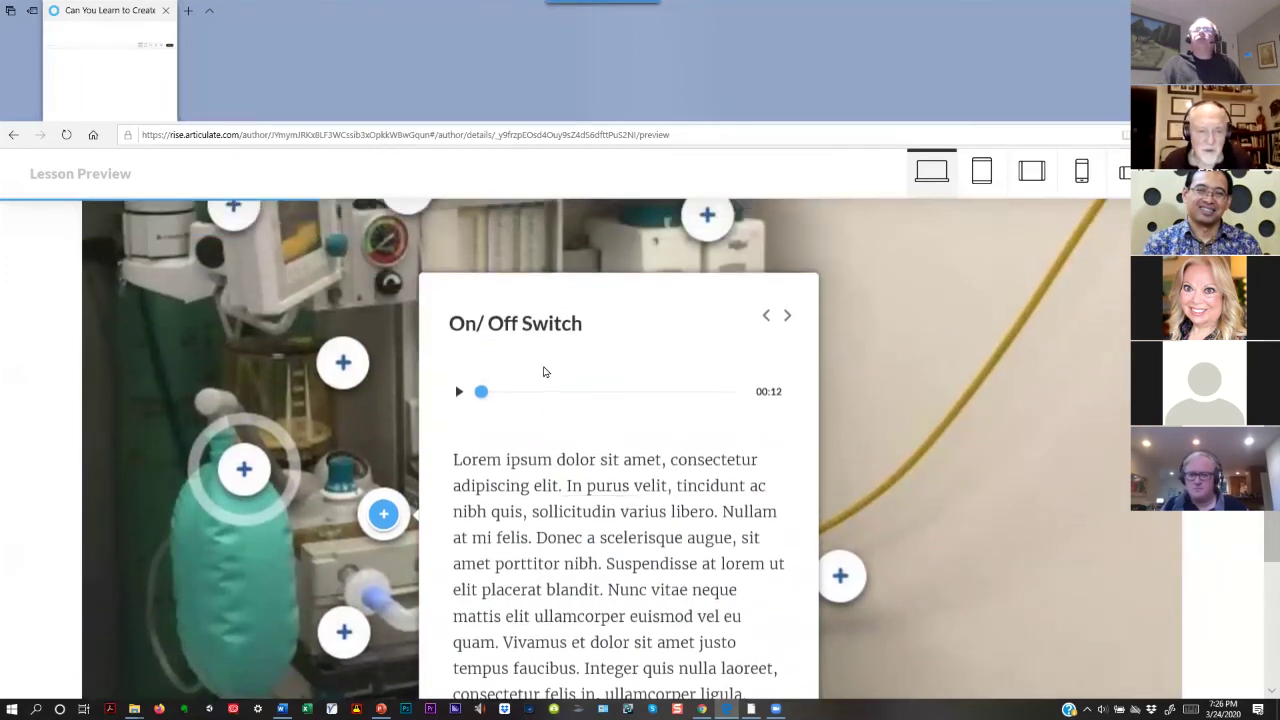
left_click(786, 317)
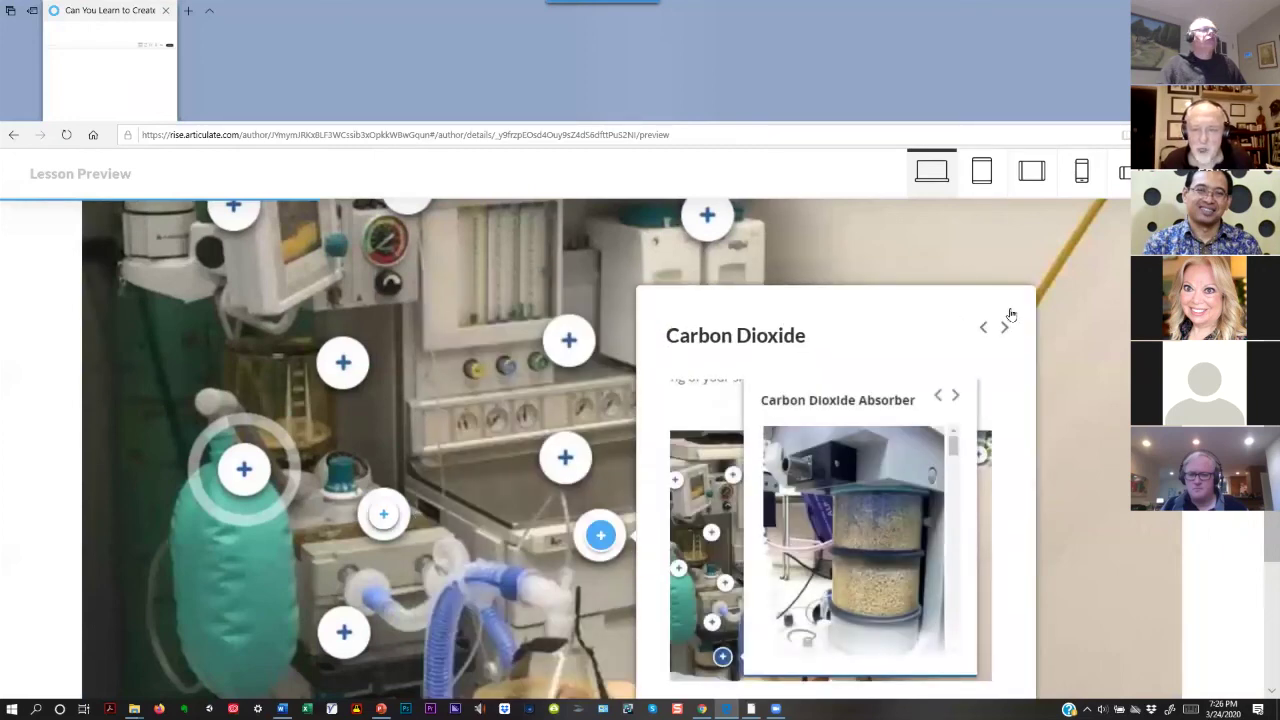
left_click(1007, 326)
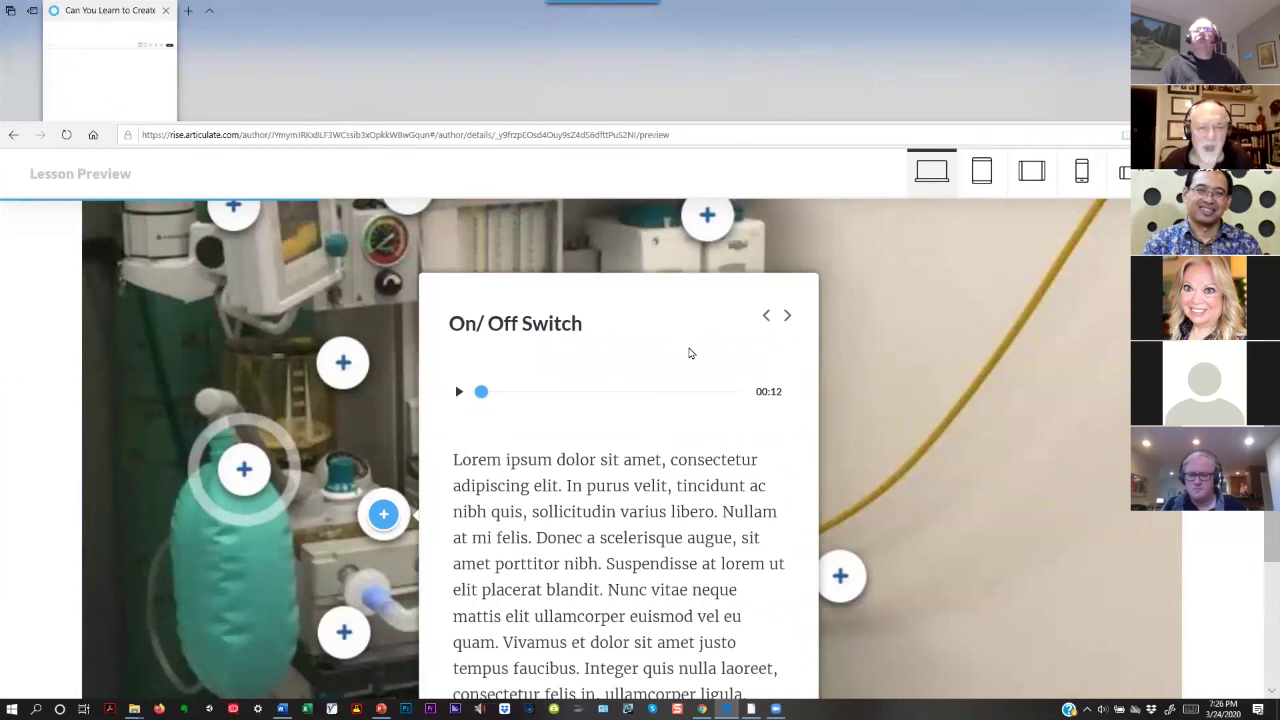
left_click(256, 352)
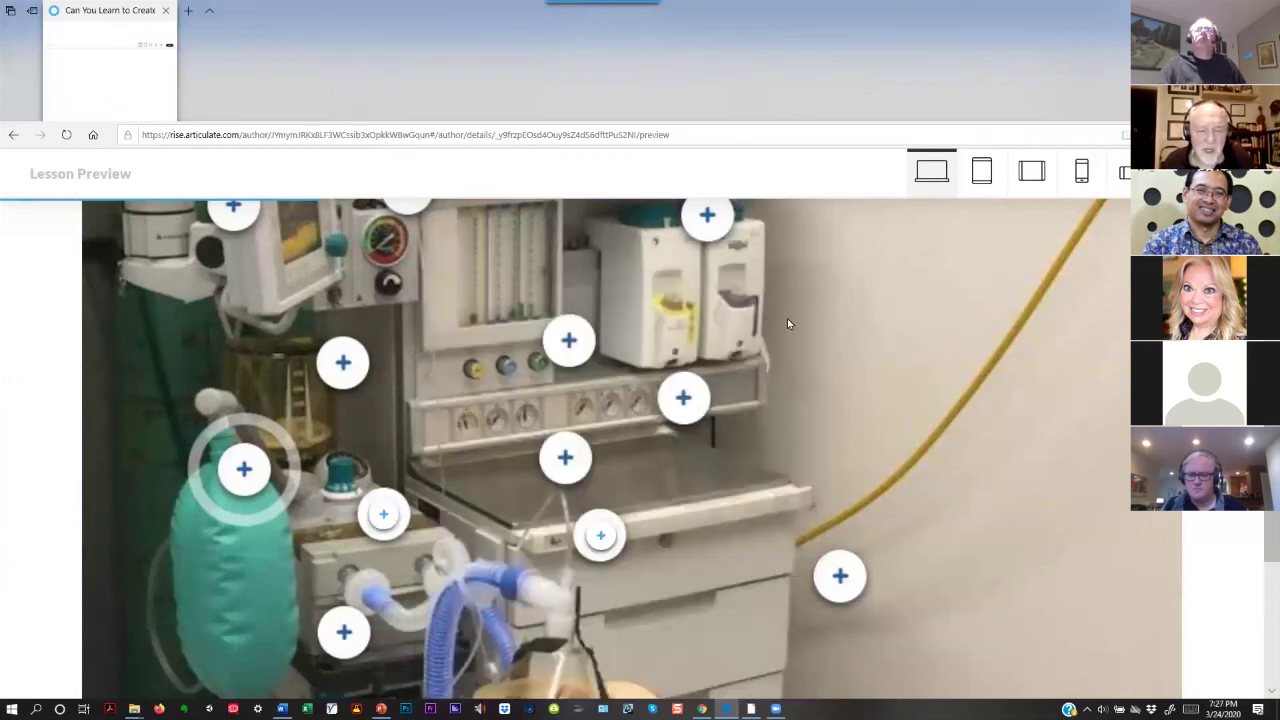
scroll(787, 318, "down", 3)
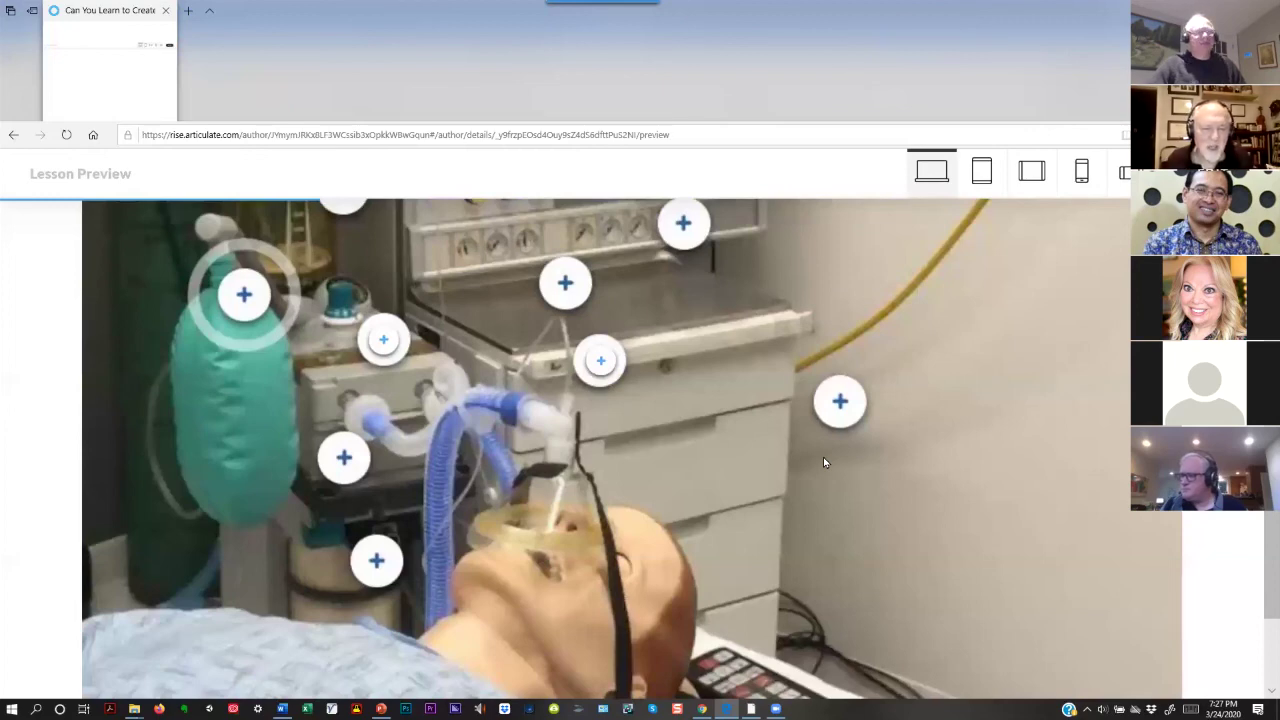
Review the lesson preview, then exit back to the Machine Parts Review editor.
scroll(582, 457, "down", 2)
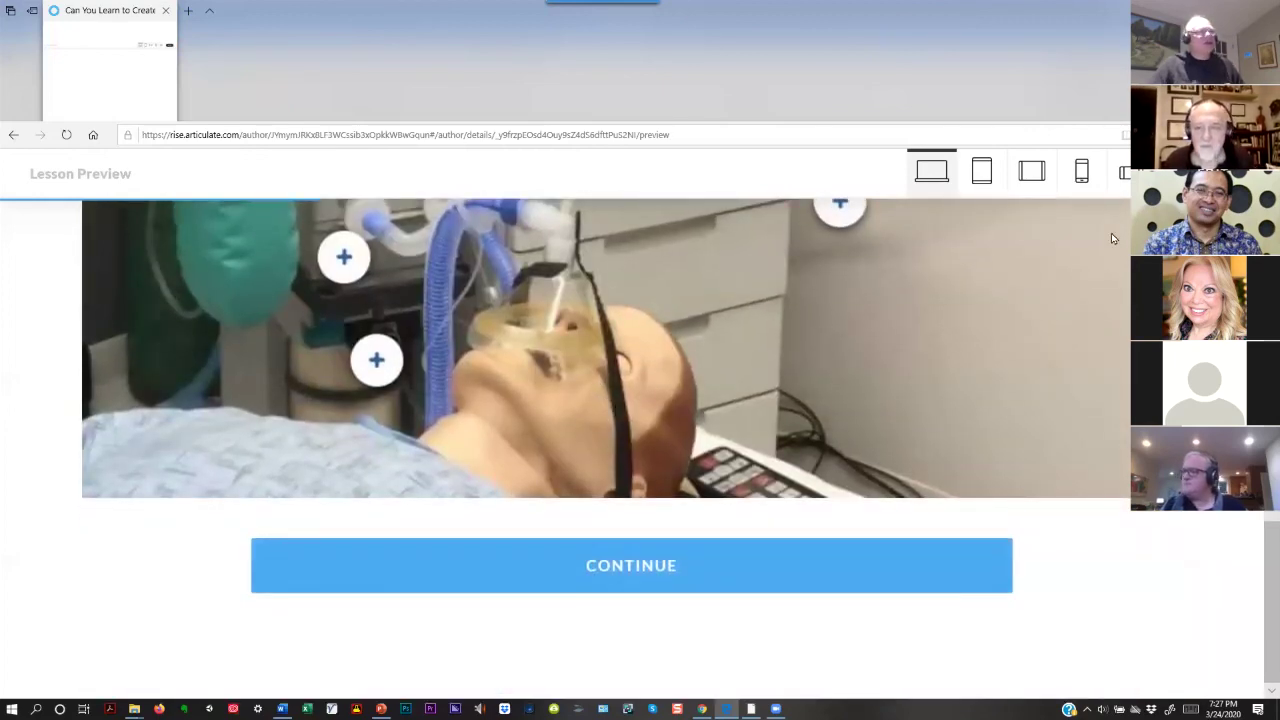
scroll(770, 300, "up", 5)
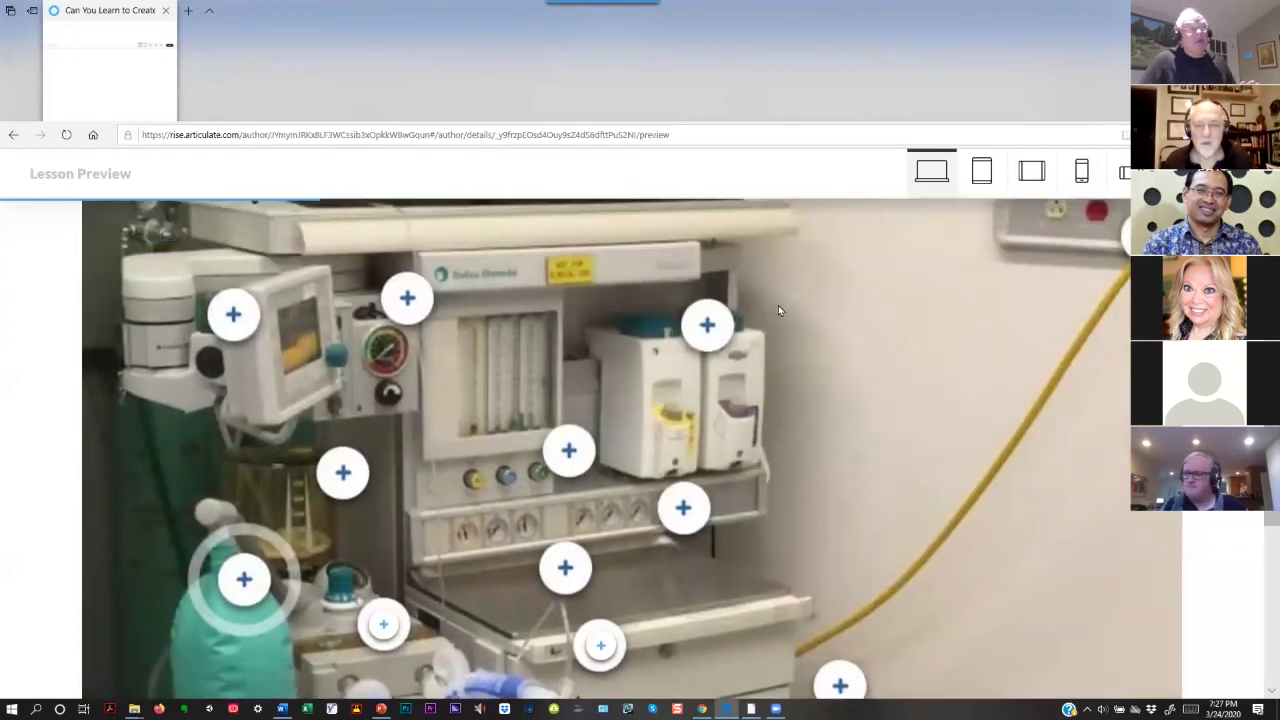
scroll(783, 306, "up", 3)
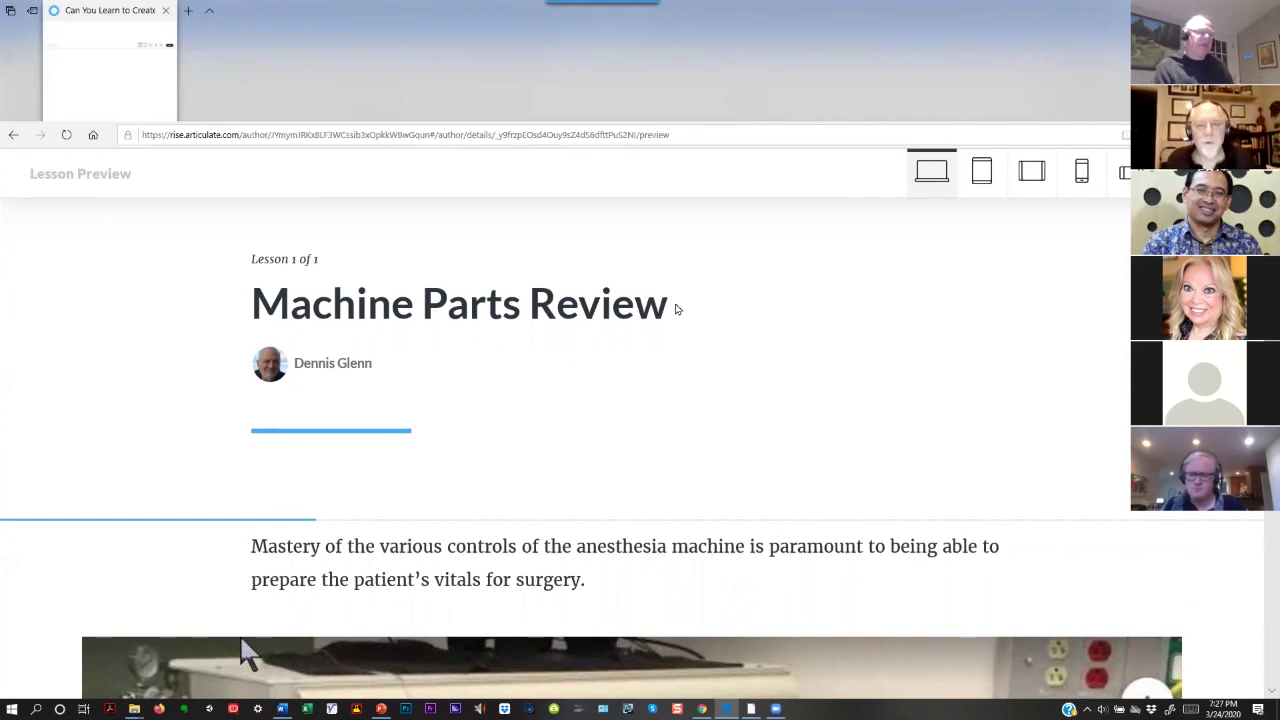
scroll(659, 477, "down", 5)
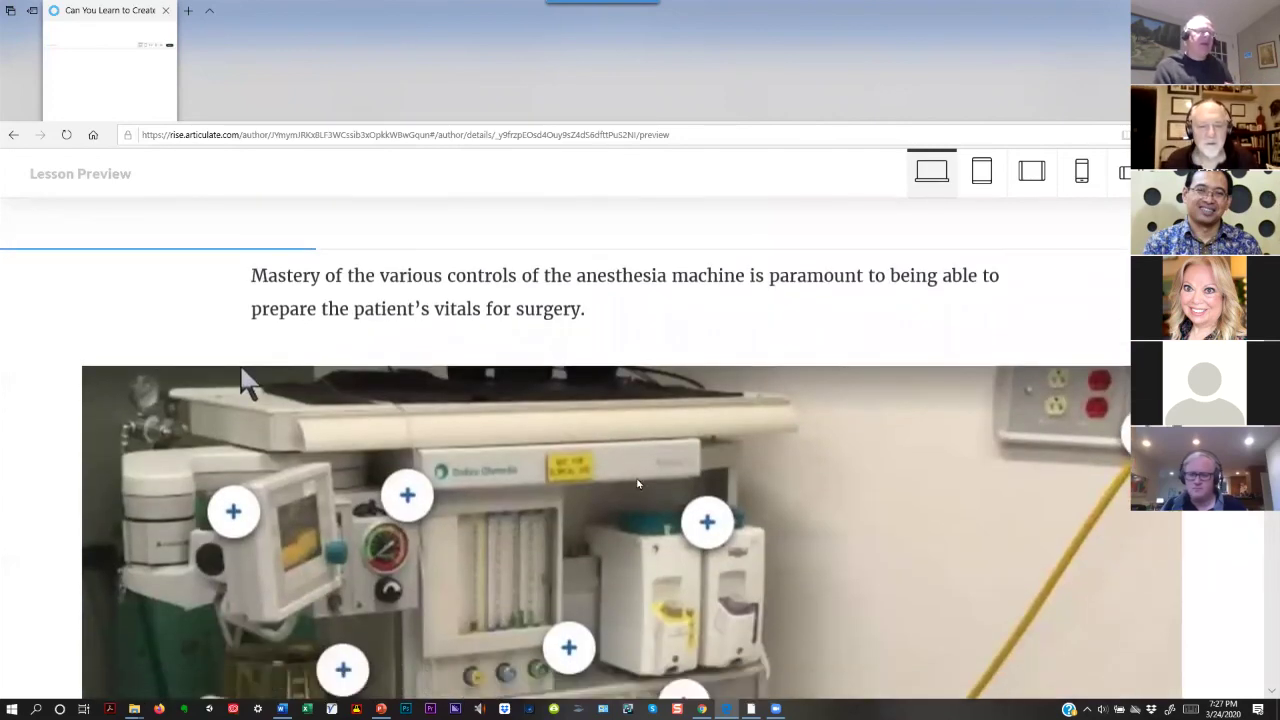
scroll(665, 455, "down", 2)
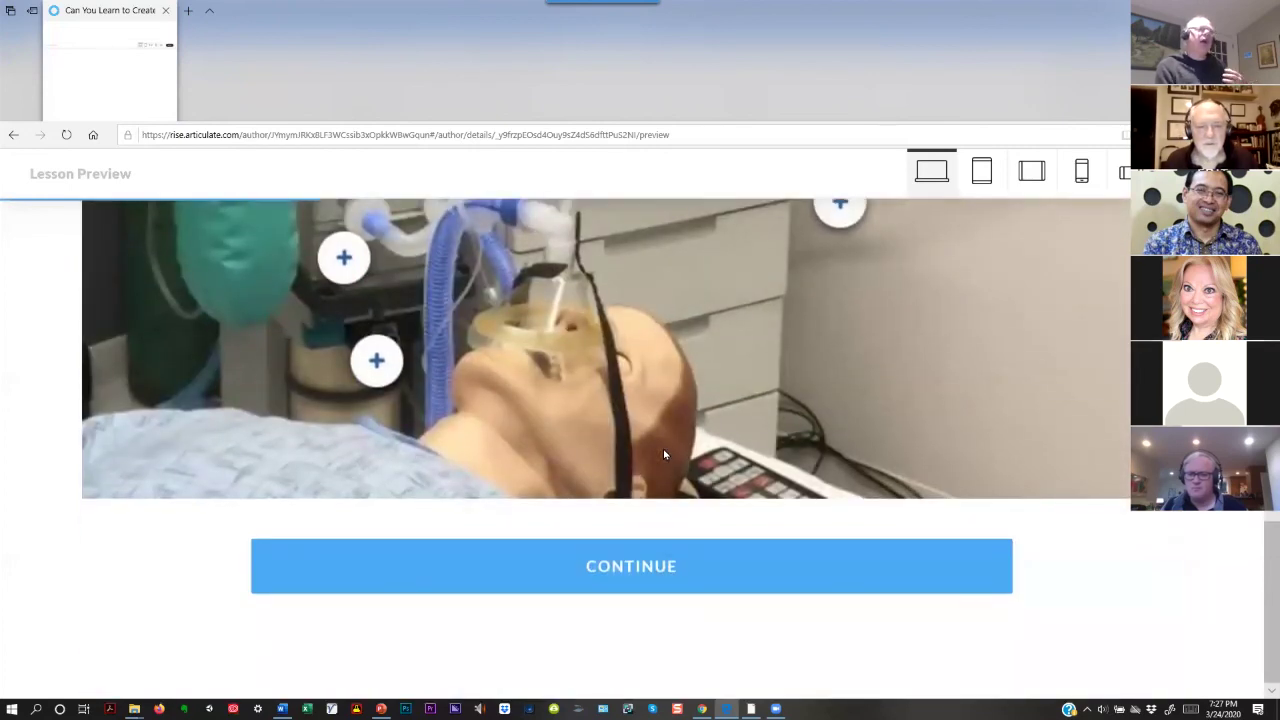
scroll(665, 455, "up", 1)
scroll(665, 455, "up", 4)
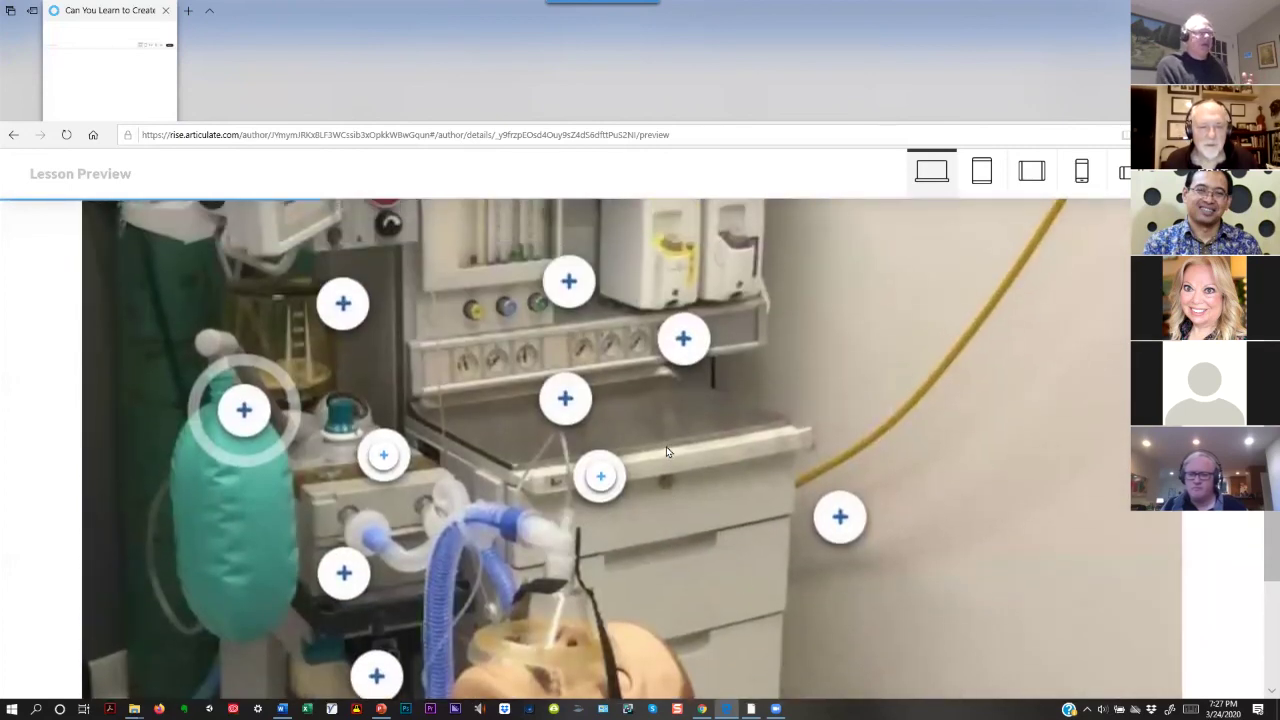
scroll(659, 458, "up", 3)
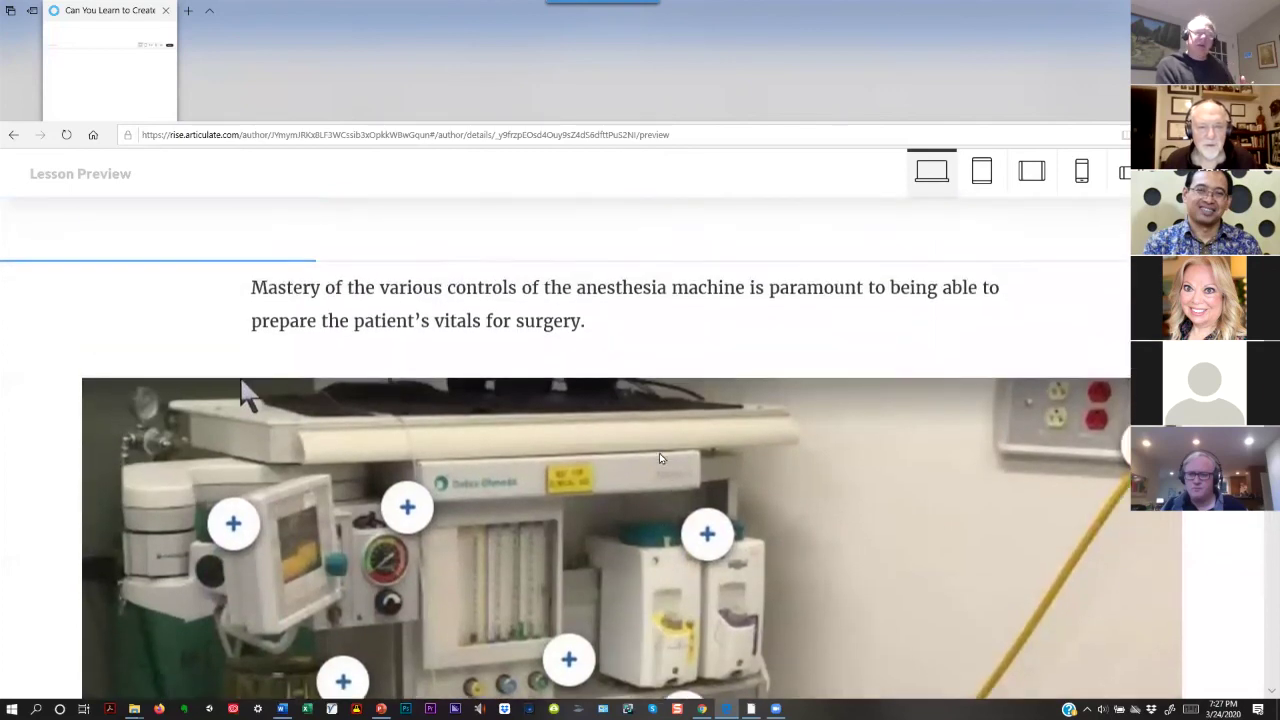
scroll(647, 446, "up", 2)
scroll(647, 446, "up", 1)
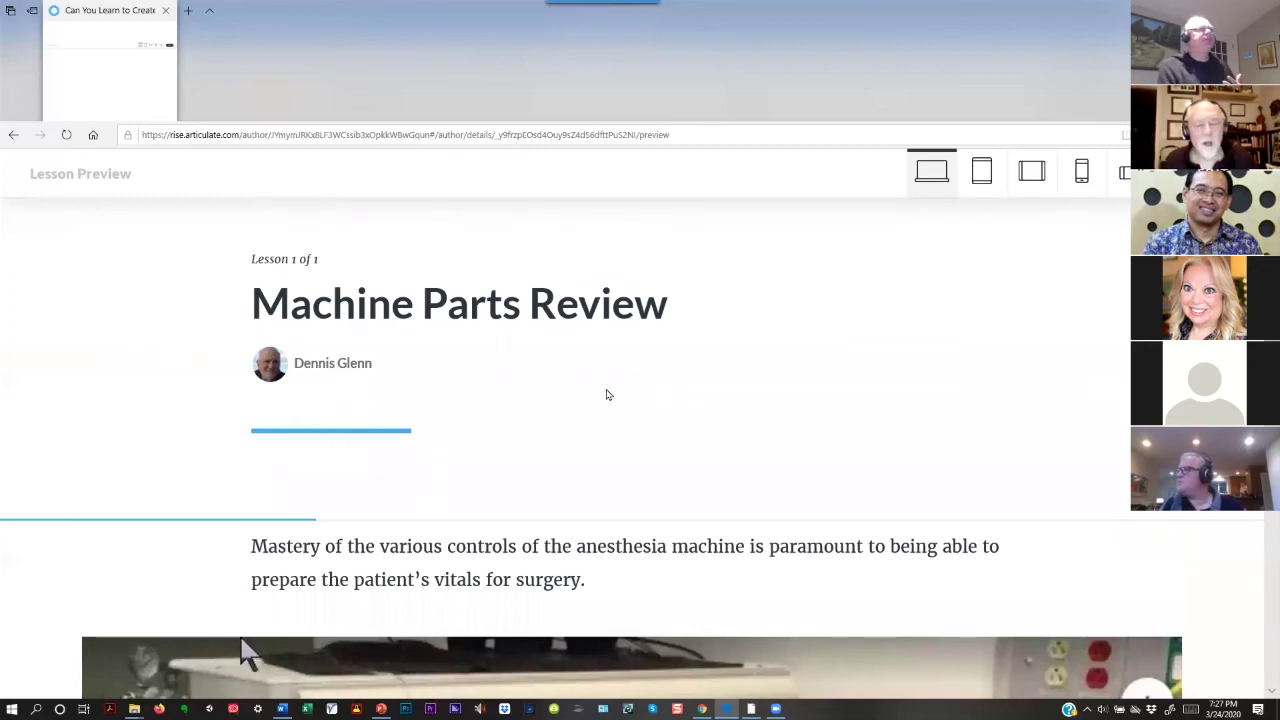
scroll(660, 380, "down", 2)
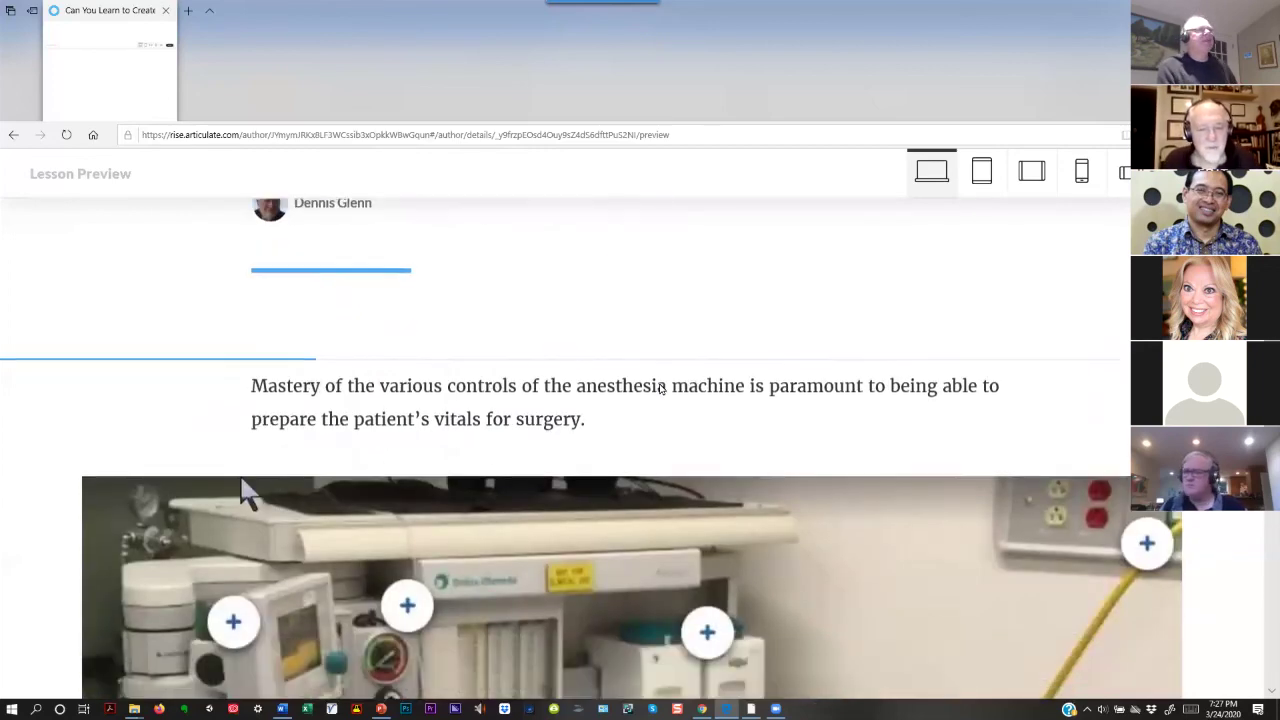
scroll(883, 391, "down", 4)
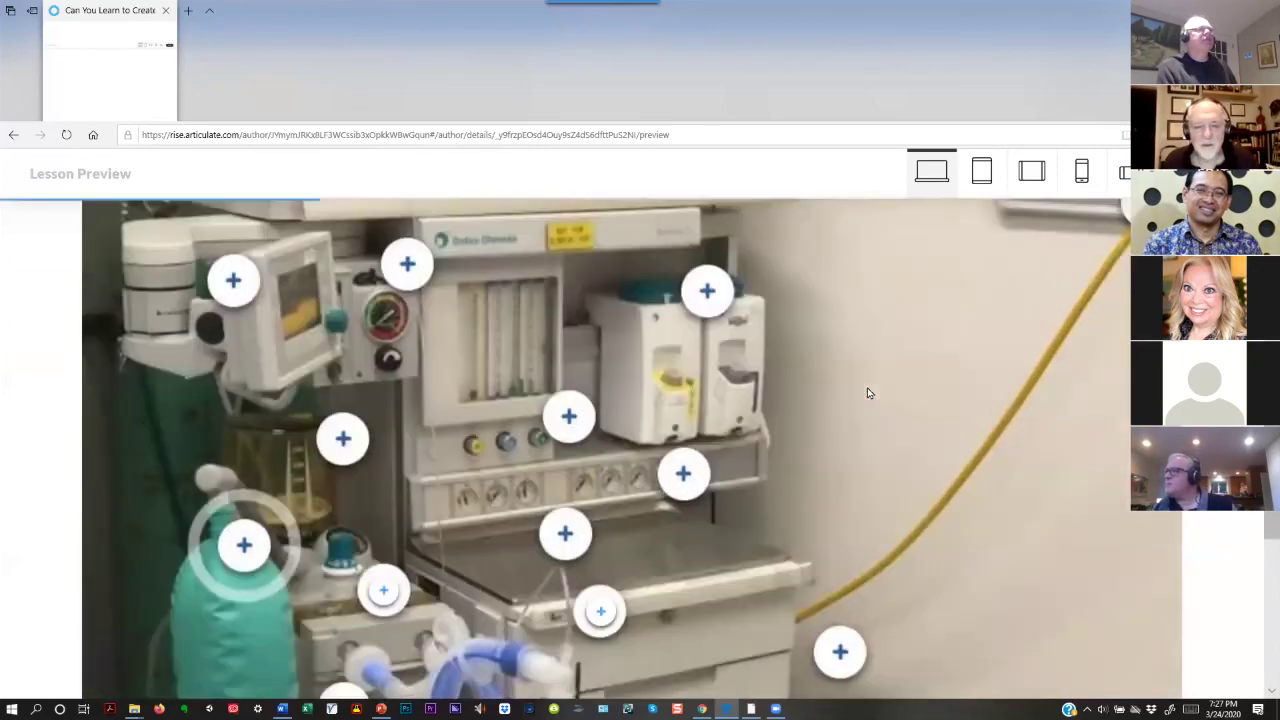
scroll(870, 390, "down", 2)
scroll(874, 390, "up", 2)
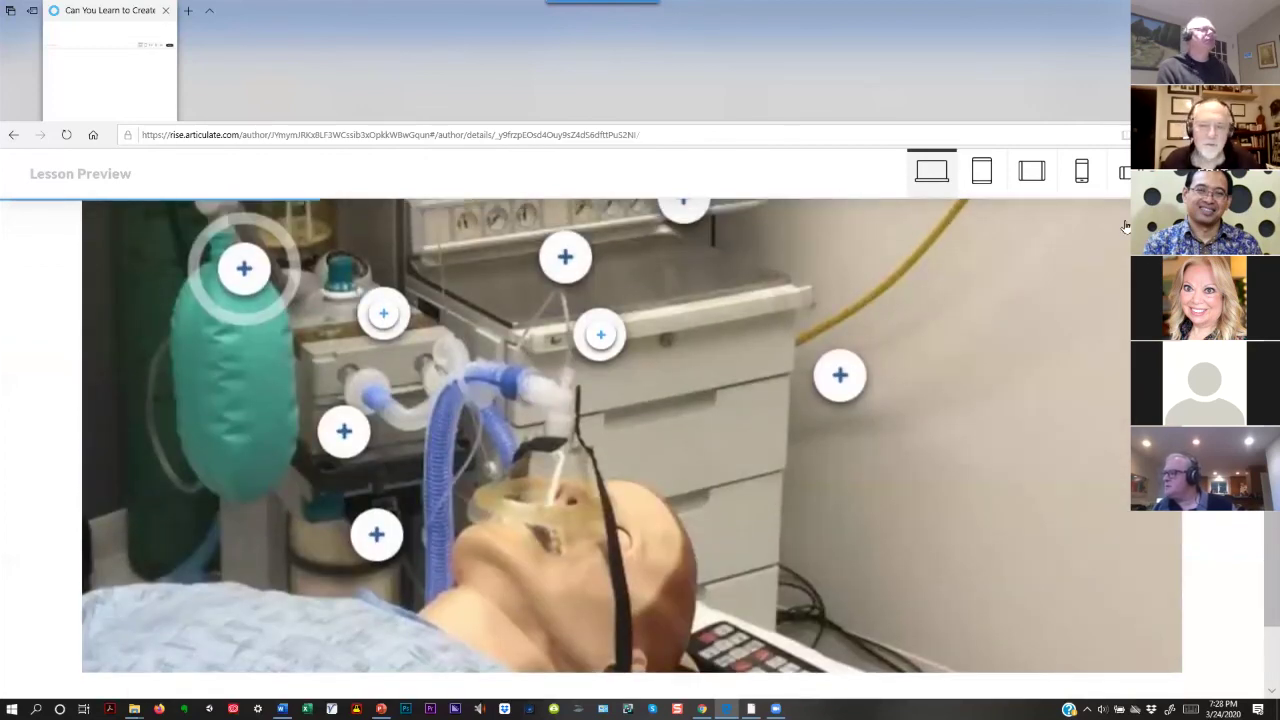
left_click(1125, 172)
scroll(318, 565, "down", 2)
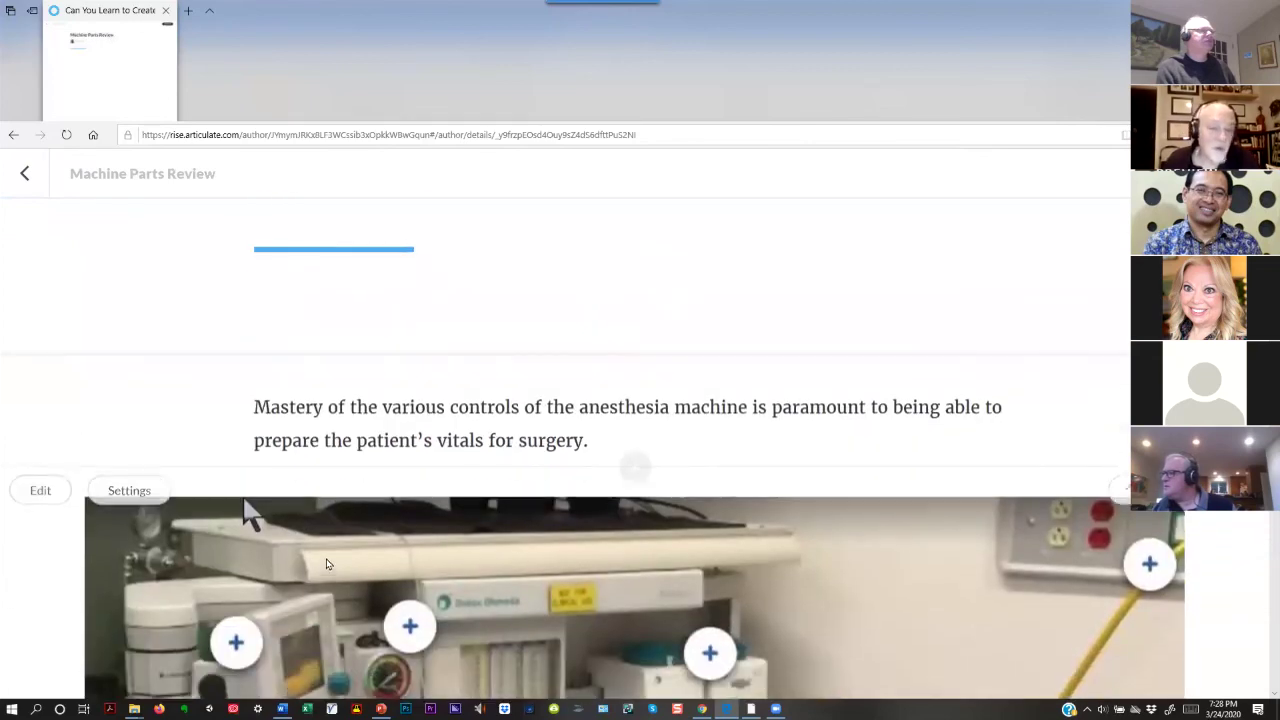
scroll(326, 565, "down", 2)
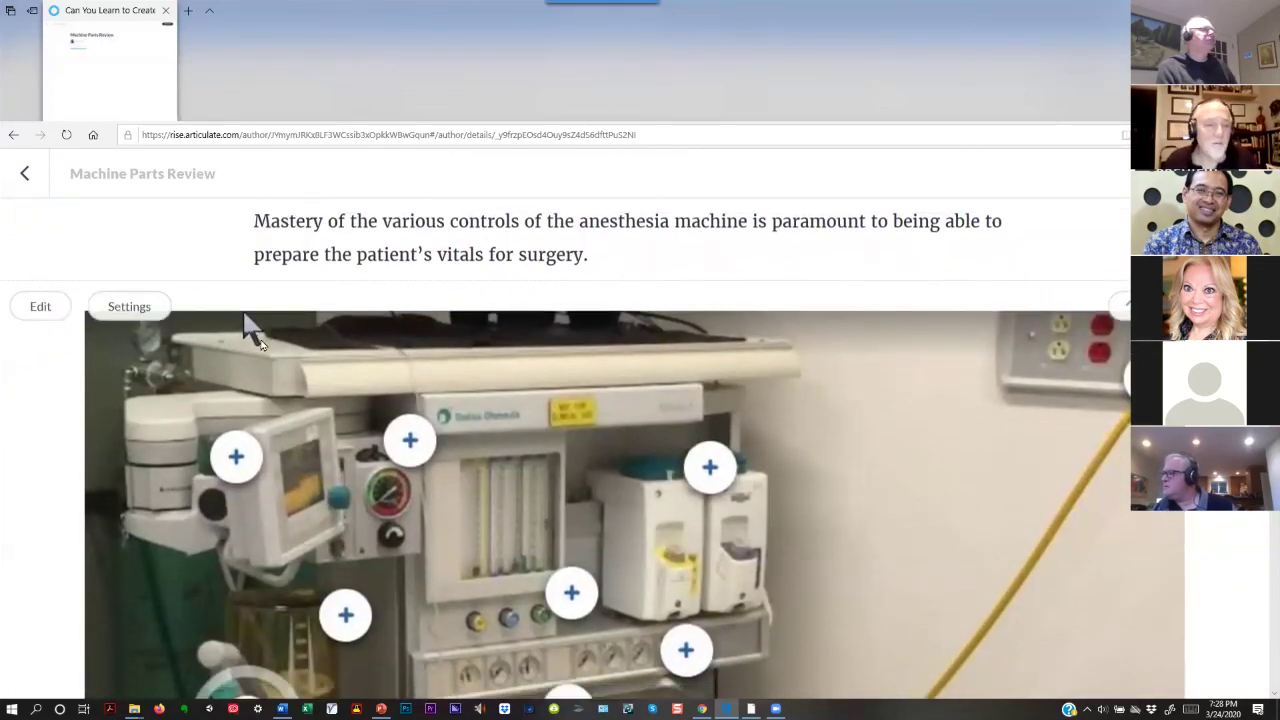
scroll(252, 330, "down", 6)
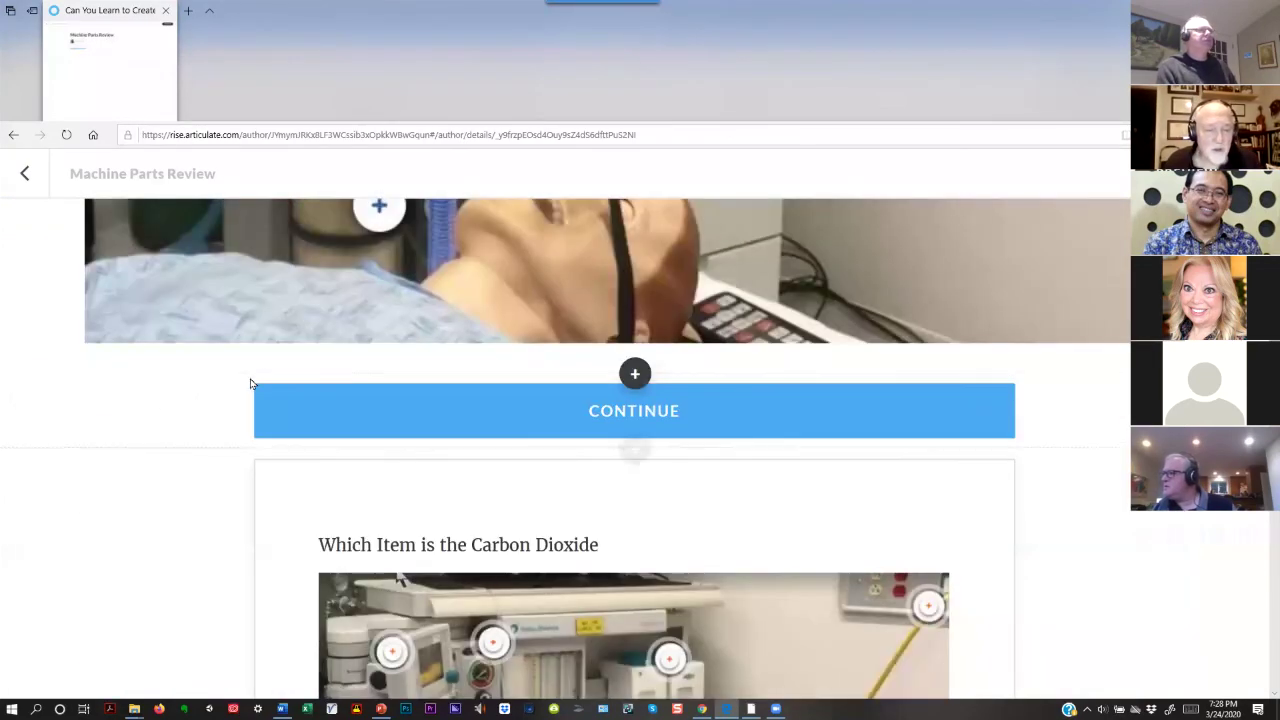
scroll(250, 383, "up", 5)
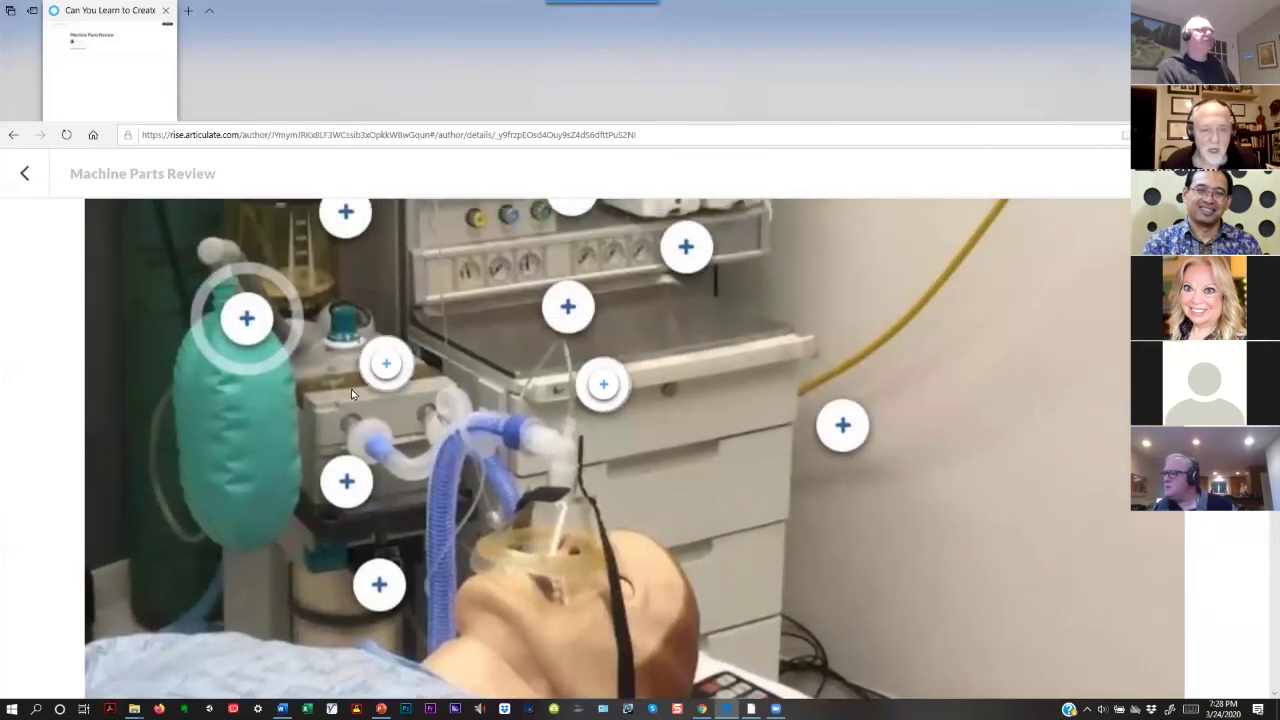
scroll(322, 486, "up", 3)
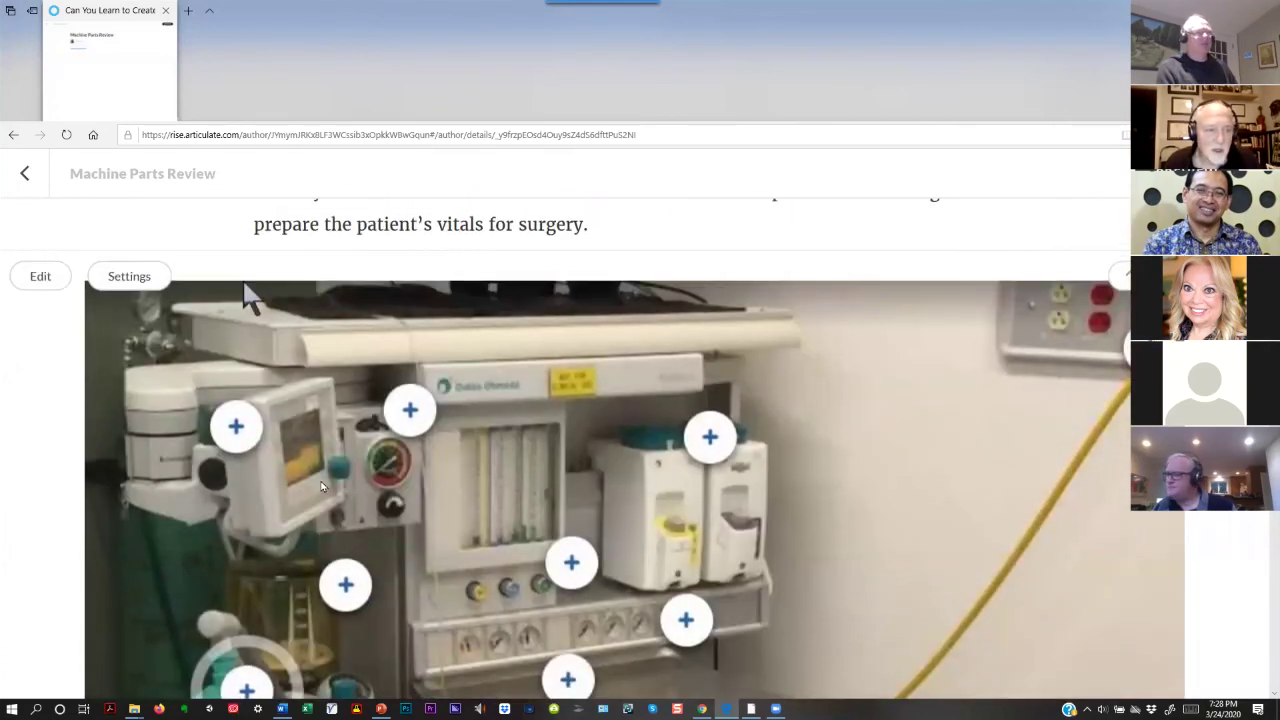
Open the labeled graphic's On/ Off Switch marker card and view its marker style choices.
left_click(40, 277)
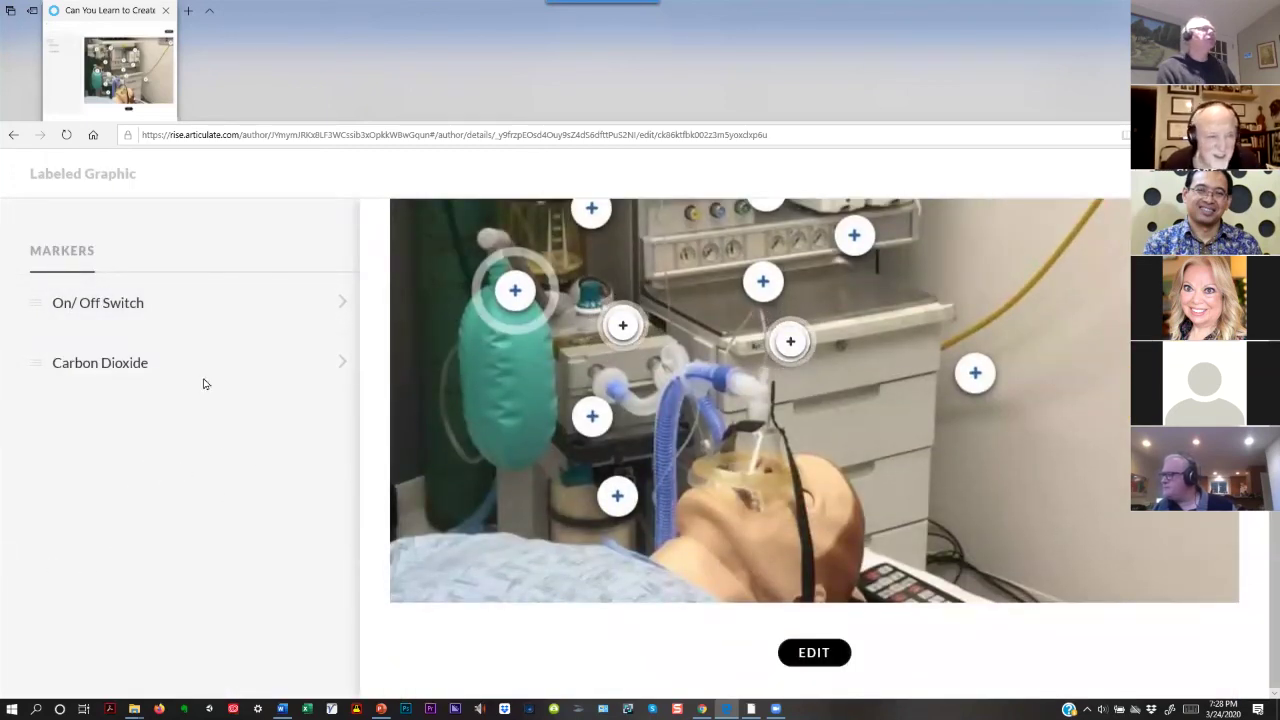
mouse_move(277, 360)
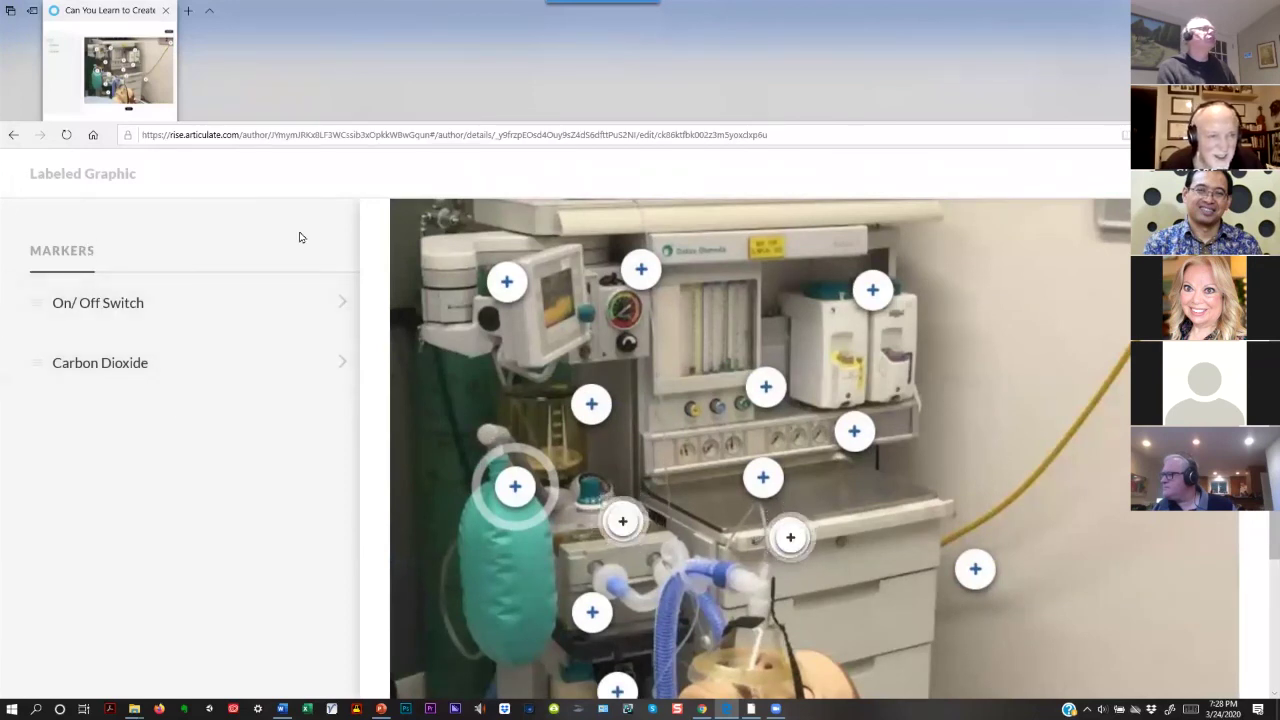
mouse_move(260, 290)
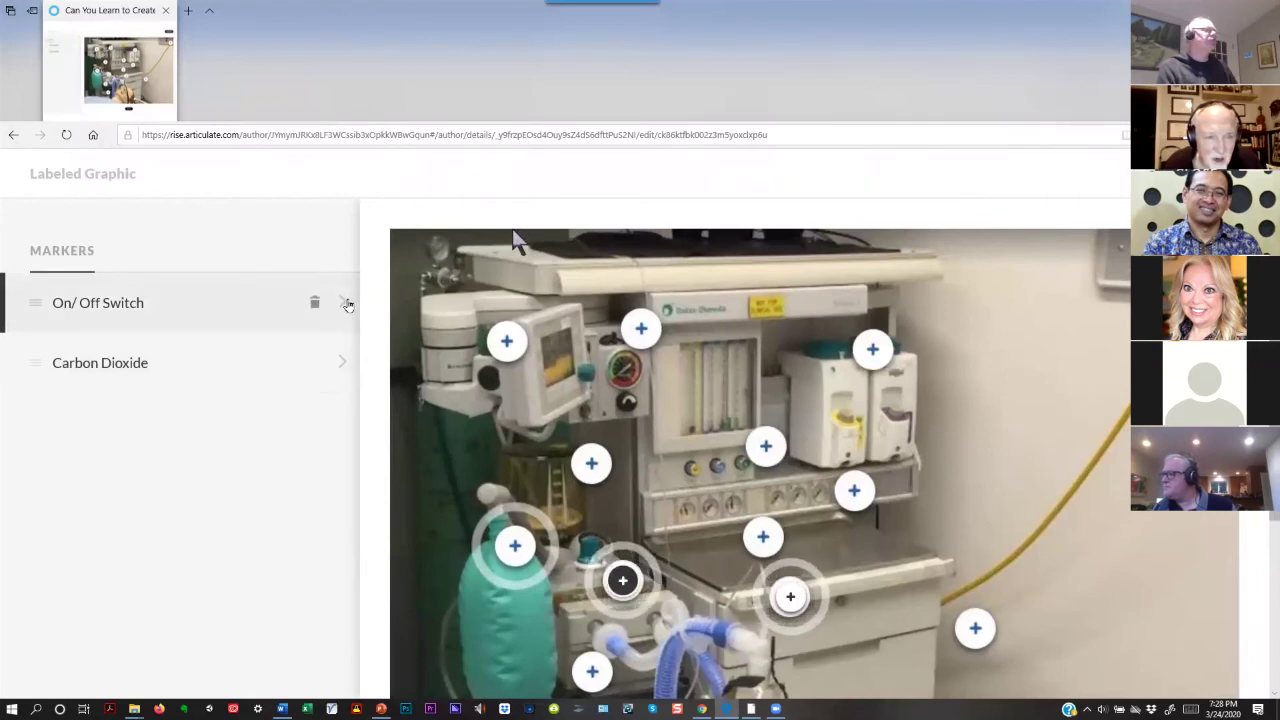
left_click(347, 304)
scroll(167, 424, "down", 4)
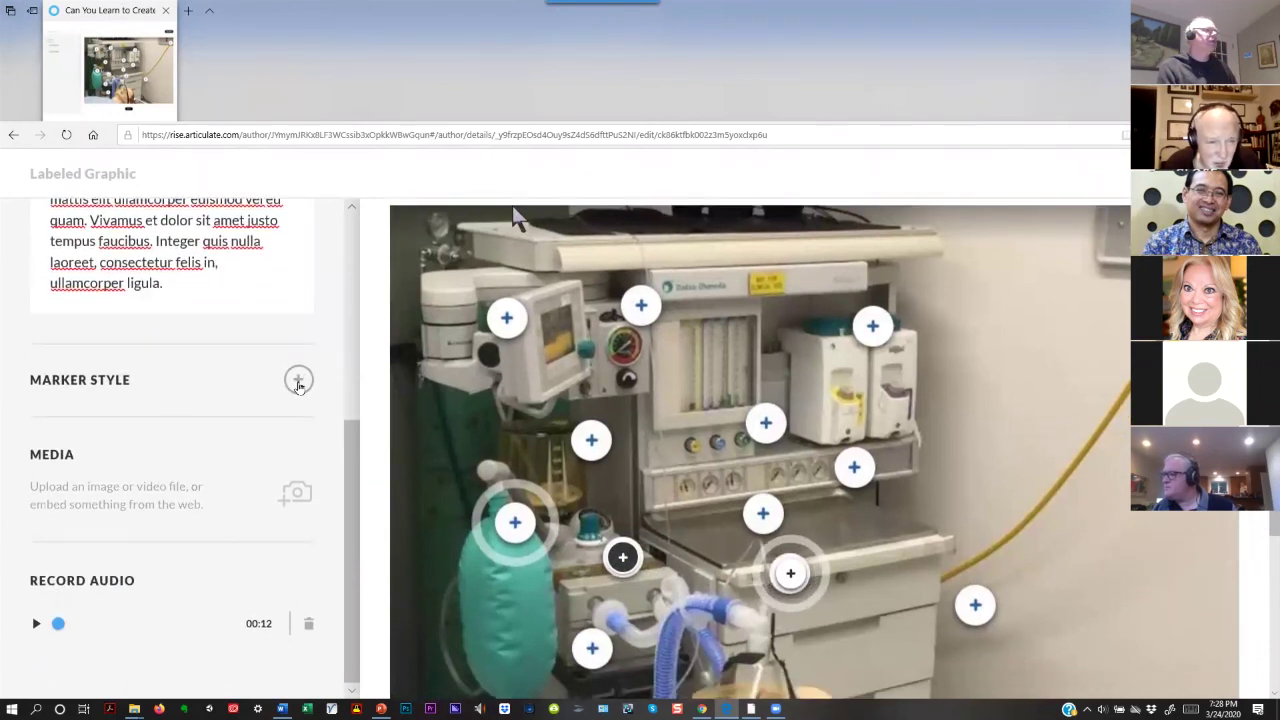
left_click(298, 382)
scroll(215, 475, "down", 1)
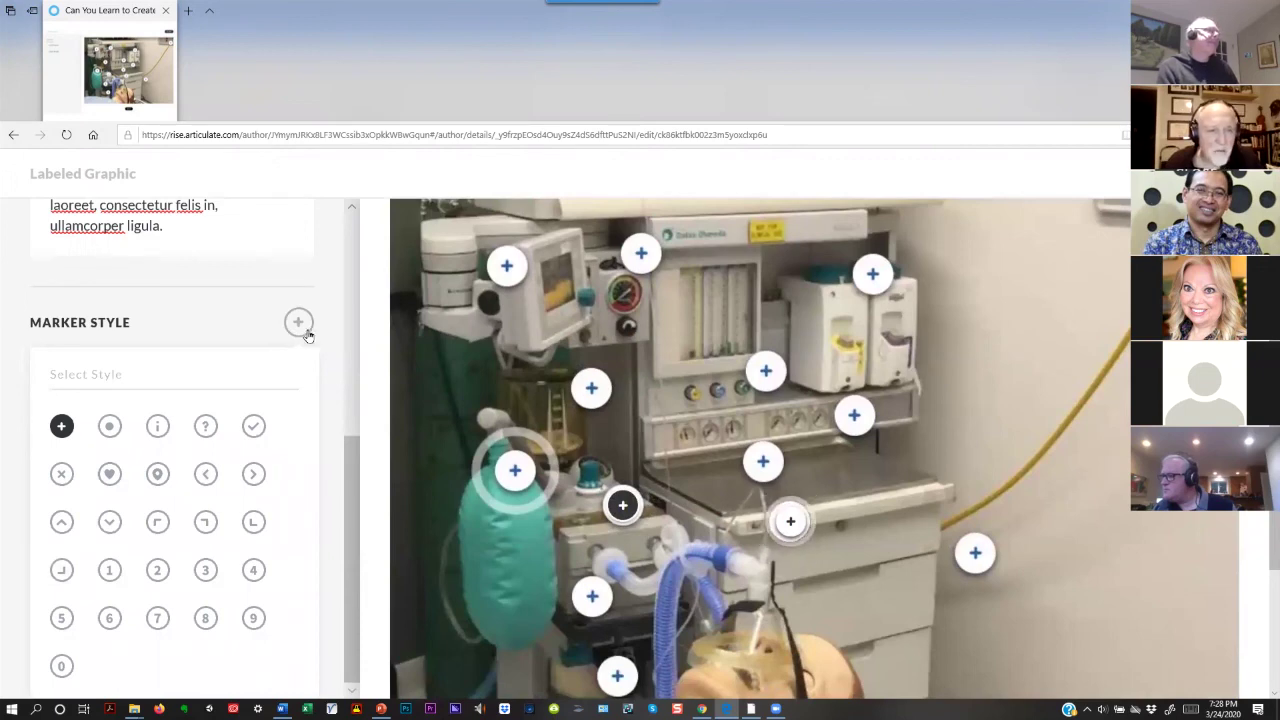
scroll(240, 312, "up", 5)
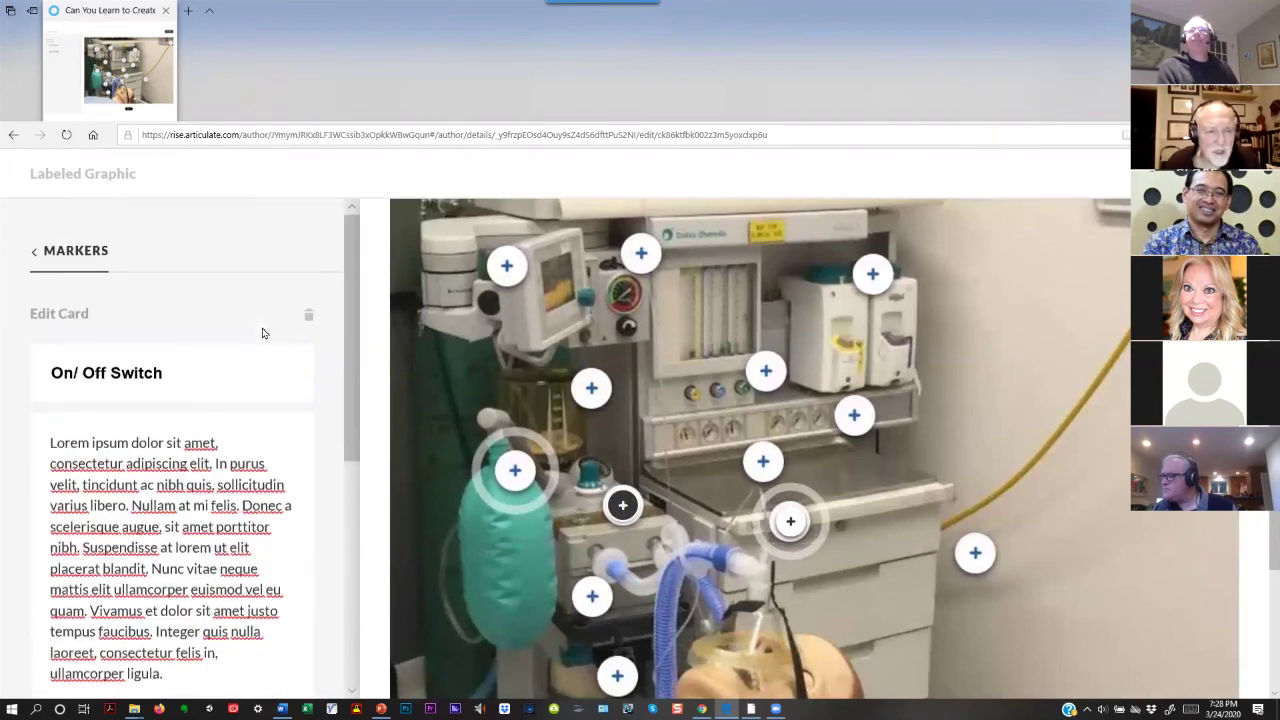
Close the marker card back to the markers list and review the labeled graphic.
left_click(64, 260)
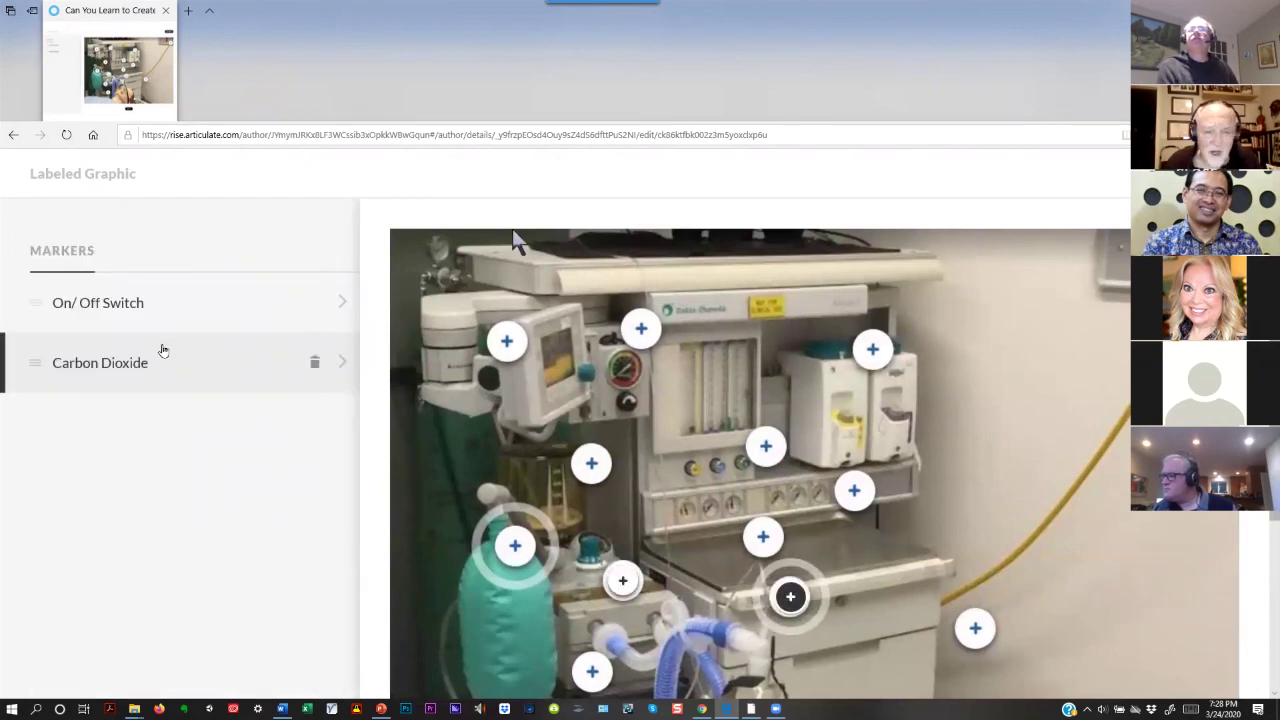
scroll(217, 400, "down", 3)
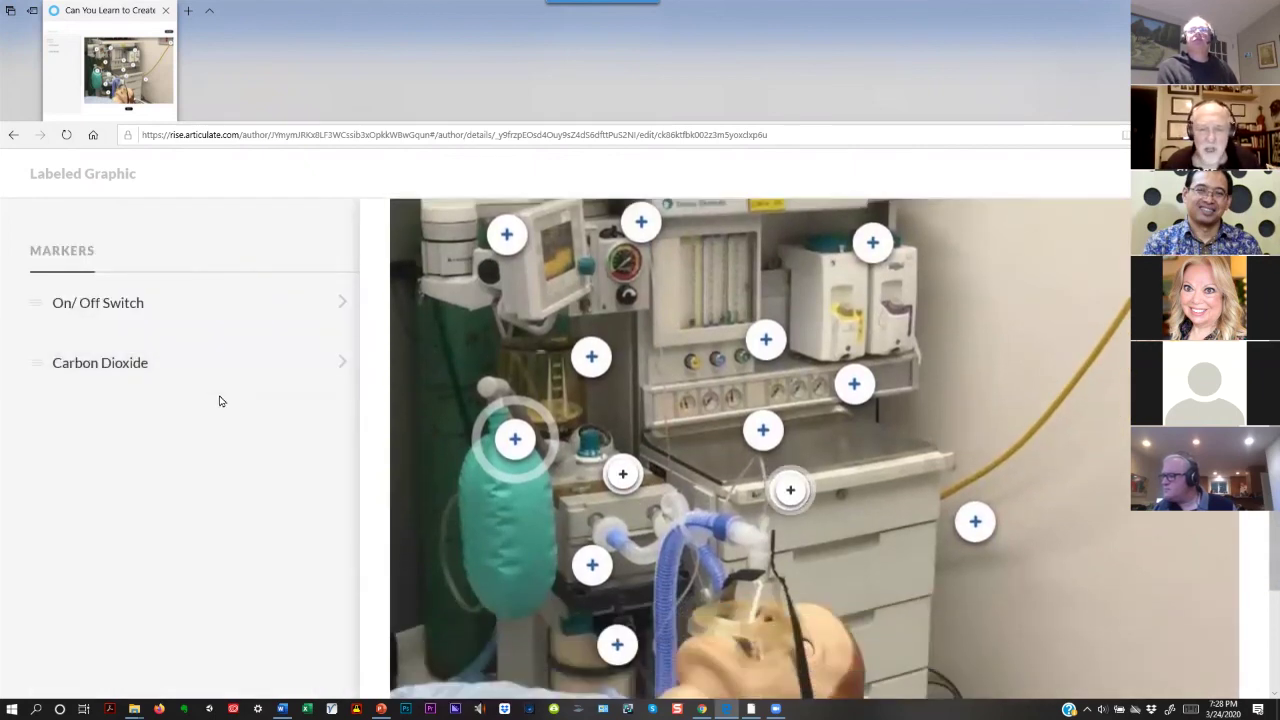
scroll(220, 401, "down", 2)
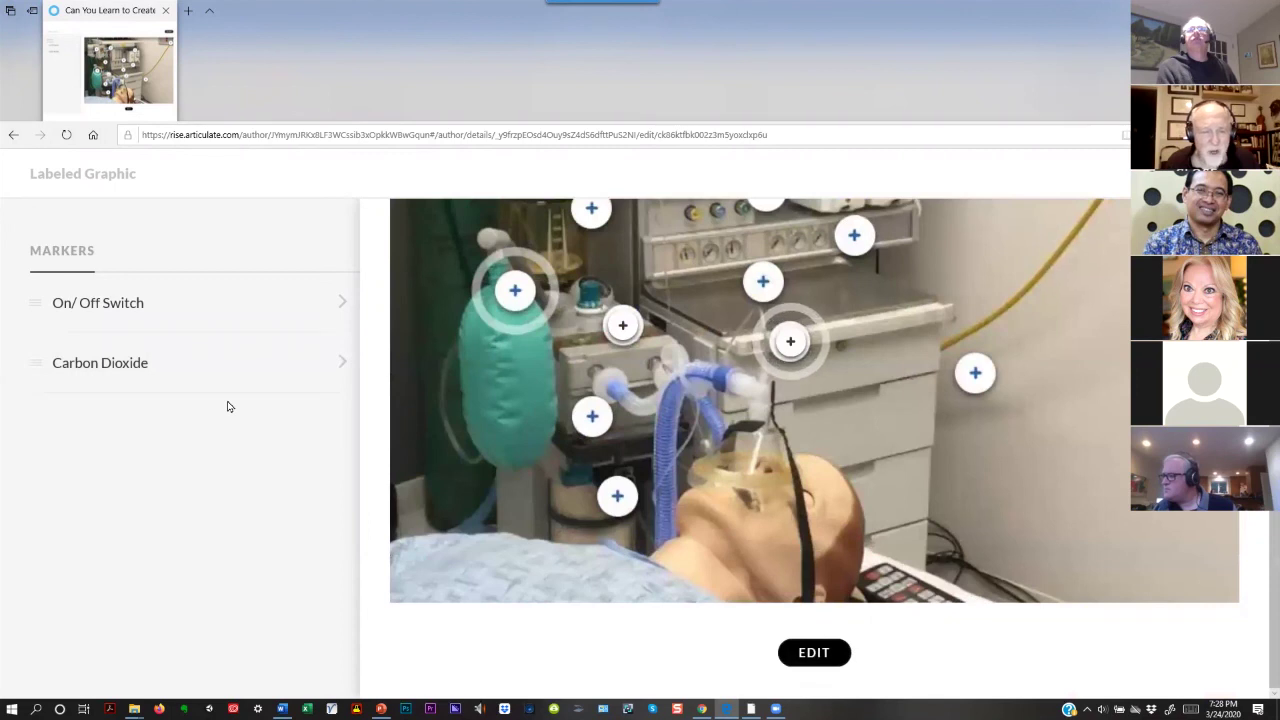
scroll(218, 402, "up", 4)
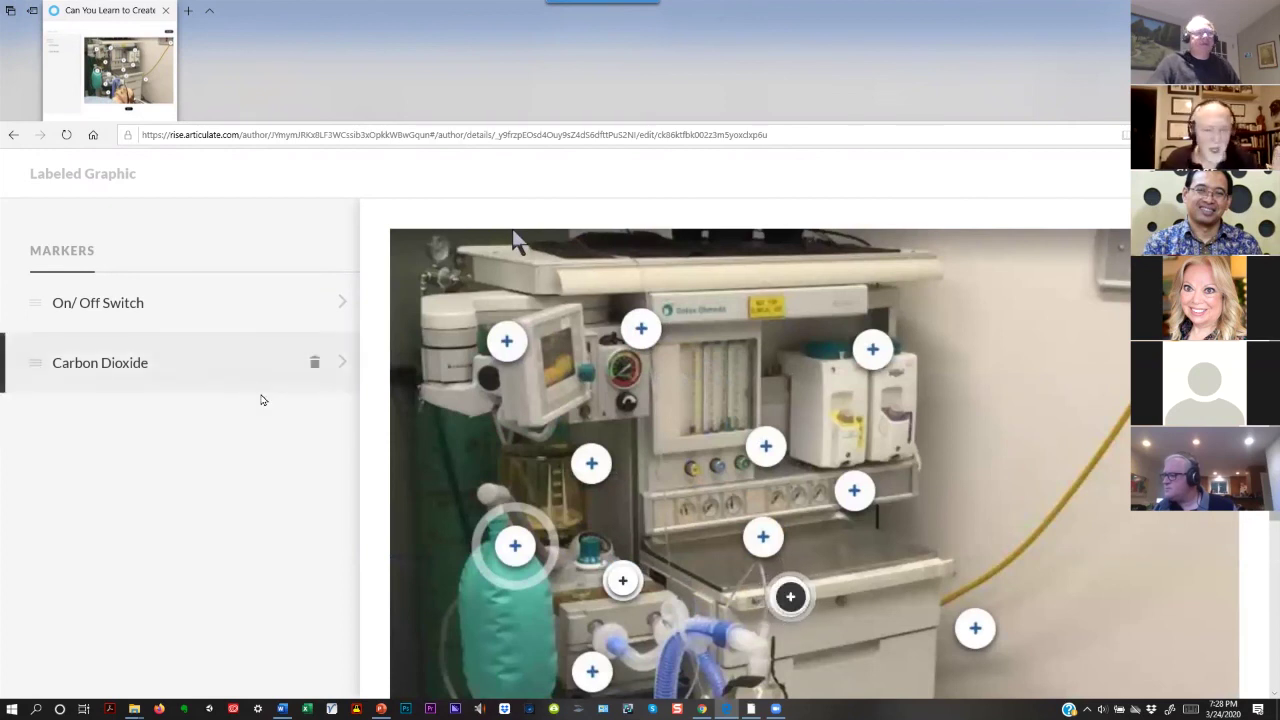
scroll(200, 190, "down", 3)
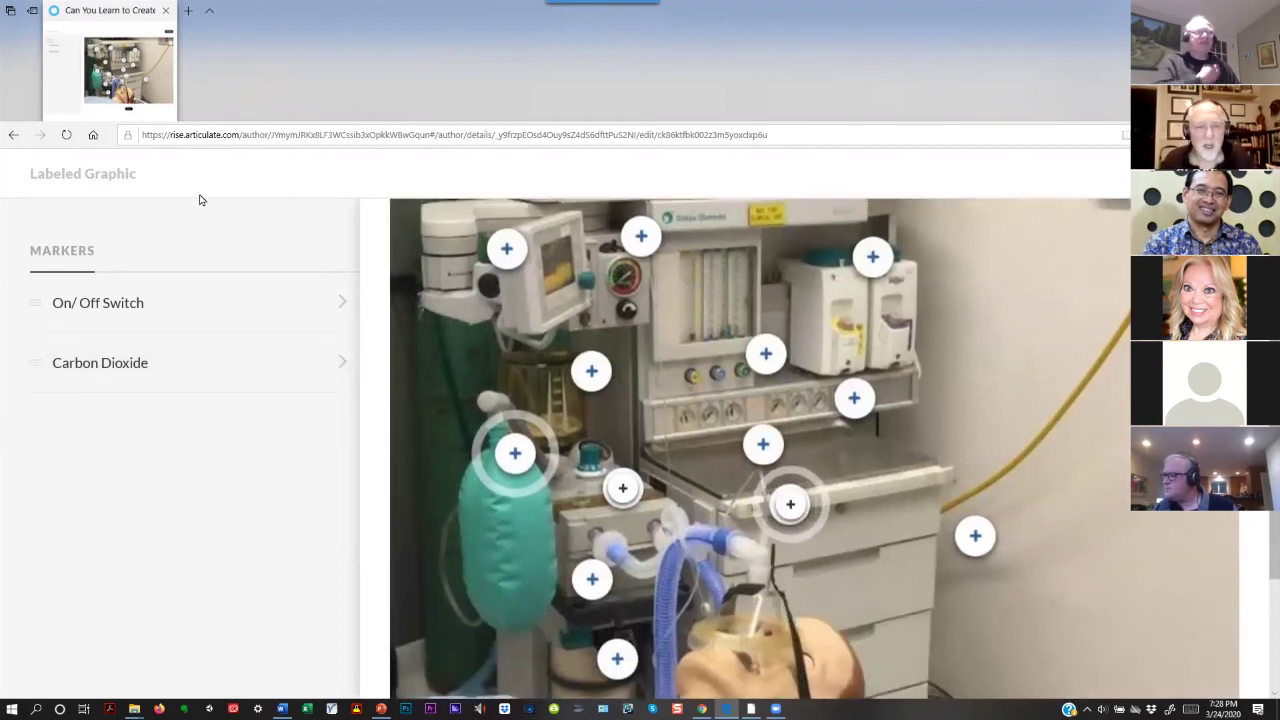
scroll(202, 205, "down", 2)
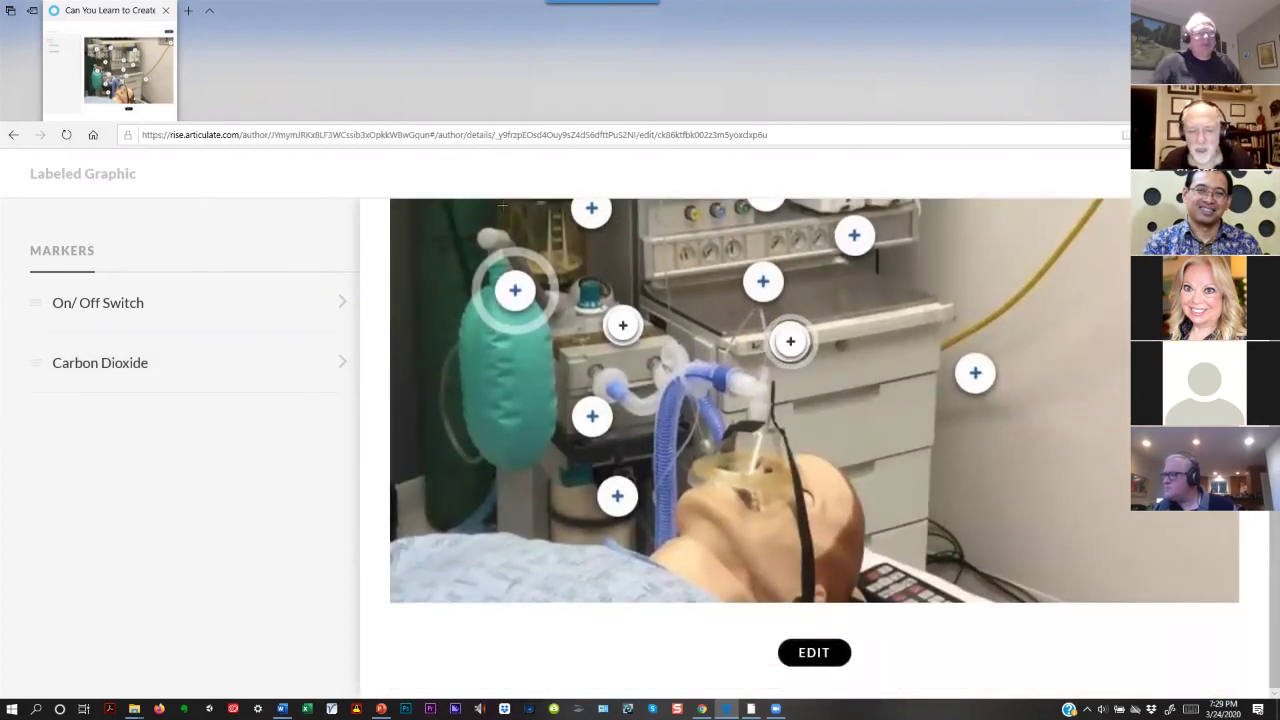
scroll(513, 237, "up", 5)
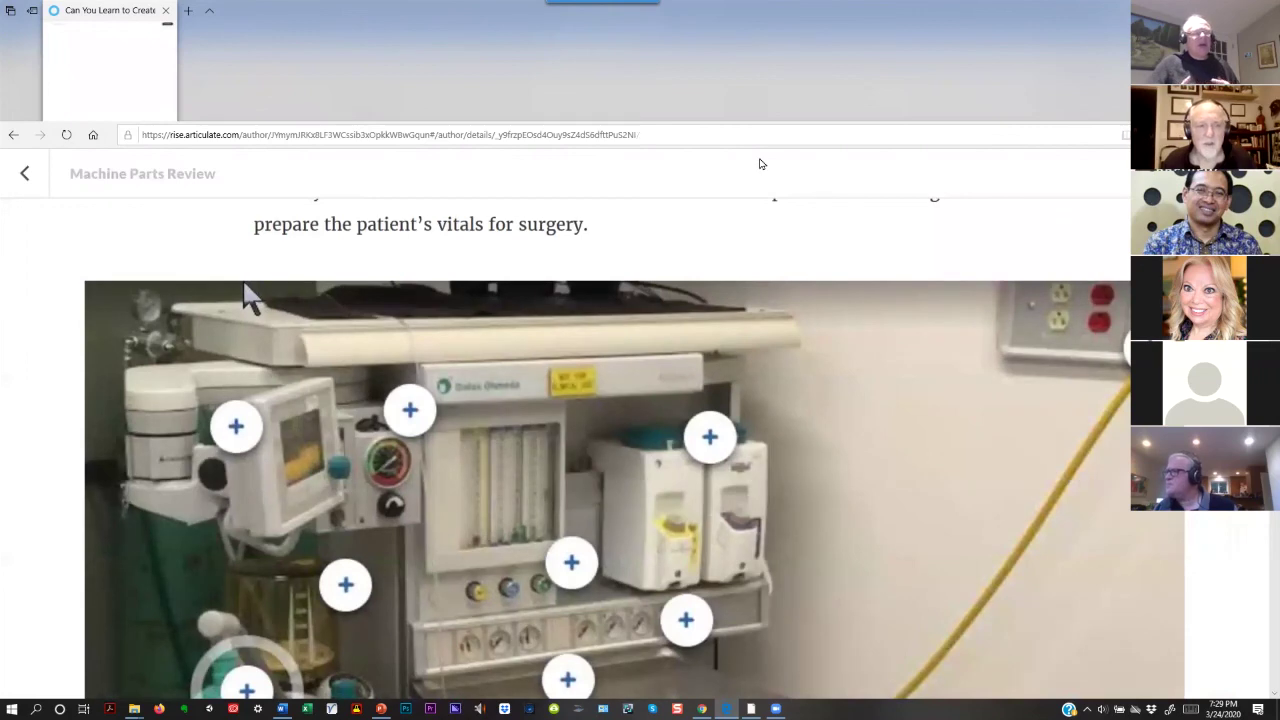
Scroll through Machine Parts Review, then return to the 'Micro Learning App' course overview.
scroll(781, 176, "up", 2)
scroll(783, 178, "up", 2)
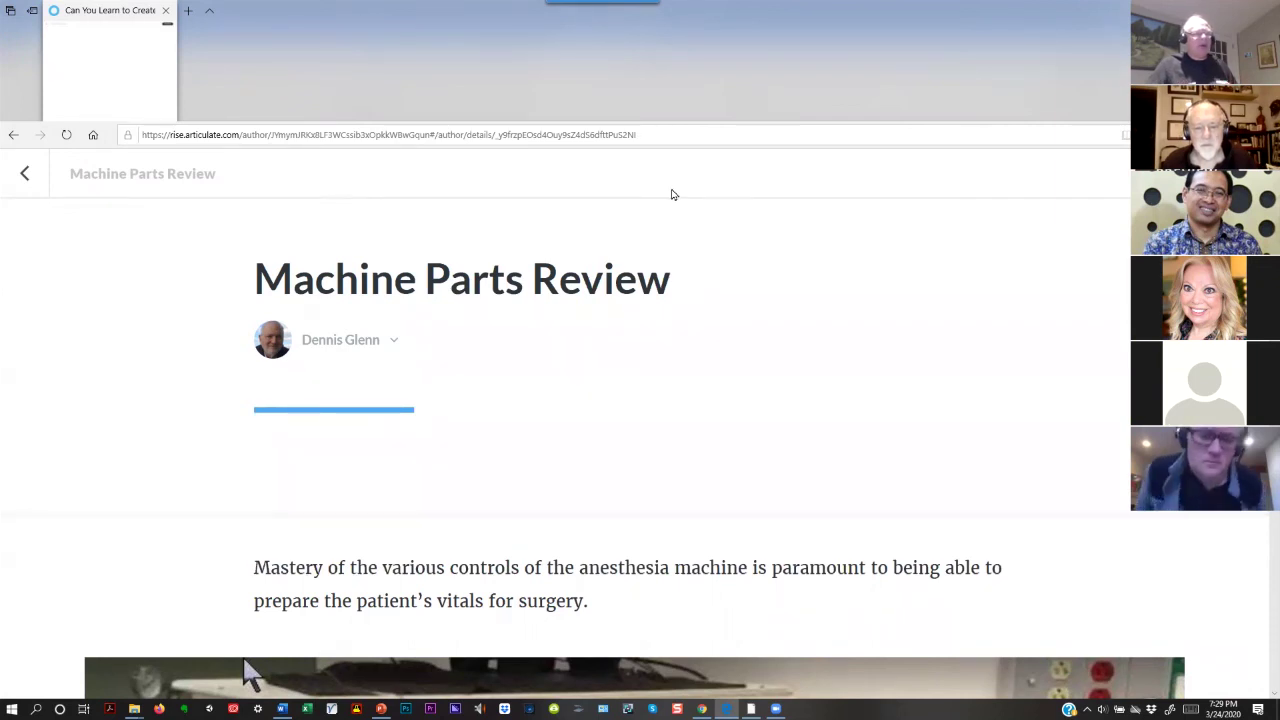
scroll(672, 198, "down", 1)
scroll(671, 204, "up", 1)
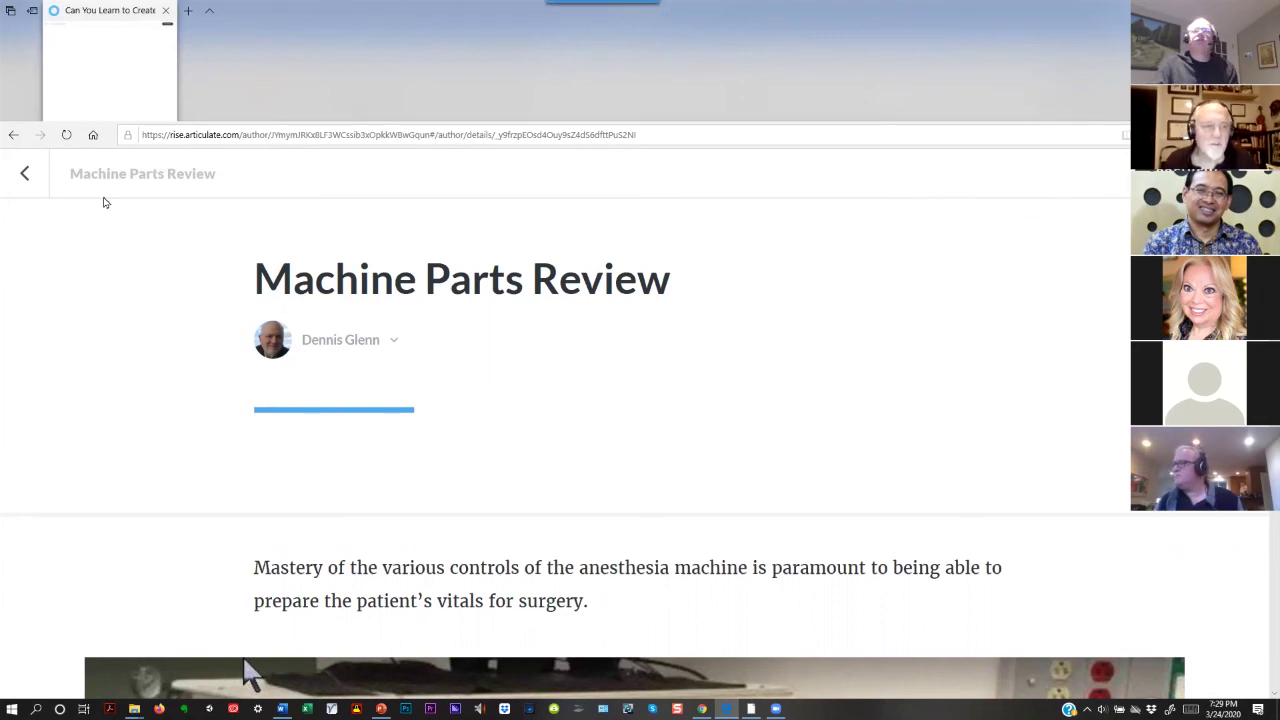
left_click(26, 174)
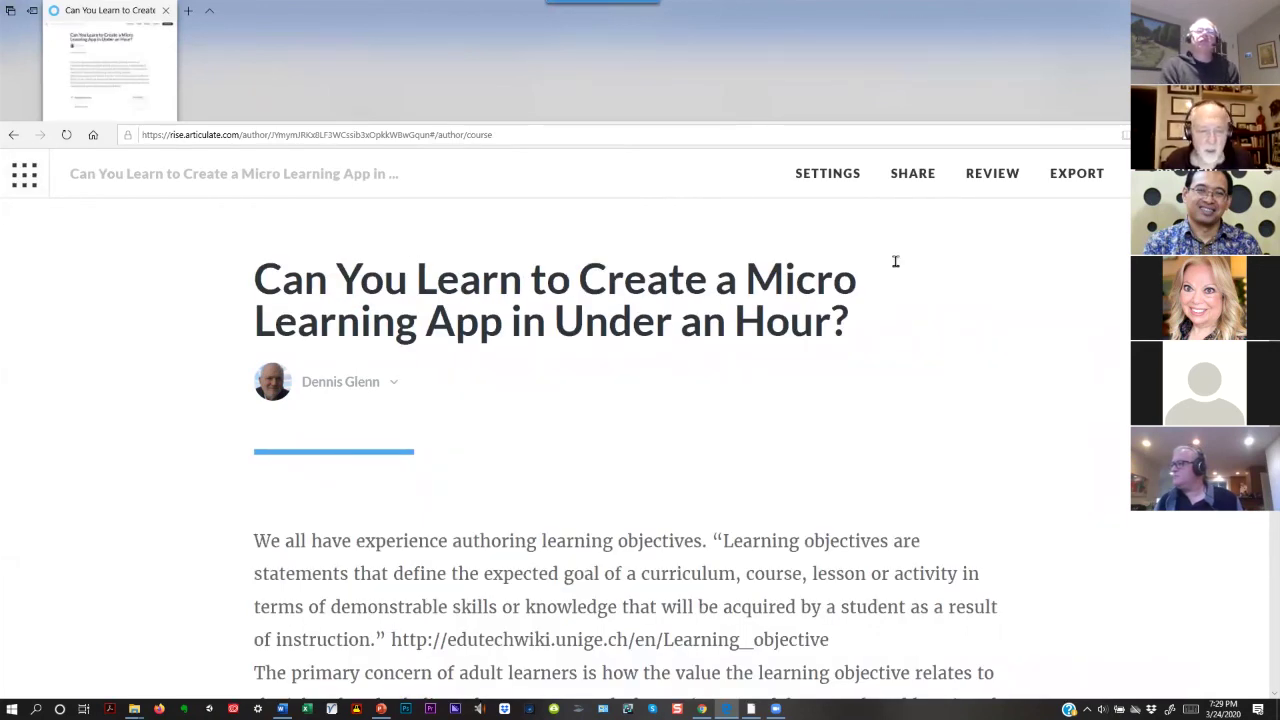
Add a new quiz titled 'Machine Parts Back' to the course outline.
scroll(890, 269, "down", 5)
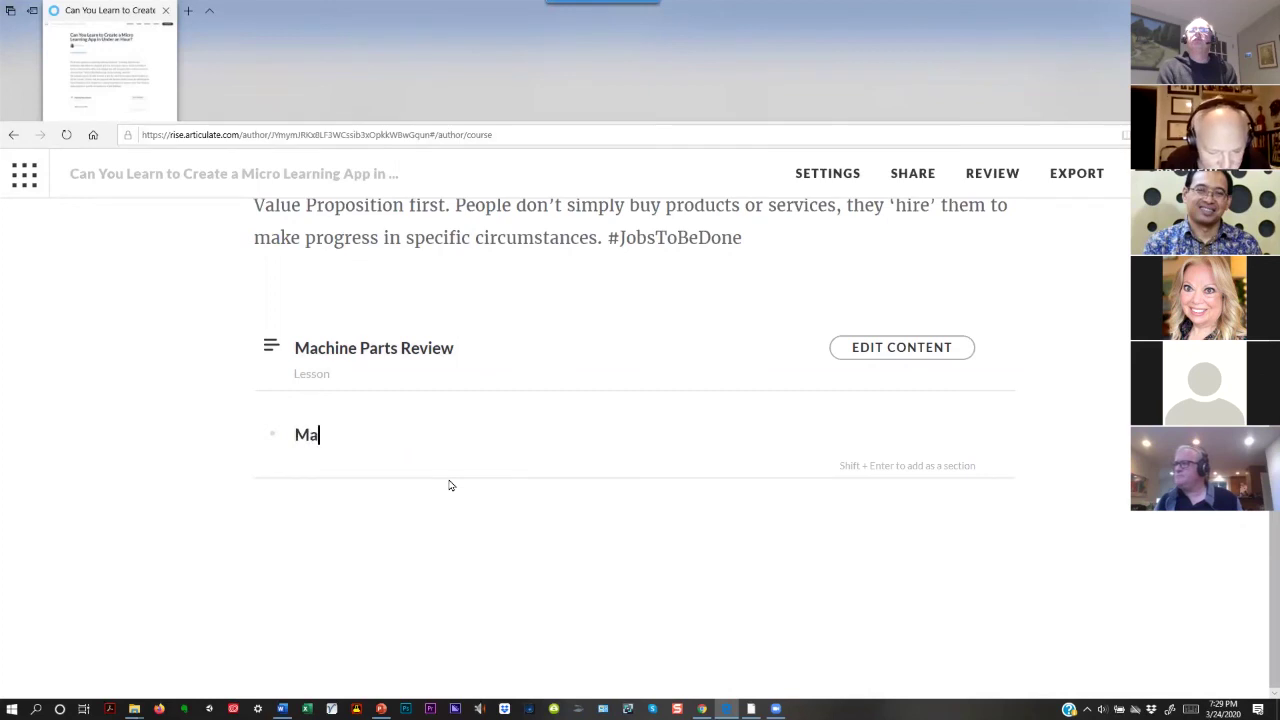
type("chine ")
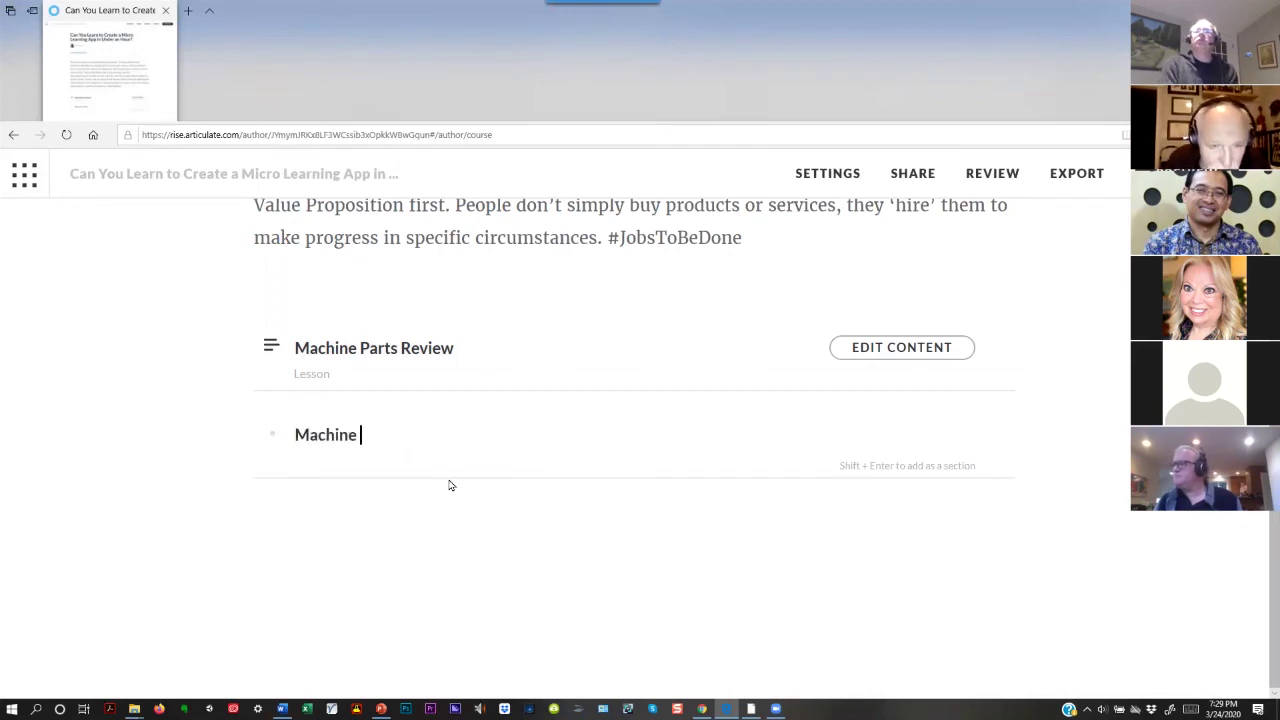
type("Part")
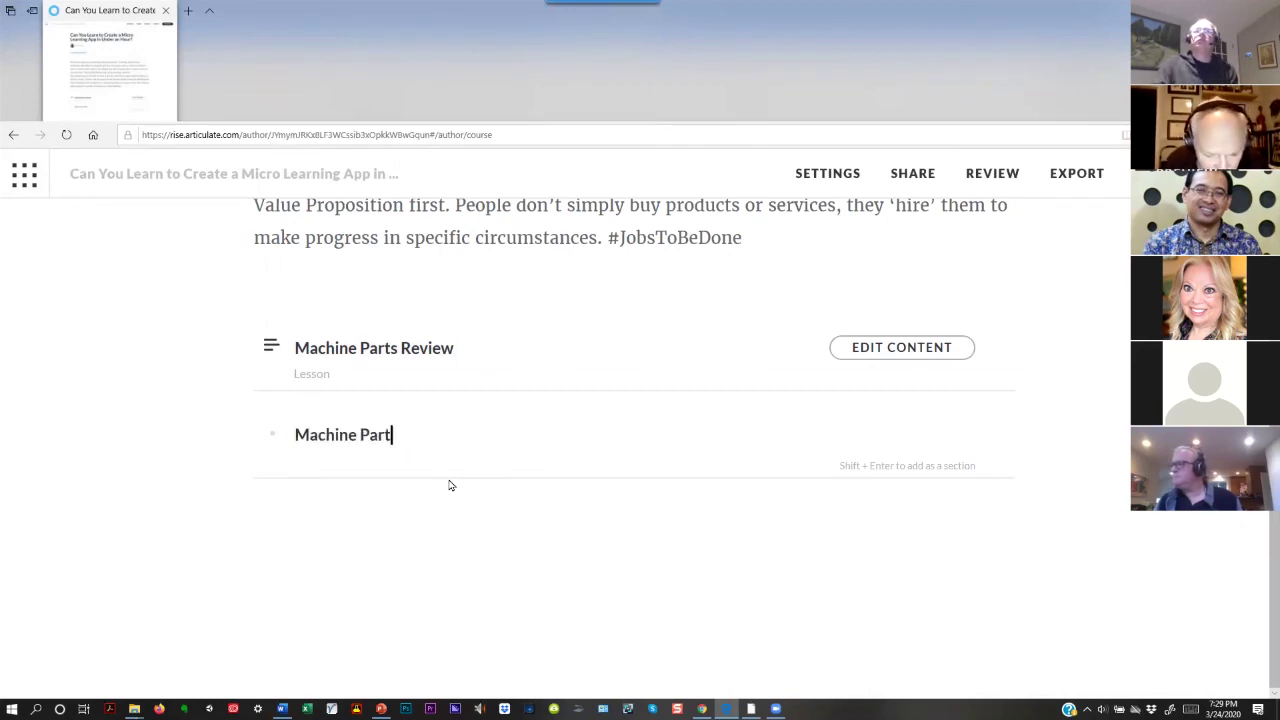
type("s Back")
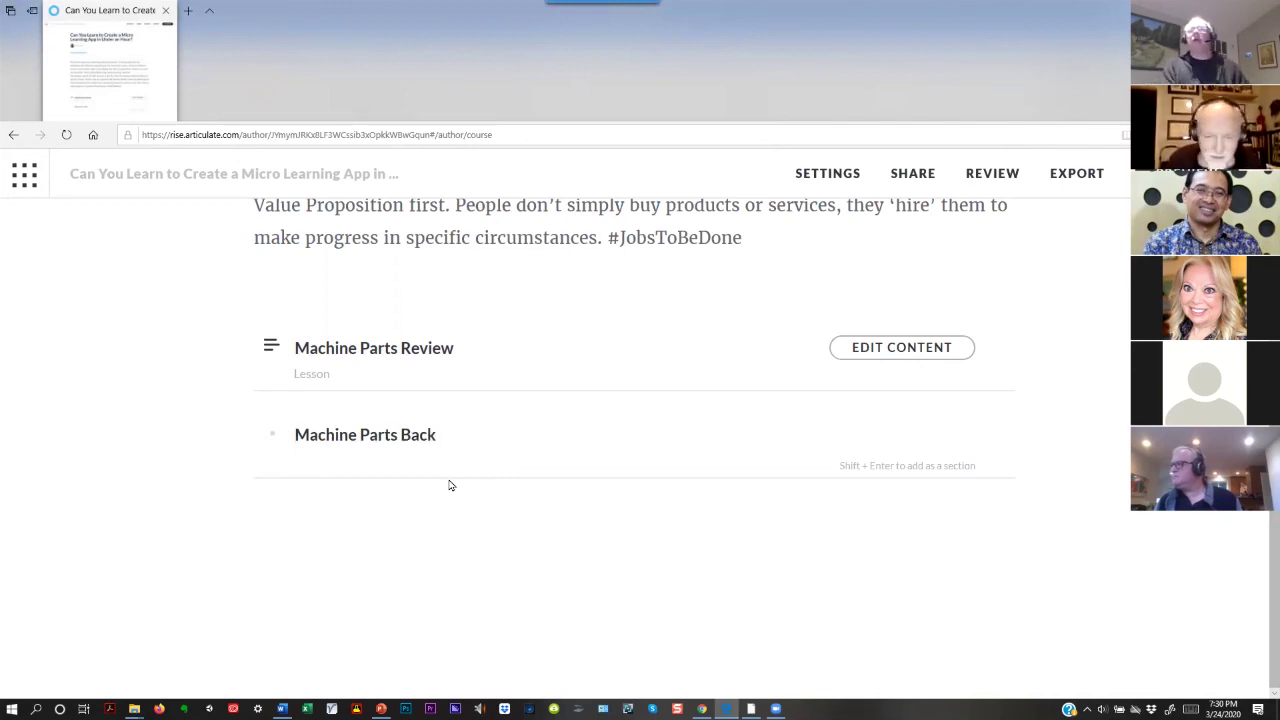
key("Return")
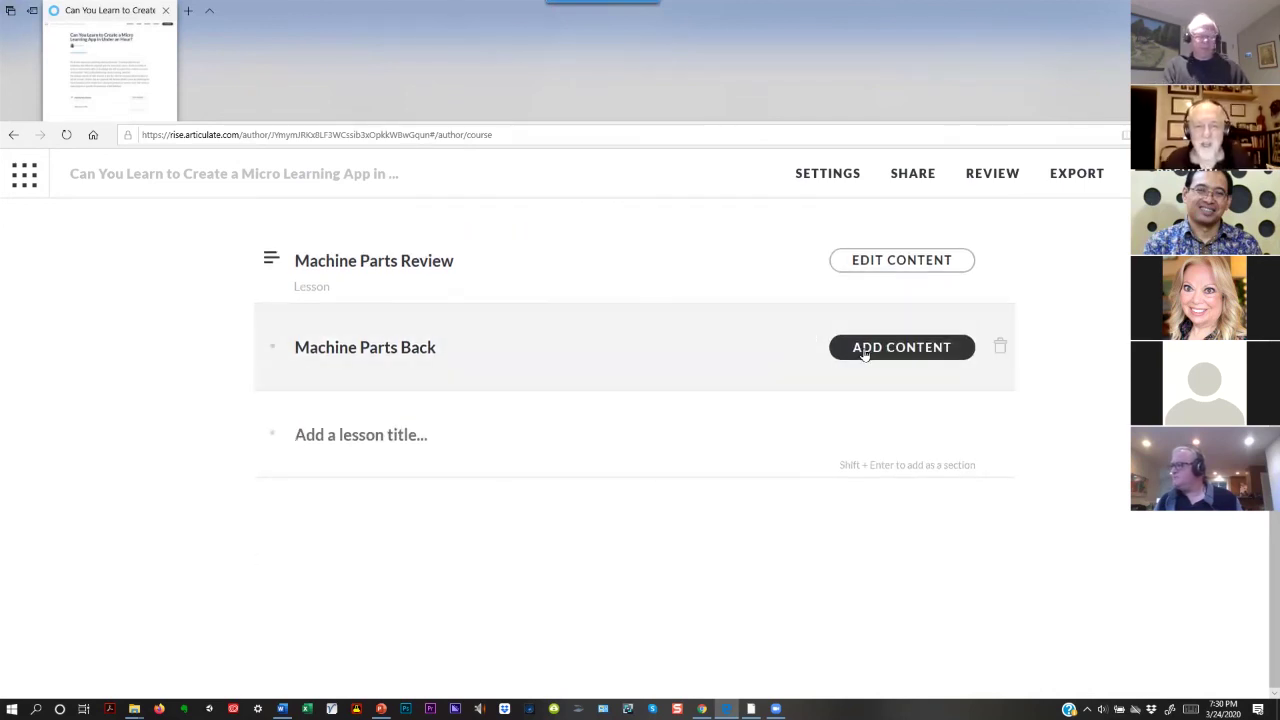
left_click(862, 352)
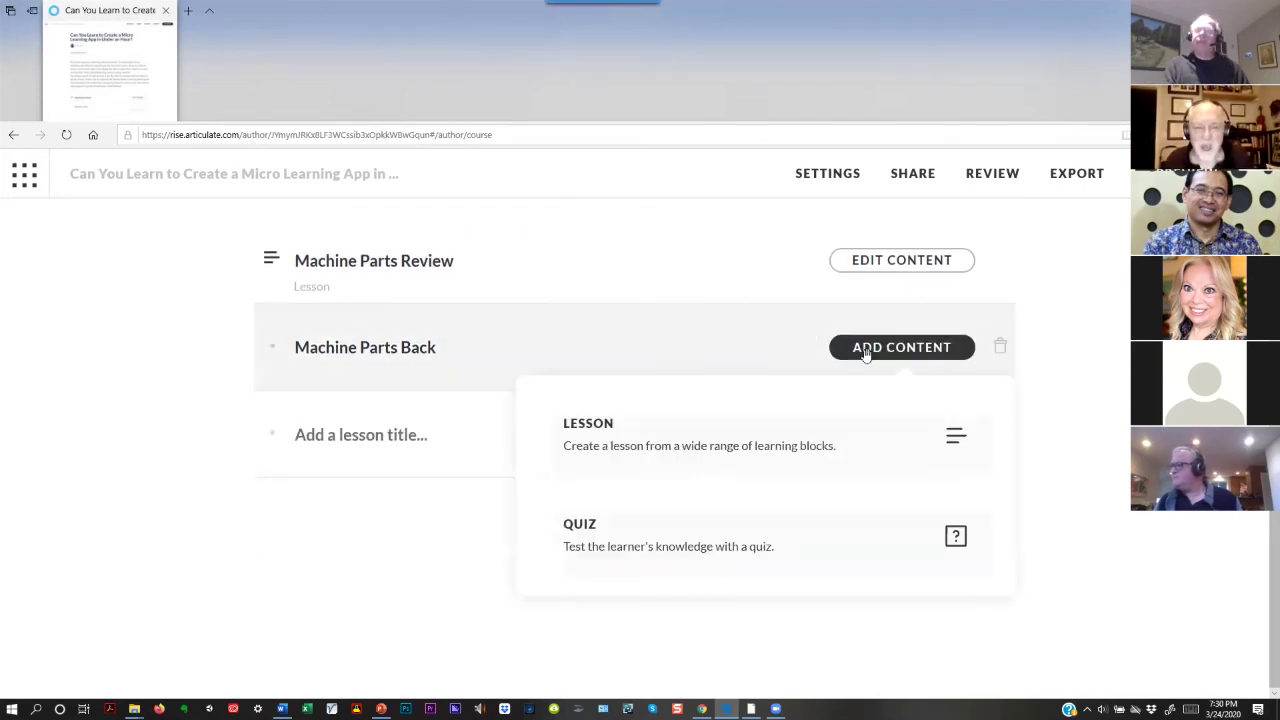
left_click(583, 537)
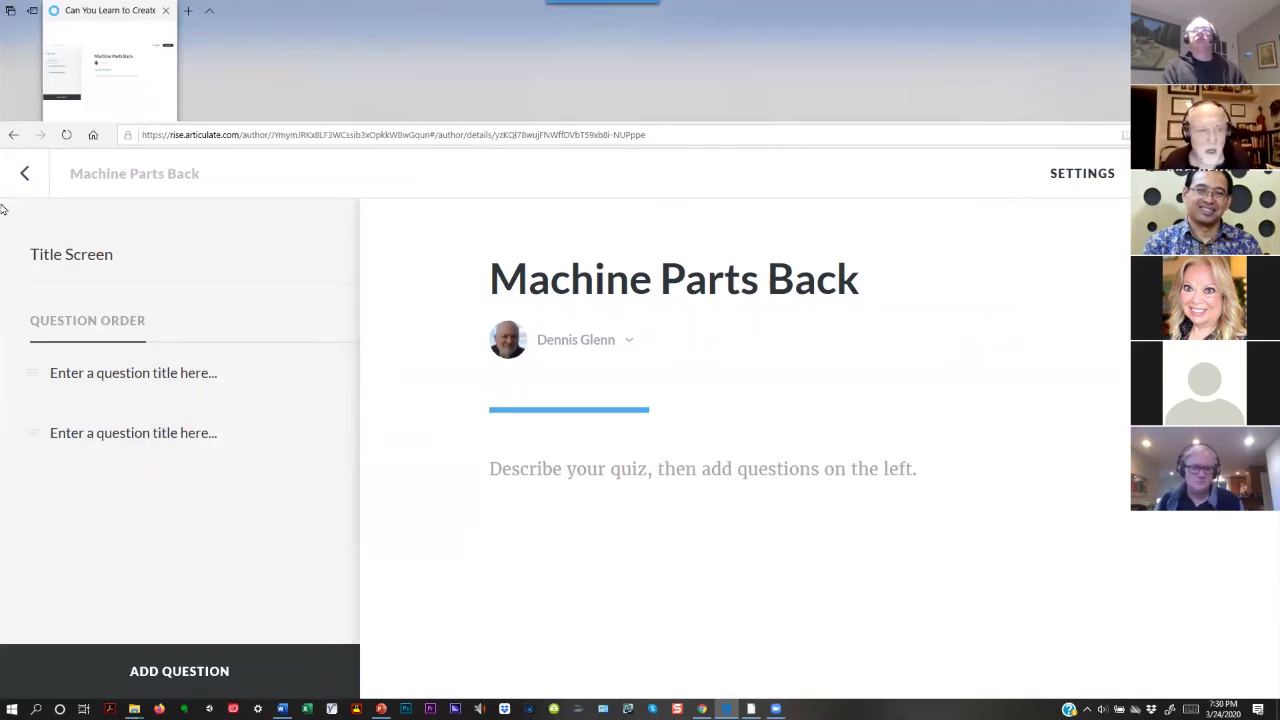
Close the Machine Parts Back quiz editor and return to the top of the course overview.
left_click(23, 178)
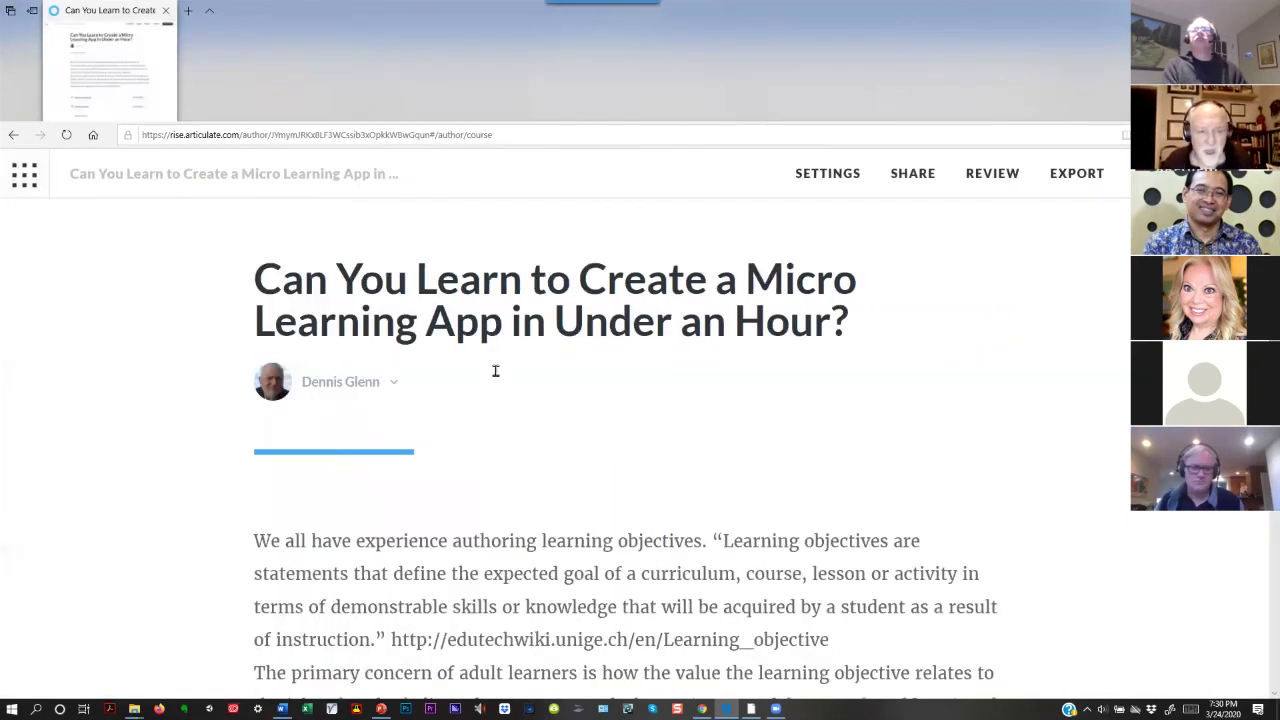
scroll(494, 370, "down", 3)
scroll(553, 388, "down", 2)
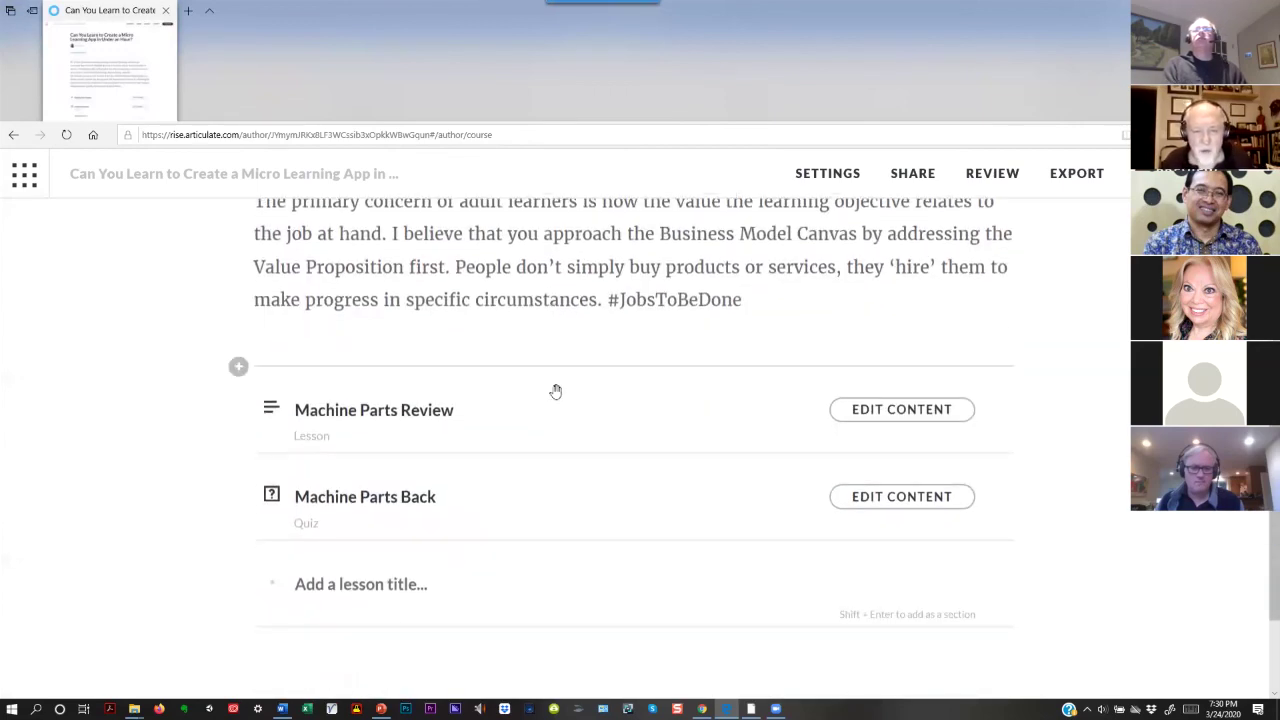
scroll(1008, 326, "up", 4)
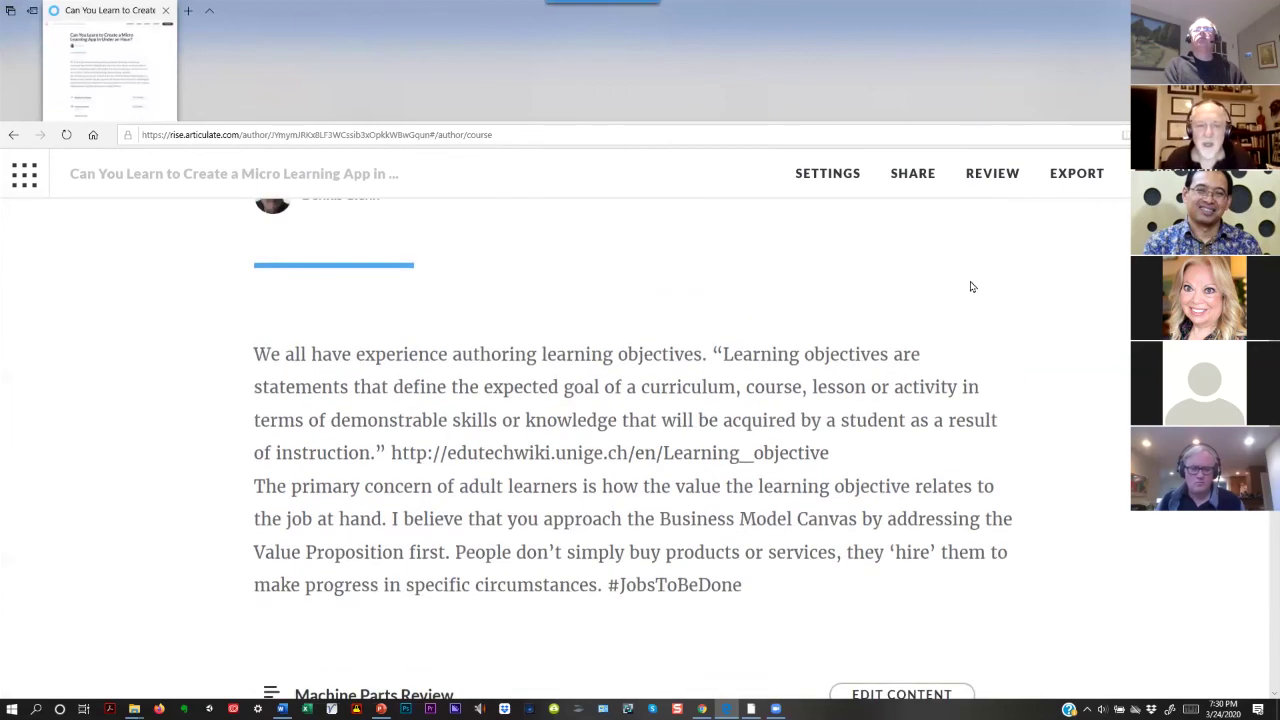
scroll(456, 326, "up", 3)
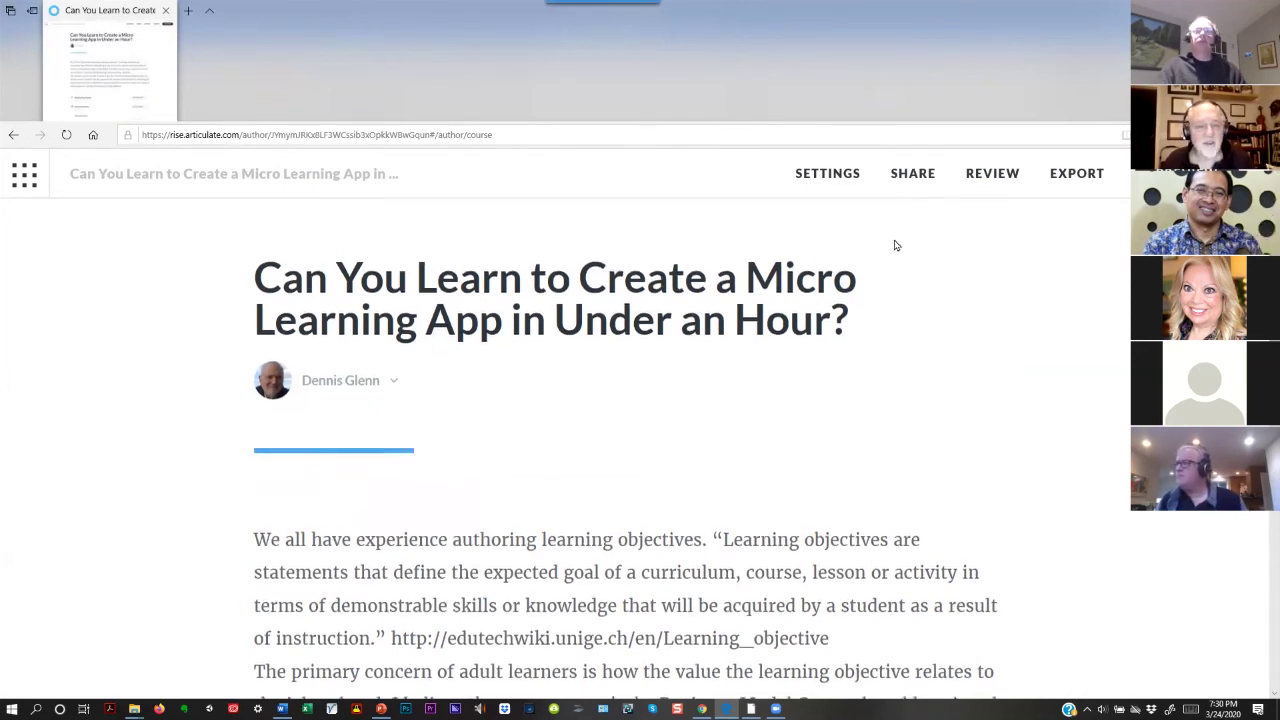
scroll(894, 243, "down", 1)
scroll(894, 243, "up", 1)
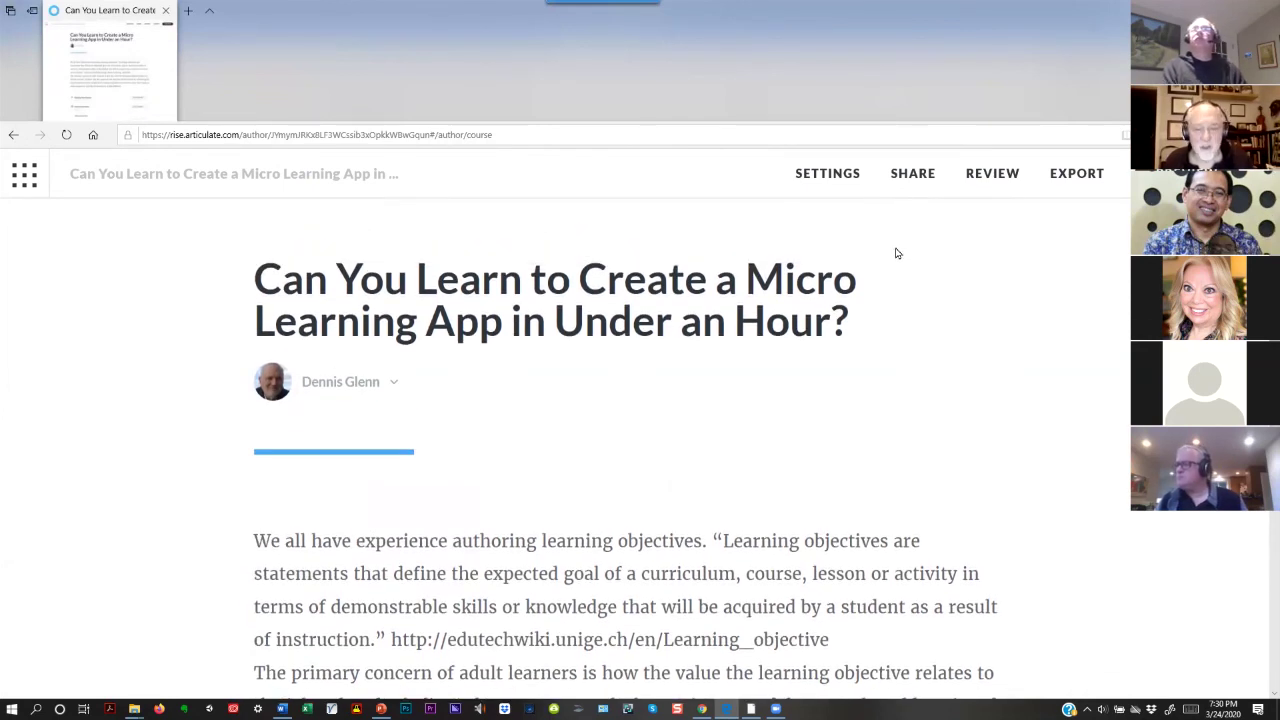
Open the course's Share panel and copy the full preview link URL.
left_click(913, 176)
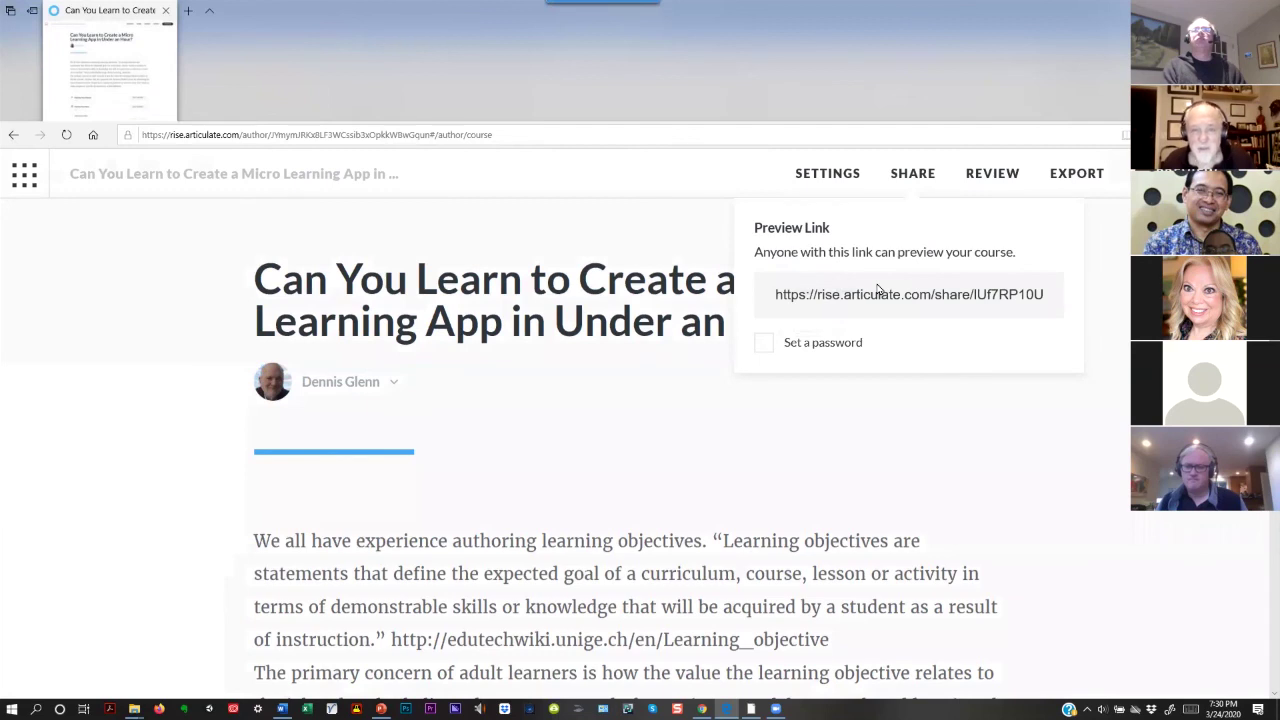
left_click_drag(776, 303, 1075, 303)
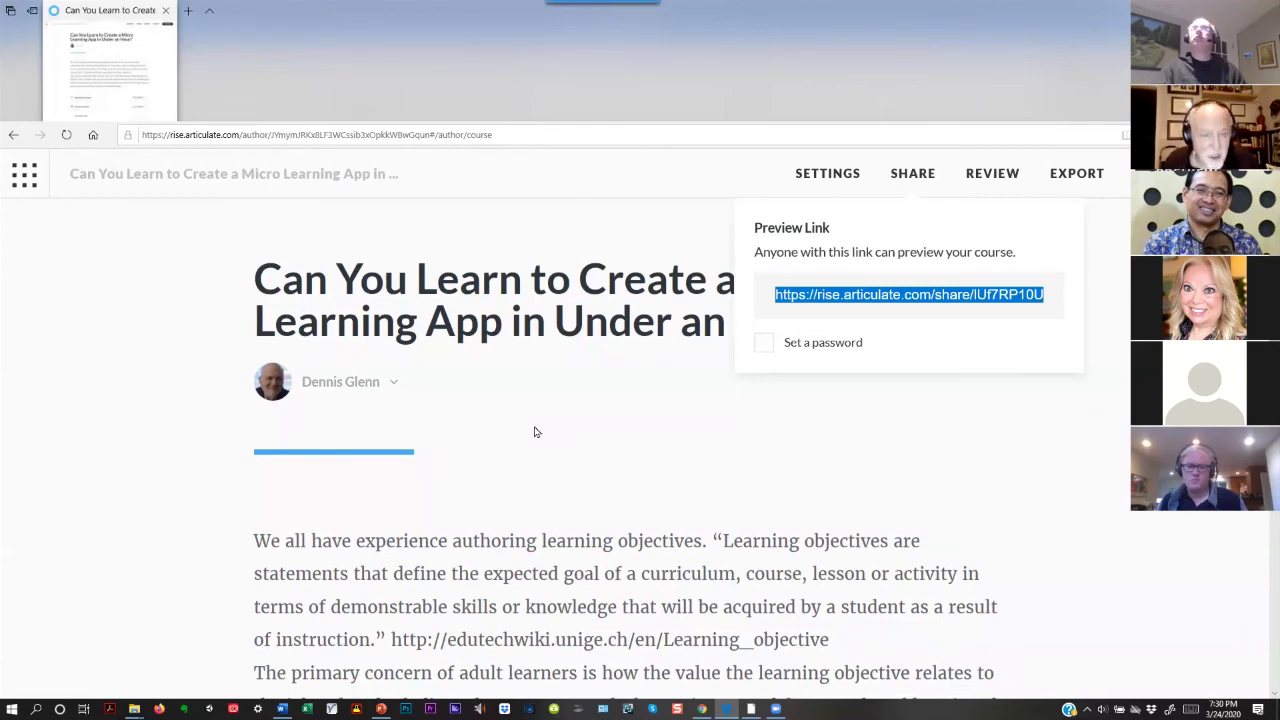
key("alt+Tab")
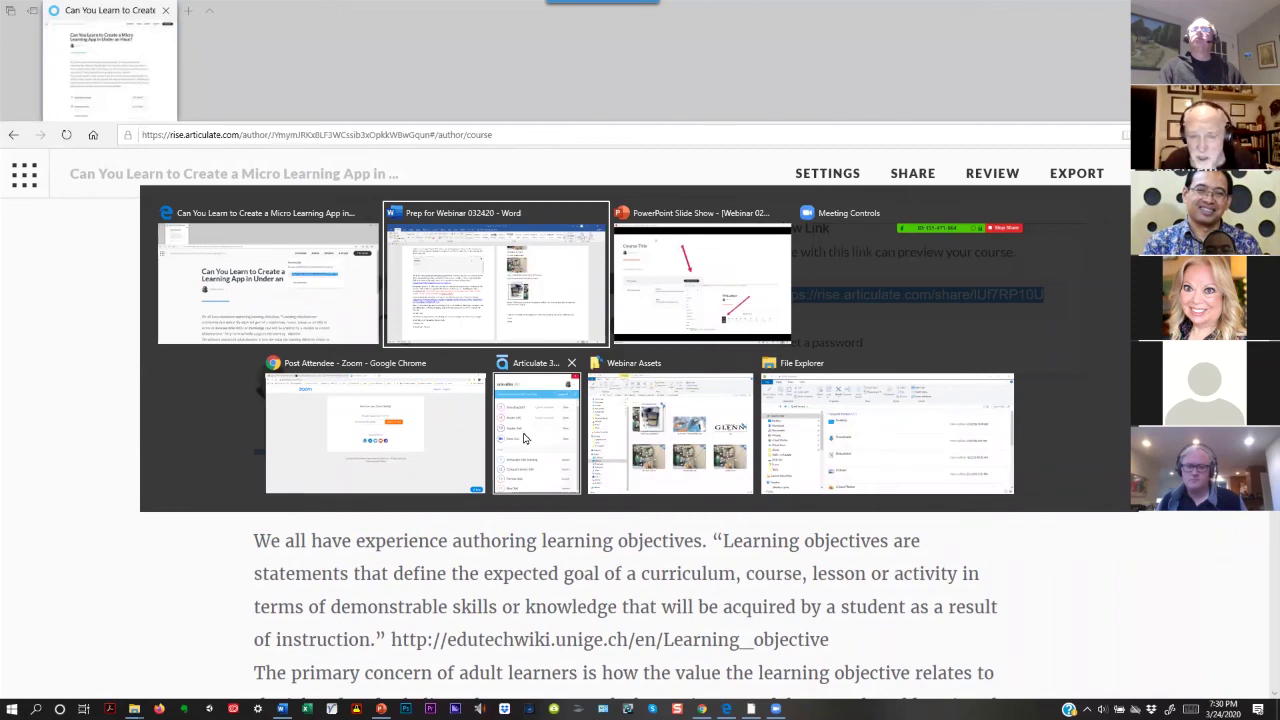
In Gmail, start a new email addressed to the suggested reviewer contact.
left_click(472, 456)
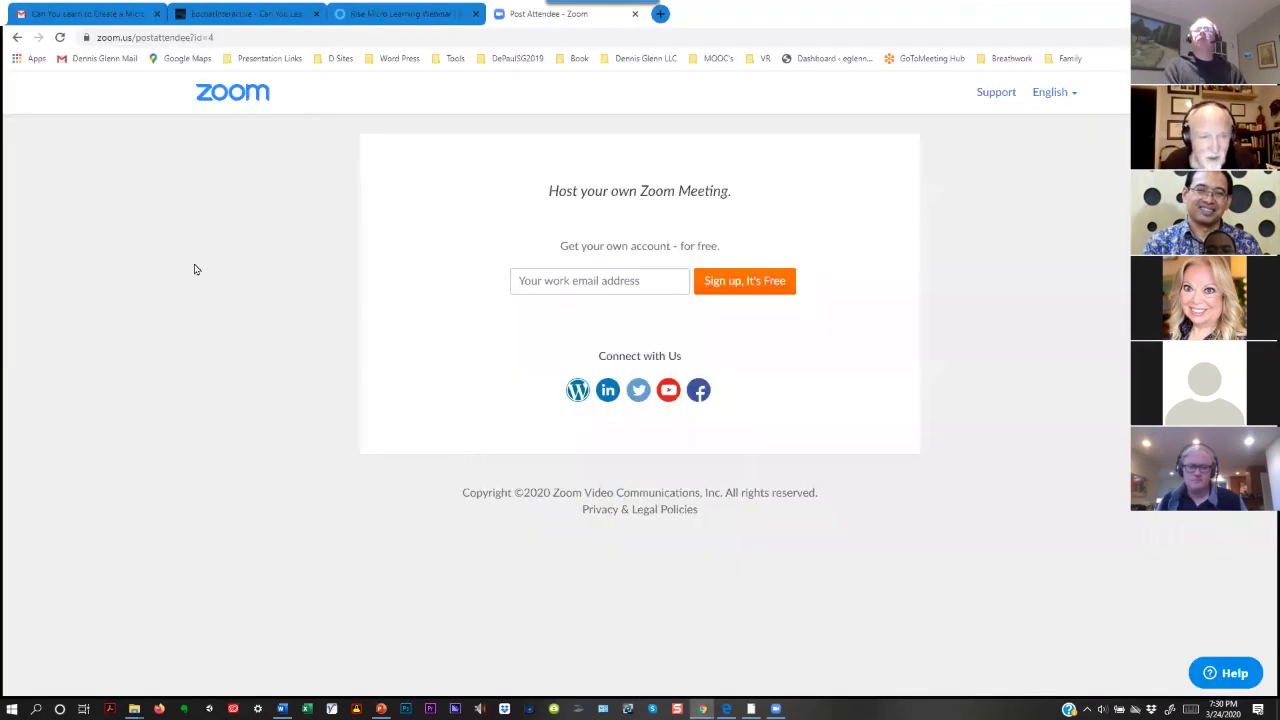
left_click(68, 14)
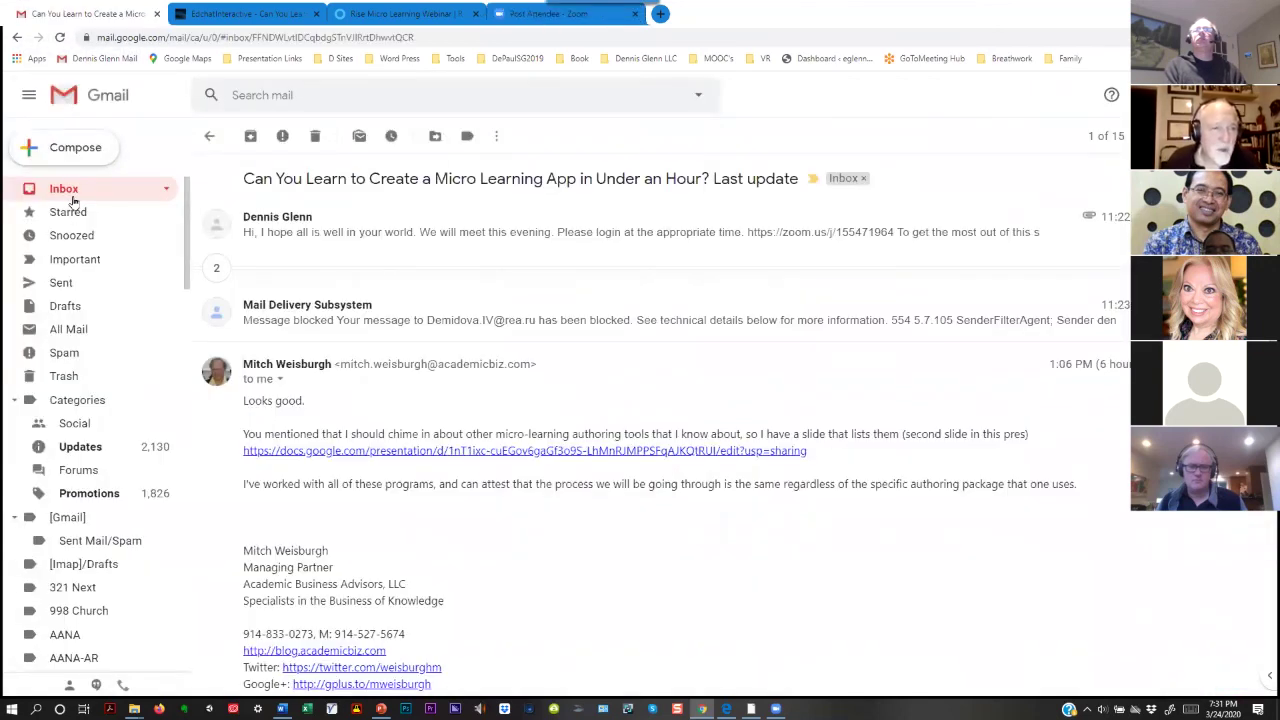
left_click(70, 158)
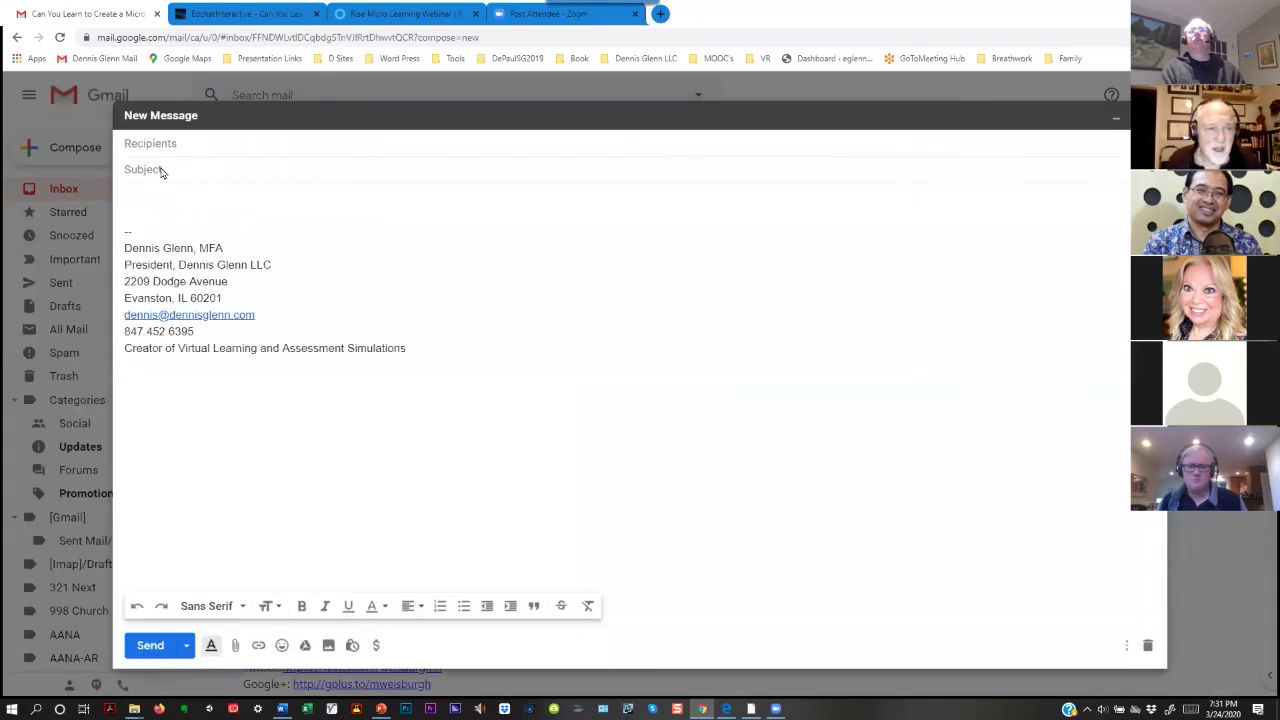
left_click(177, 143)
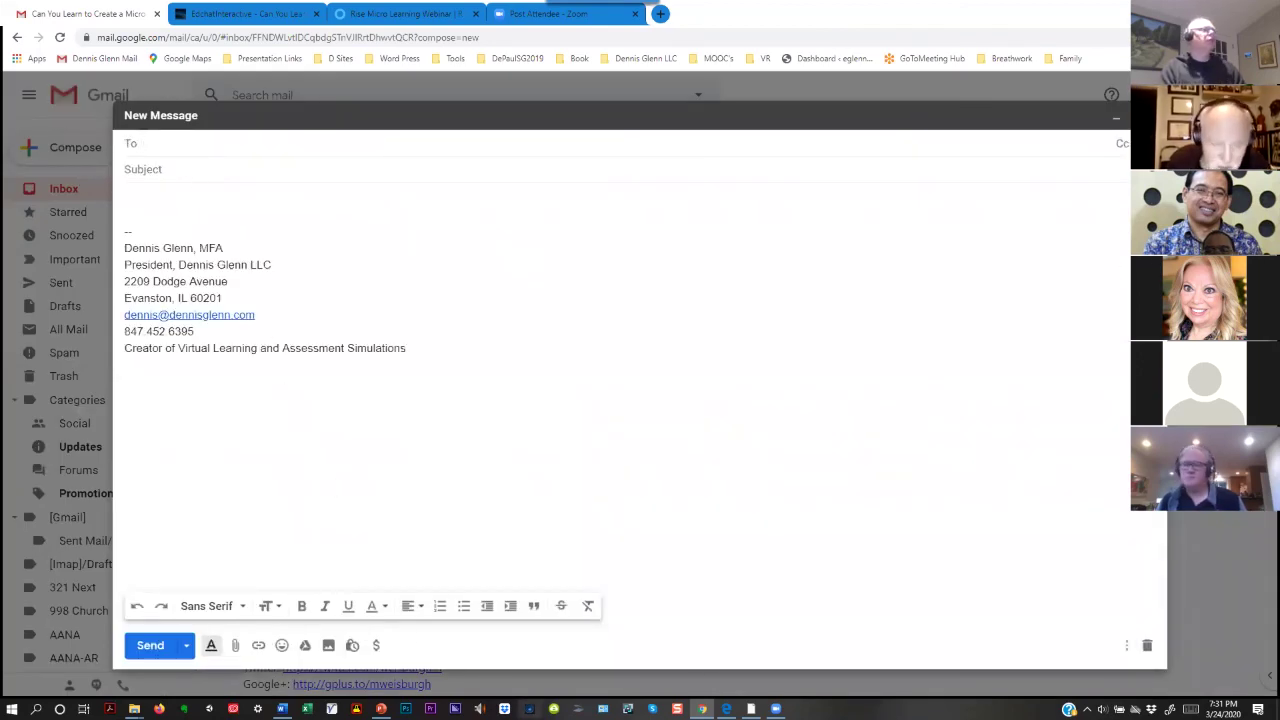
type("m")
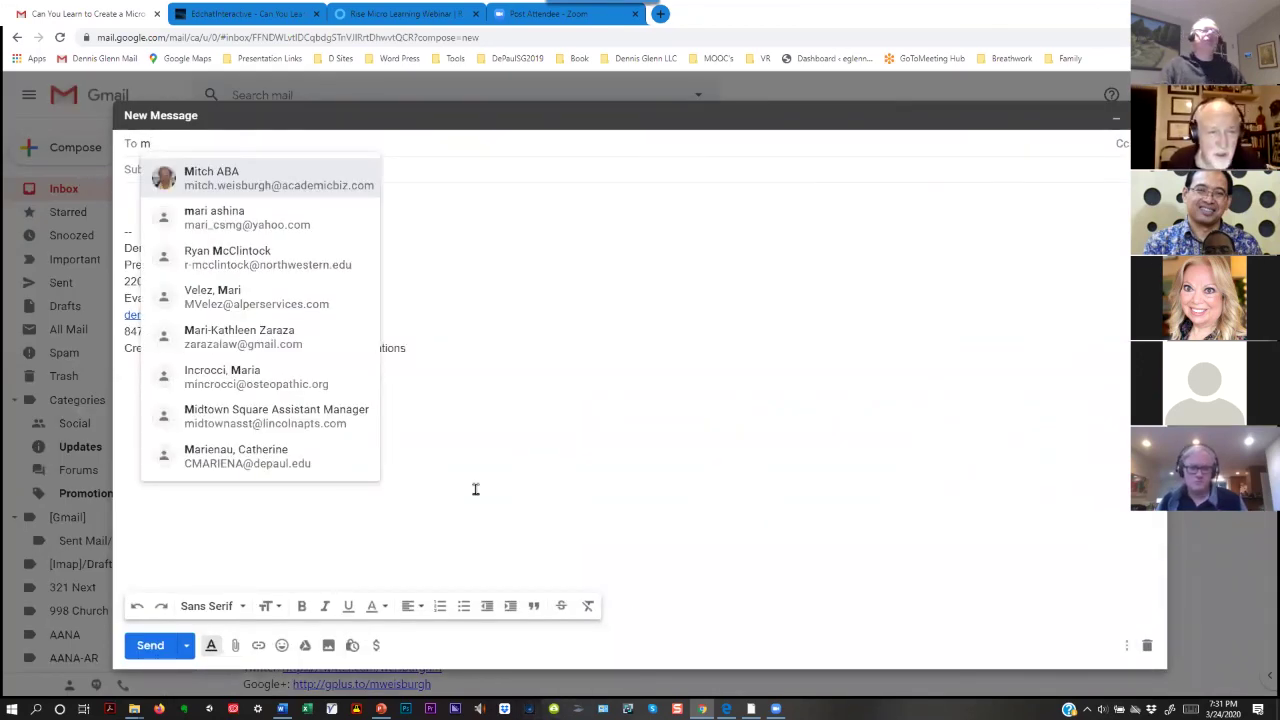
left_click(230, 178)
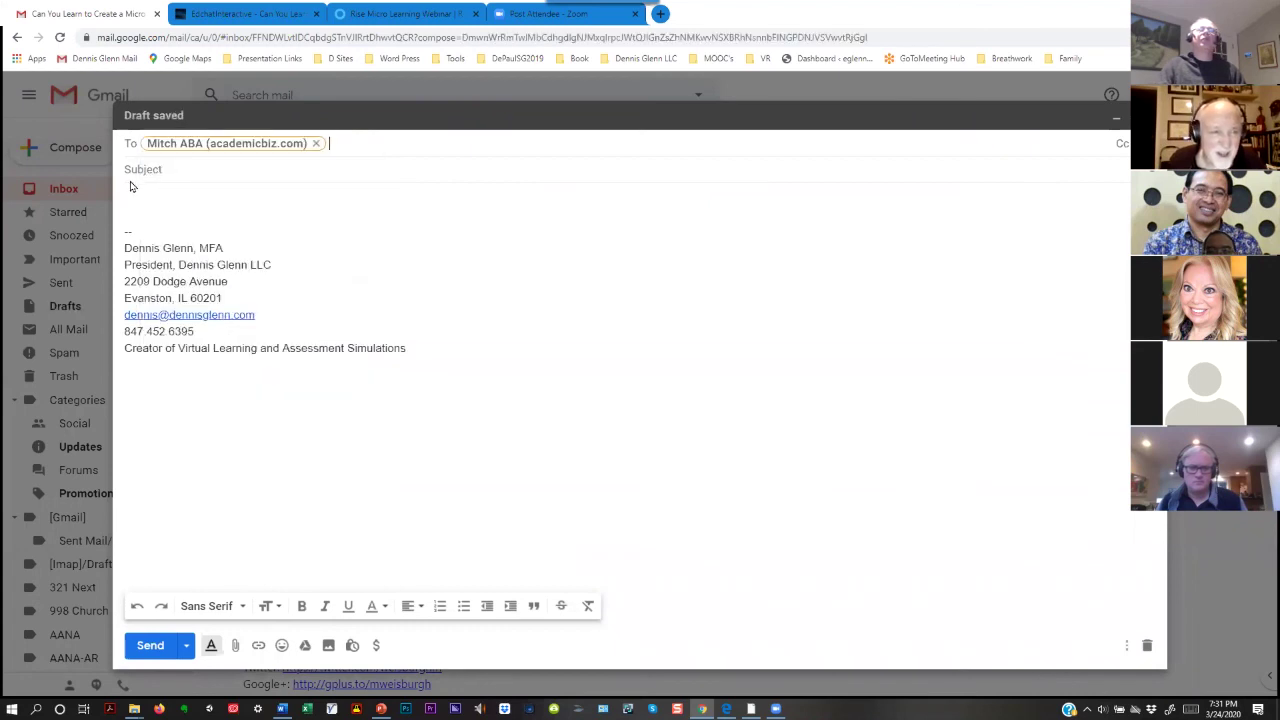
Give the email the subject 'link', paste the preview URL as a hyperlink, and send it.
left_click(133, 172)
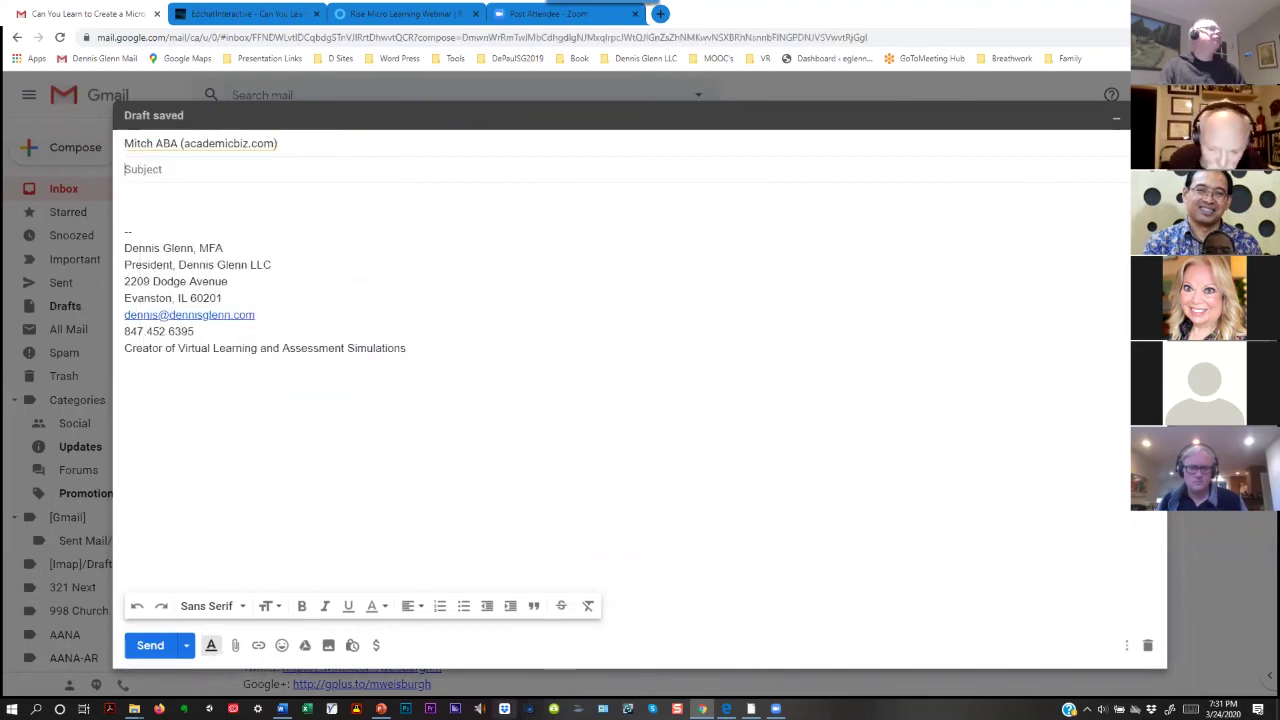
type("I")
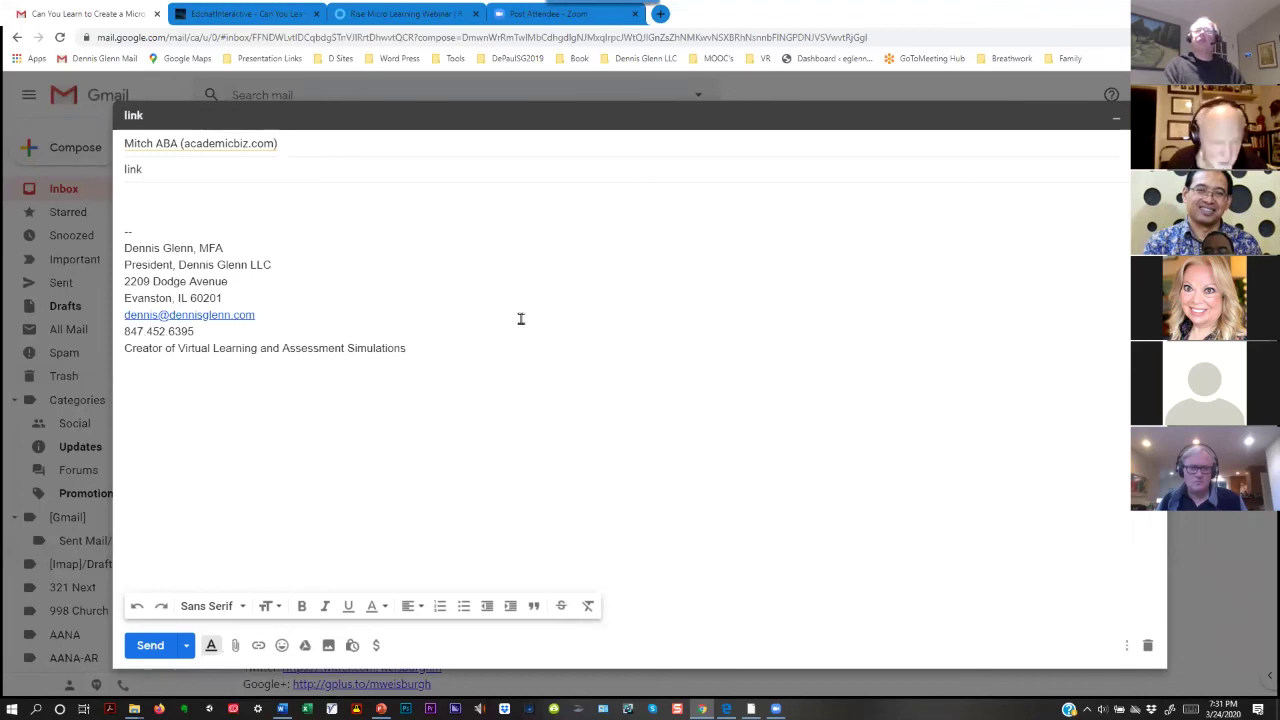
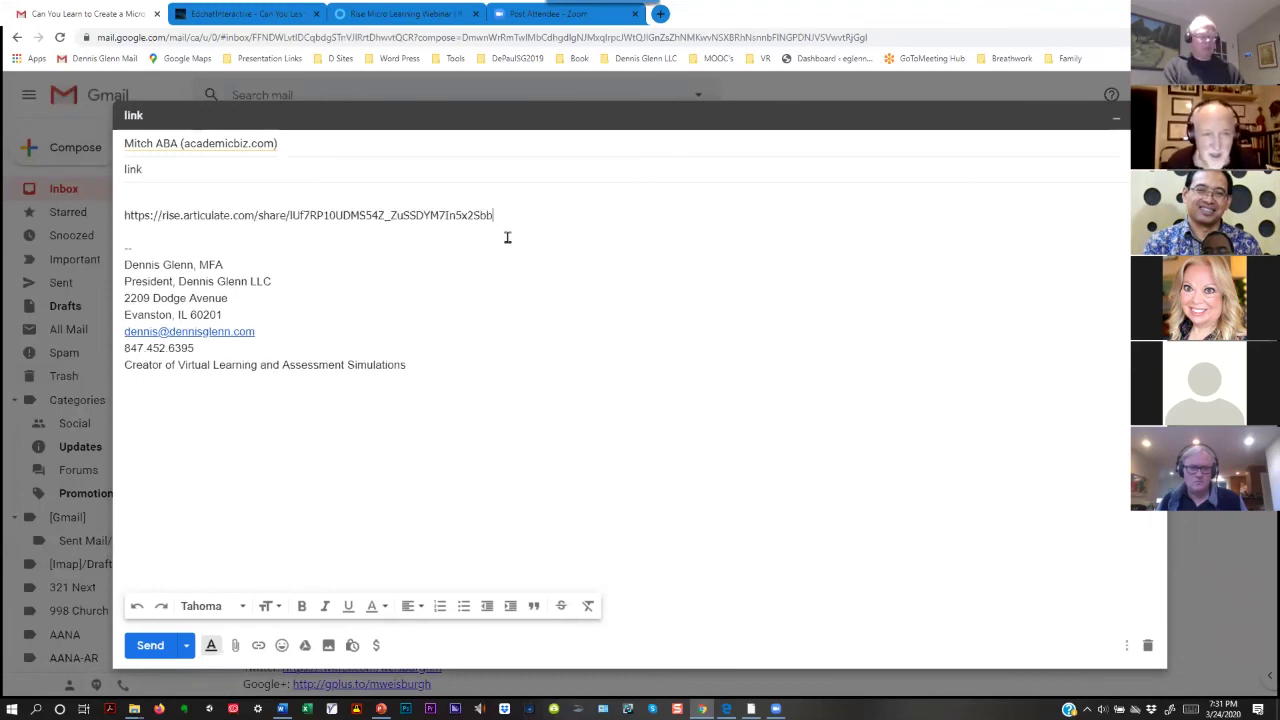
left_click_drag(503, 209, 126, 221)
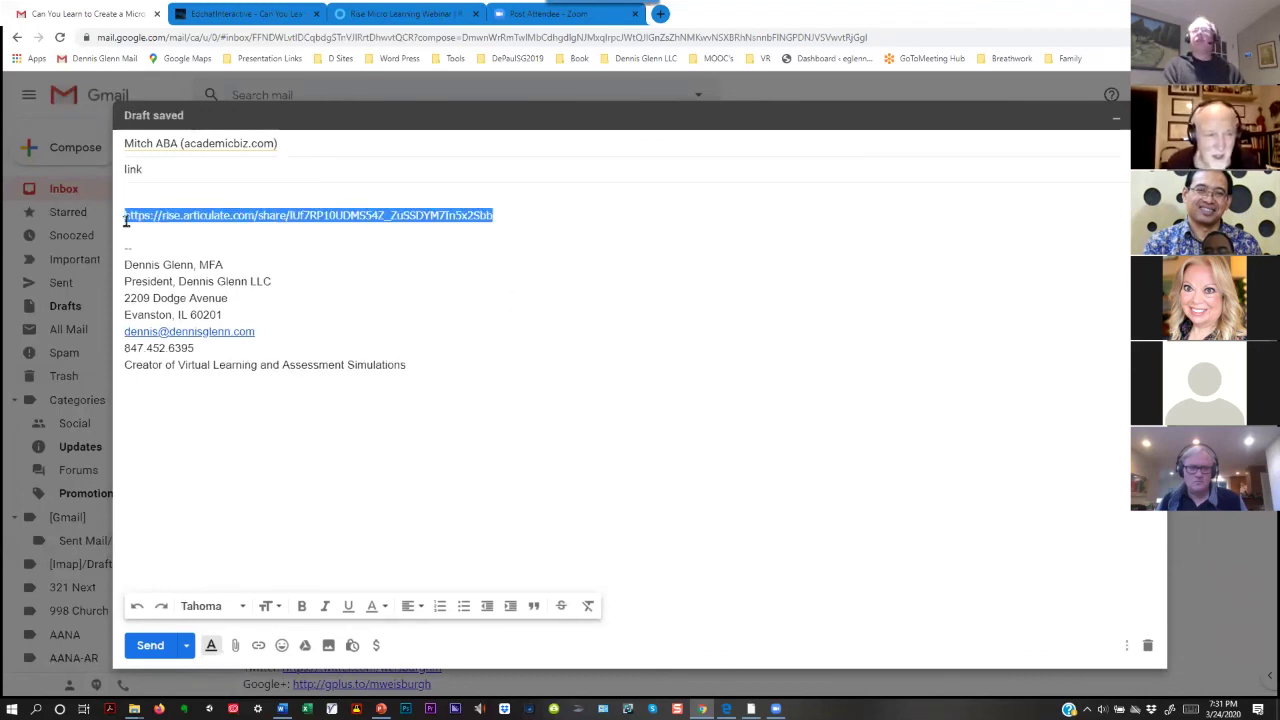
left_click(258, 647)
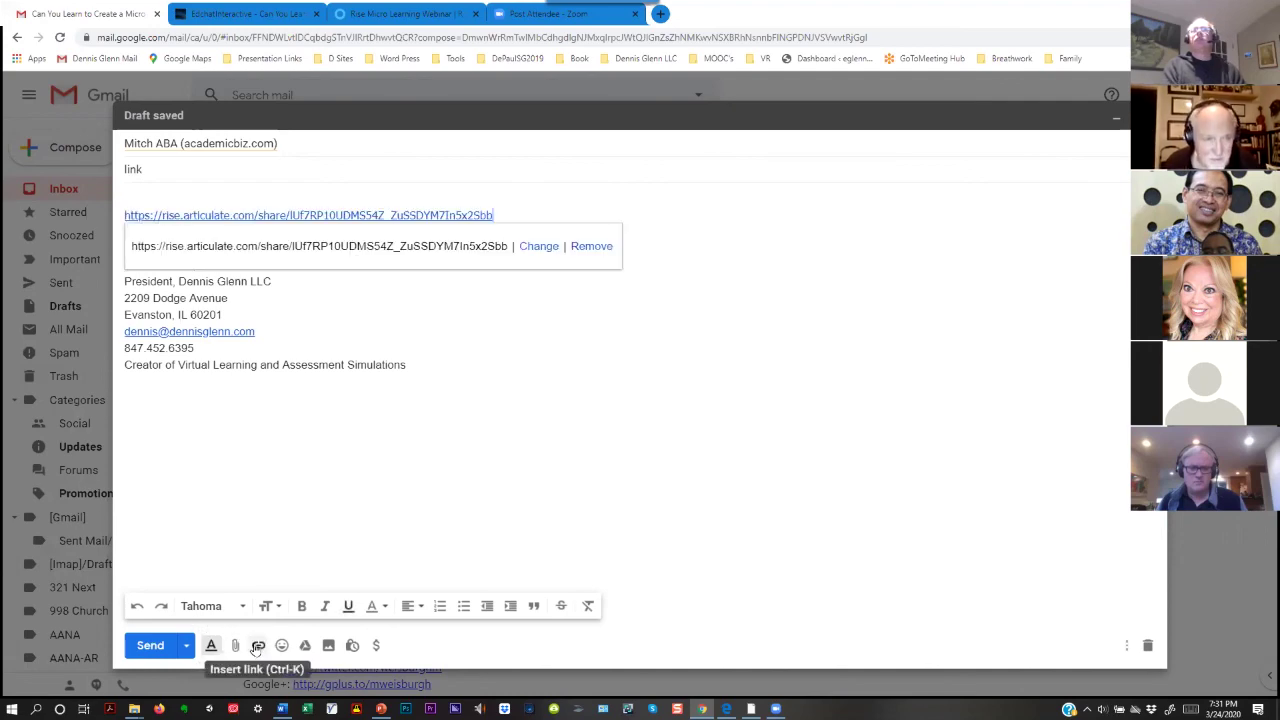
left_click(150, 647)
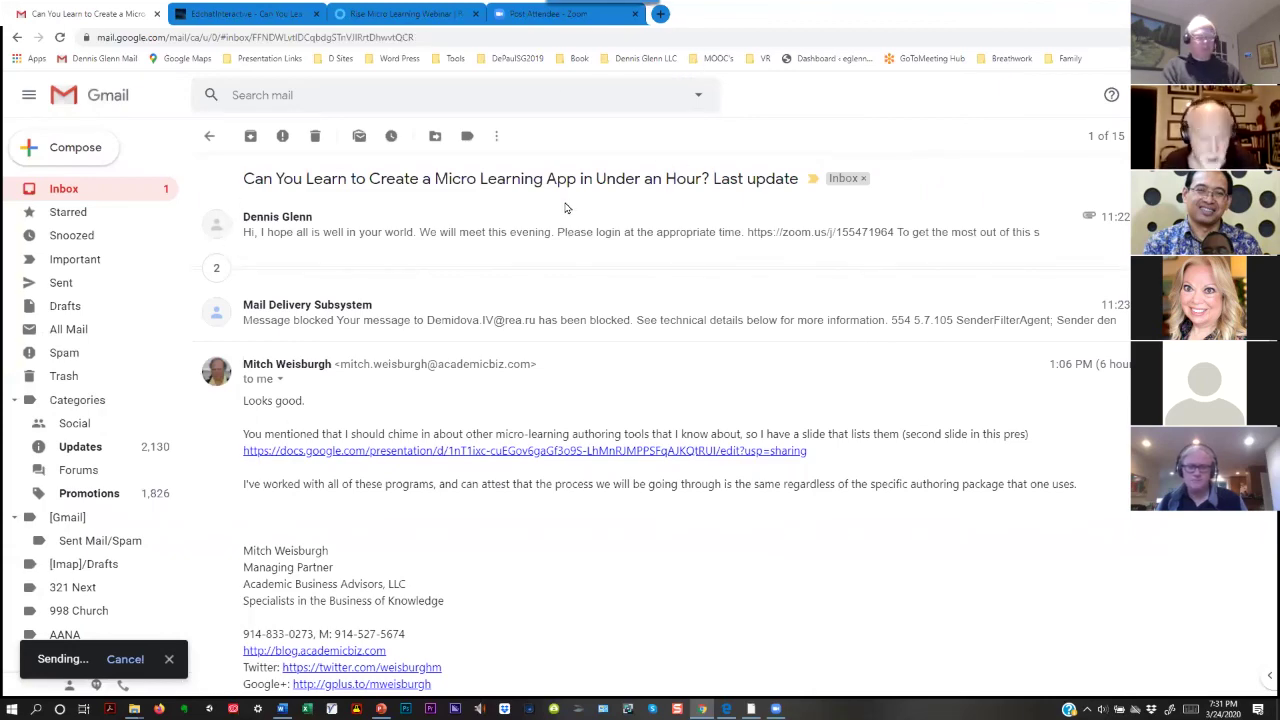
Back in Rise, close the Share panel and open the Review 360 publishing panel.
key("alt+Tab")
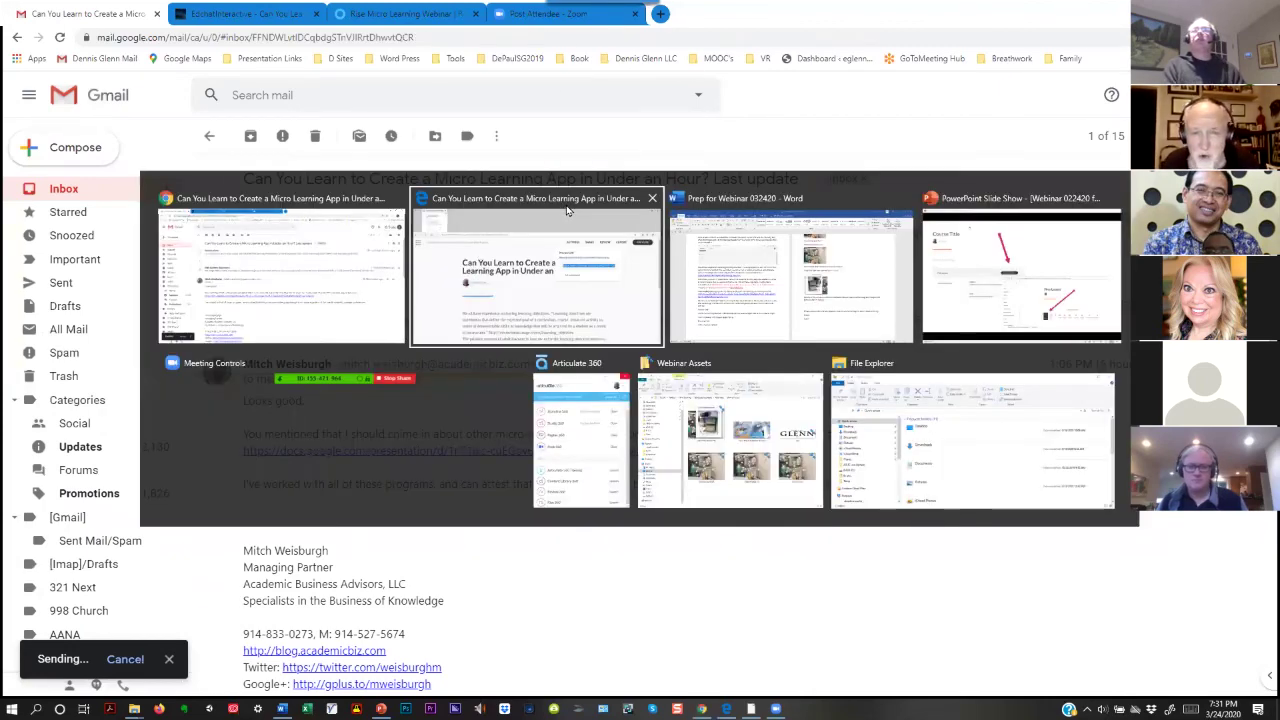
left_click(567, 210)
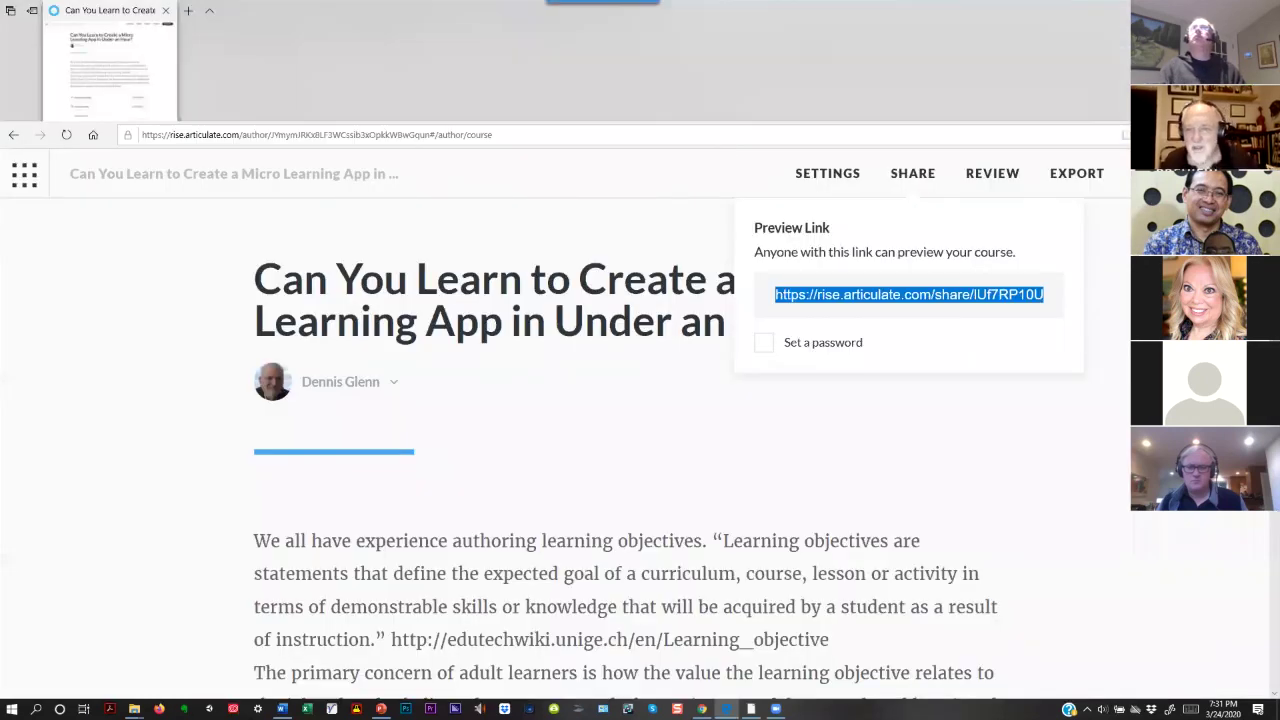
left_click(994, 174)
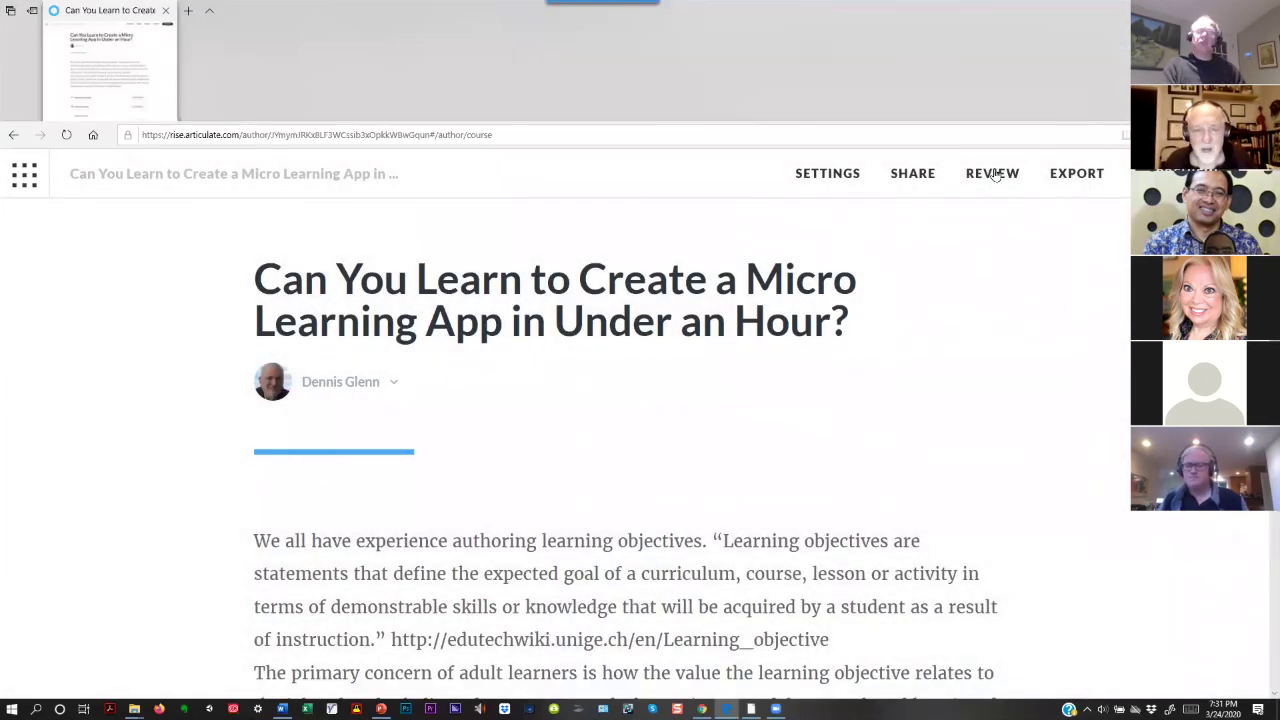
left_click(994, 174)
scroll(515, 390, "down", 1)
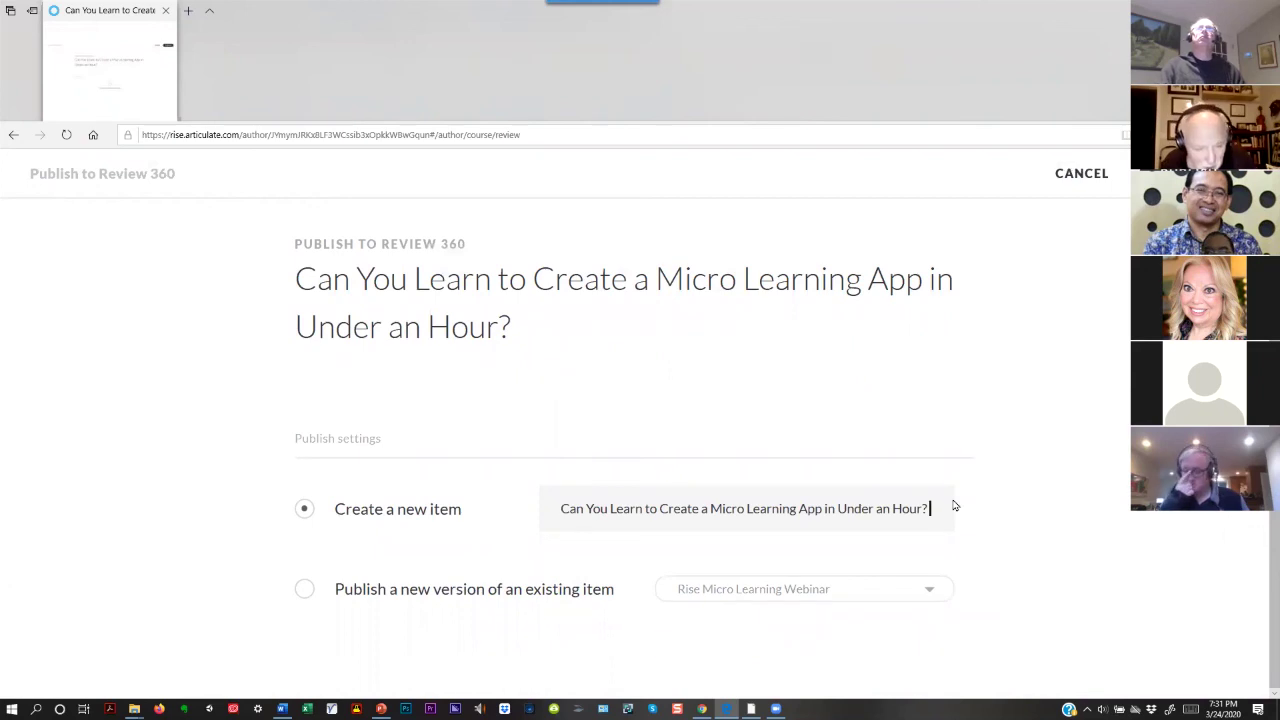
Append ' a' to the new item title, publish, and open the course in Review 360.
type("a")
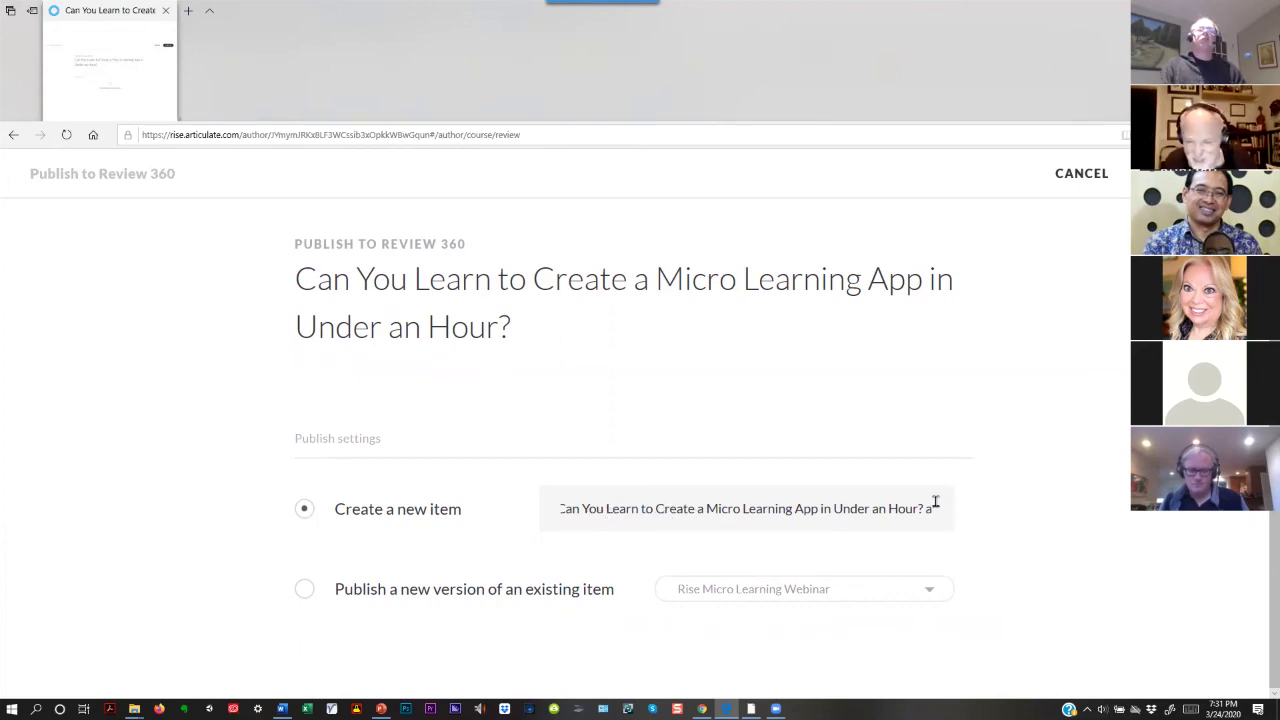
right_click(1099, 575)
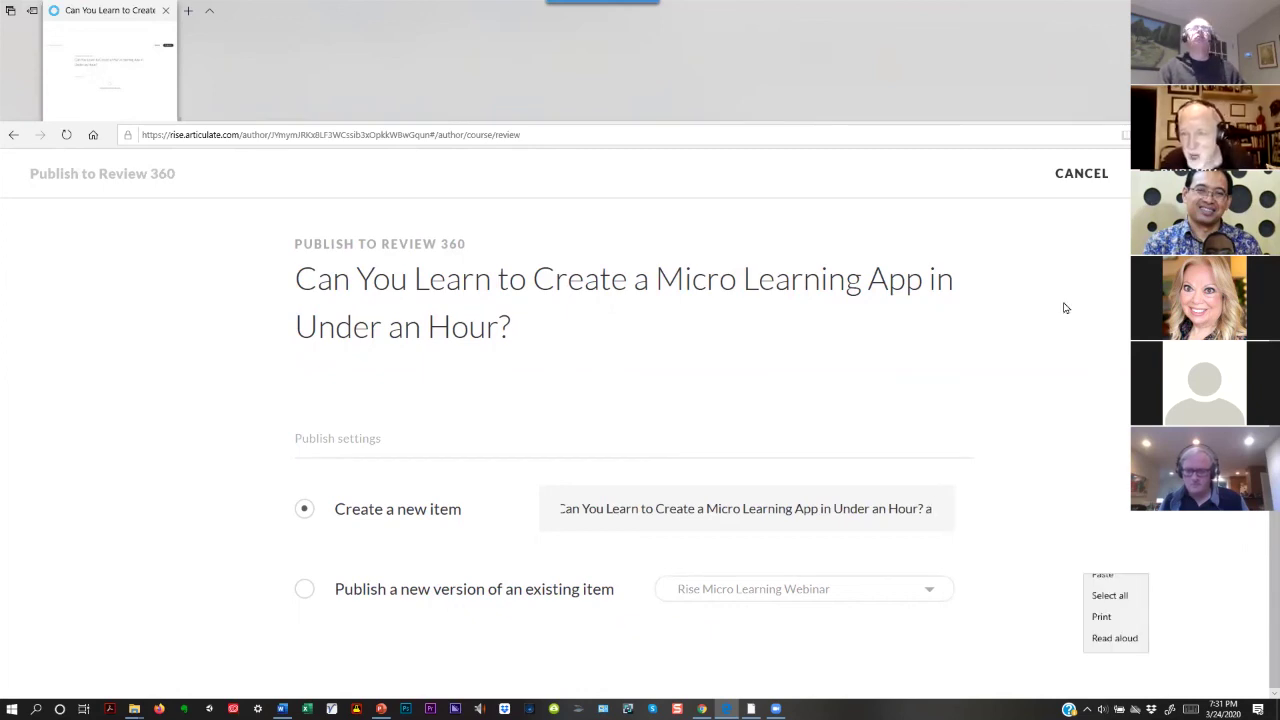
left_click(1065, 308)
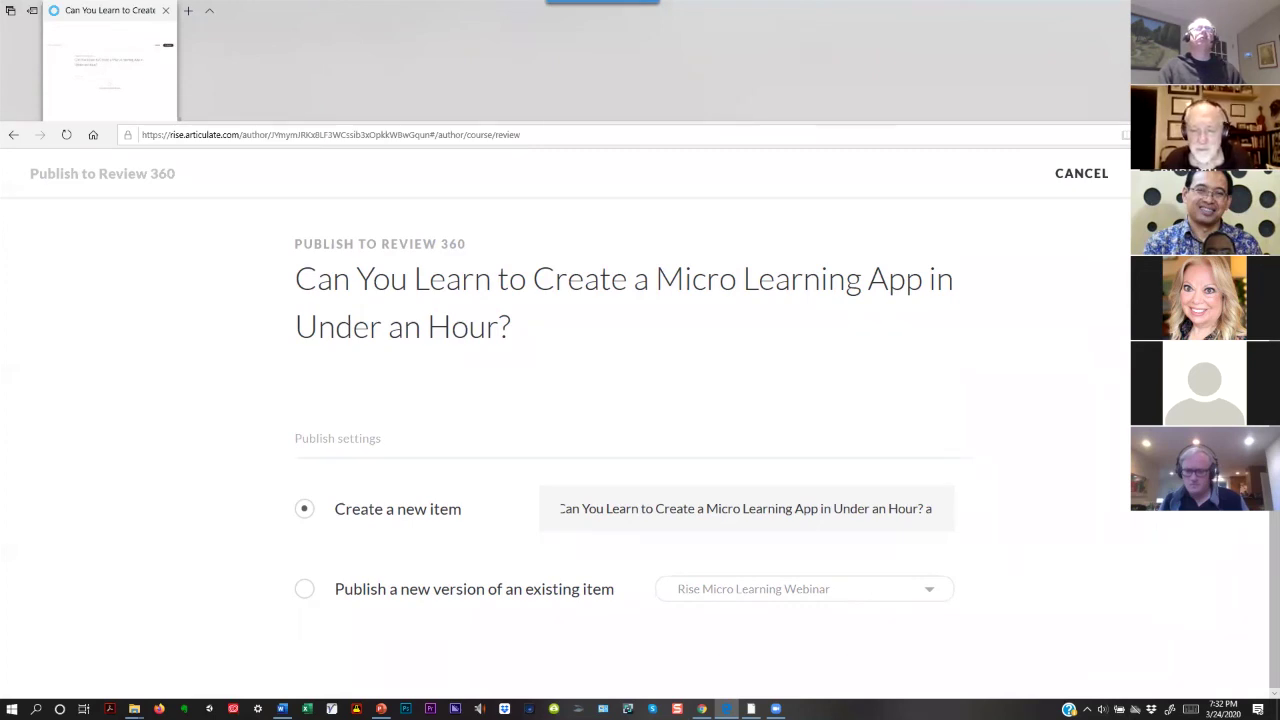
left_click(1170, 173)
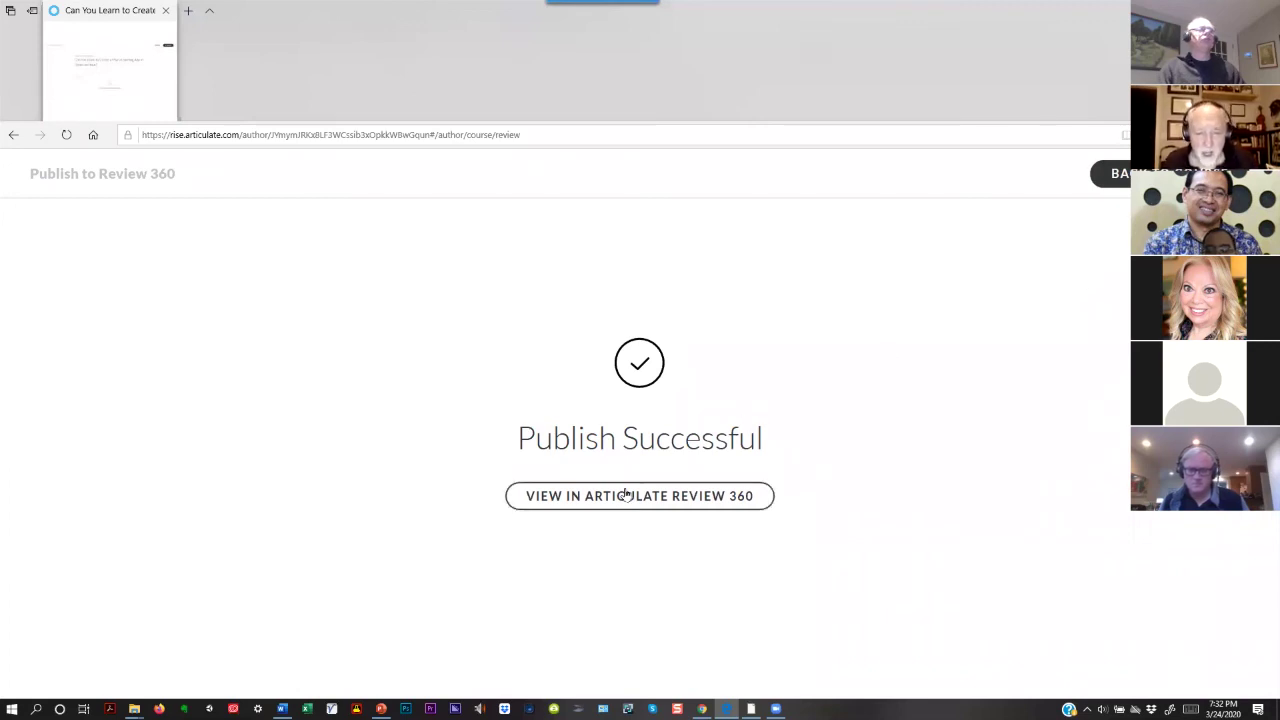
left_click(626, 497)
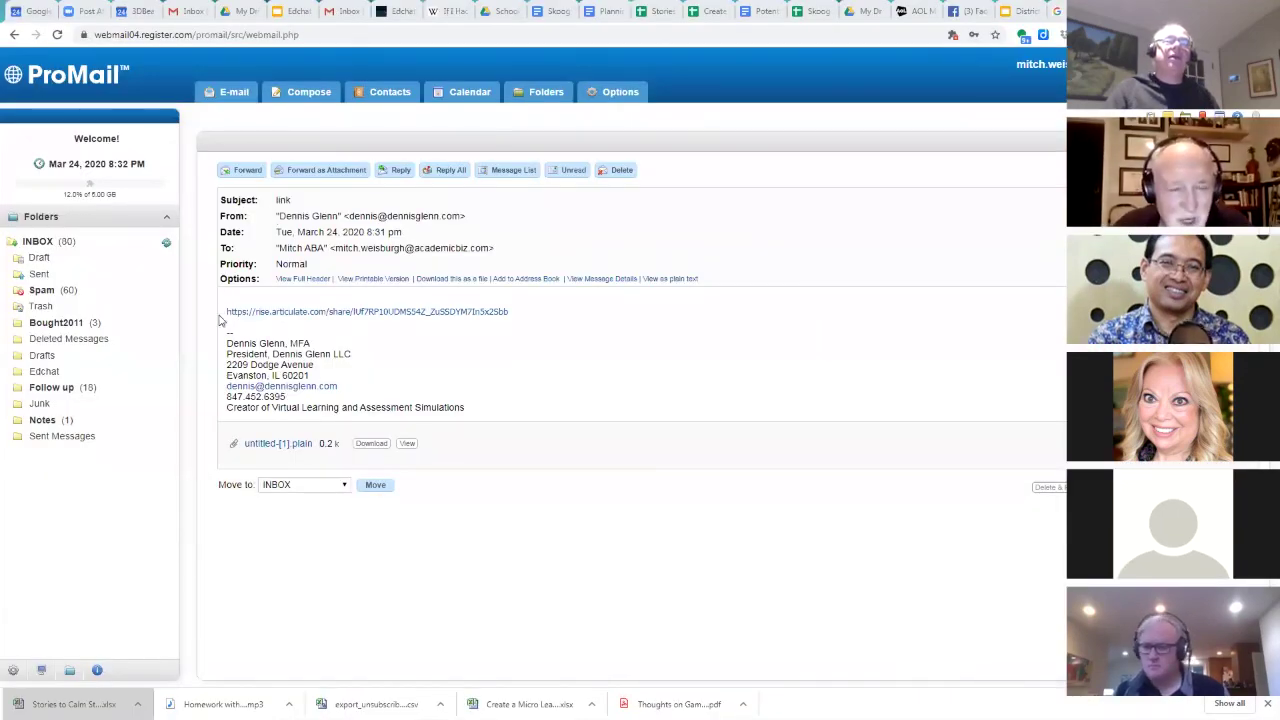
Follow the rise.articulate.com share link in the received ProMail message.
left_click(255, 313)
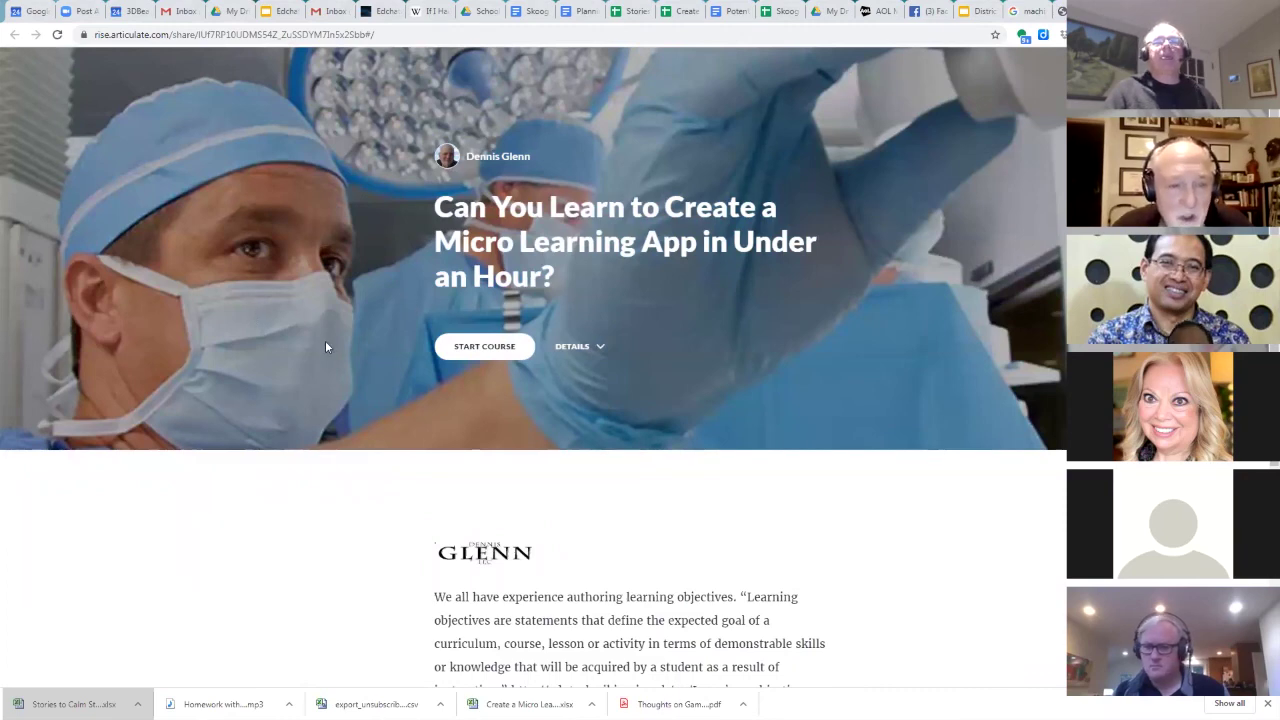
Start the course and explore the On/Off Switch and Carbon Dioxide hotspots on the machine image.
left_click(474, 356)
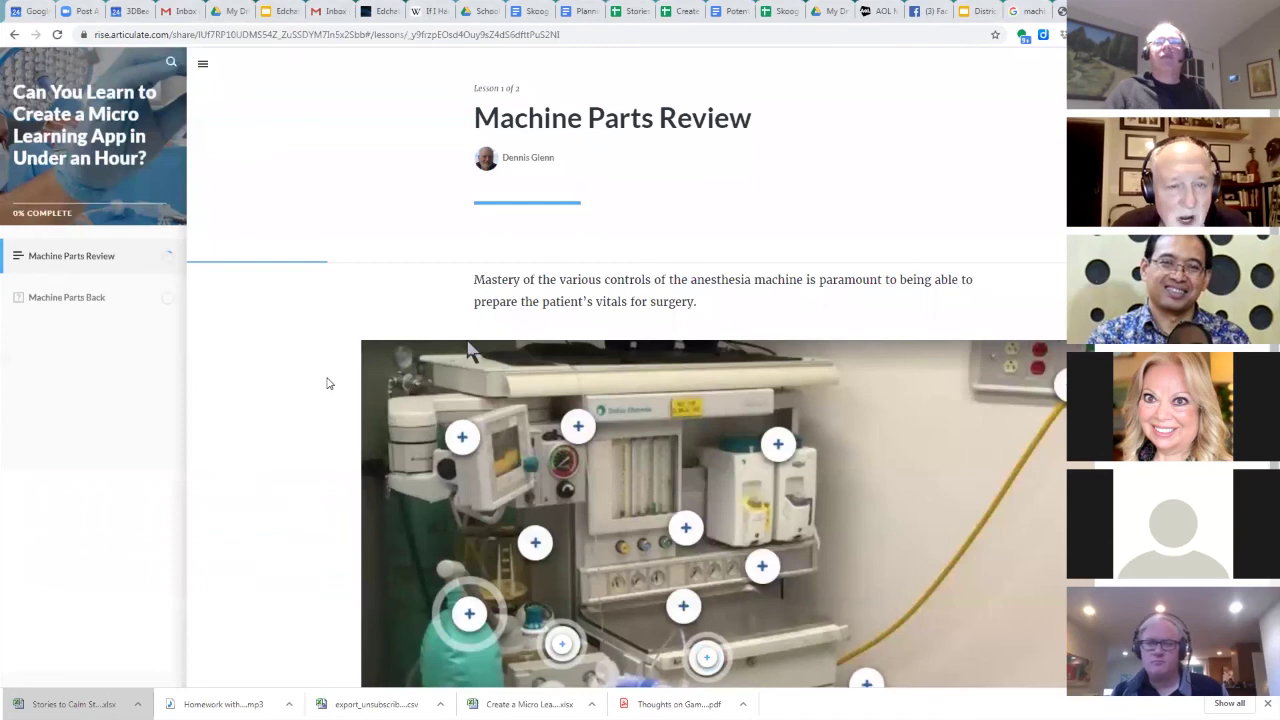
scroll(327, 383, "down", 2)
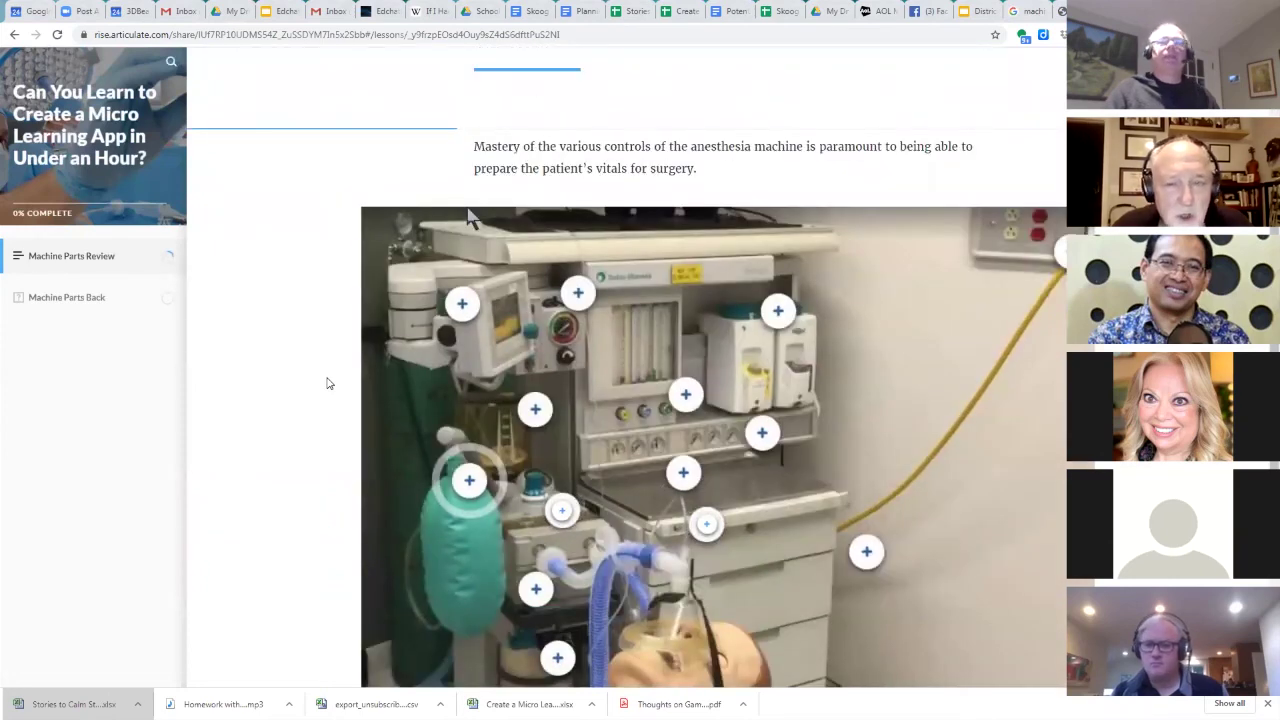
scroll(327, 383, "down", 1)
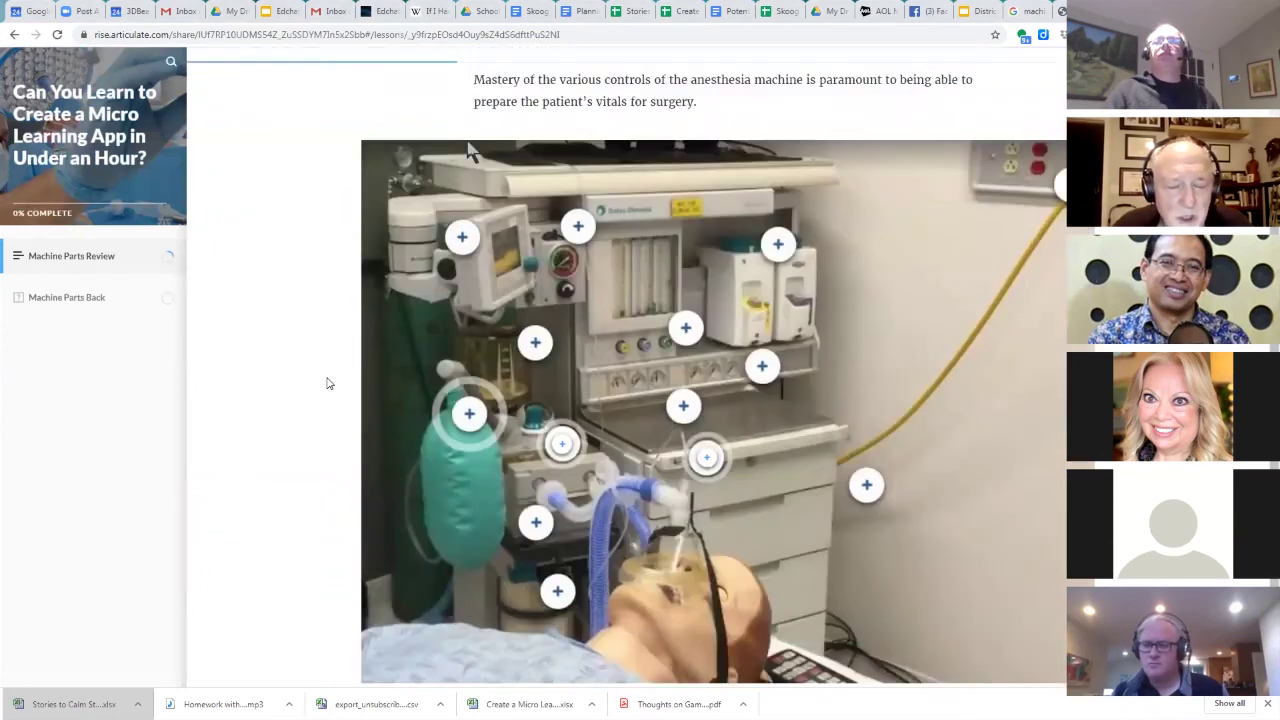
scroll(327, 383, "down", 1)
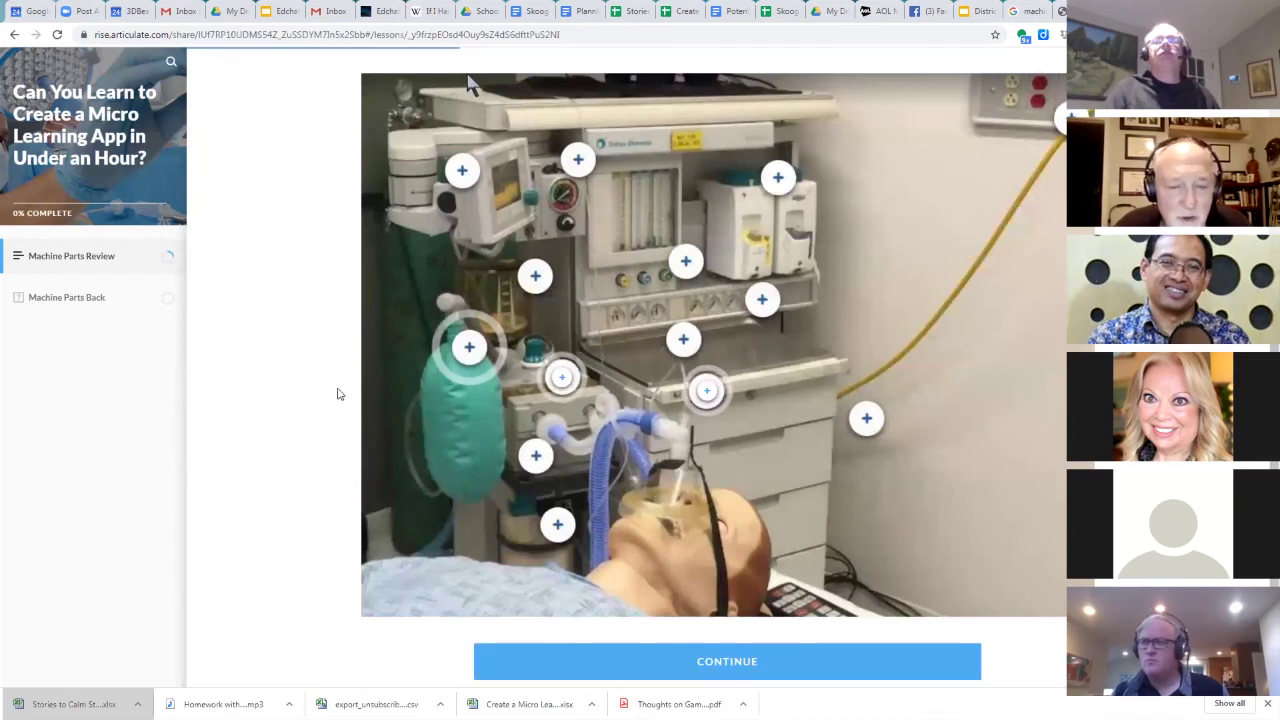
left_click(562, 380)
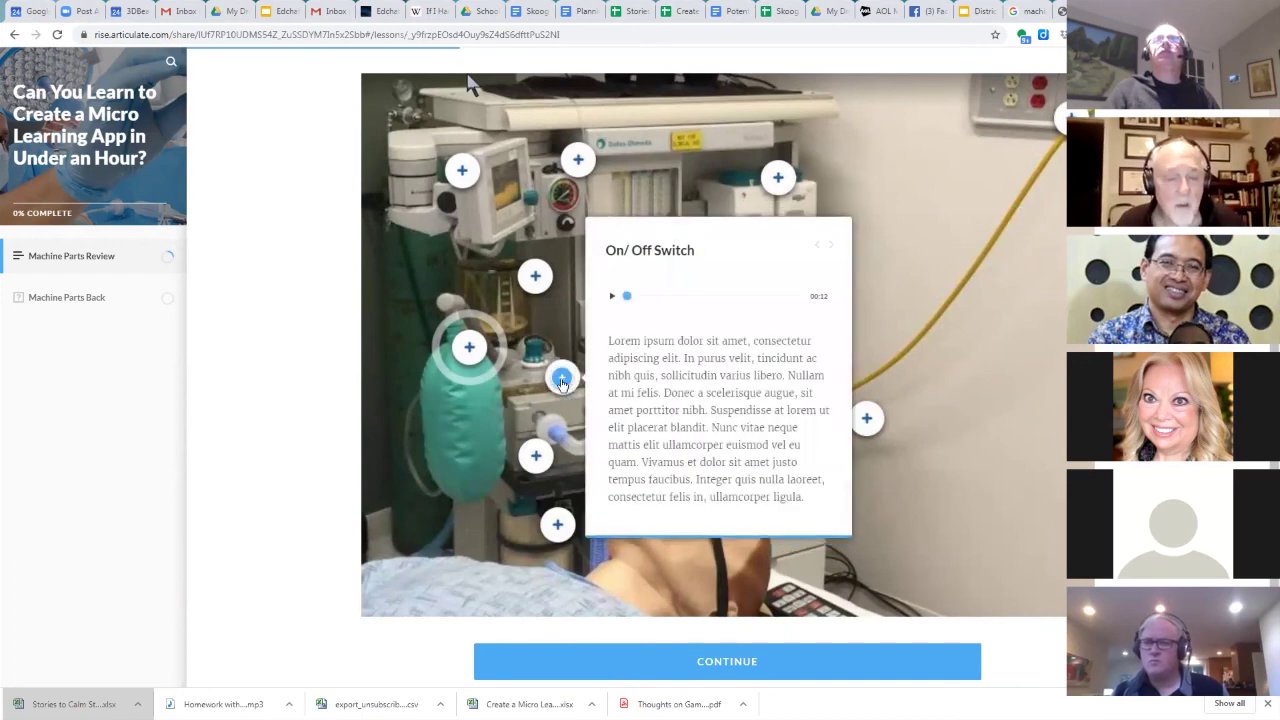
left_click(504, 407)
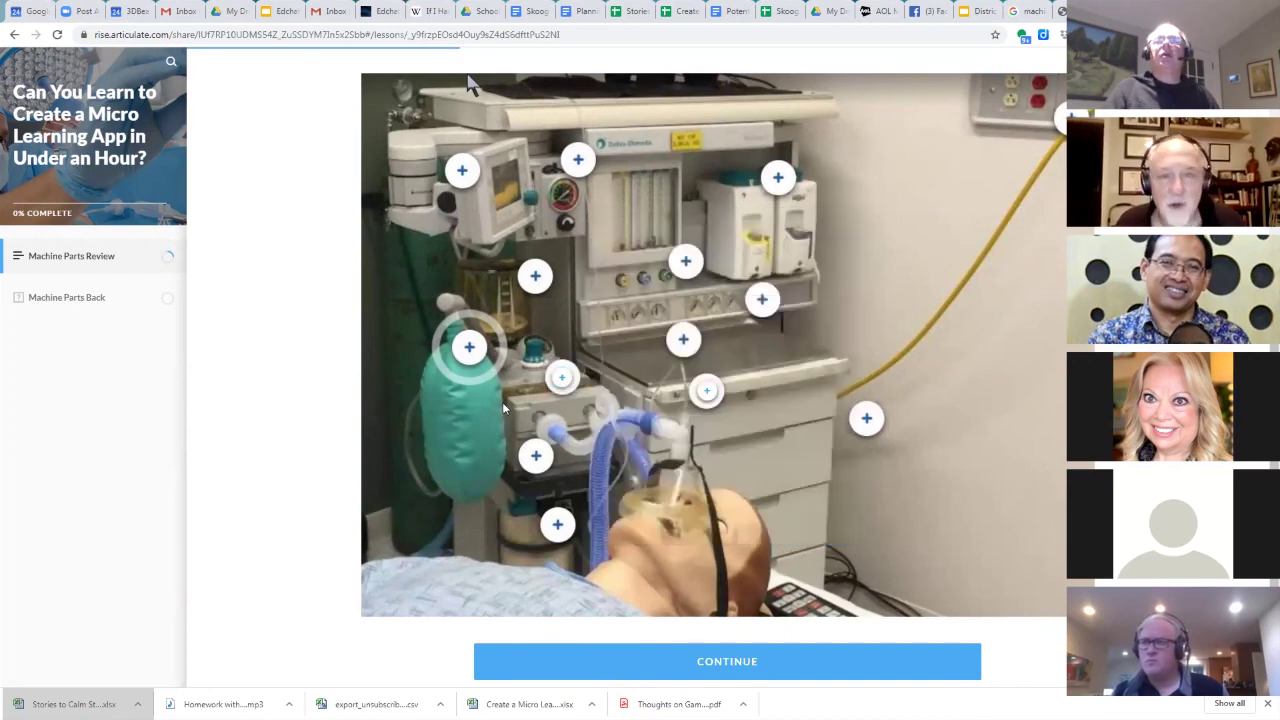
left_click(706, 390)
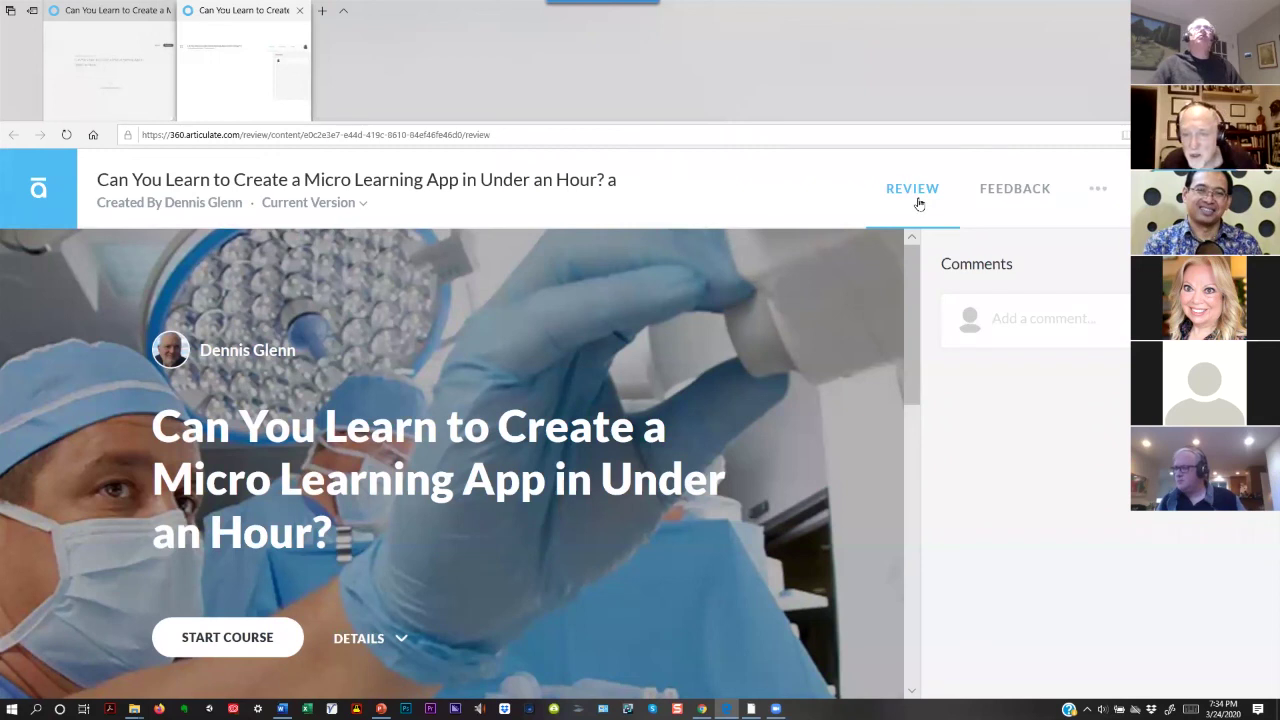
Check the course's Feedback tab, which has no comments yet, then return to Gmail.
left_click(1025, 191)
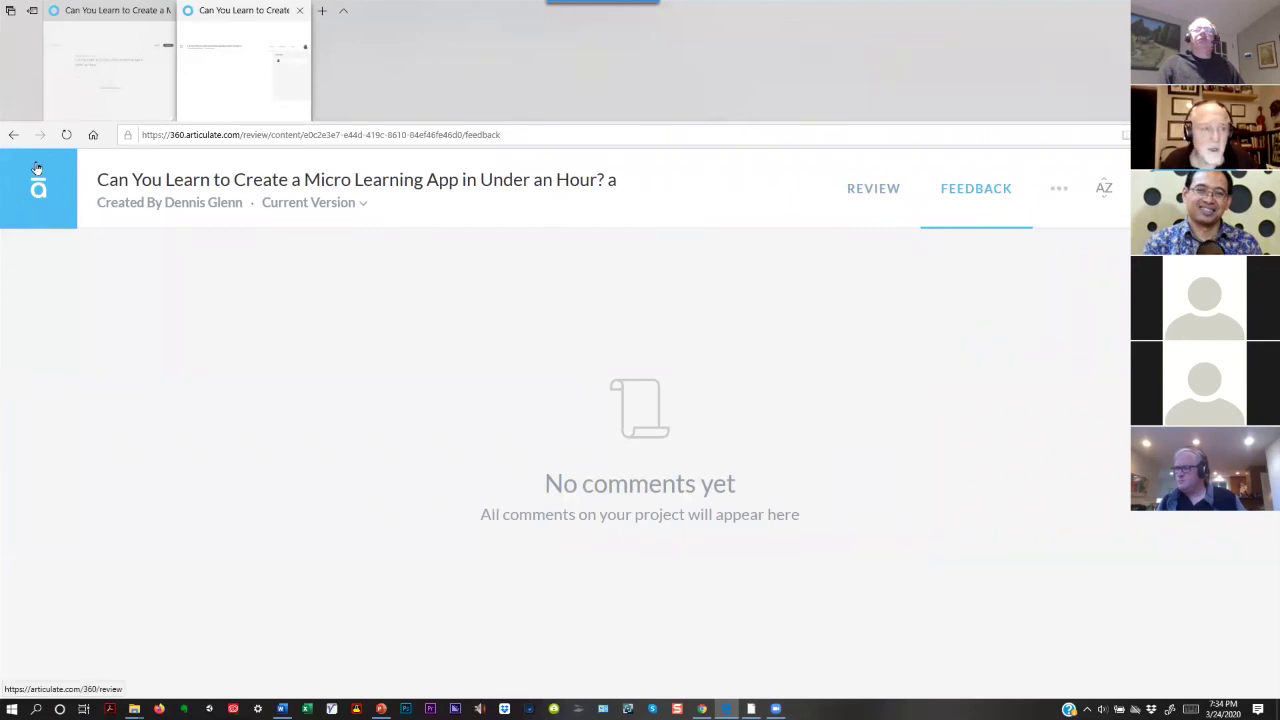
left_click(14, 137)
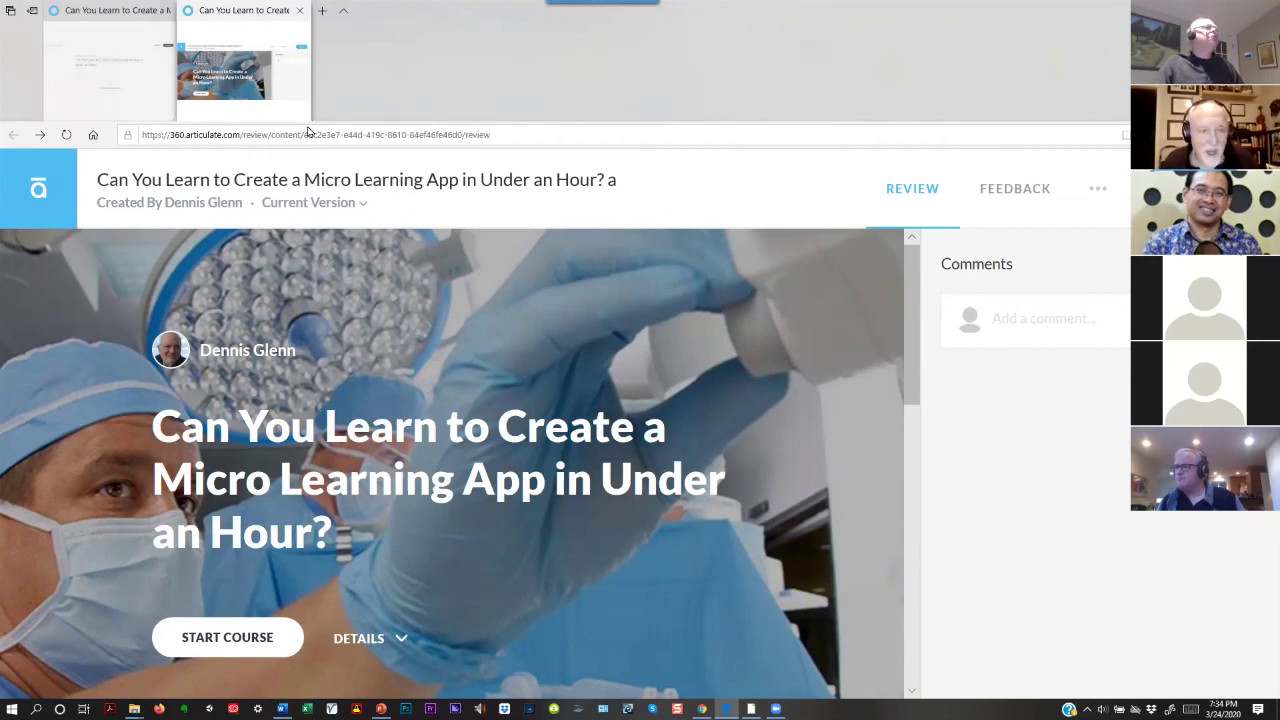
key("alt+Tab")
key("alt+Tab")
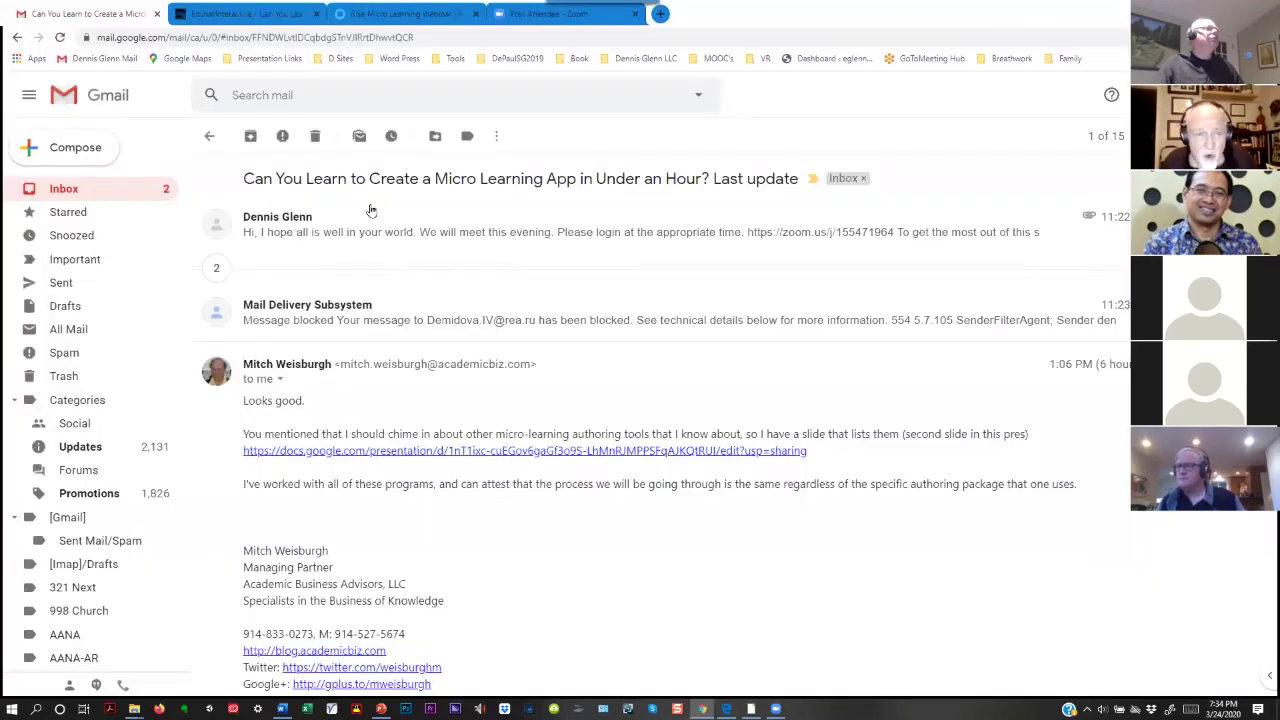
Open the '[EXT] Your Rise 360 course is ready for review' email and view the course in Review 360.
left_click(70, 197)
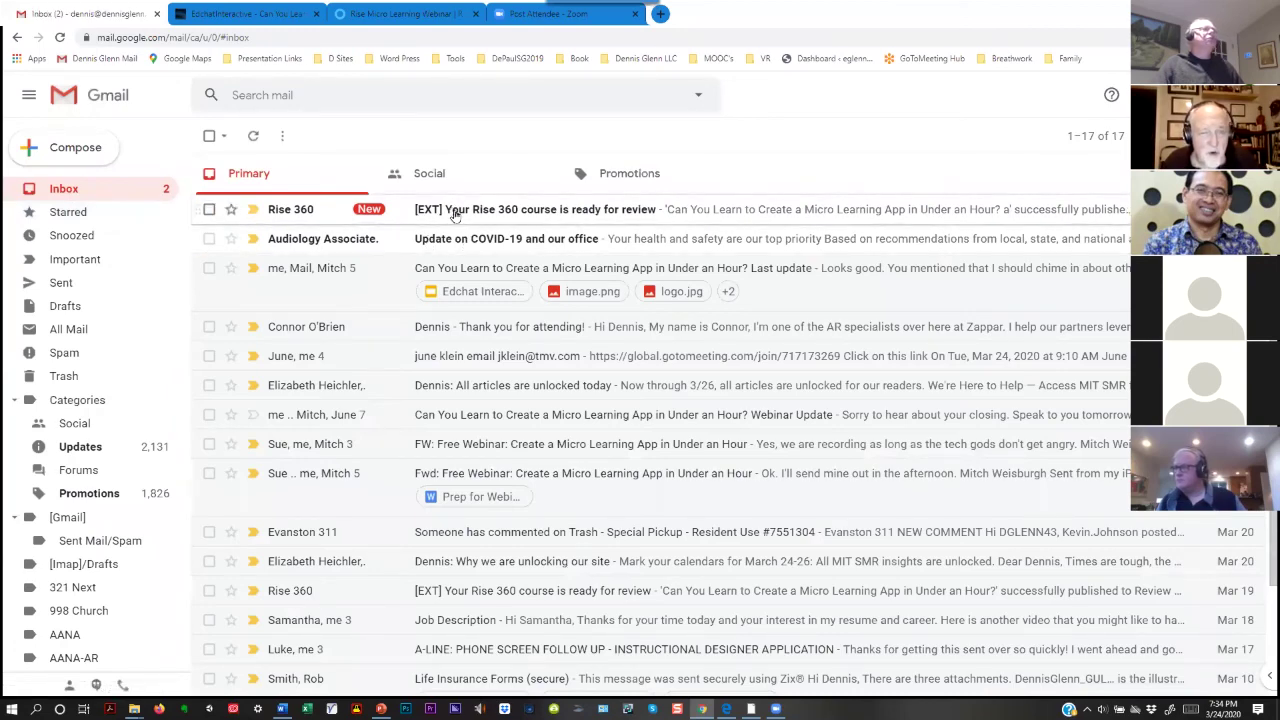
left_click(455, 212)
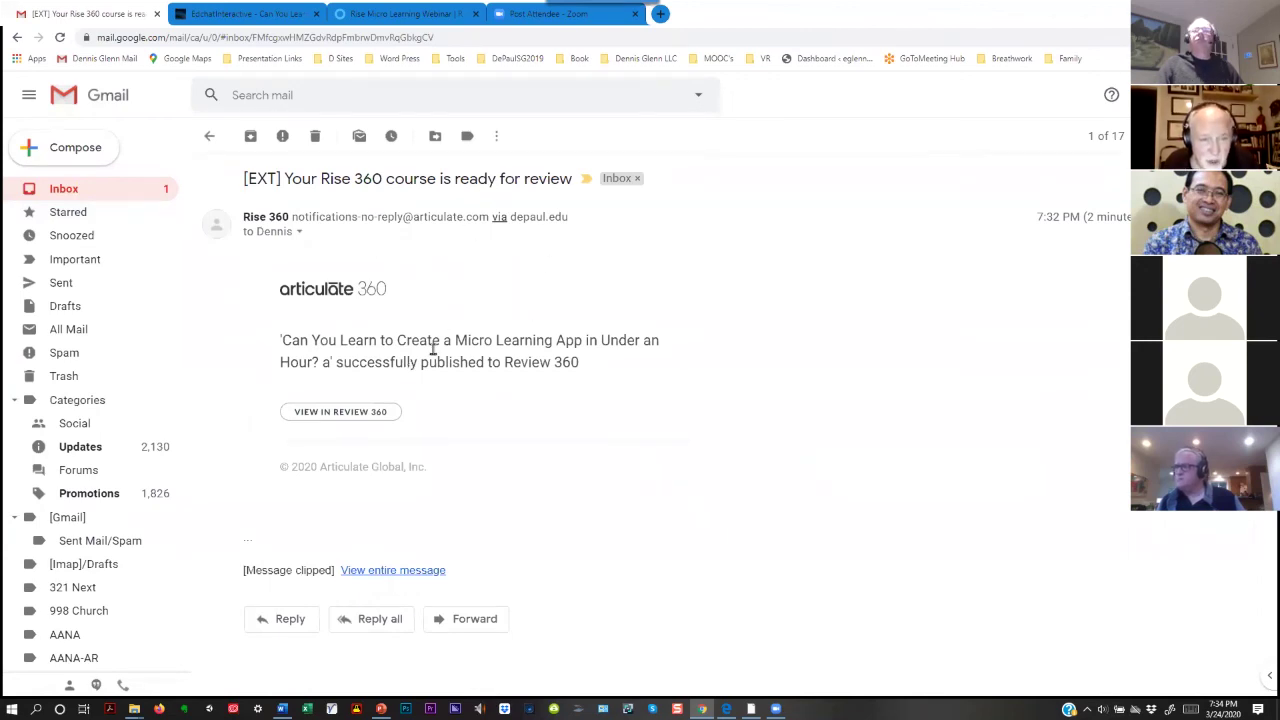
left_click(365, 413)
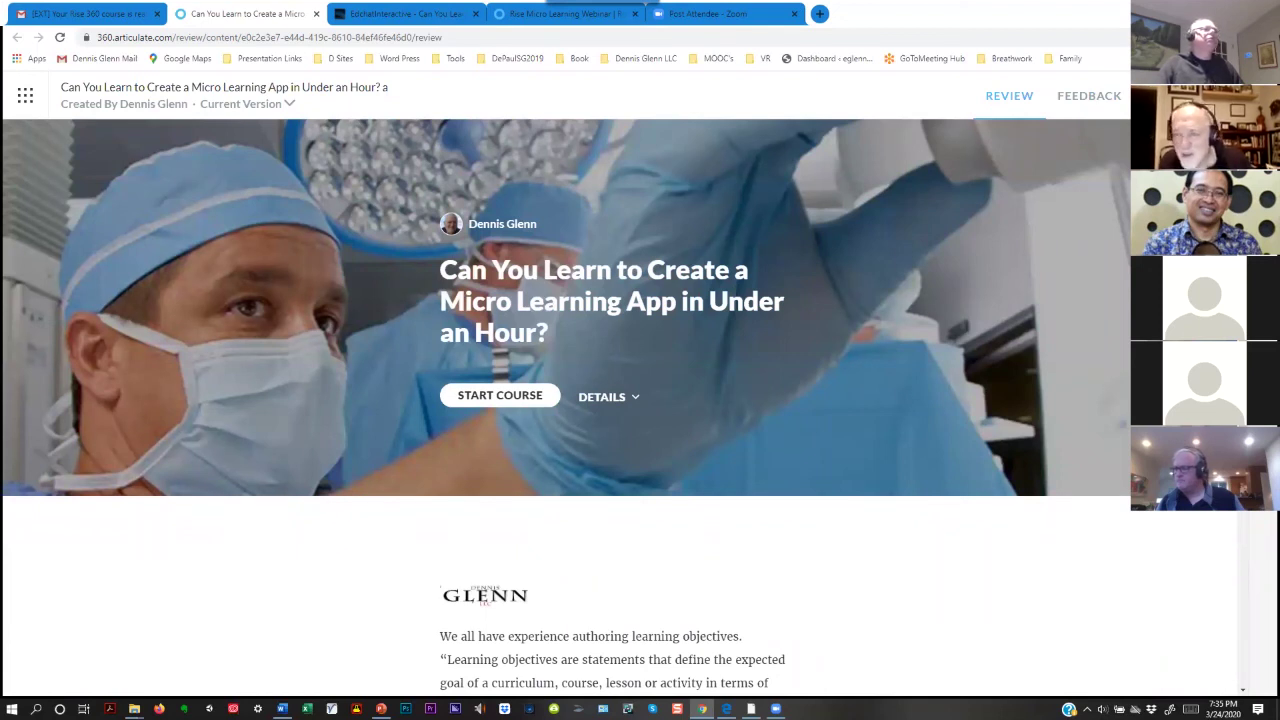
Copy the course's Review 360 shareable link and return to the Gmail tab.
left_click(1160, 95)
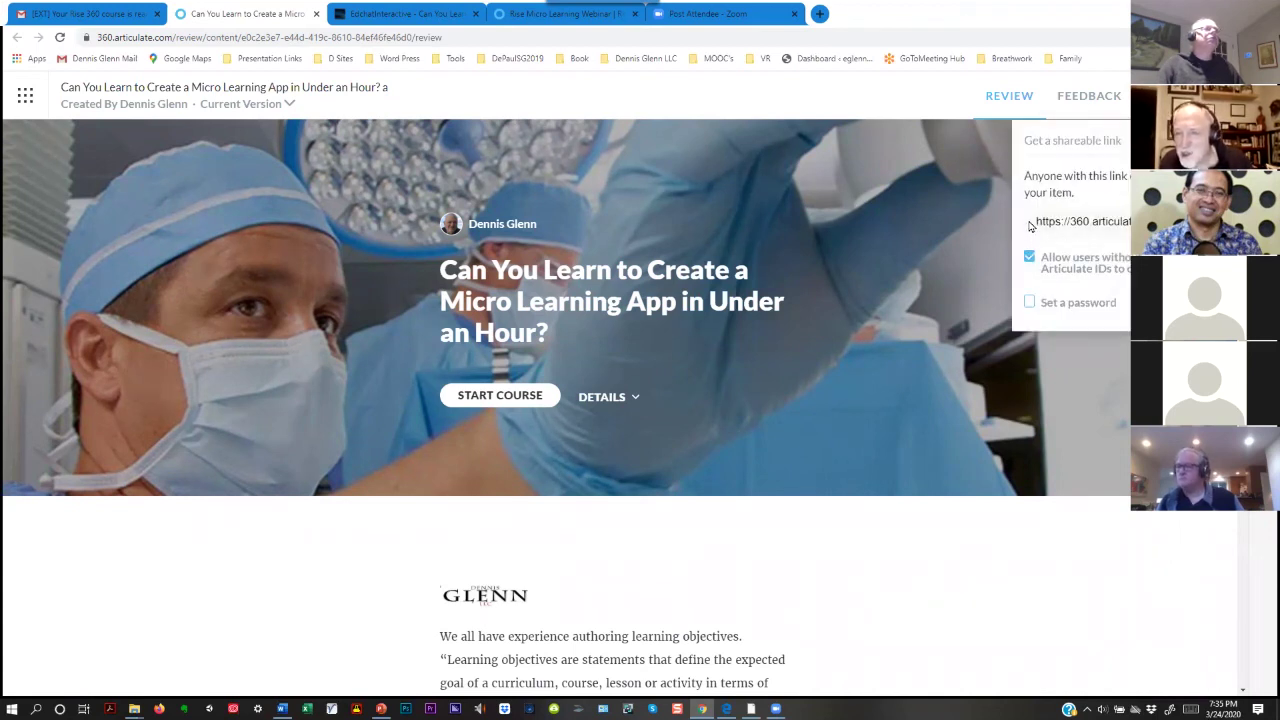
left_click_drag(1036, 221, 1145, 222)
key("ctrl+c")
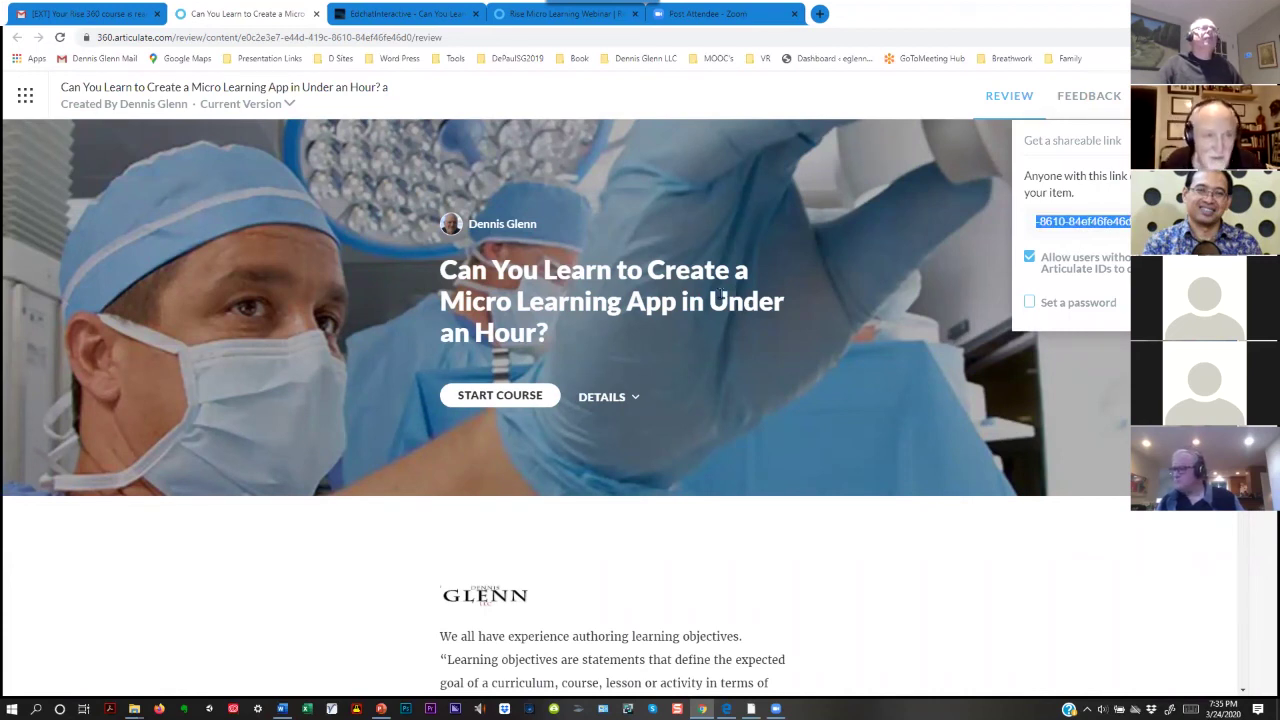
left_click(63, 17)
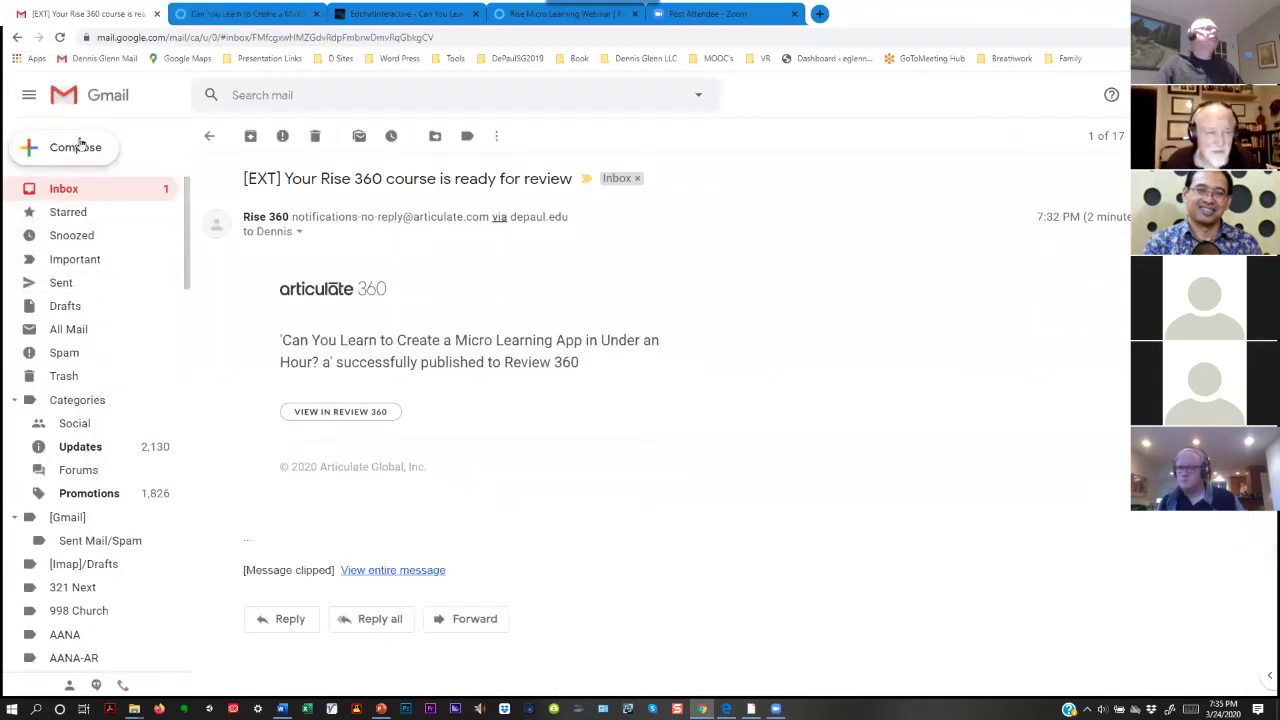
Compose a new email to the suggested reviewer contact with the subject 'link'.
left_click(80, 146)
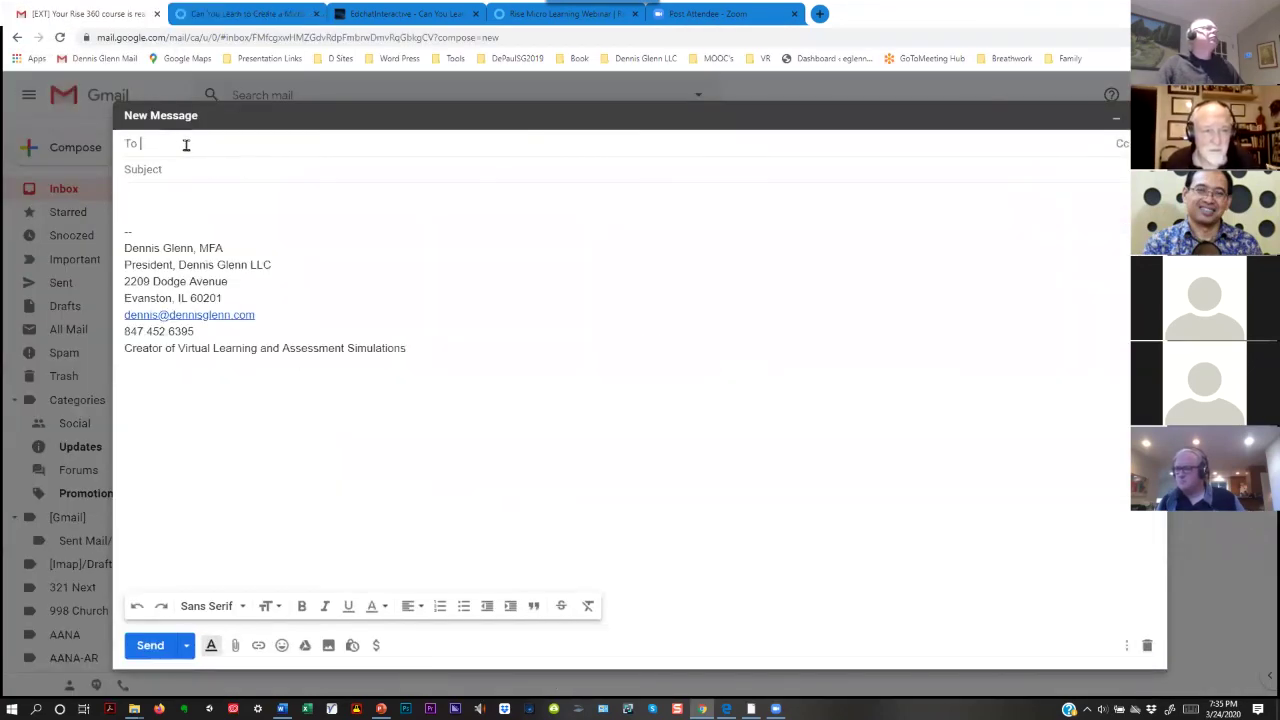
type("m")
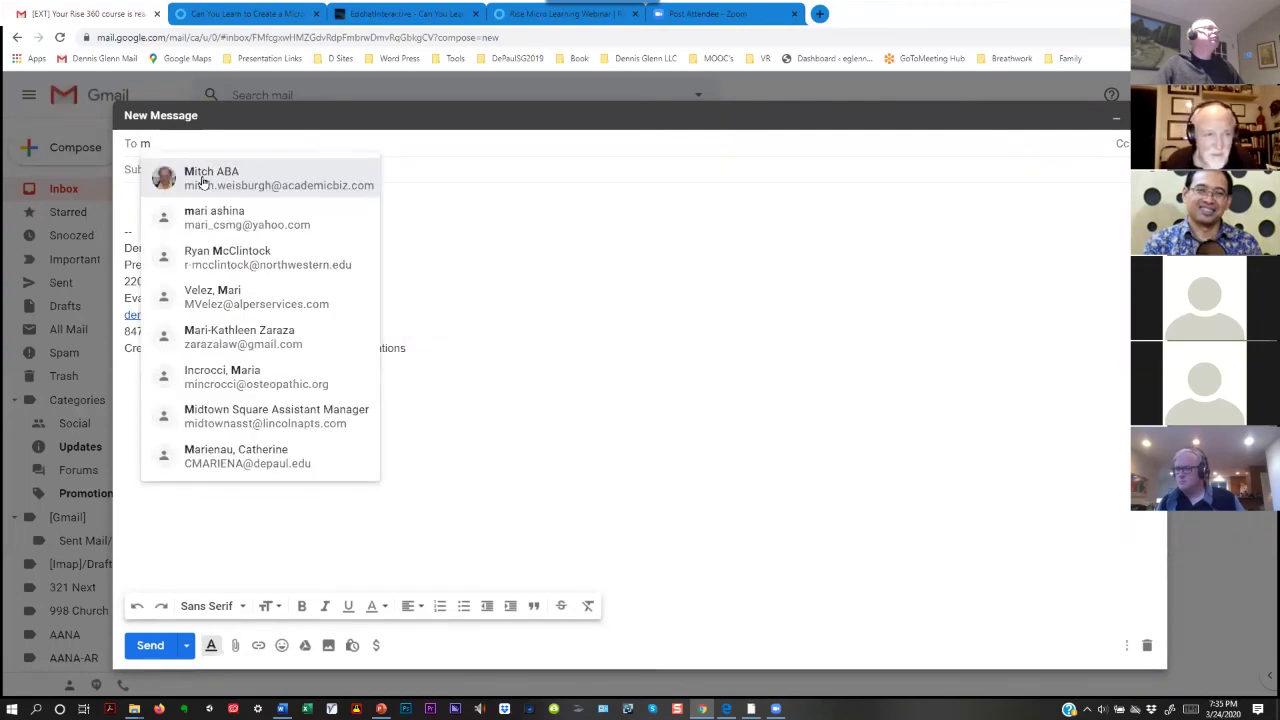
left_click(203, 182)
left_click(155, 170)
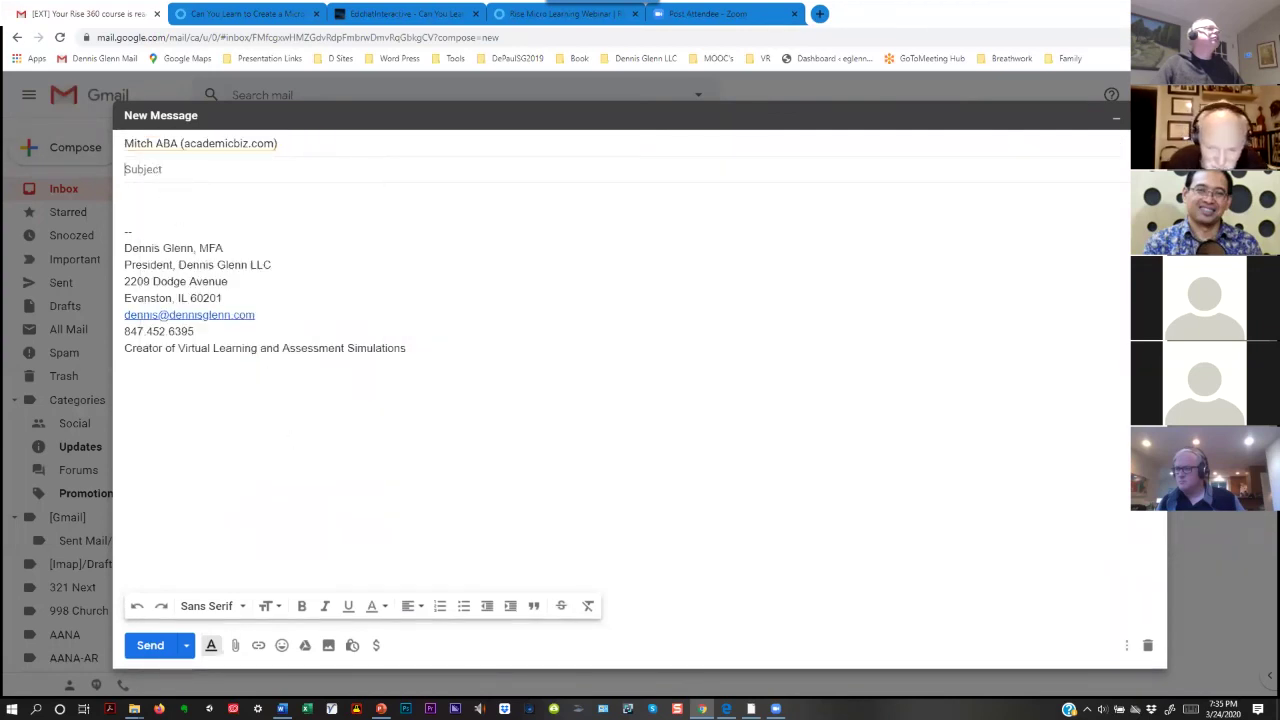
type("Iink")
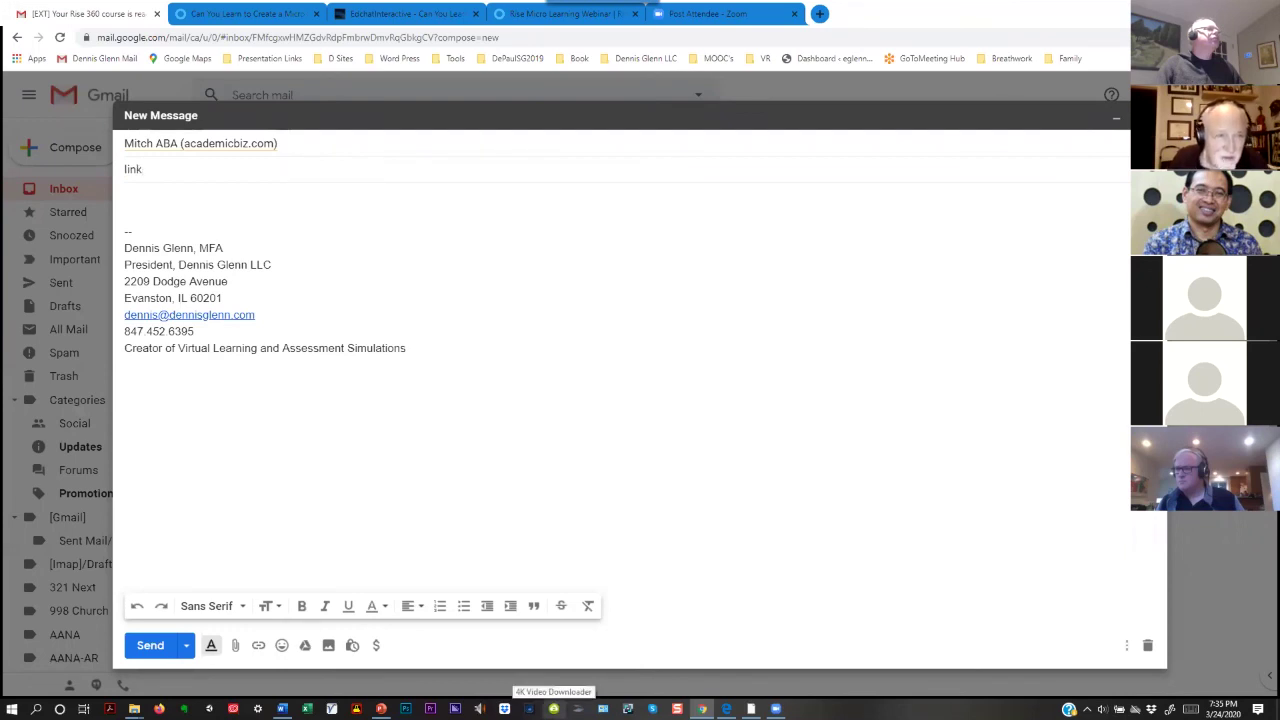
Paste the Review 360 link into the body as a hyperlink and send the email.
left_click(149, 201)
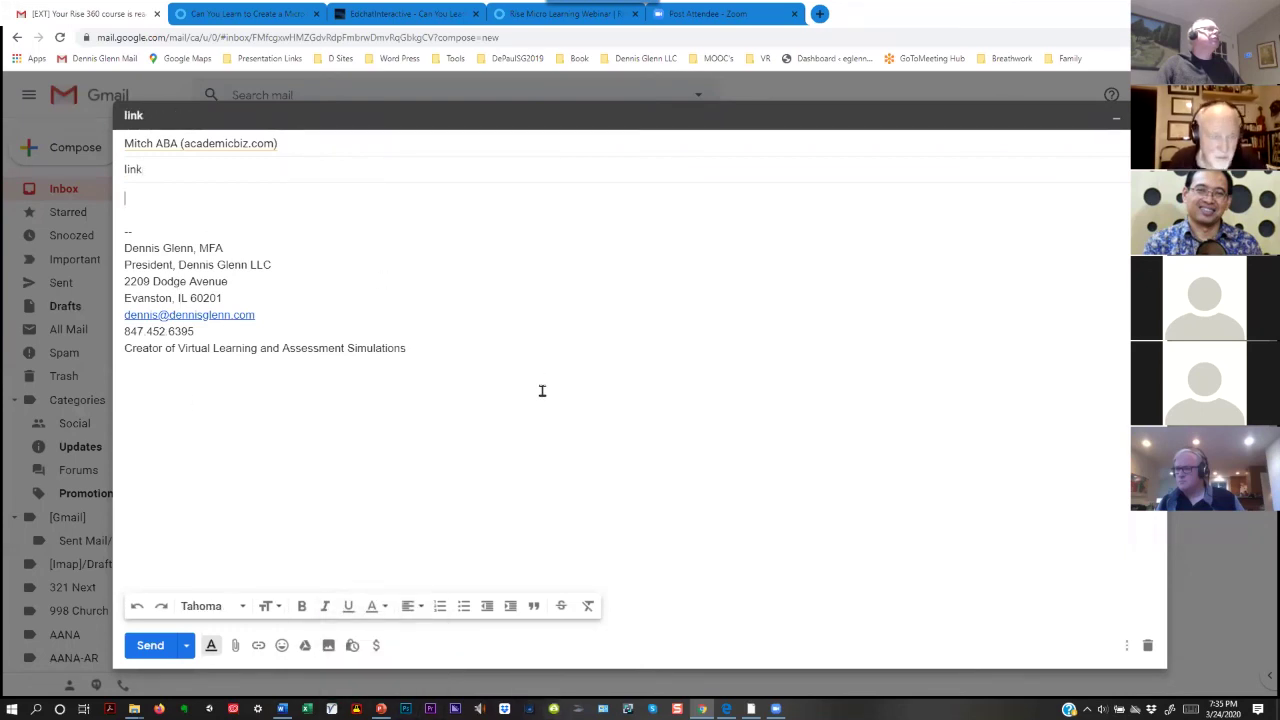
key("ctrl+v")
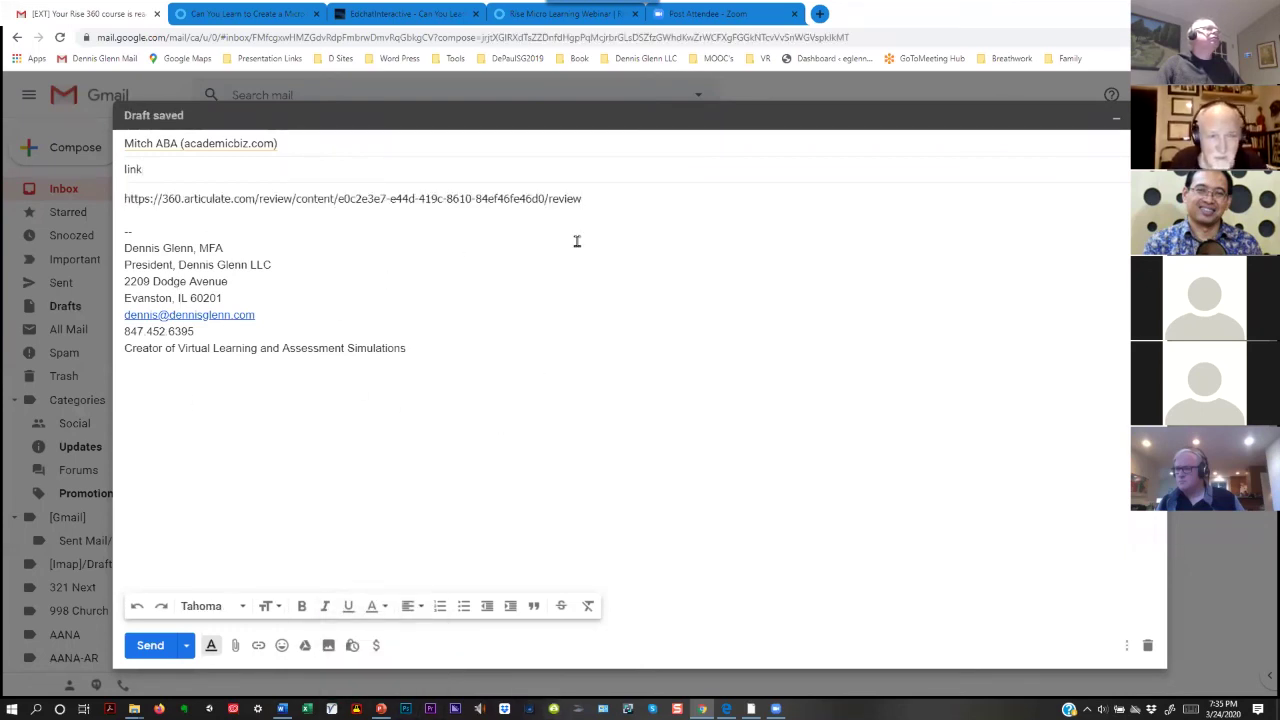
key("shift+Home")
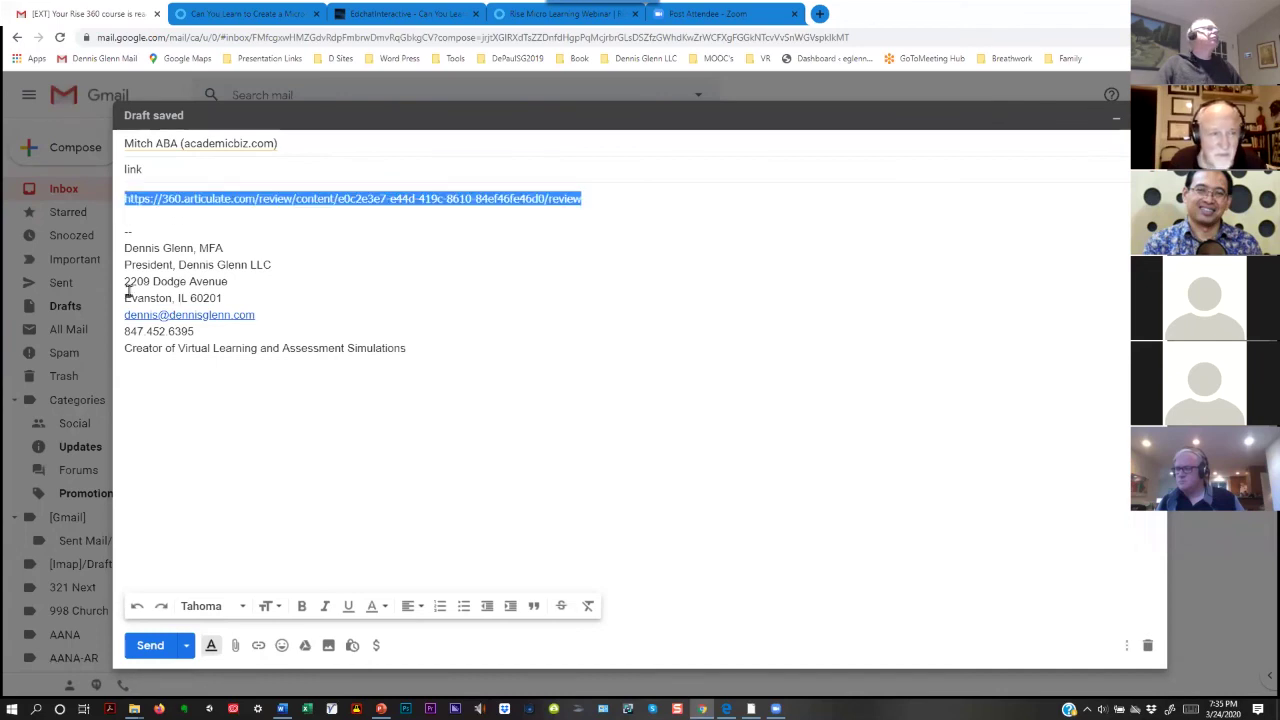
left_click(258, 645)
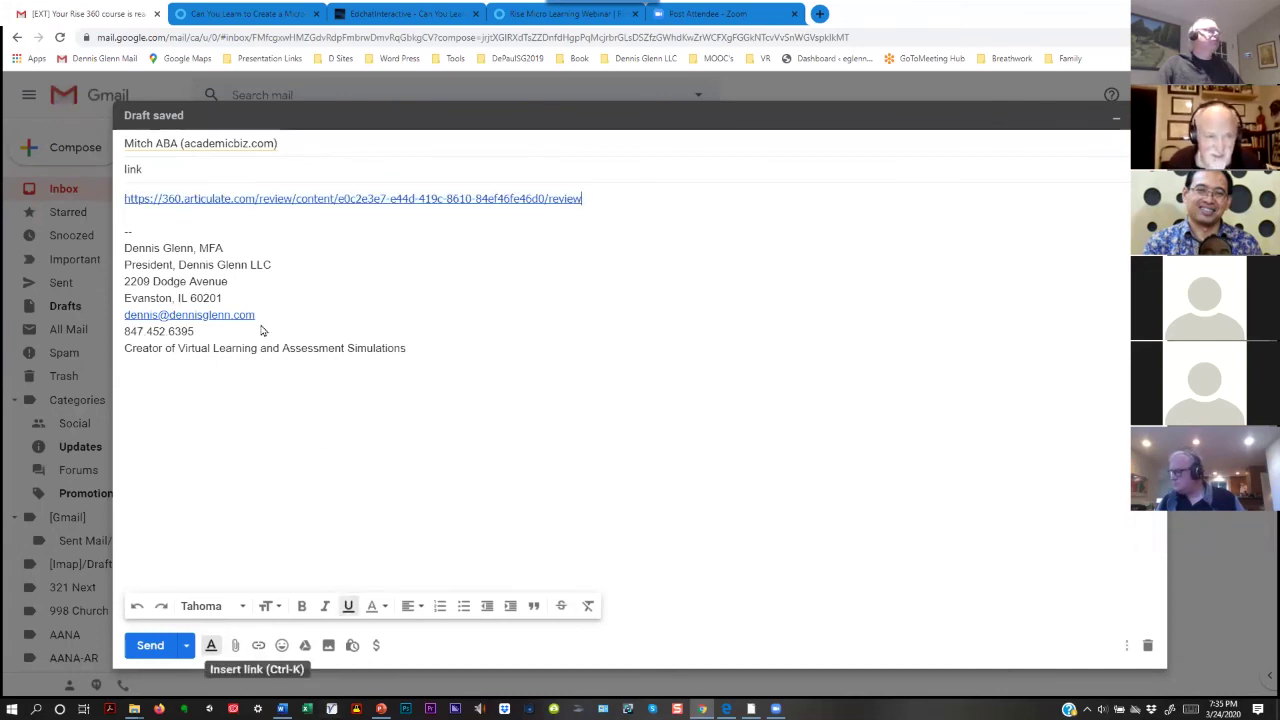
left_click(151, 645)
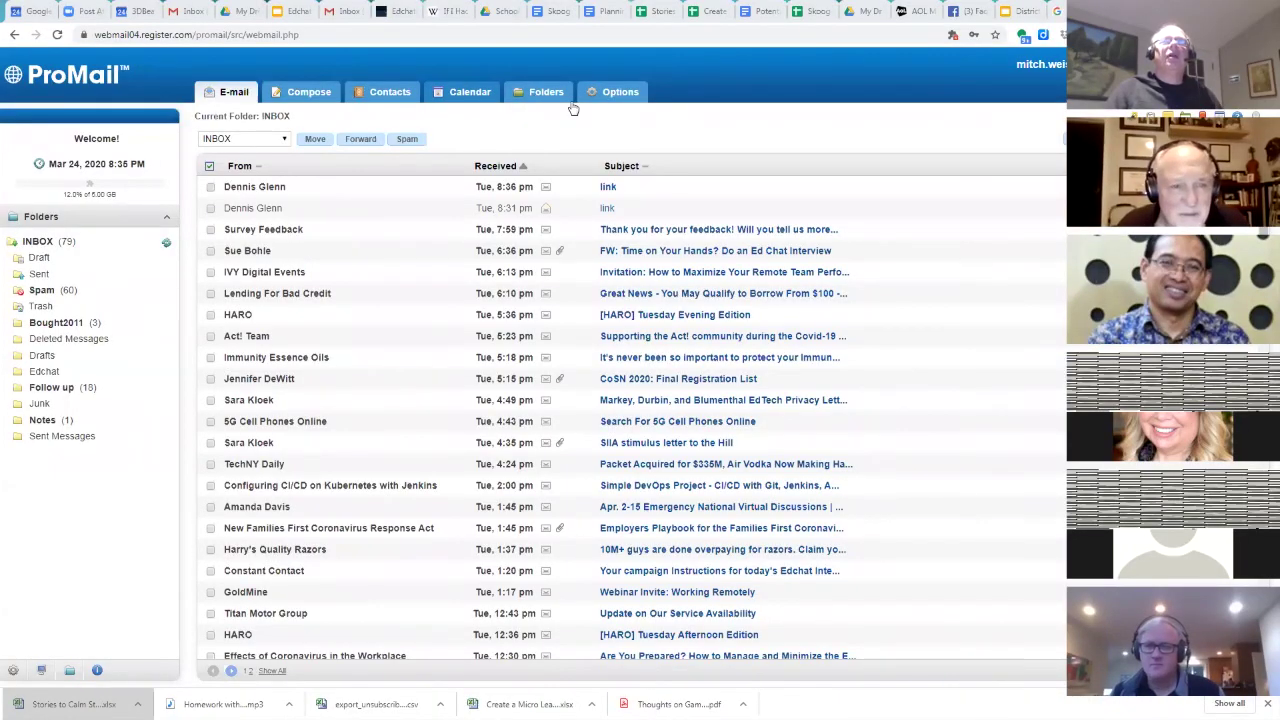
Open the 'link' email in ProMail and follow its articulate.com course review URL.
left_click(247, 187)
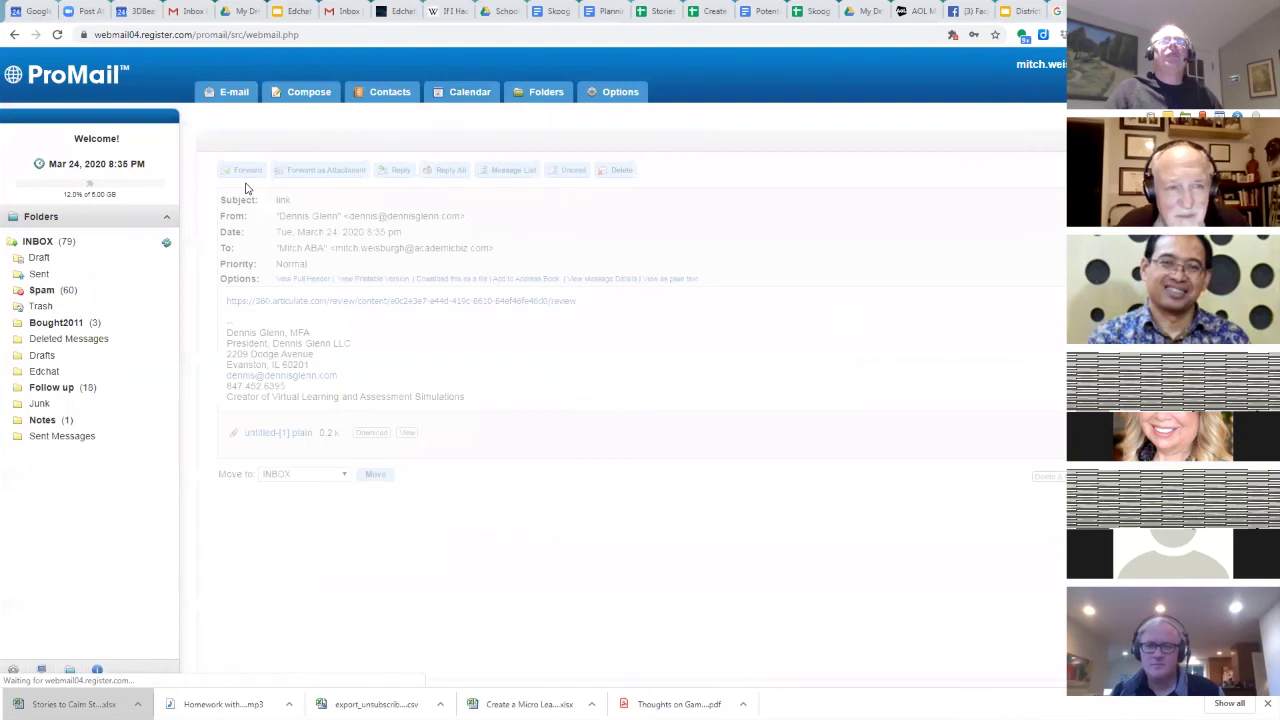
left_click(297, 303)
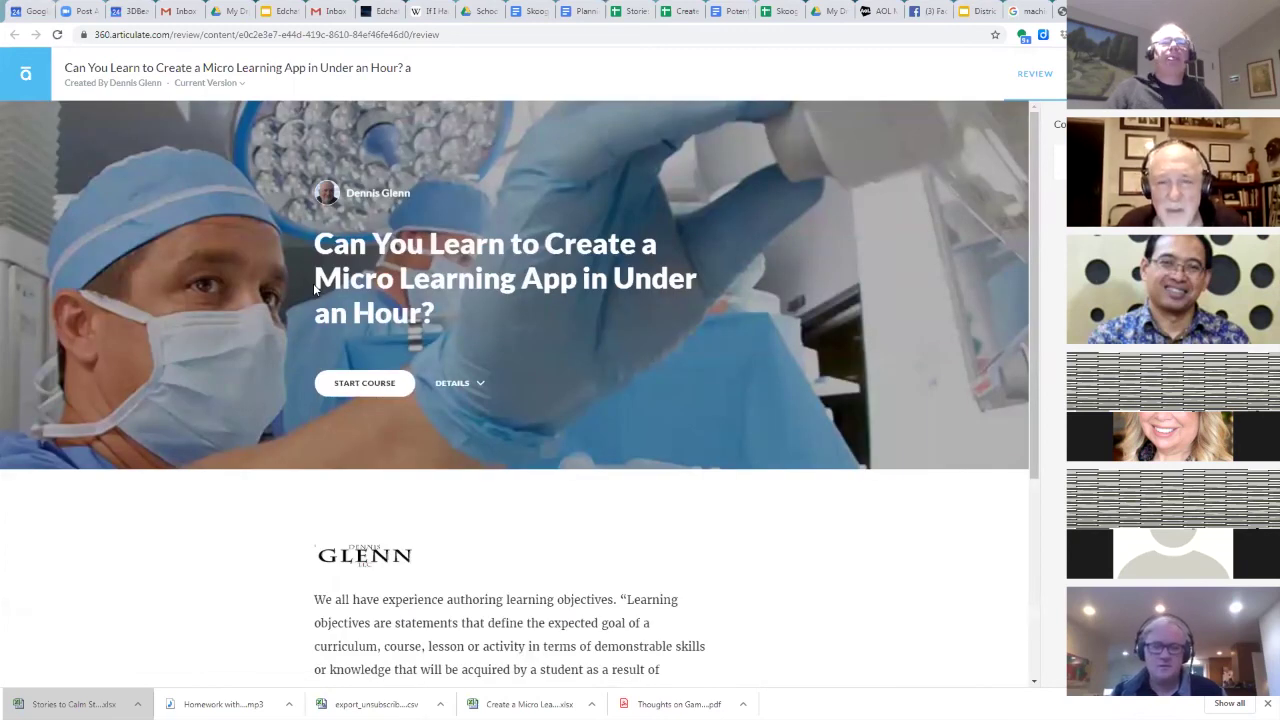
Start the course in Review 360 and submit the saved reviewer email address from autofill.
left_click(374, 391)
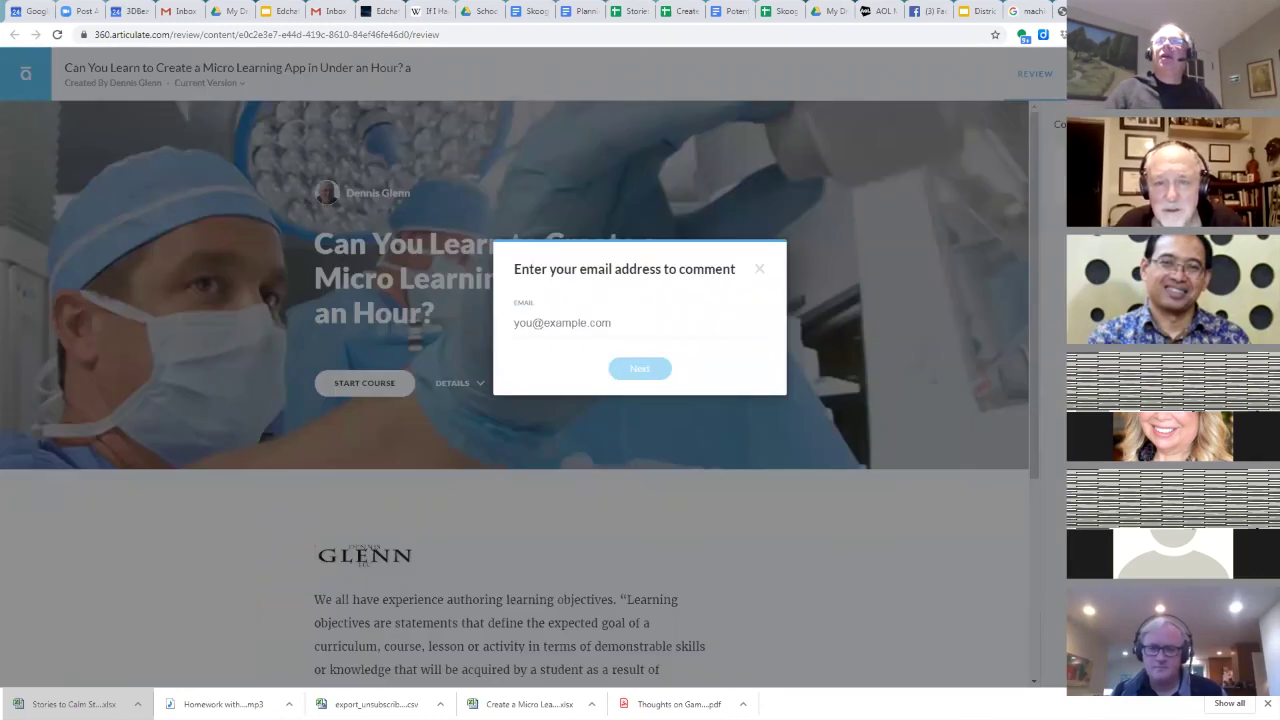
left_click(600, 324)
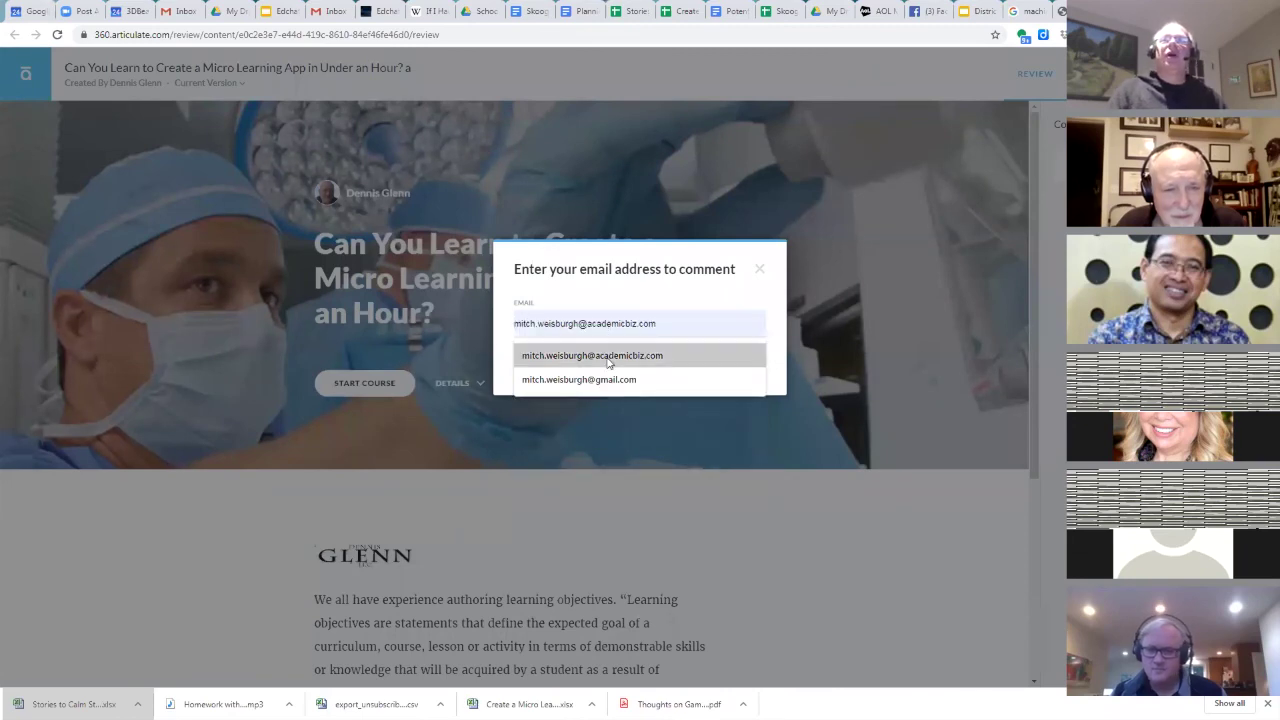
left_click(612, 355)
left_click(637, 372)
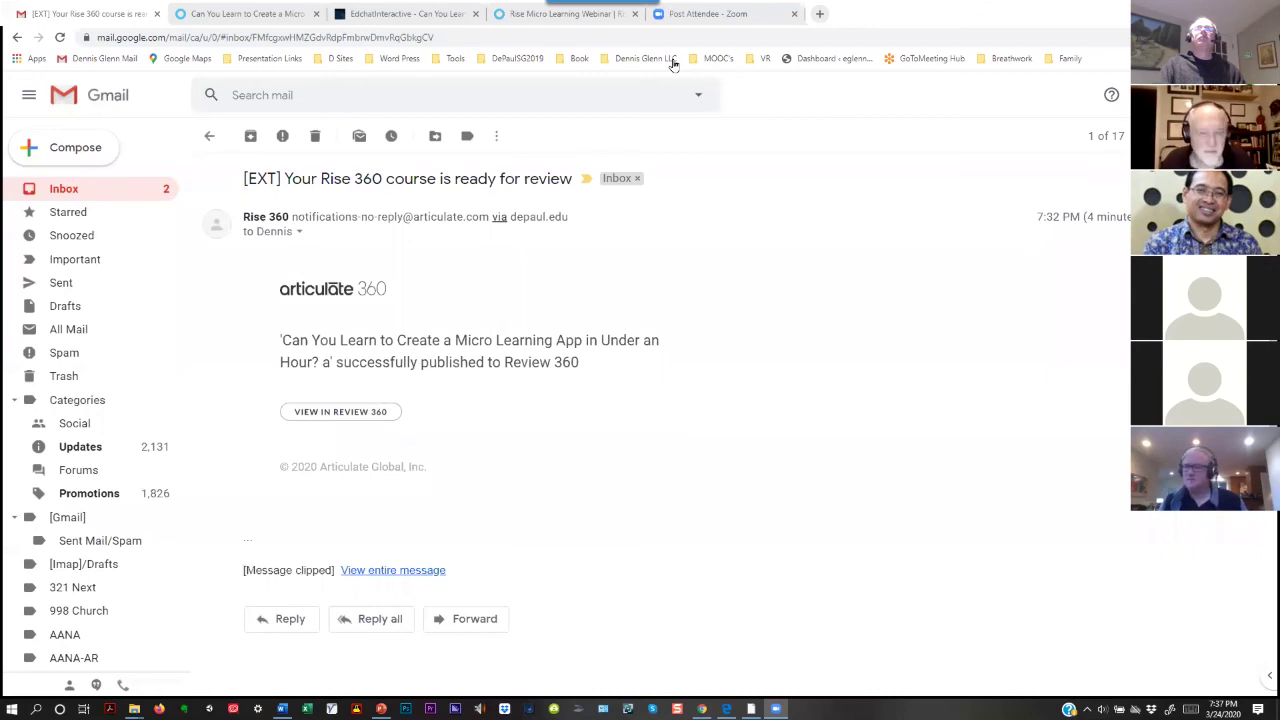
Switch to the Review 360 course page showing the 'I really hate blue' reviewer comment.
key("alt+Tab")
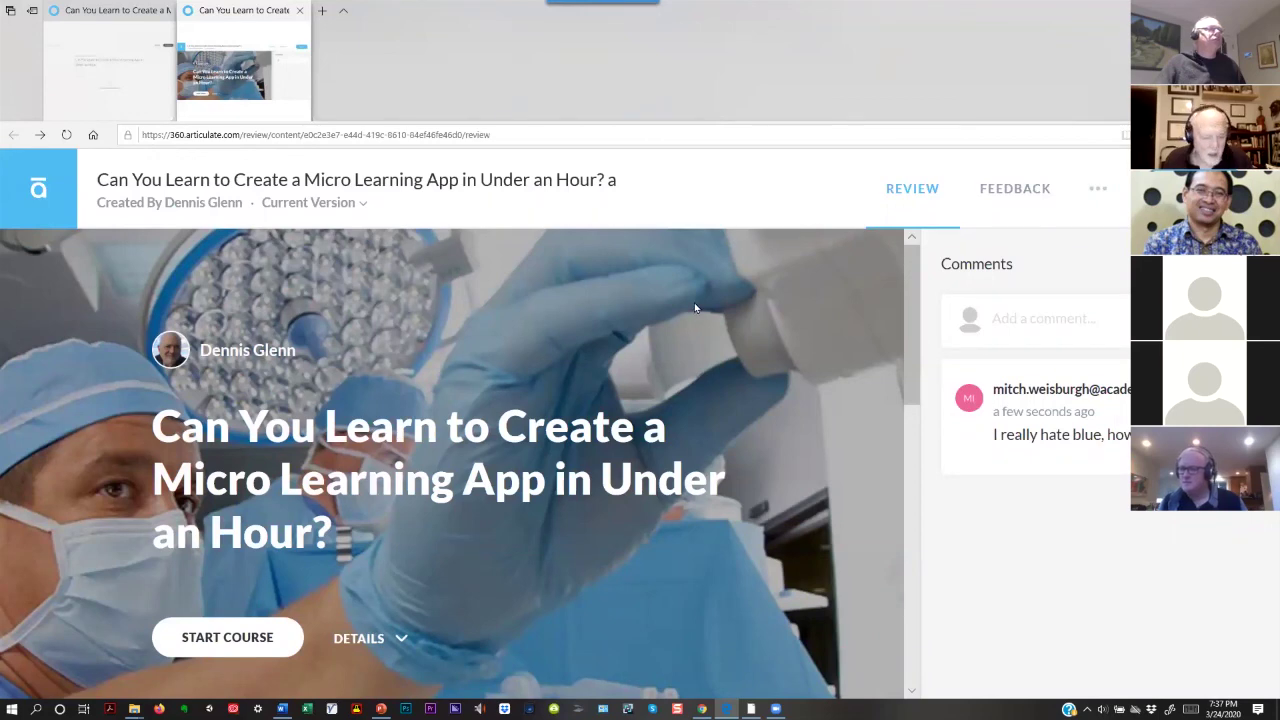
Switch to the PowerPoint slide show, on slide 8 about adding content.
key("alt+Tab")
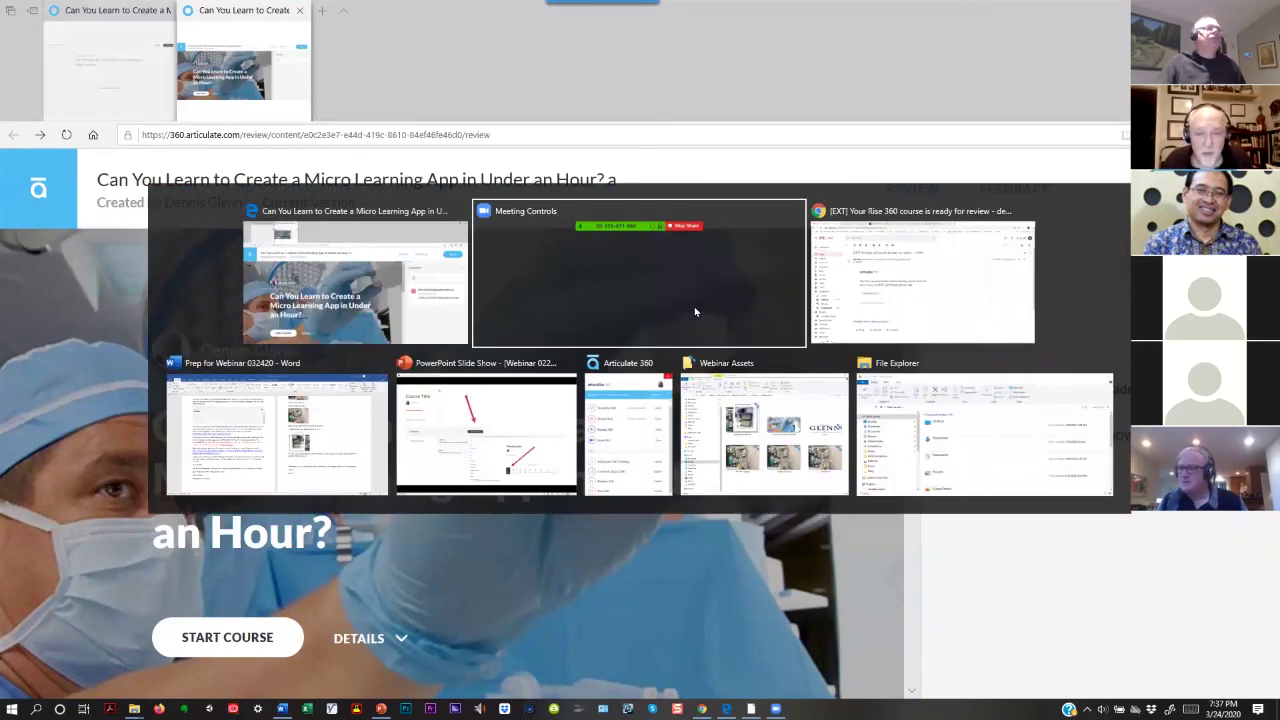
key("alt+Tab")
key("alt+Tab")
key("alt+Tab")
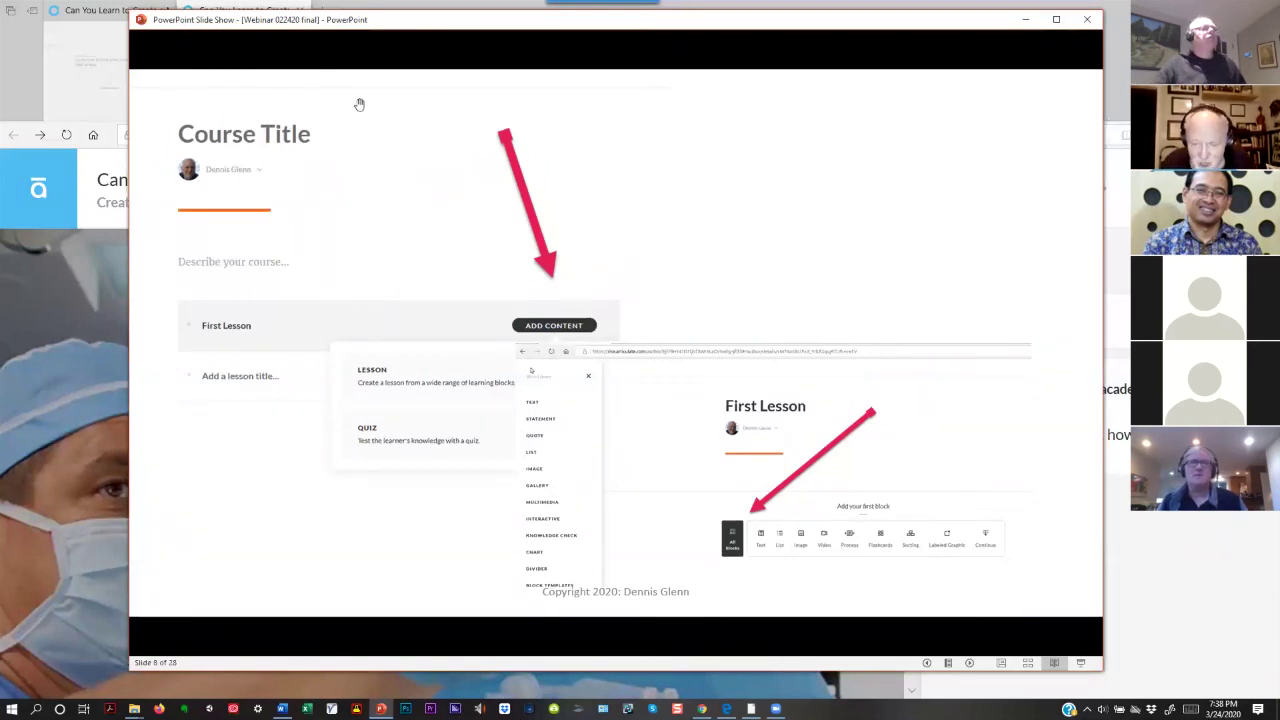
Advance the slide show from slide 8 to slide 14, the lesson-title course overview.
left_click(626, 180)
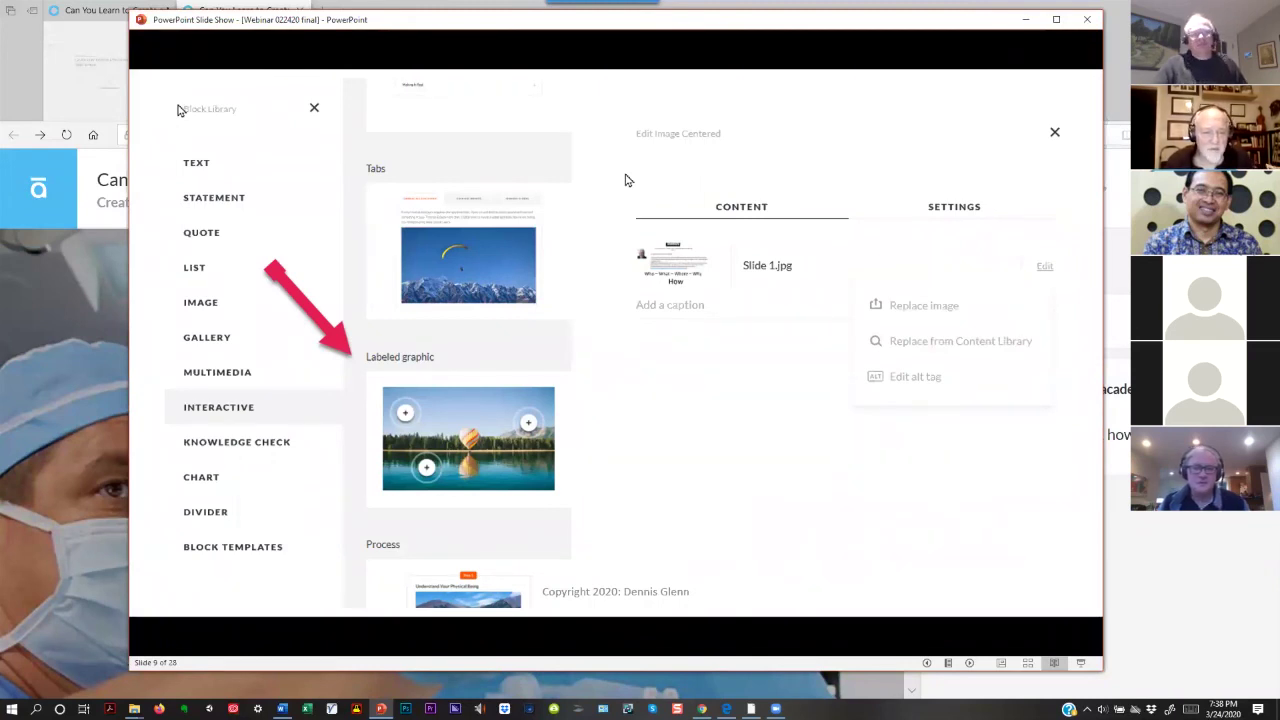
key("Right")
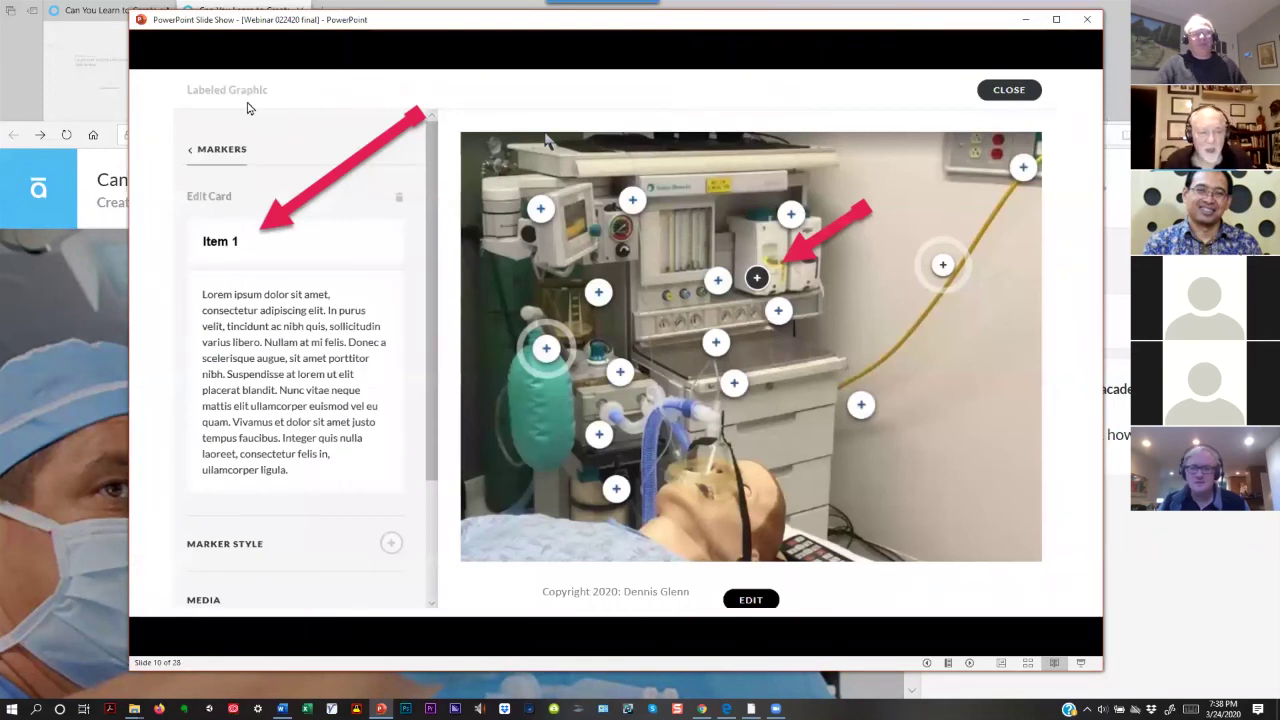
key("Right")
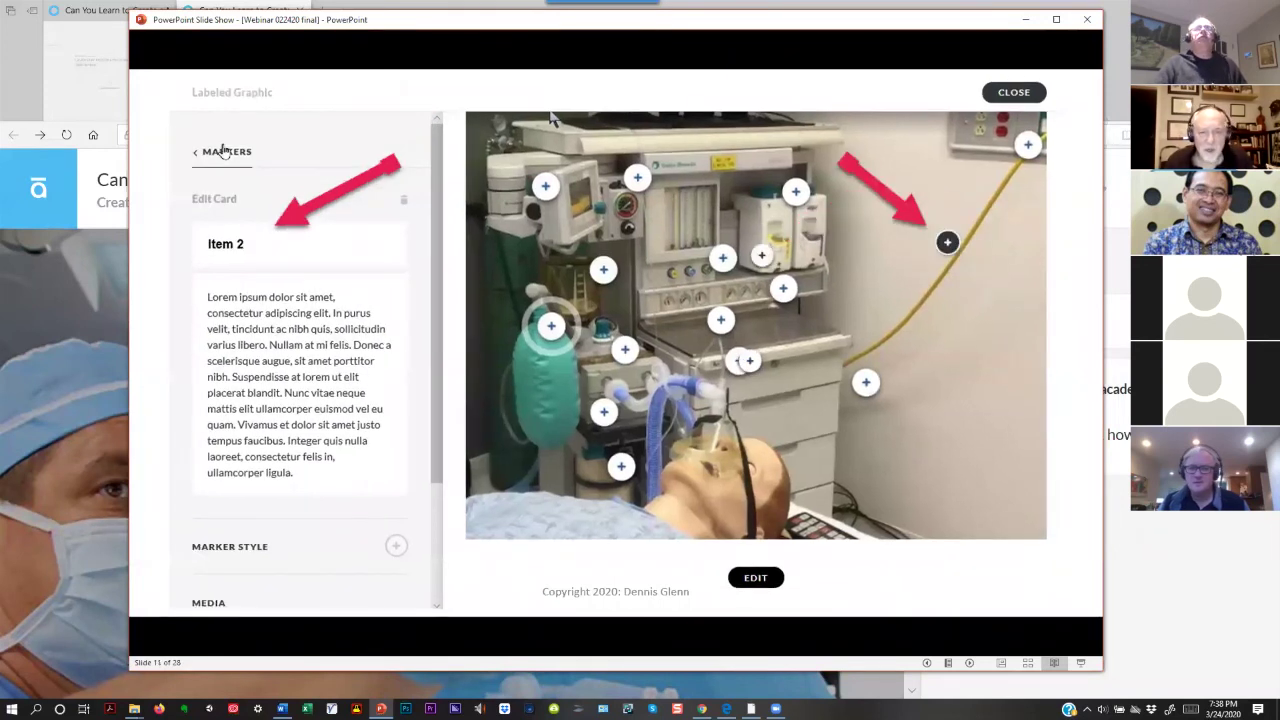
key("Right")
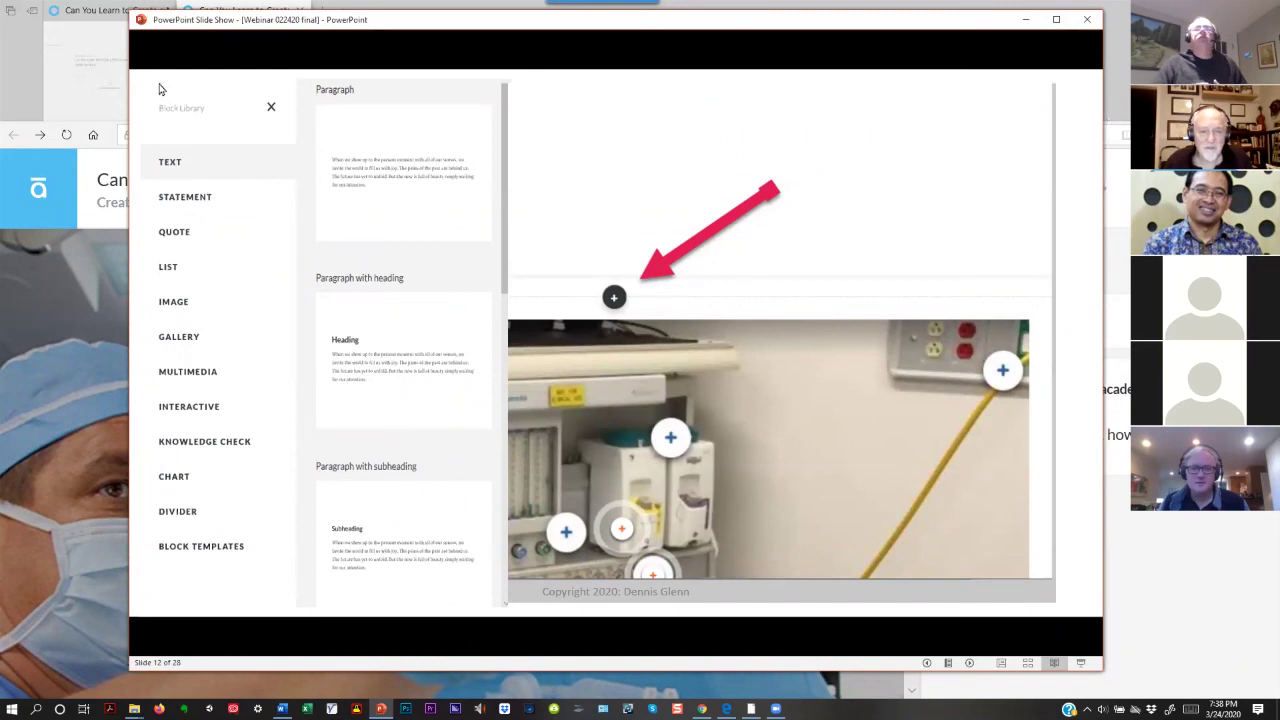
key("Right")
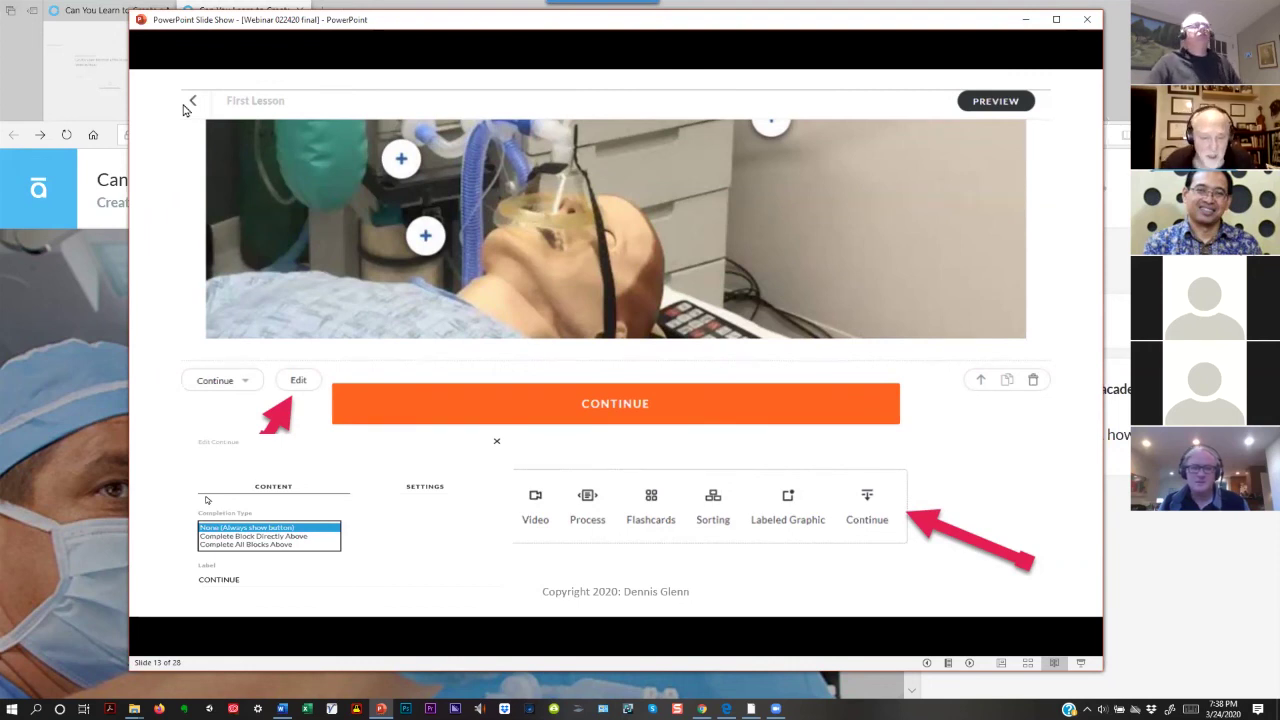
left_click(276, 157)
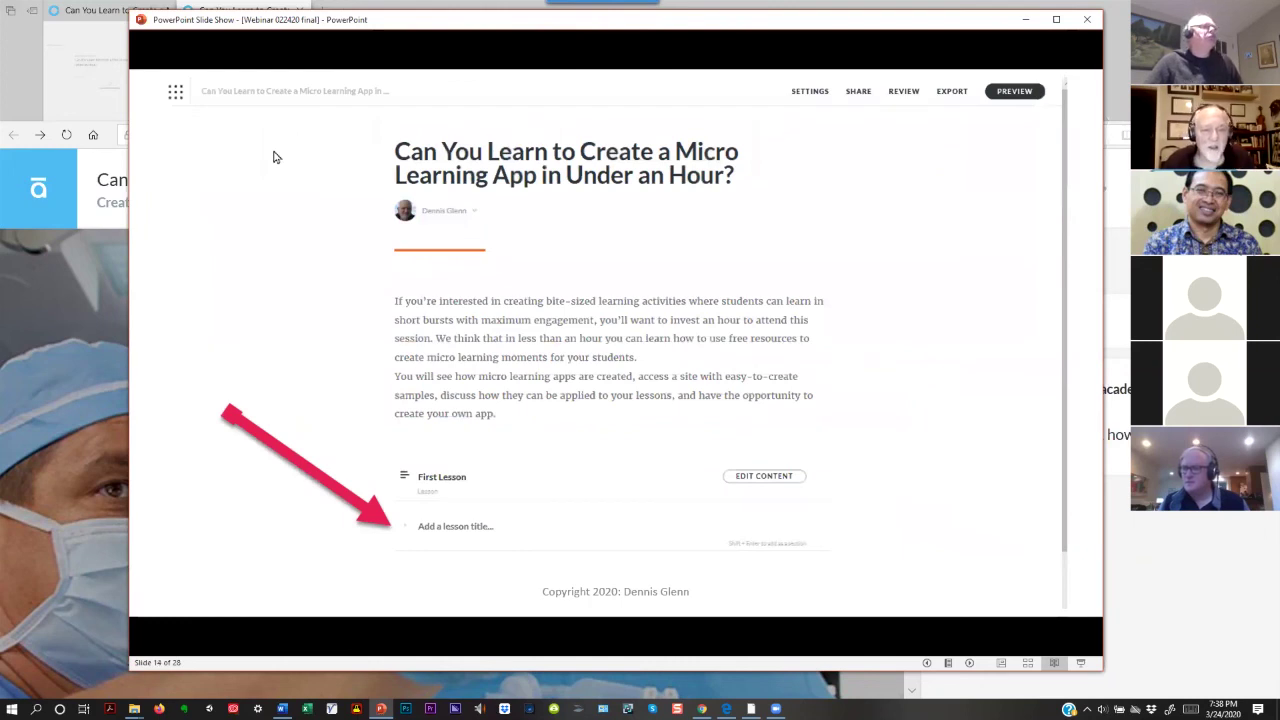
Advance the slide show from slide 14 through the Block Library slide to slide 18, Share and Review.
left_click(276, 157)
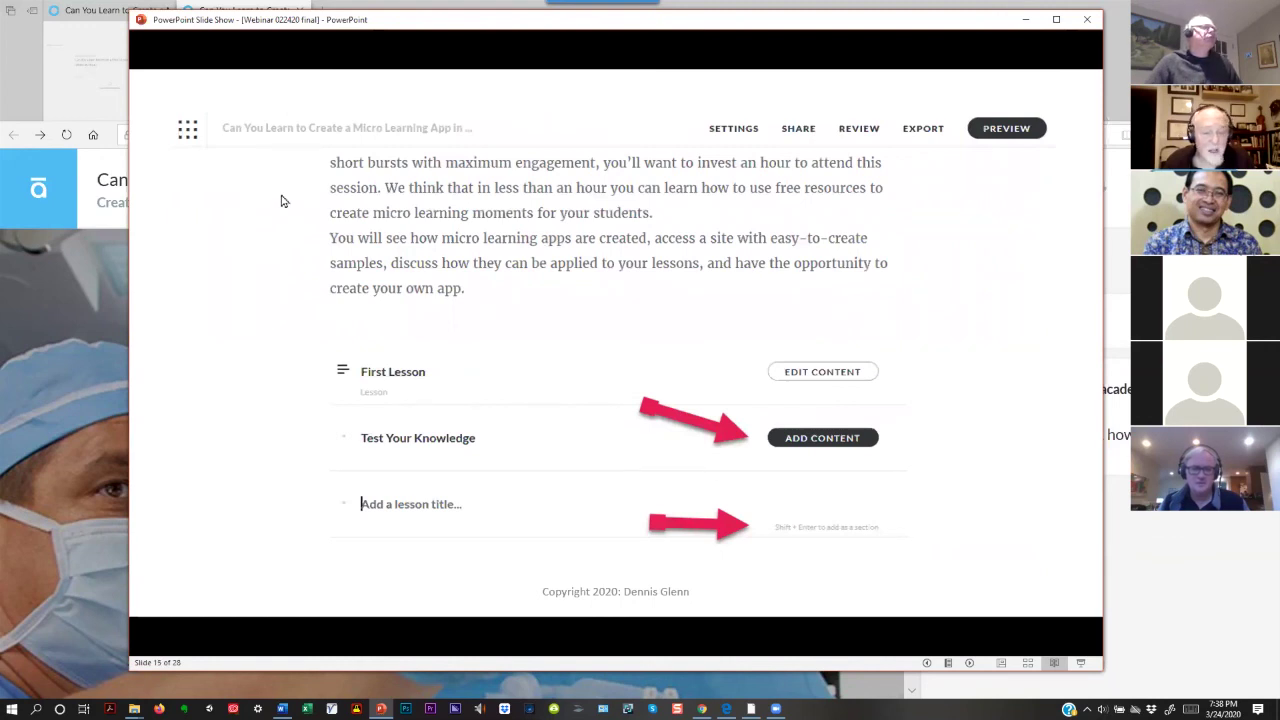
left_click(281, 201)
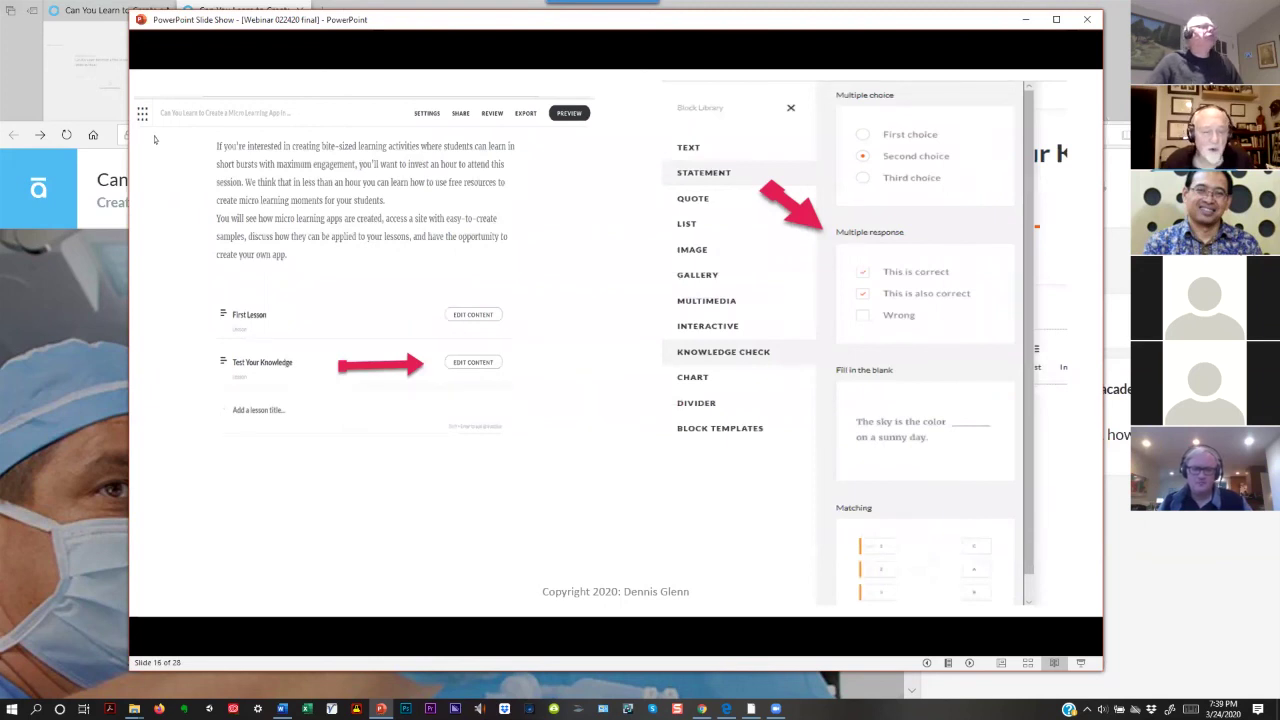
left_click(238, 177)
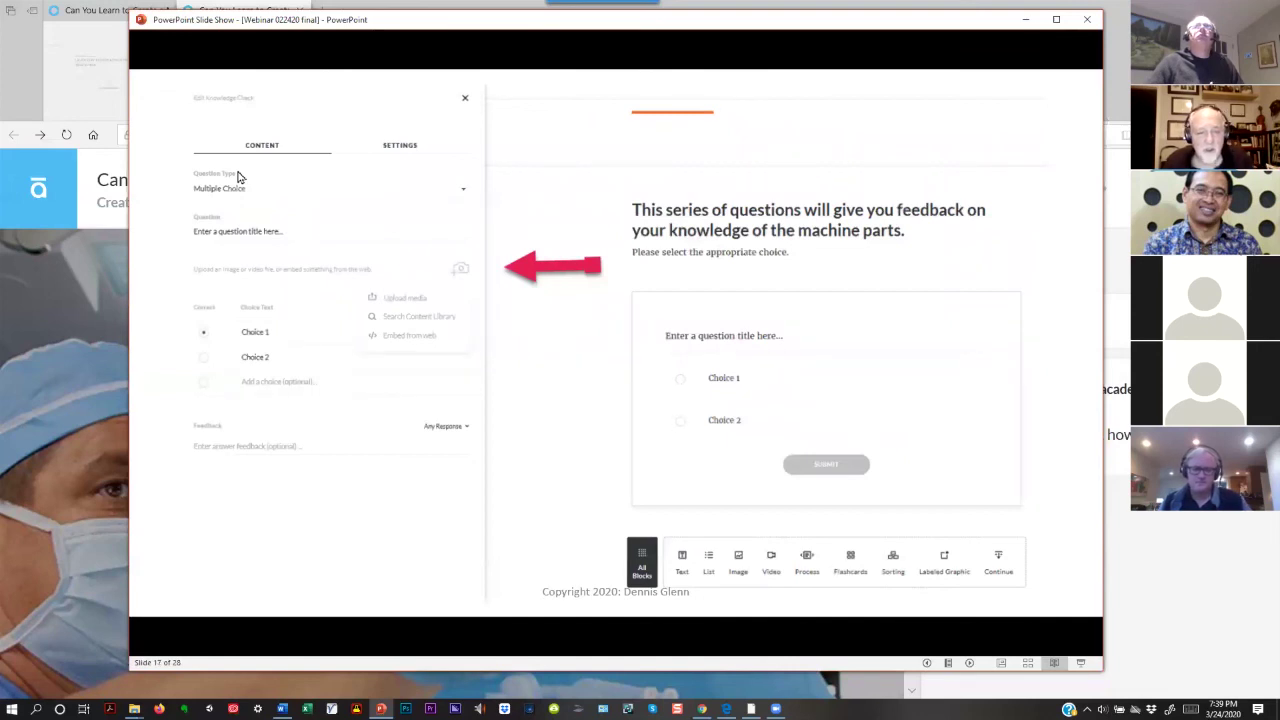
key("Right")
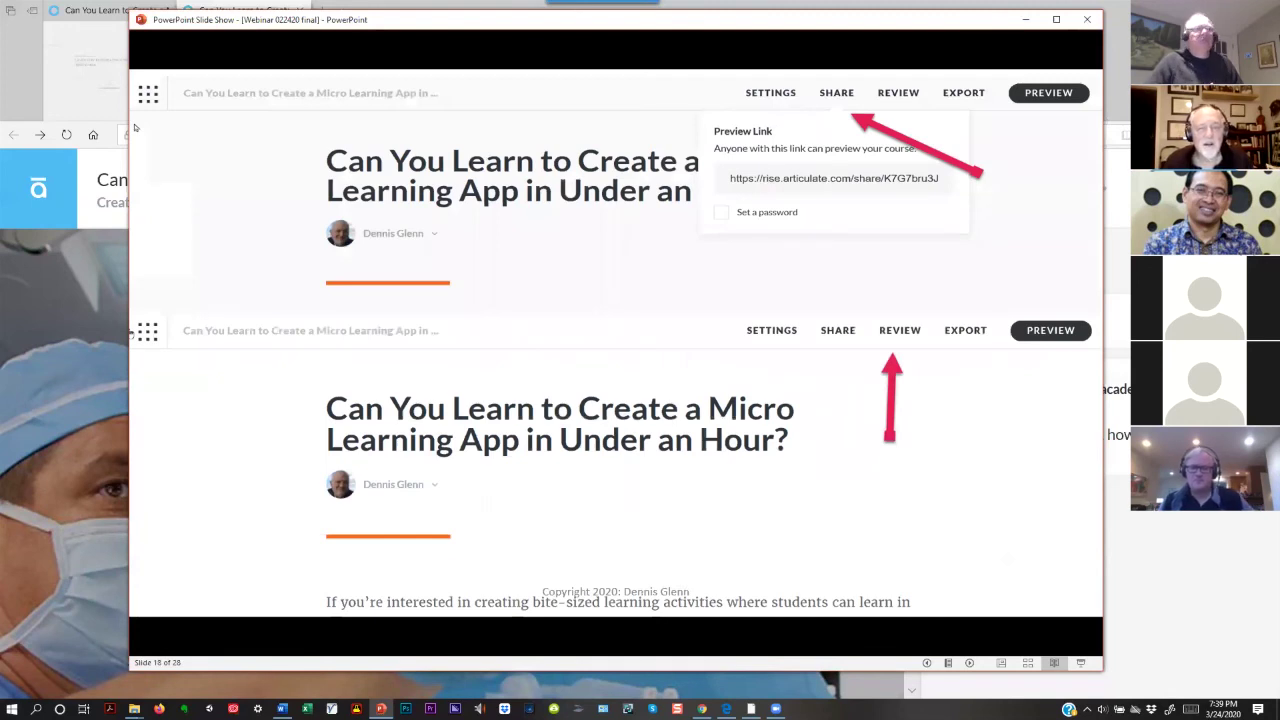
Go back to slide 17, the multiple-choice editor, then bring up the window switcher.
key("Left")
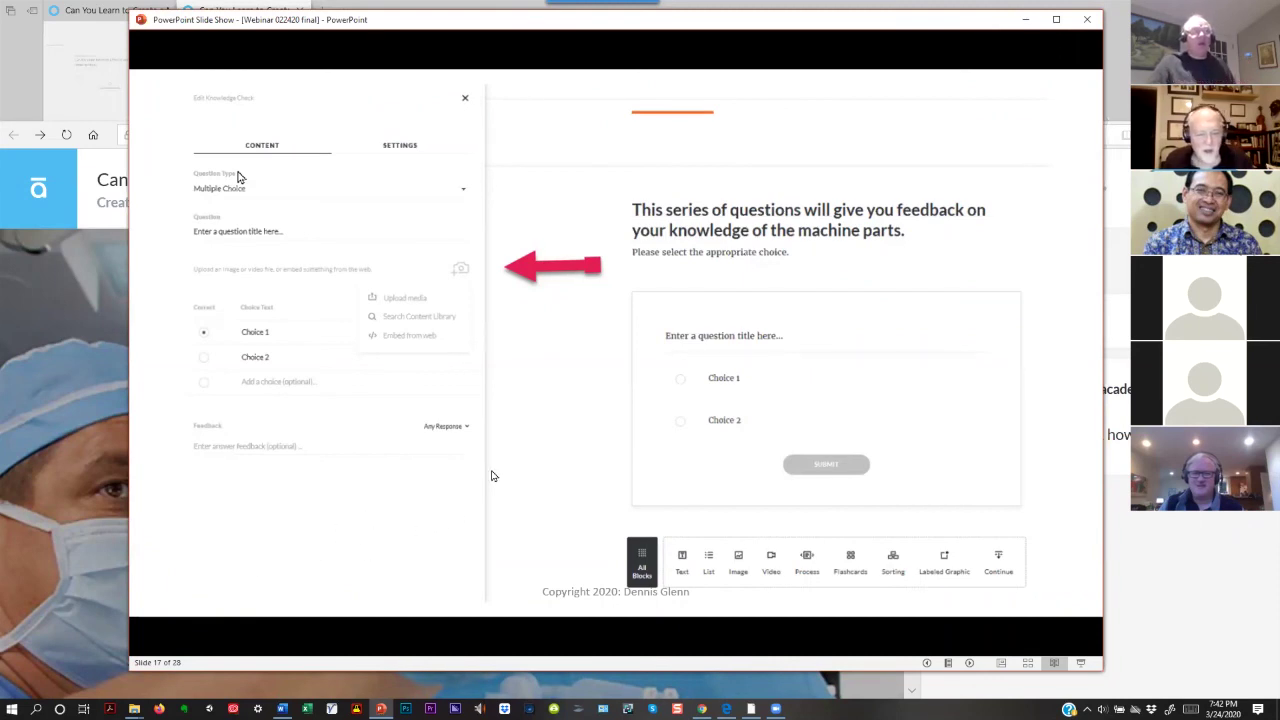
key("alt+Tab")
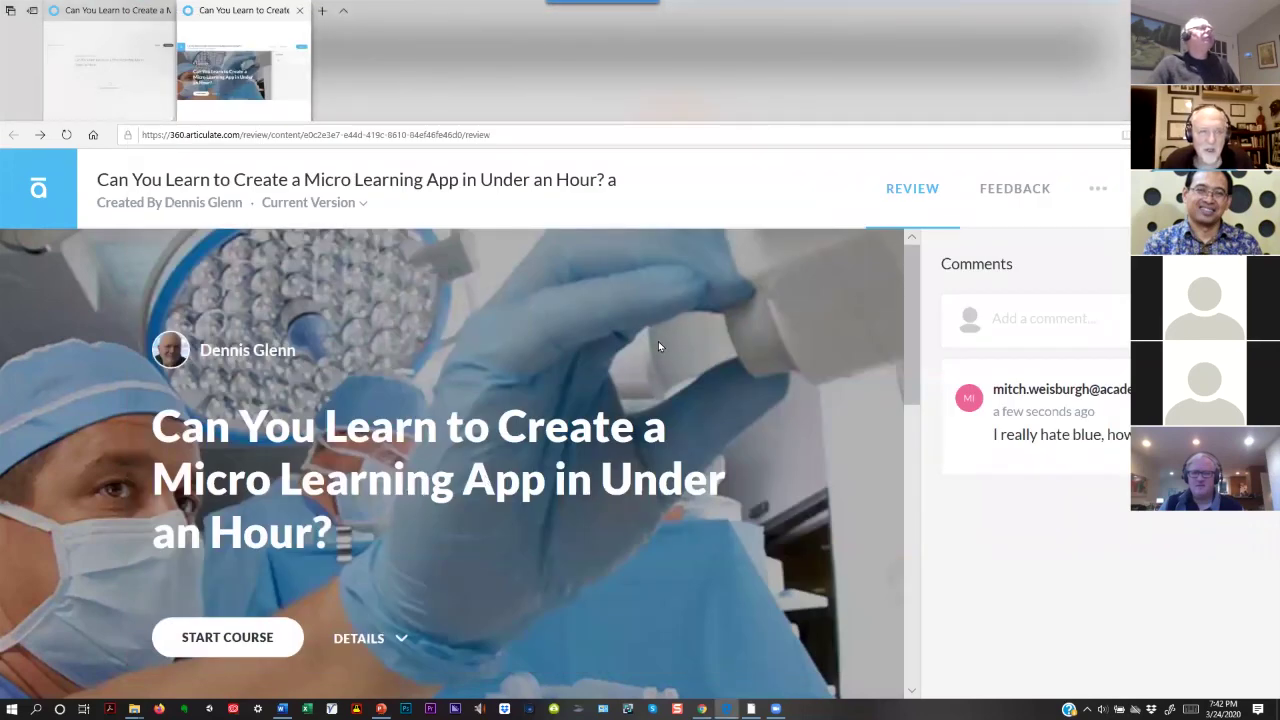
Bring the Review 360 course page with the reviewer comment to the front, then open the window switcher.
key("alt+Tab")
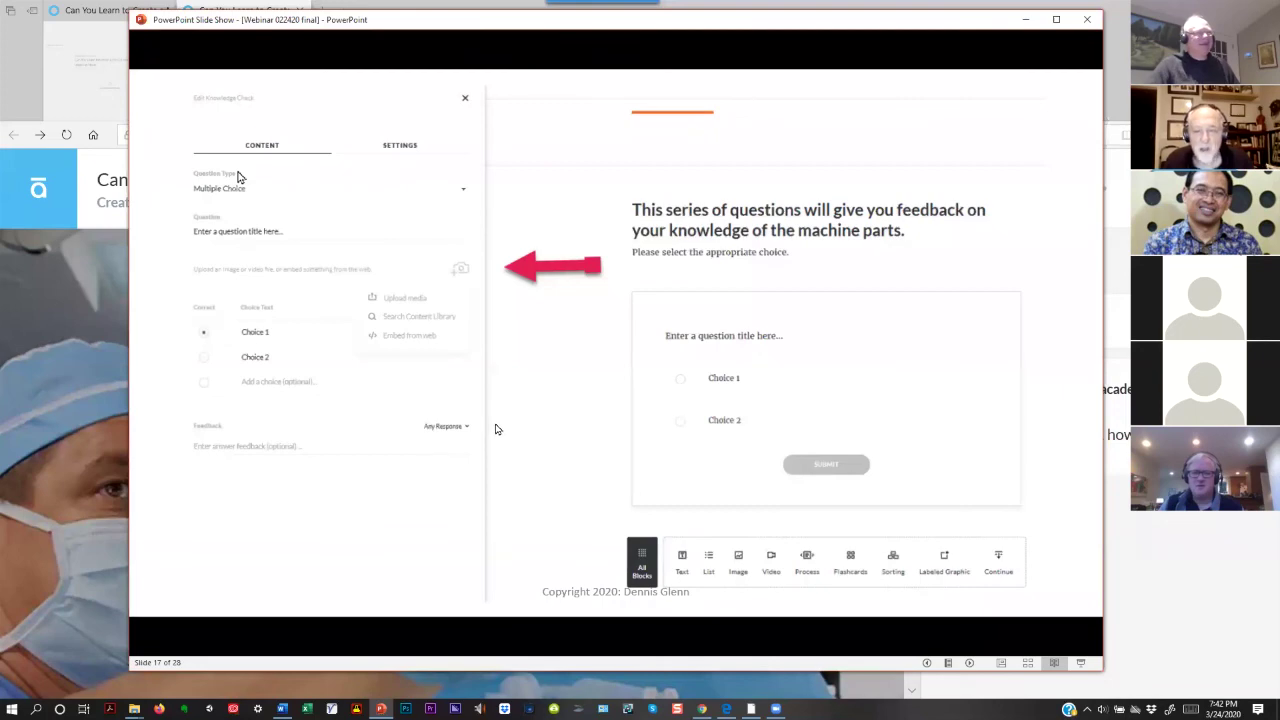
key("alt+Tab")
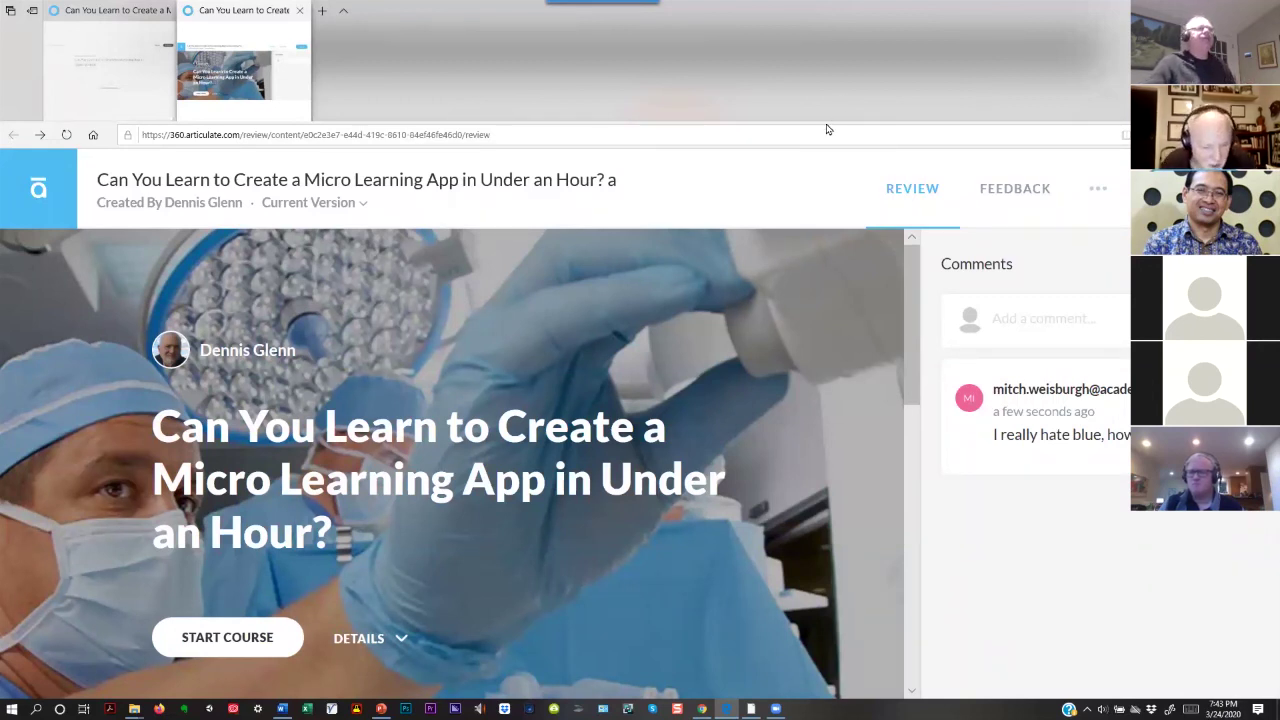
key("alt+Tab")
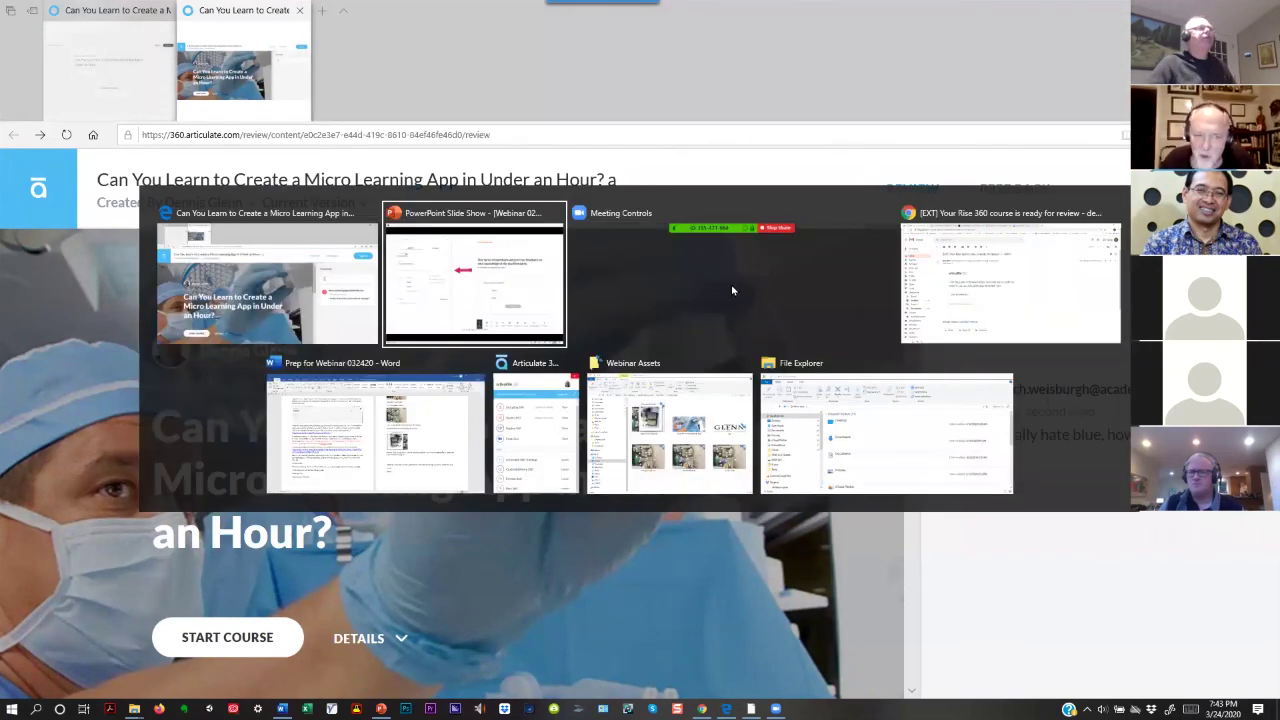
Return to the slide show and advance through the Review 360 and export slides to slide 25, Value Propositions.
left_click(557, 332)
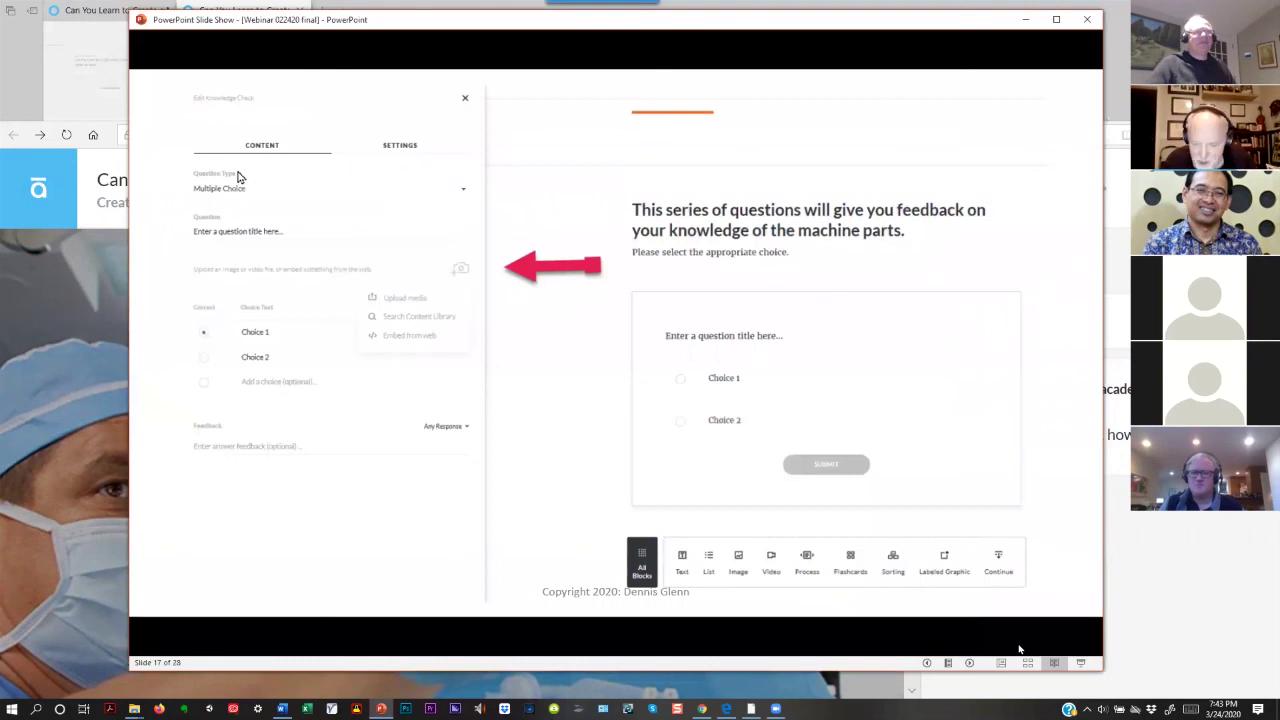
key("Right")
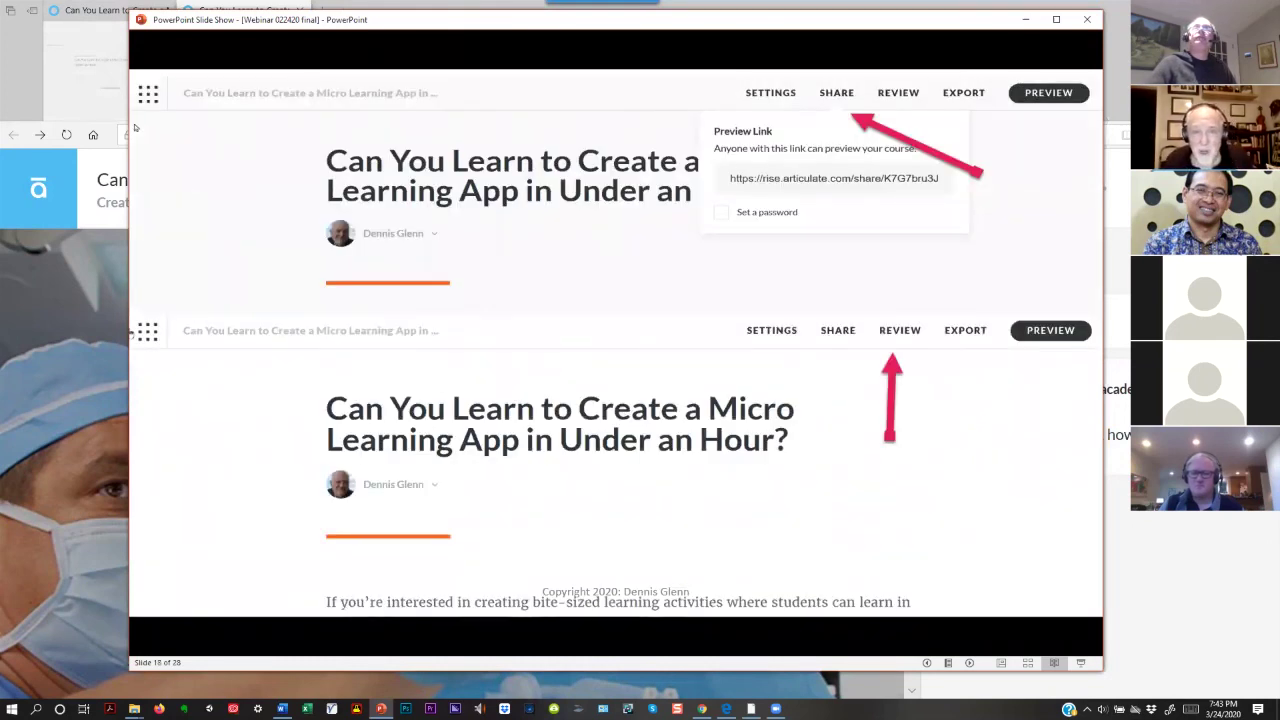
key("Right")
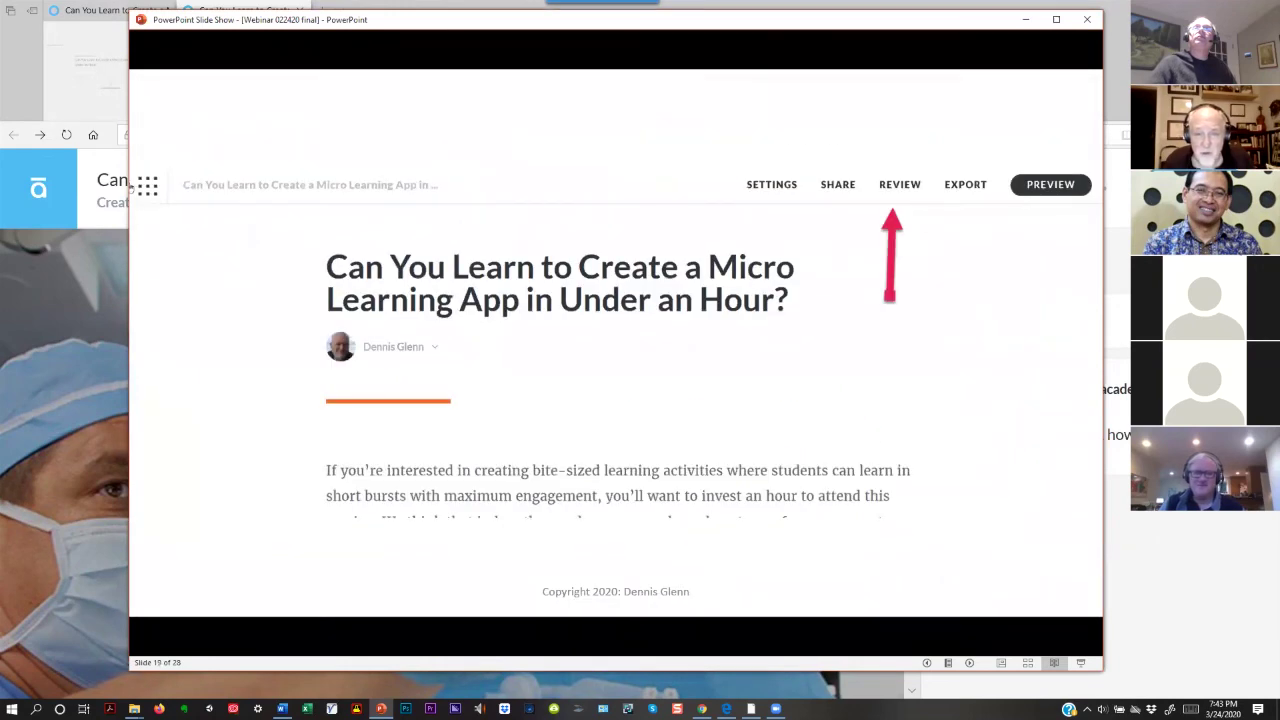
key("Right")
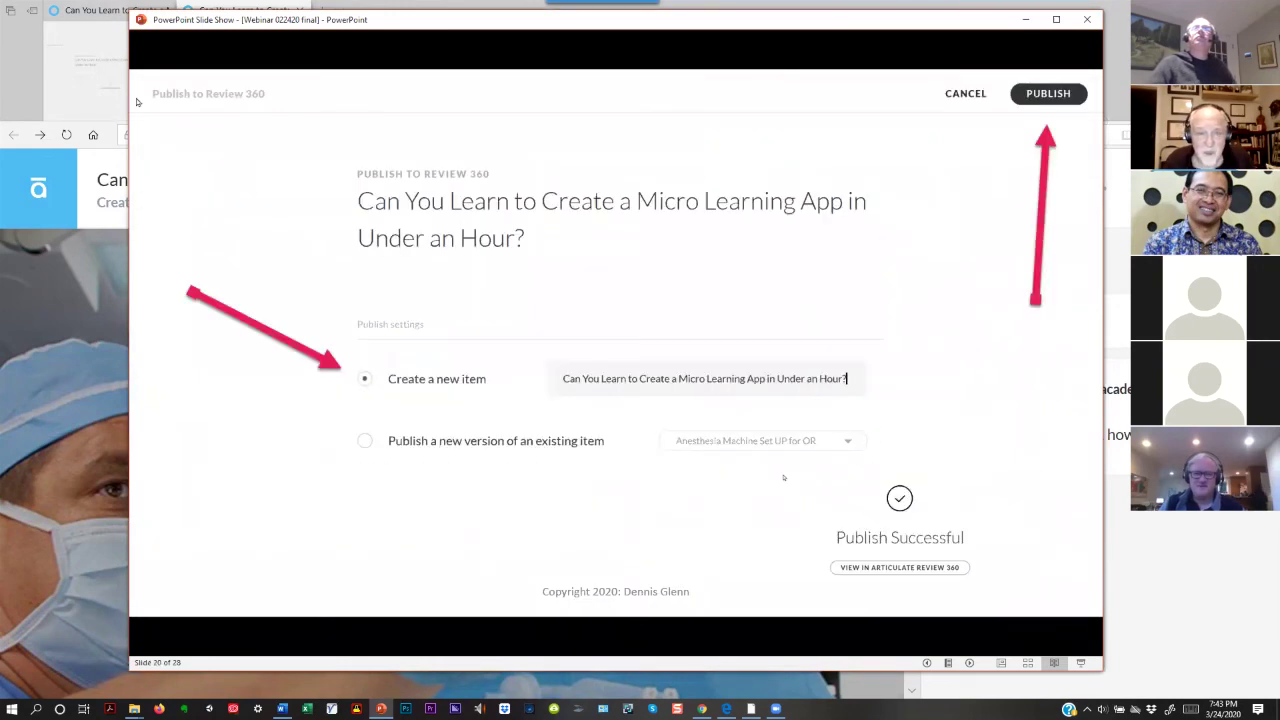
key("Right")
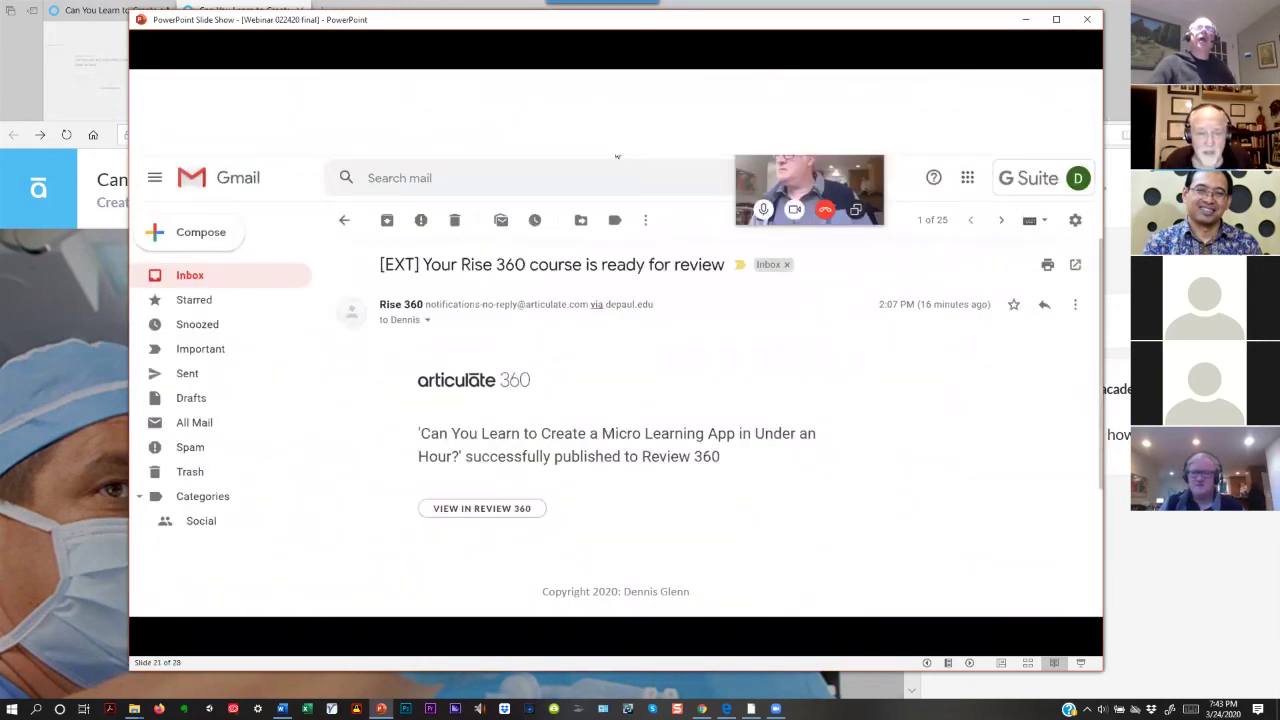
key("Right")
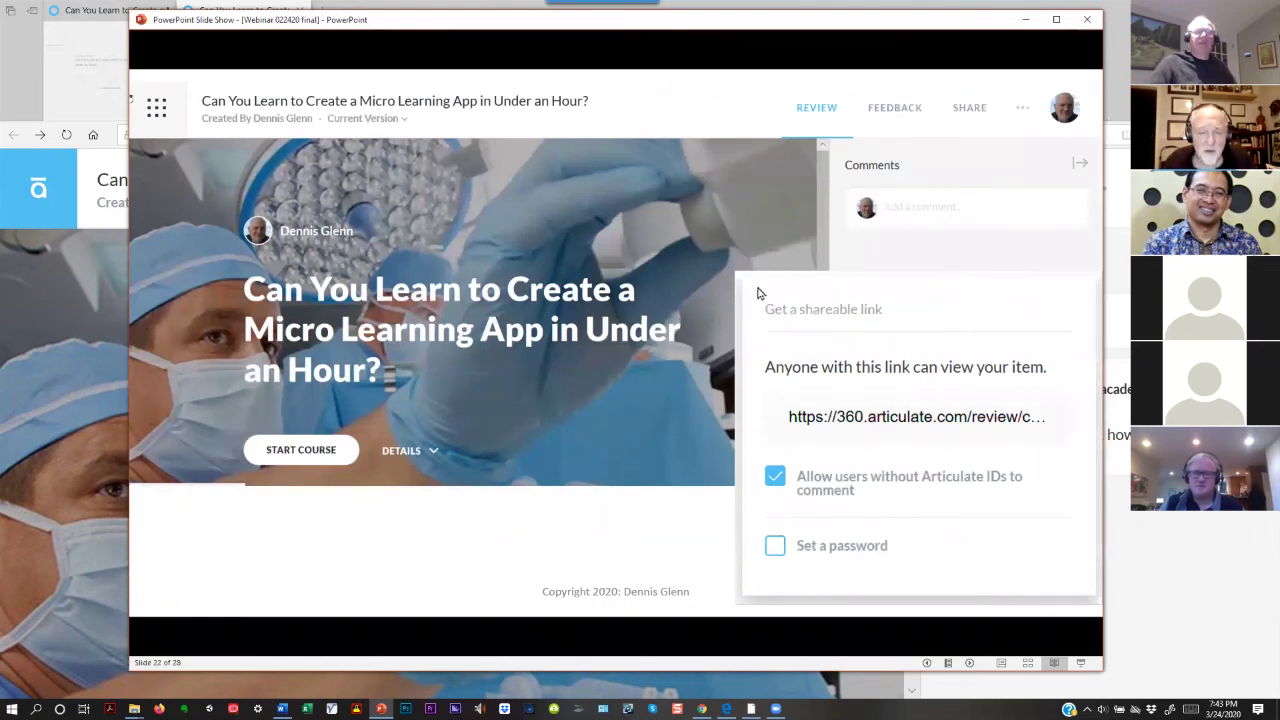
key("Right")
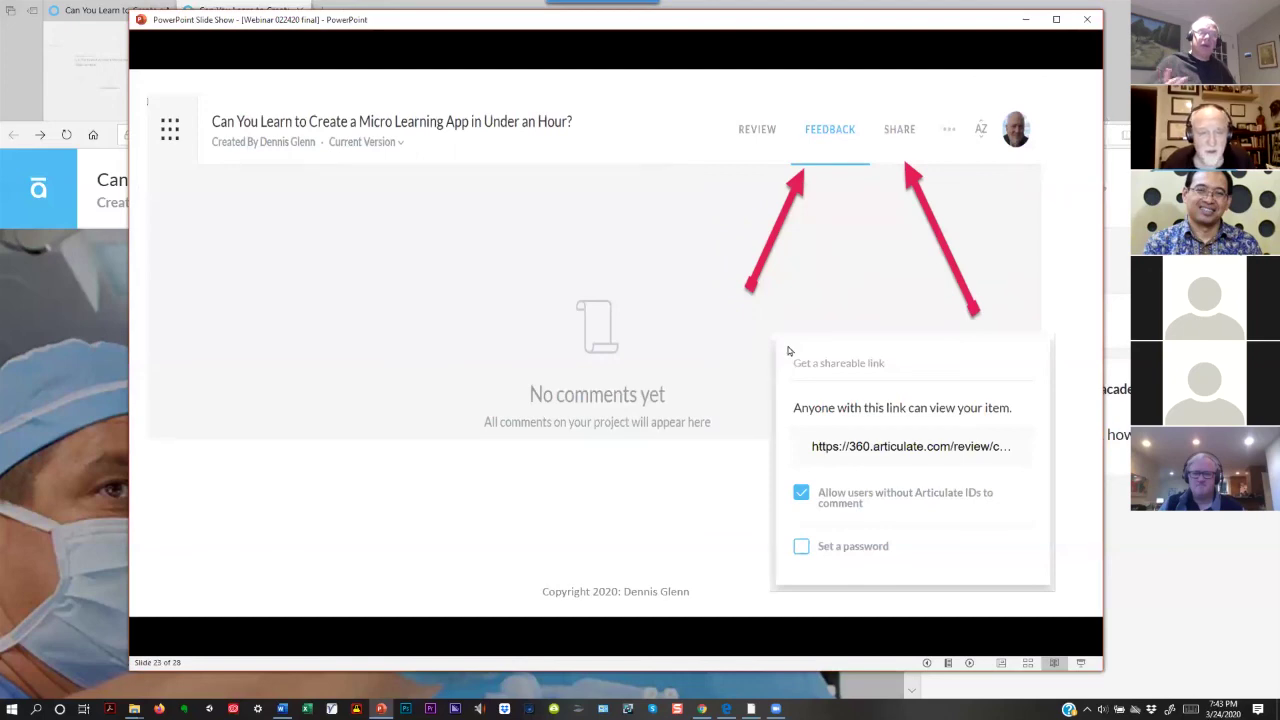
key("Left")
key("Right")
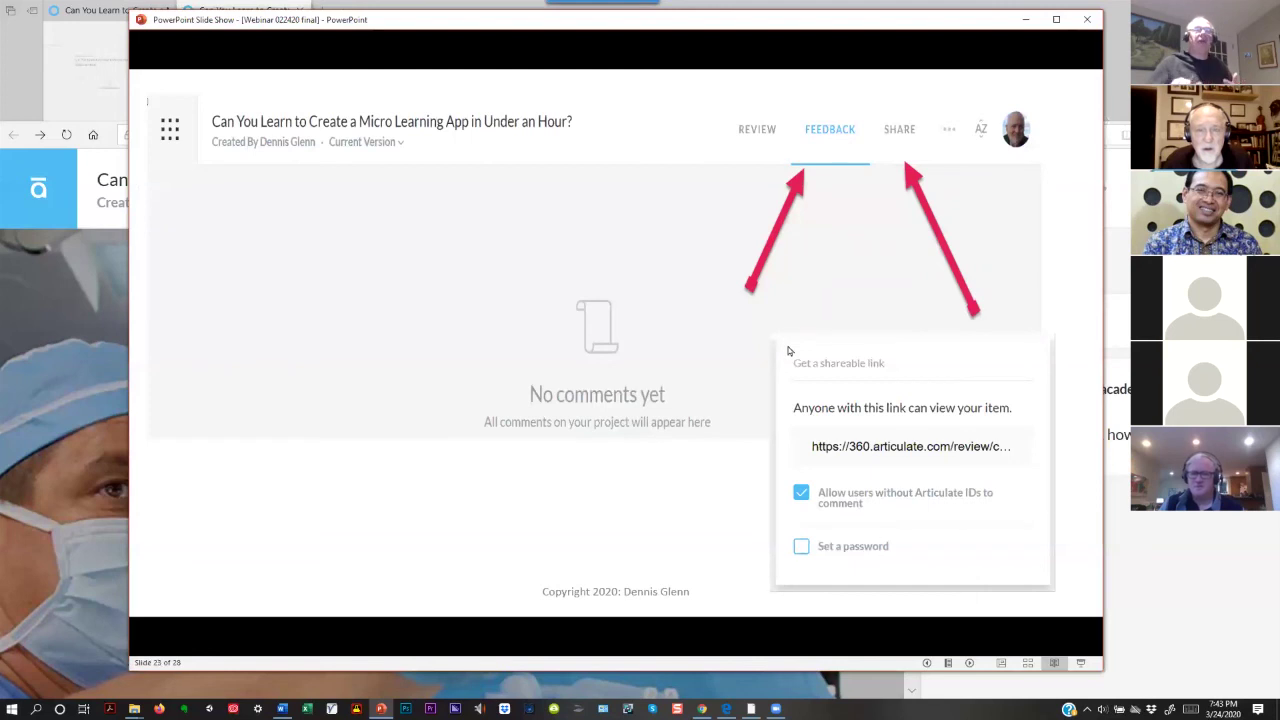
key("Right")
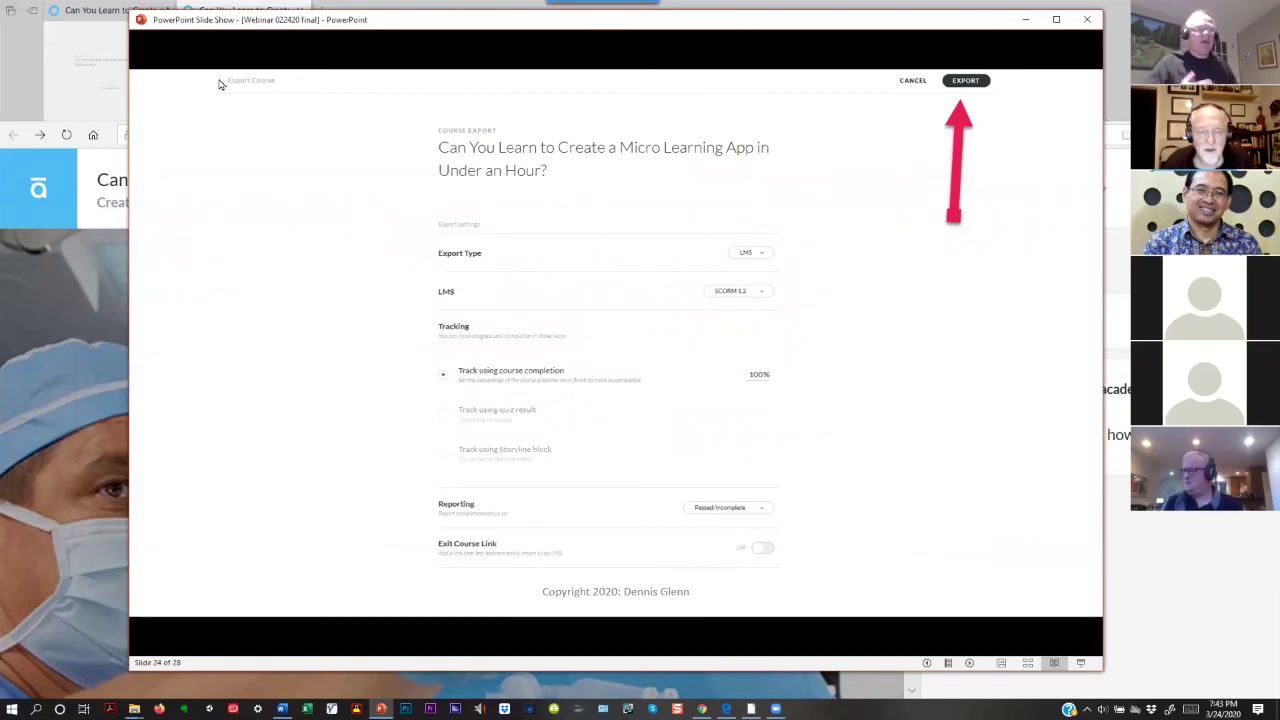
key("Right")
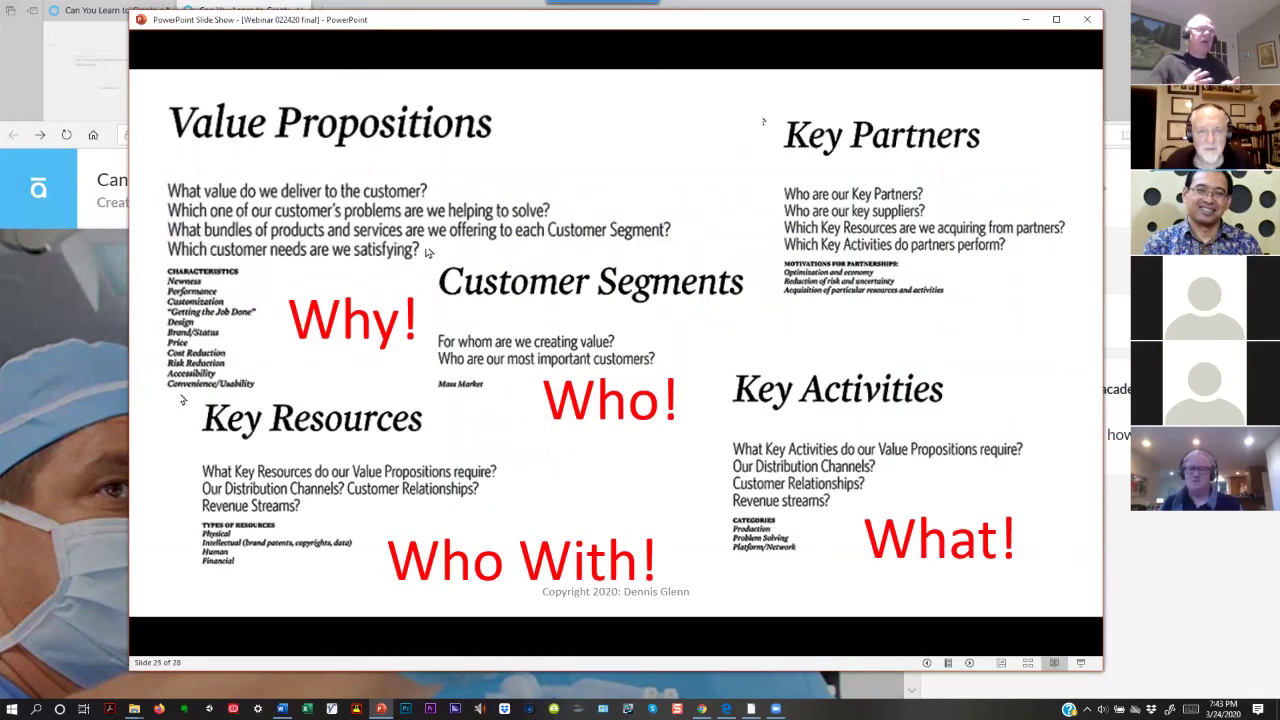
Advance to the Serious Play tools slide and play the 3-D model and BRESSO AR videos.
key("Right")
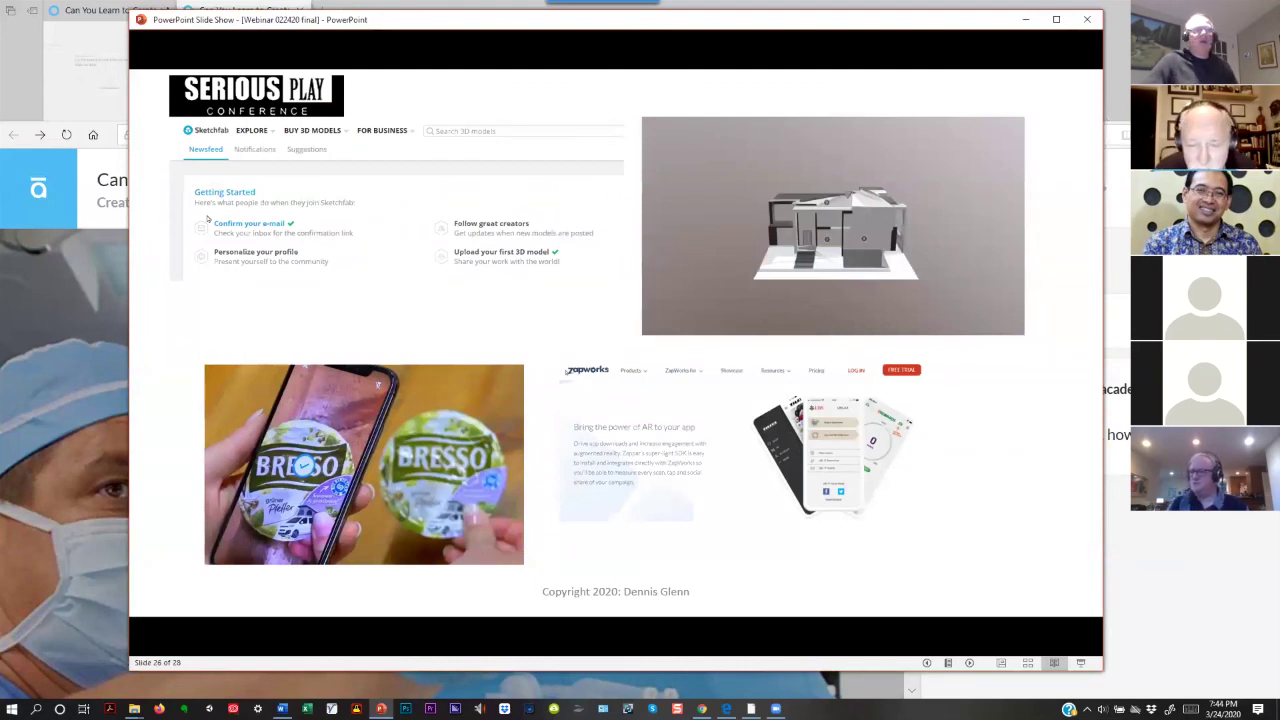
mouse_move(832, 180)
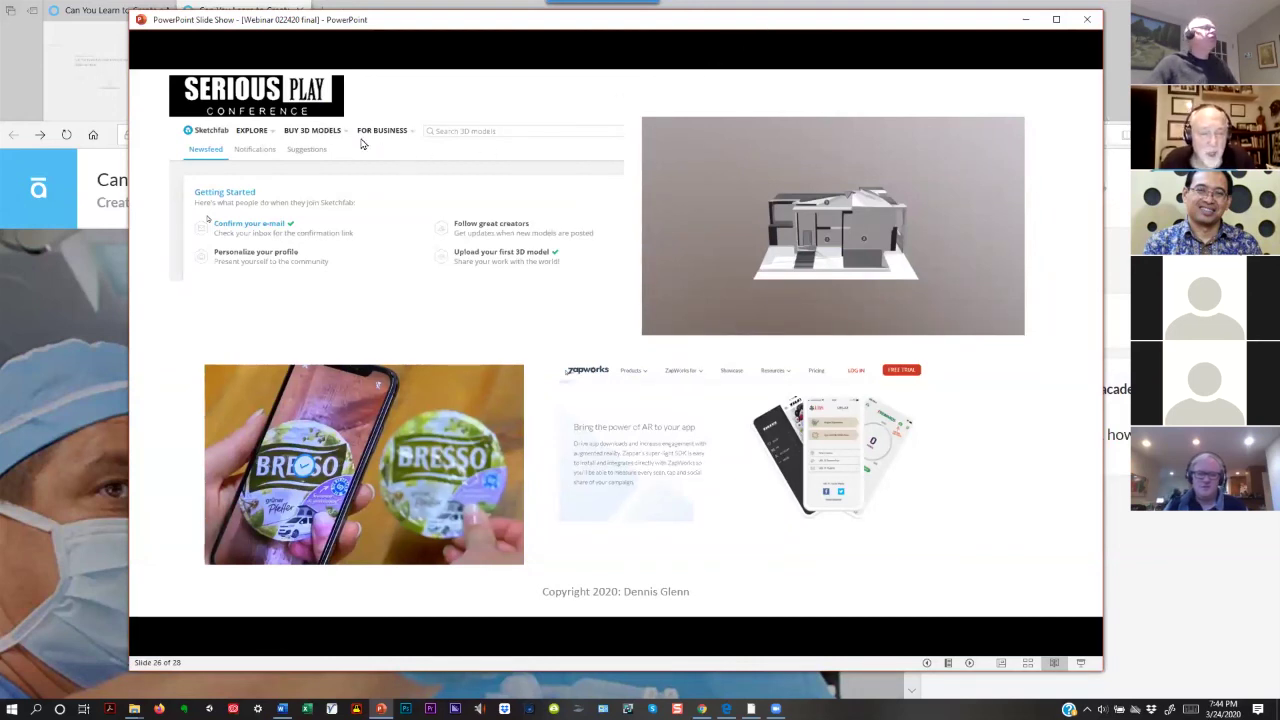
mouse_move(662, 338)
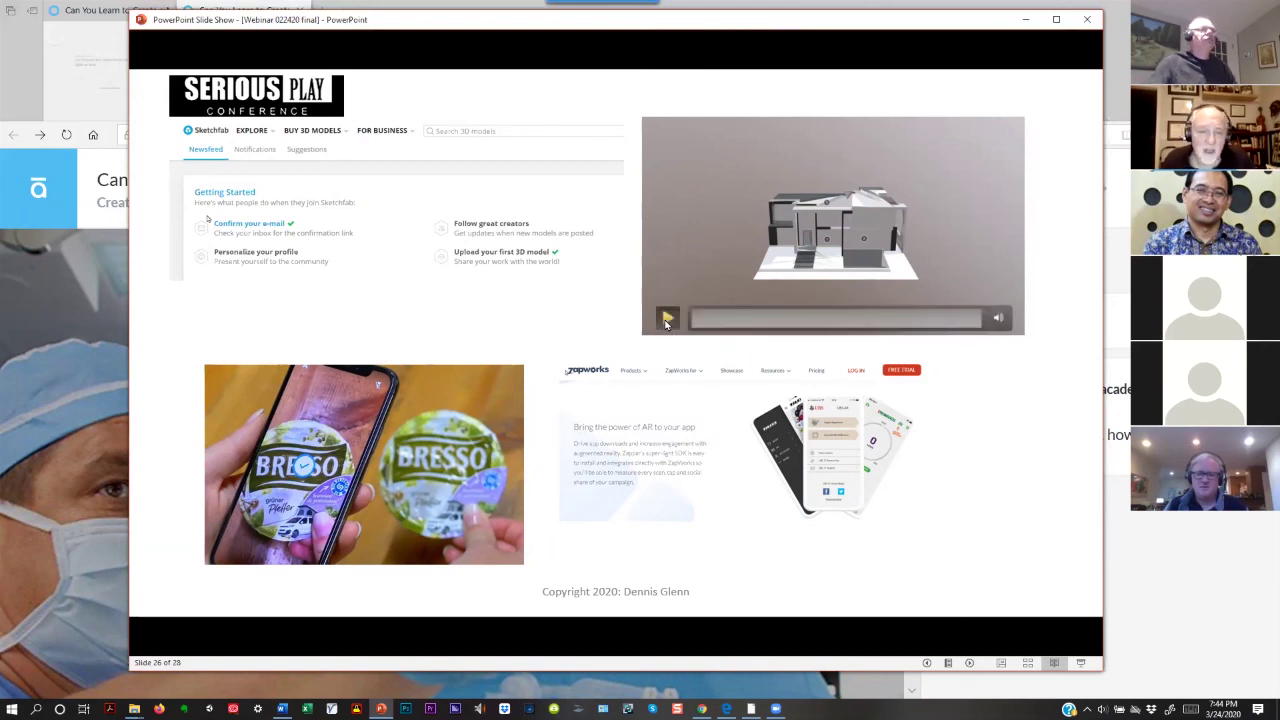
left_click(666, 320)
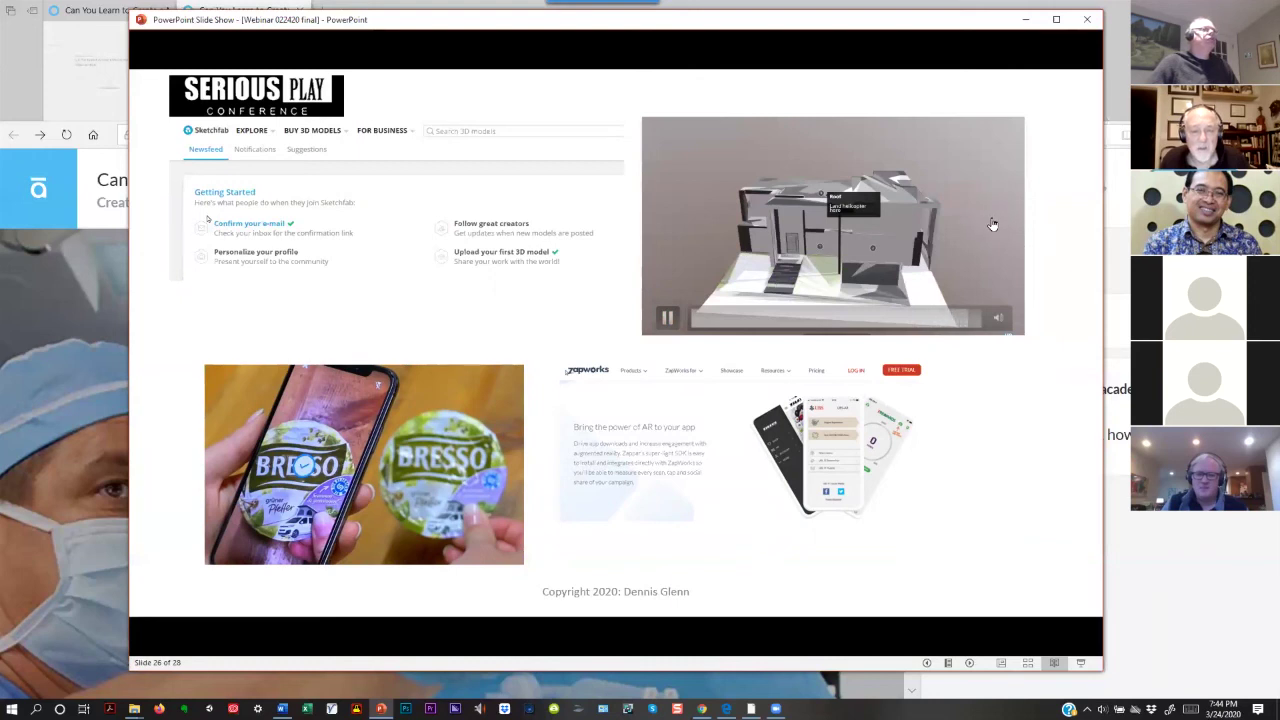
mouse_move(208, 566)
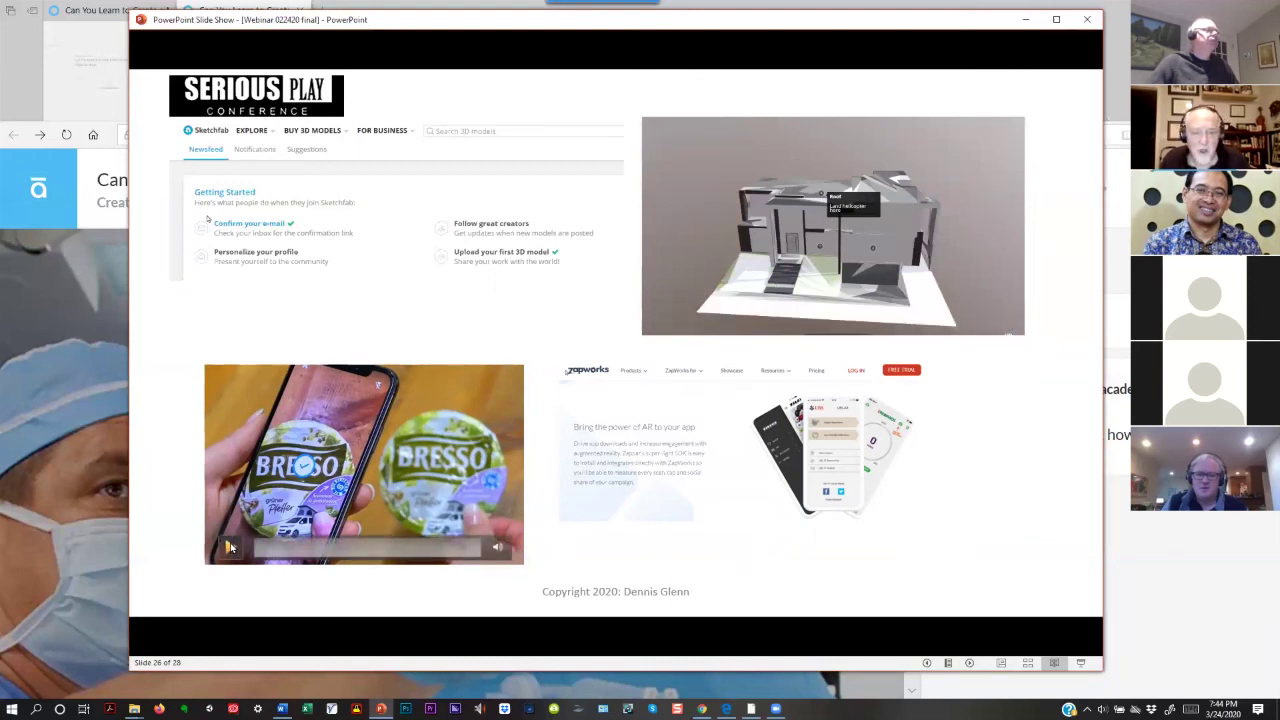
left_click(230, 547)
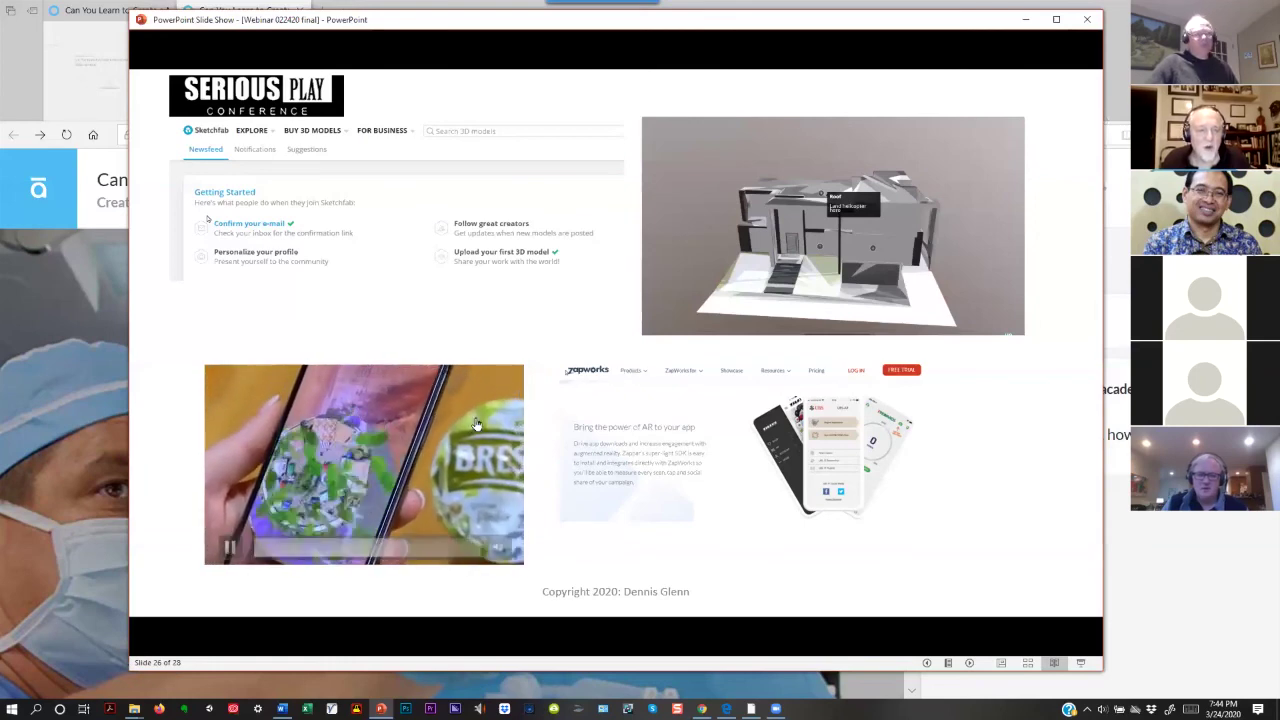
Nudge the slide show window slightly and advance to slide 27, Additional Micro-Learning Authoring Tools.
mouse_move(357, 482)
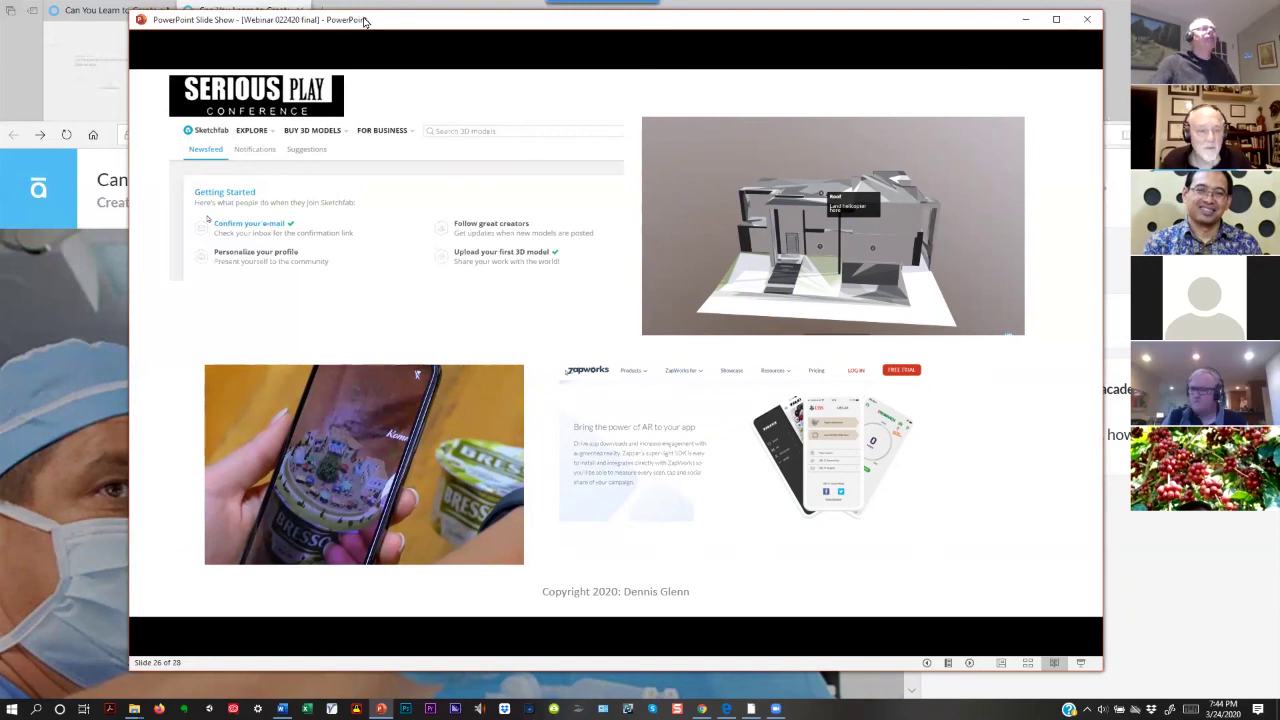
left_click_drag(365, 20, 352, 29)
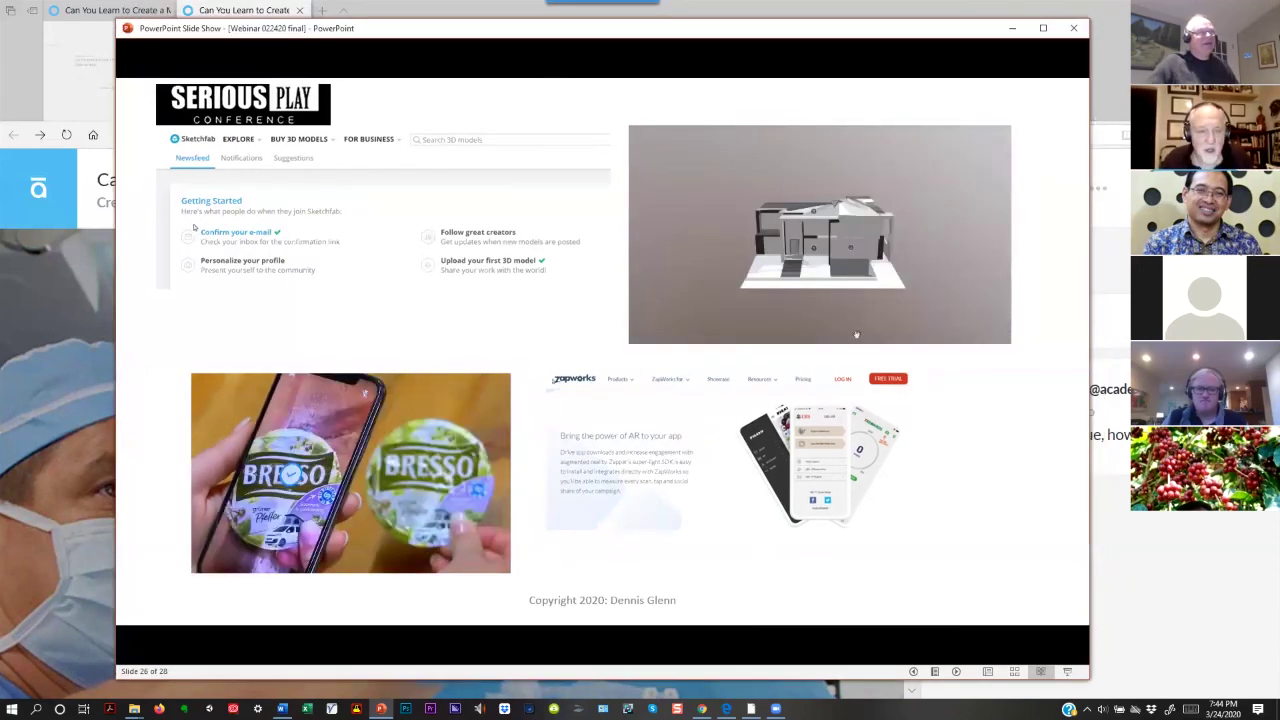
key("Right")
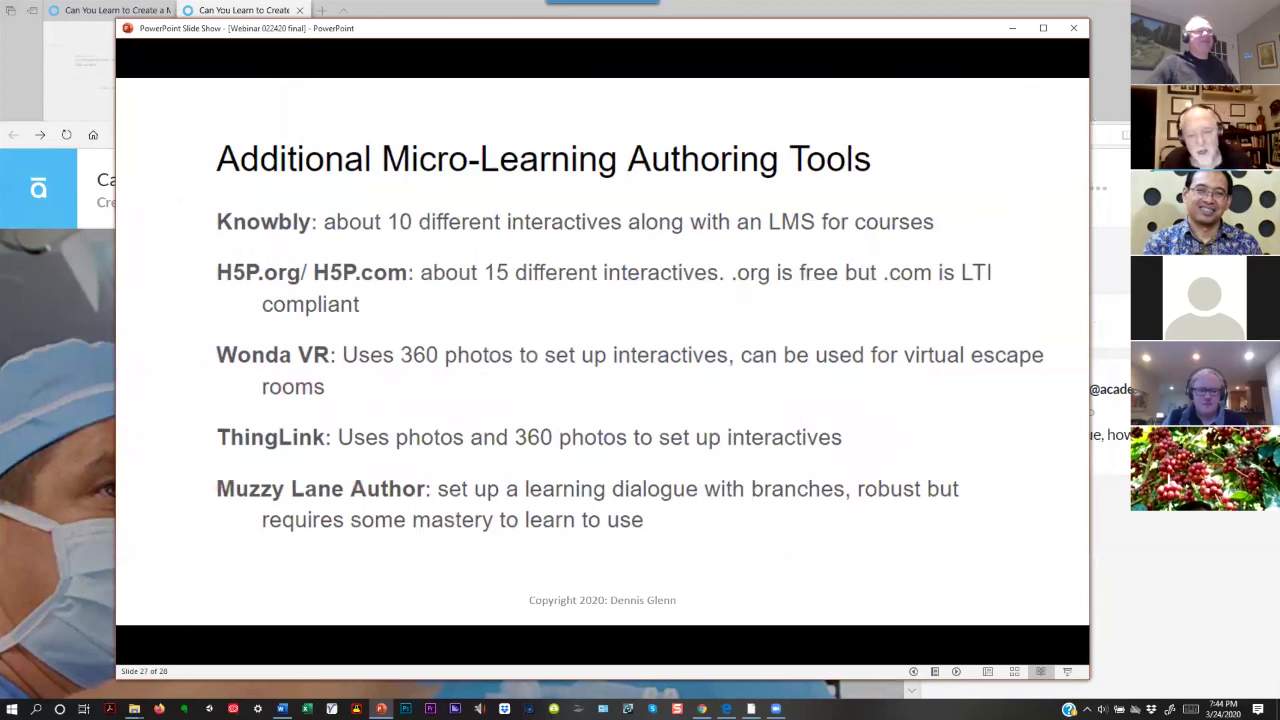